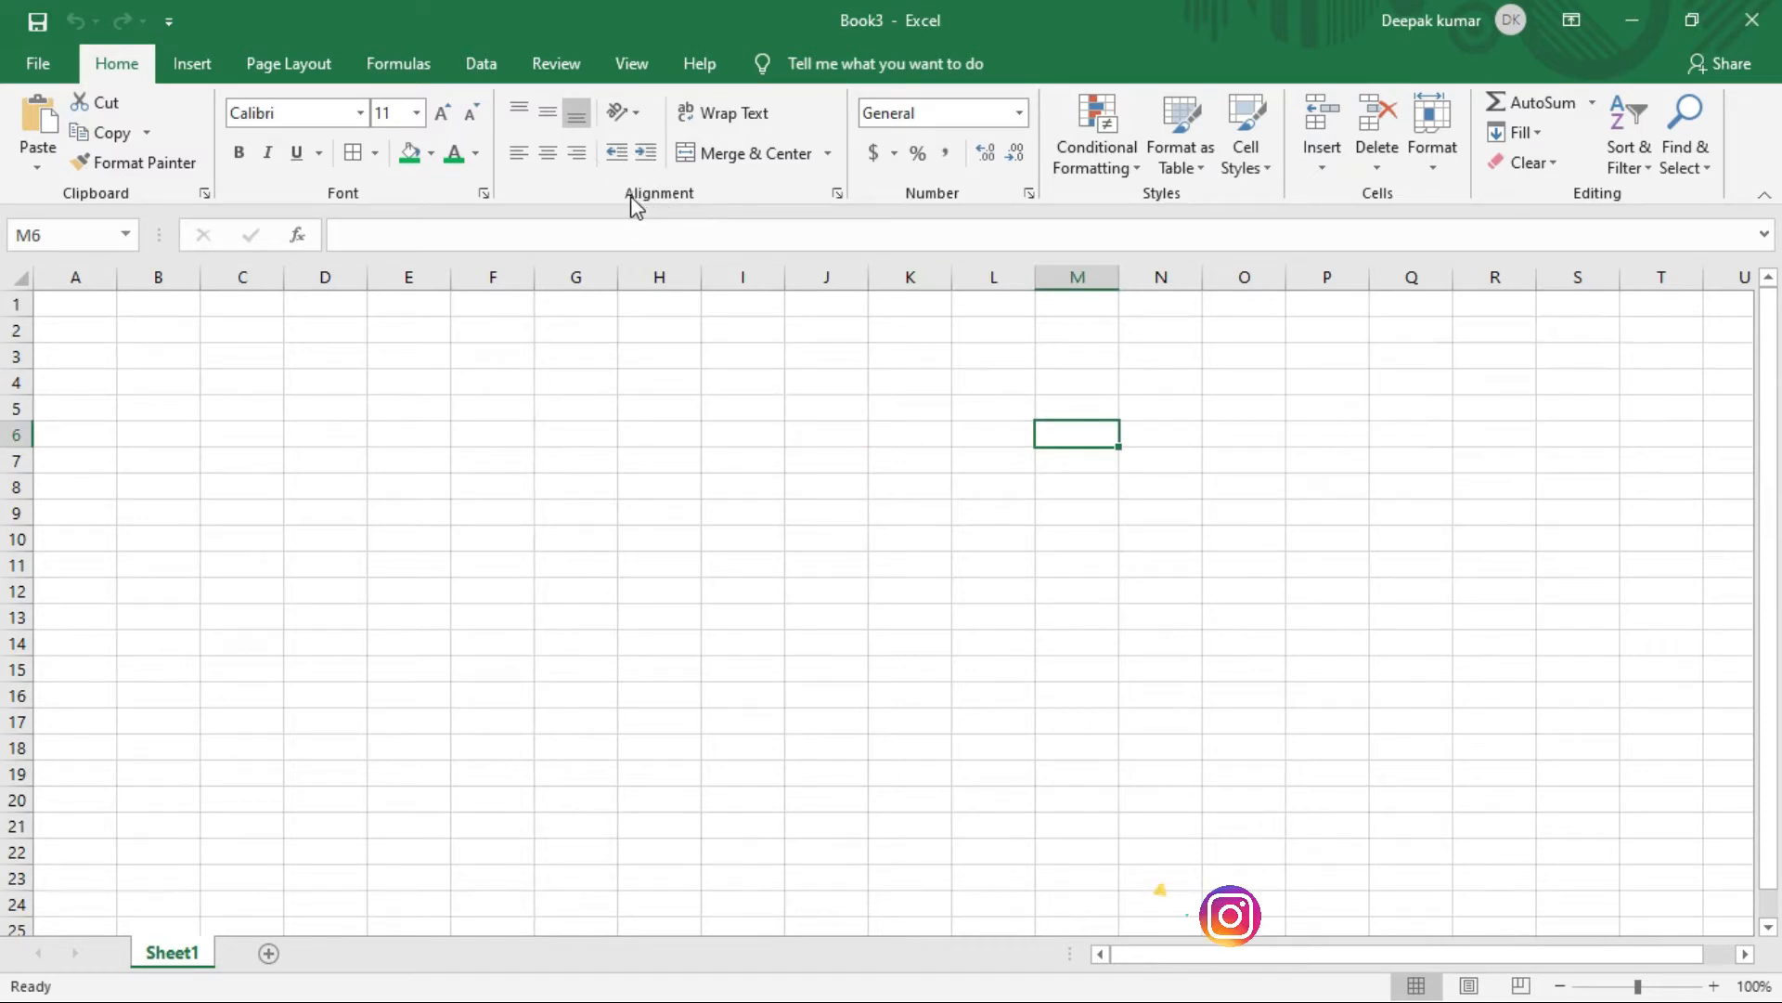
pyautogui.press('2')
pyautogui.moveTo(493, 84); pyautogui.dragTo(843, 206)
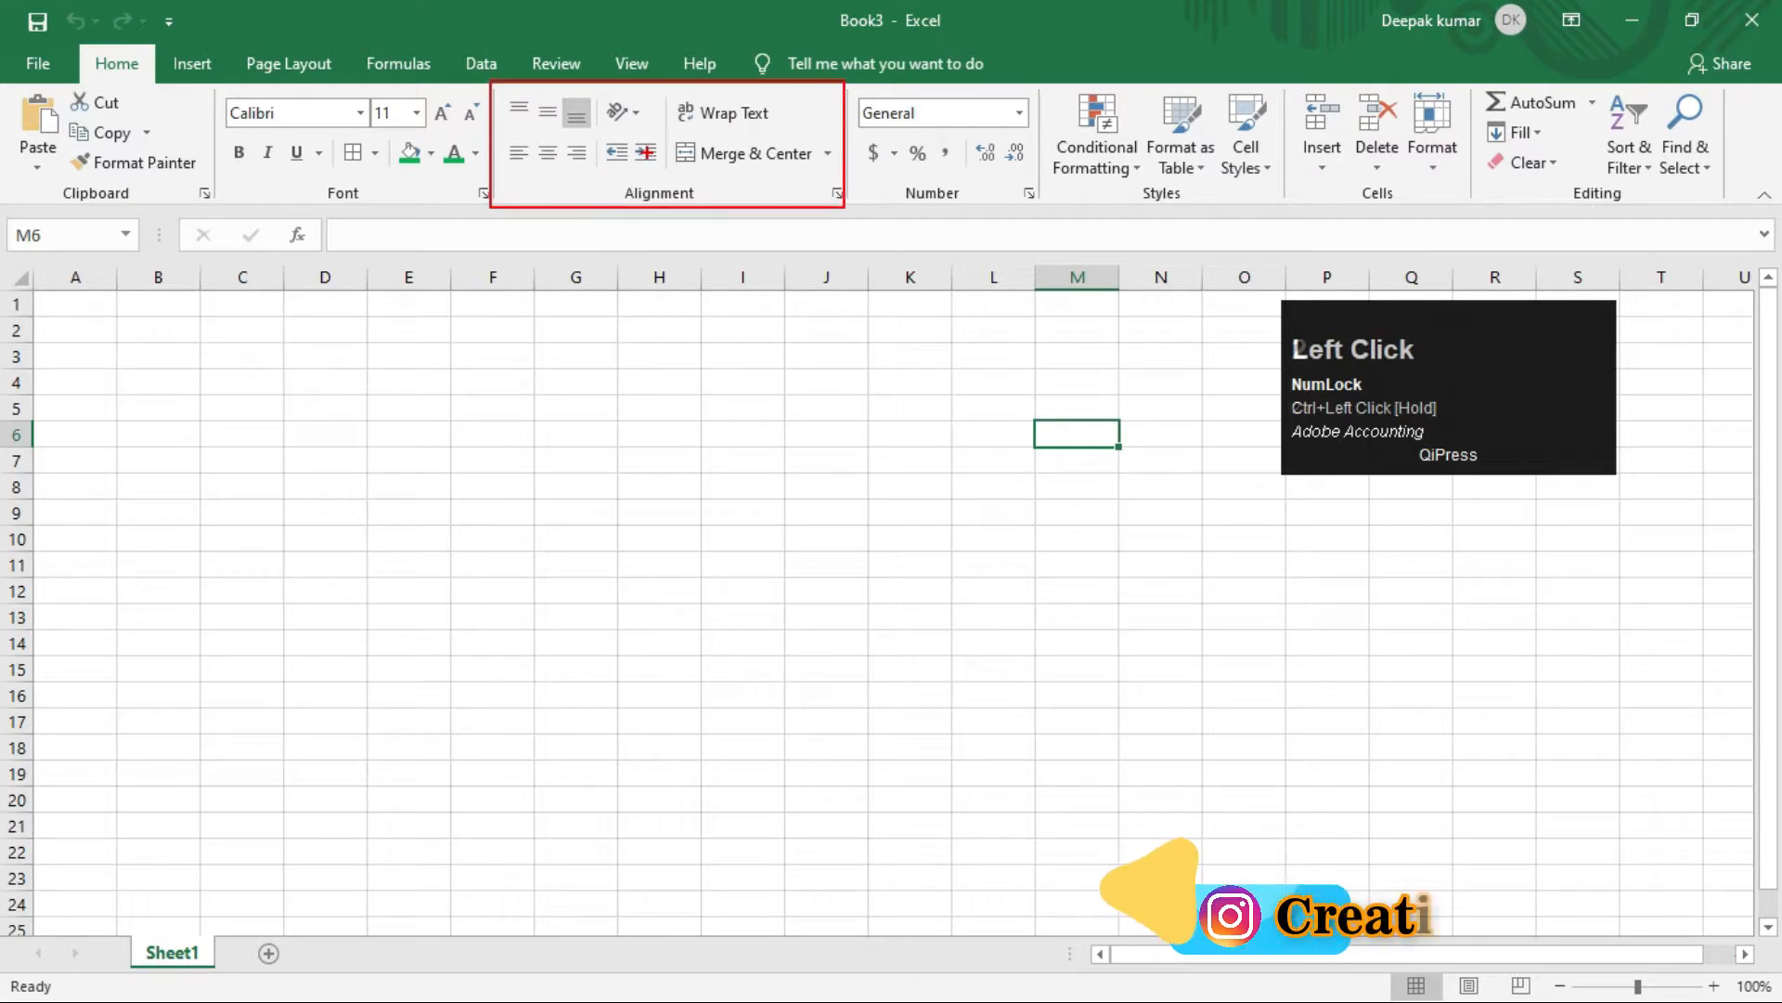
pyautogui.scroll(3, 630, 193)
pyautogui.scroll(-1, 630, 193)
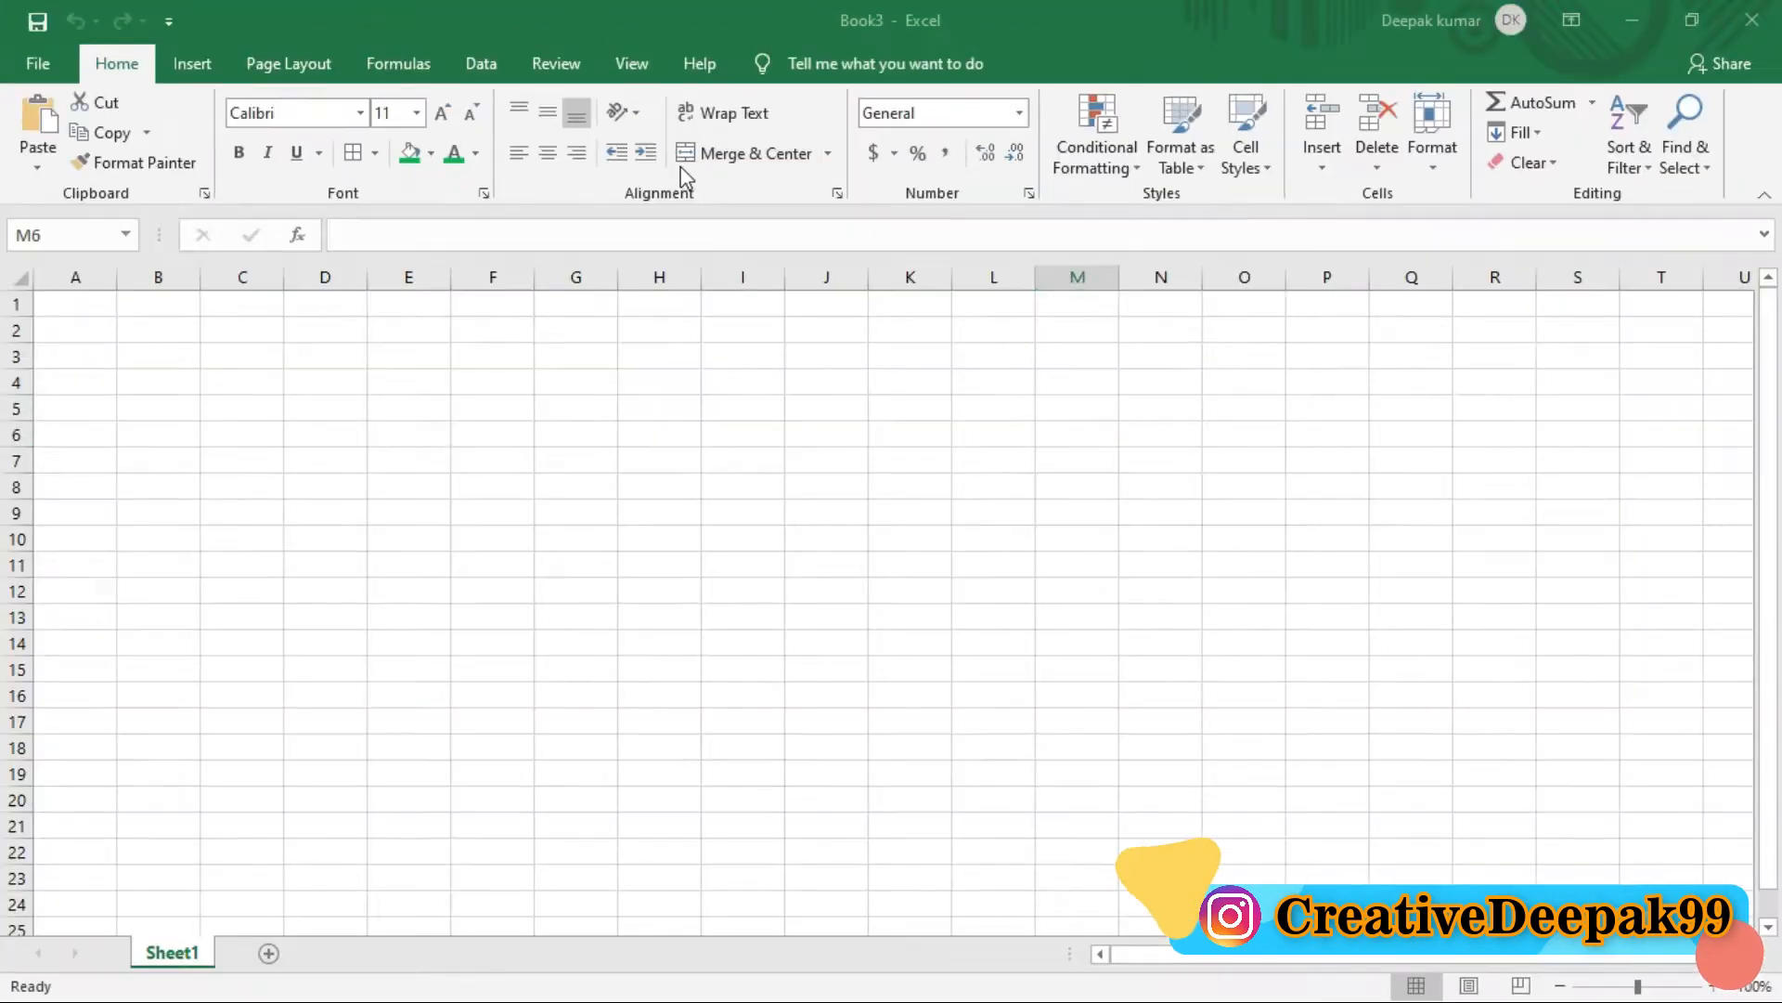
# - Enter the text Name in cell F1 of the empty sheet
pyautogui.click(675, 514)
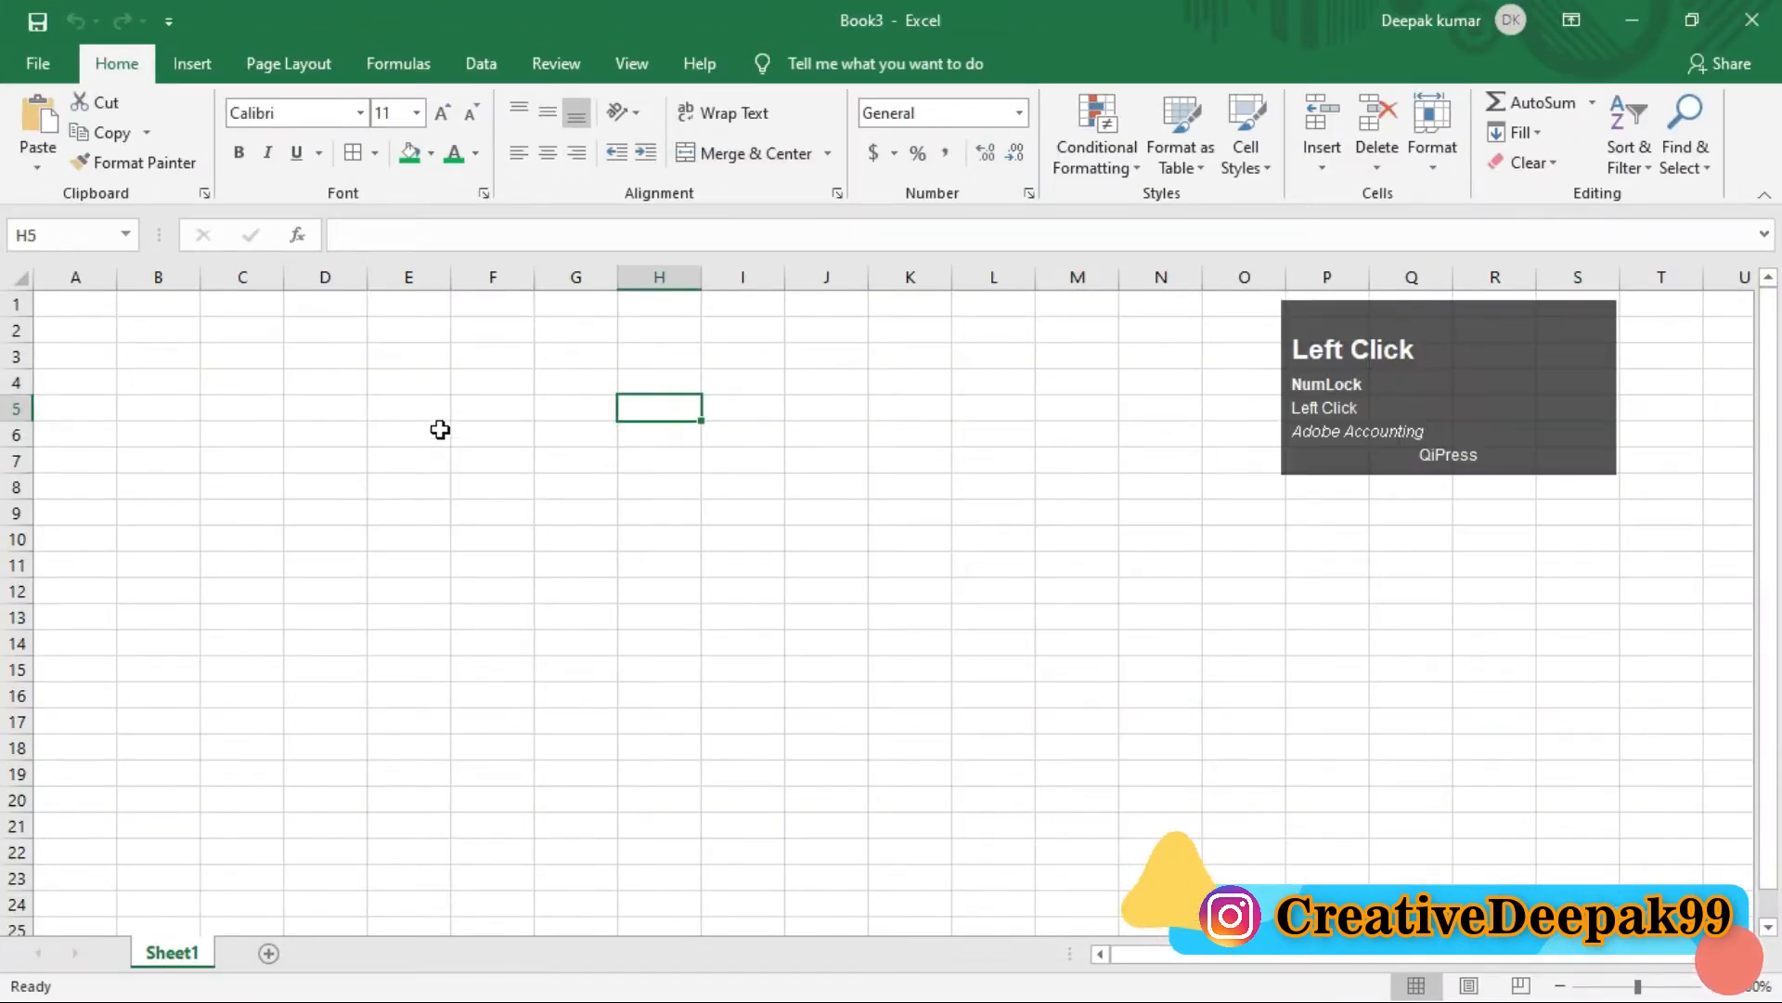
pyautogui.click(501, 380)
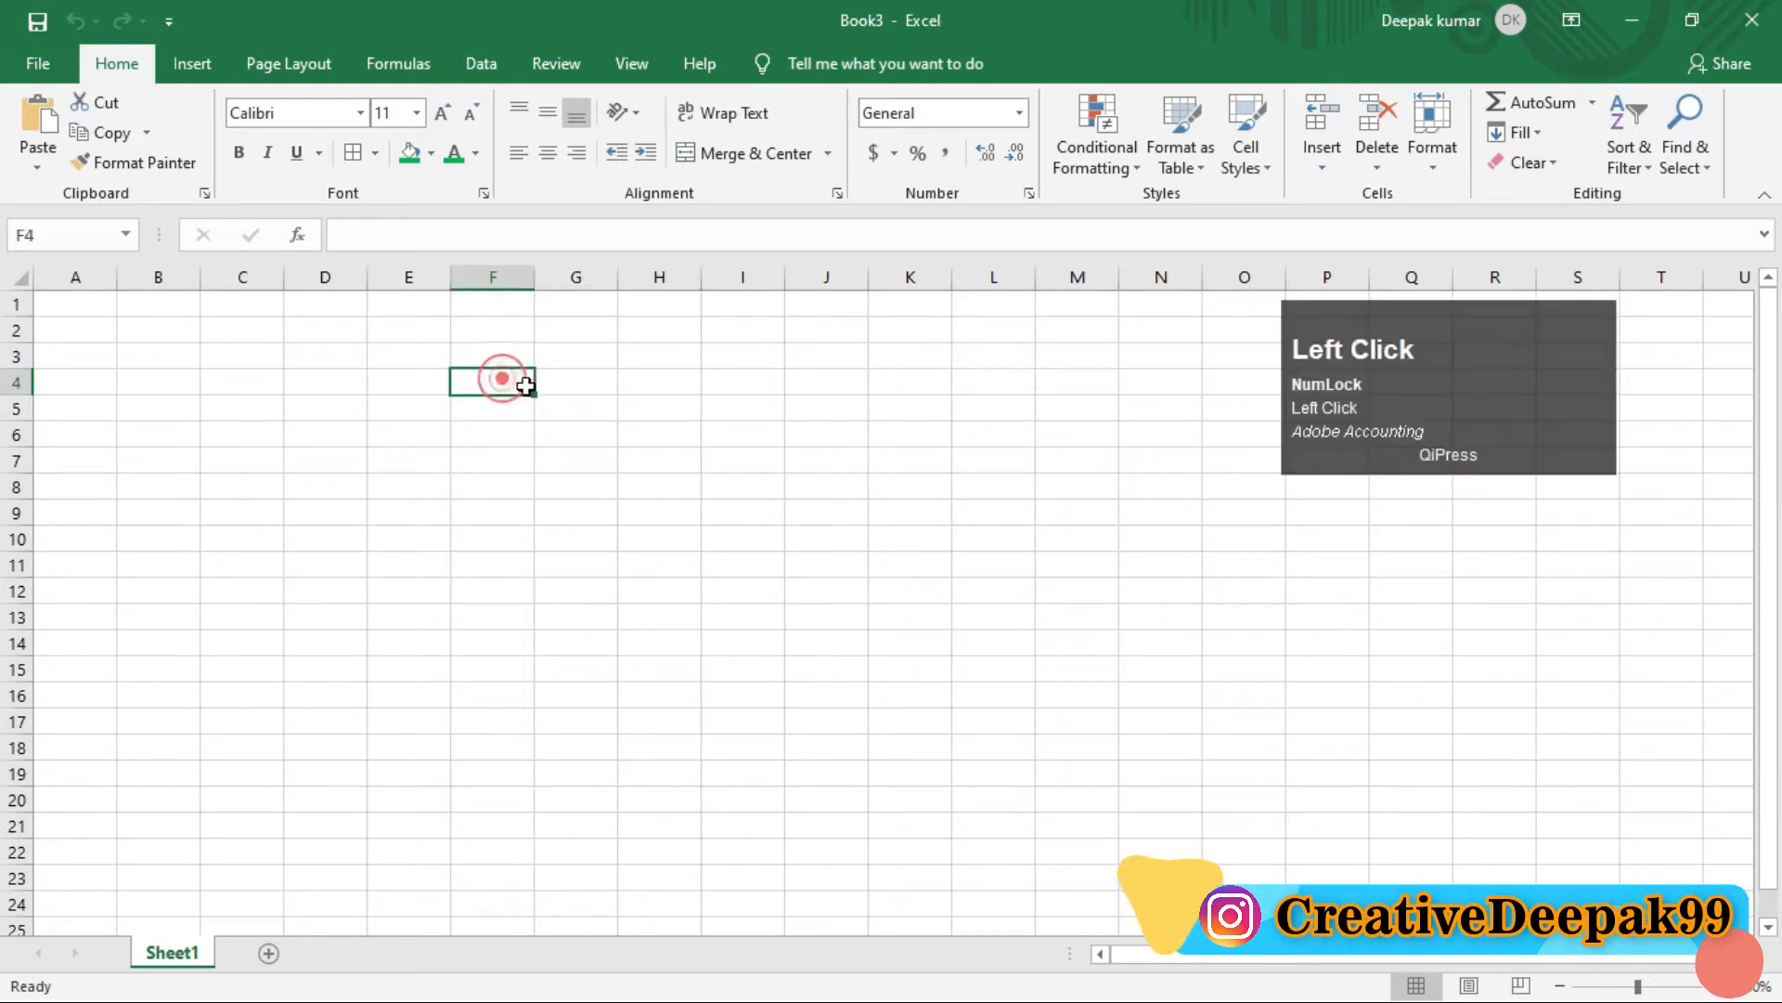
pyautogui.click(498, 302)
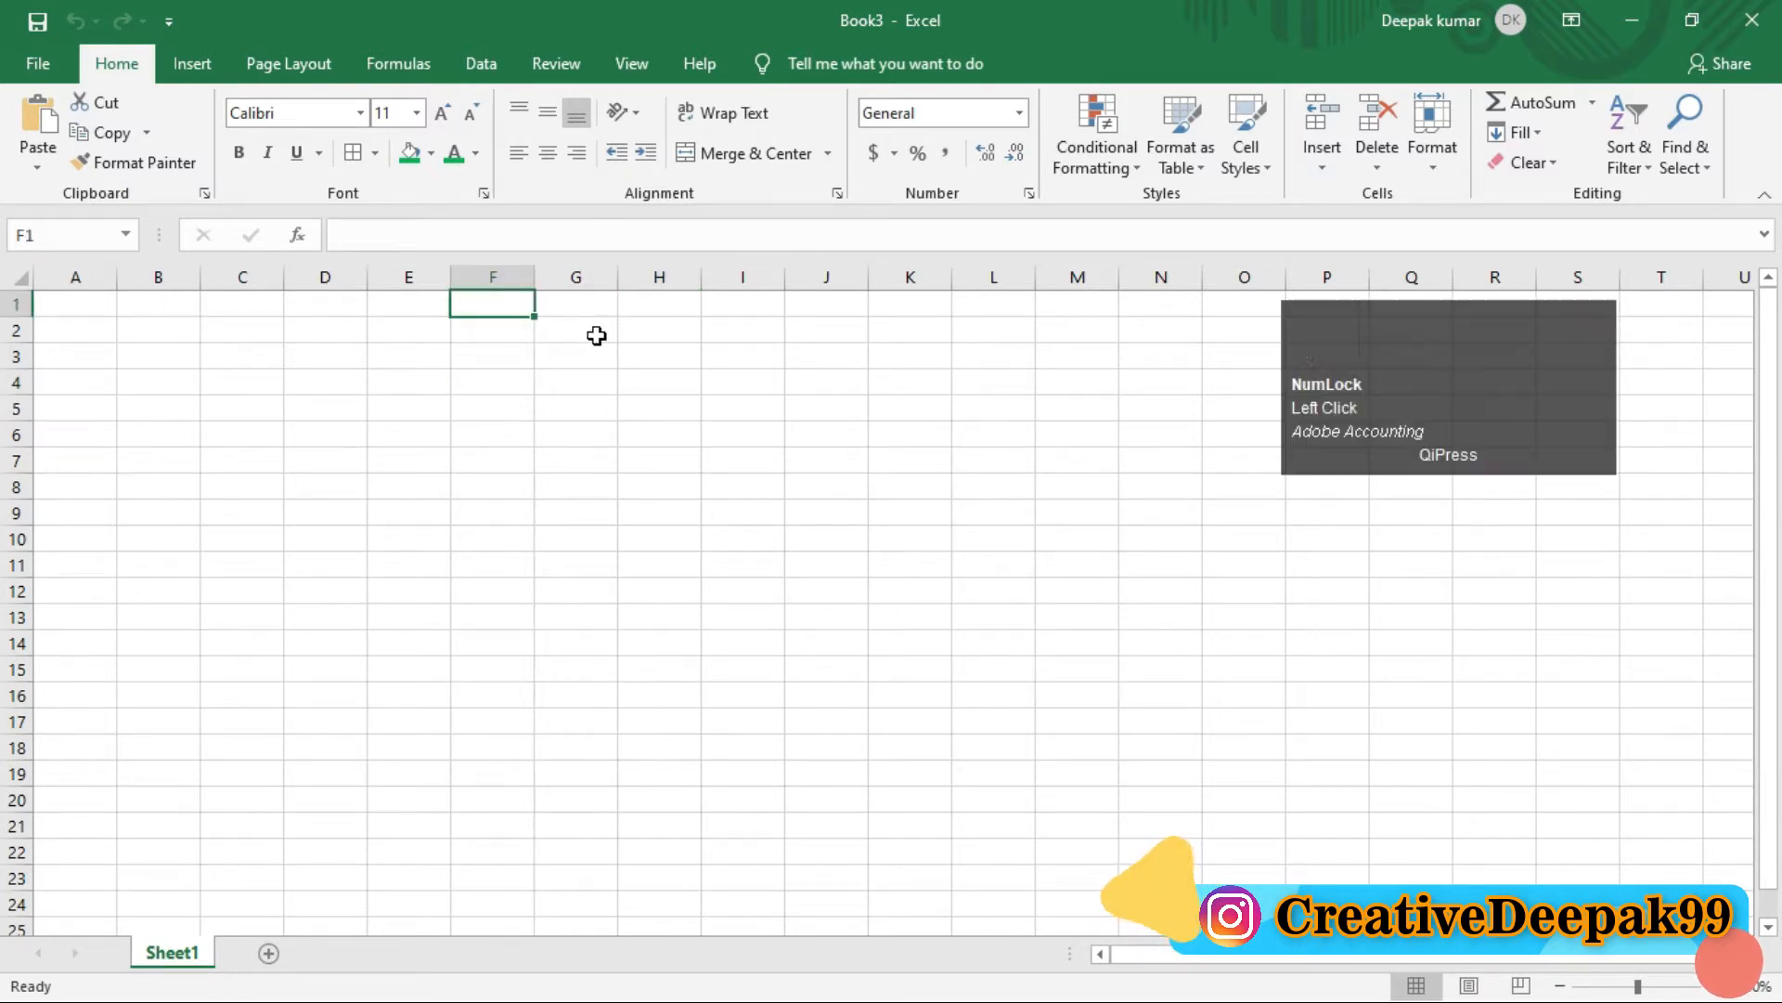
pyautogui.write('Name')
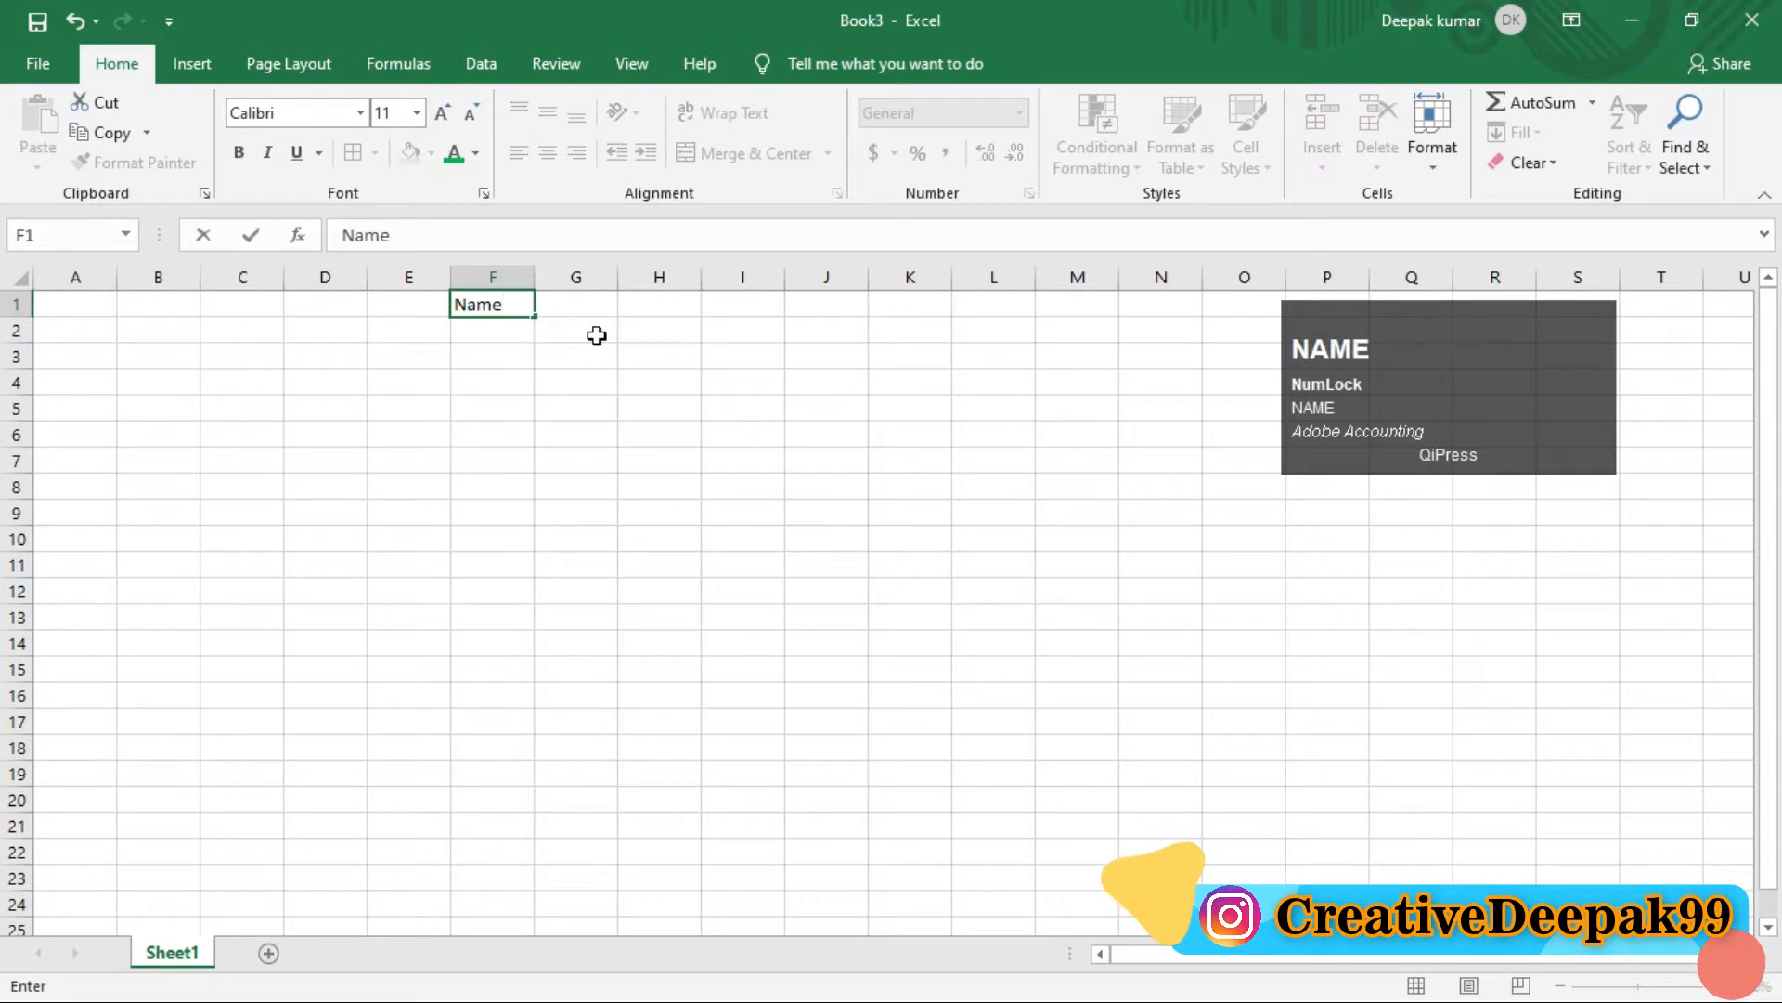
pyautogui.press('Return')
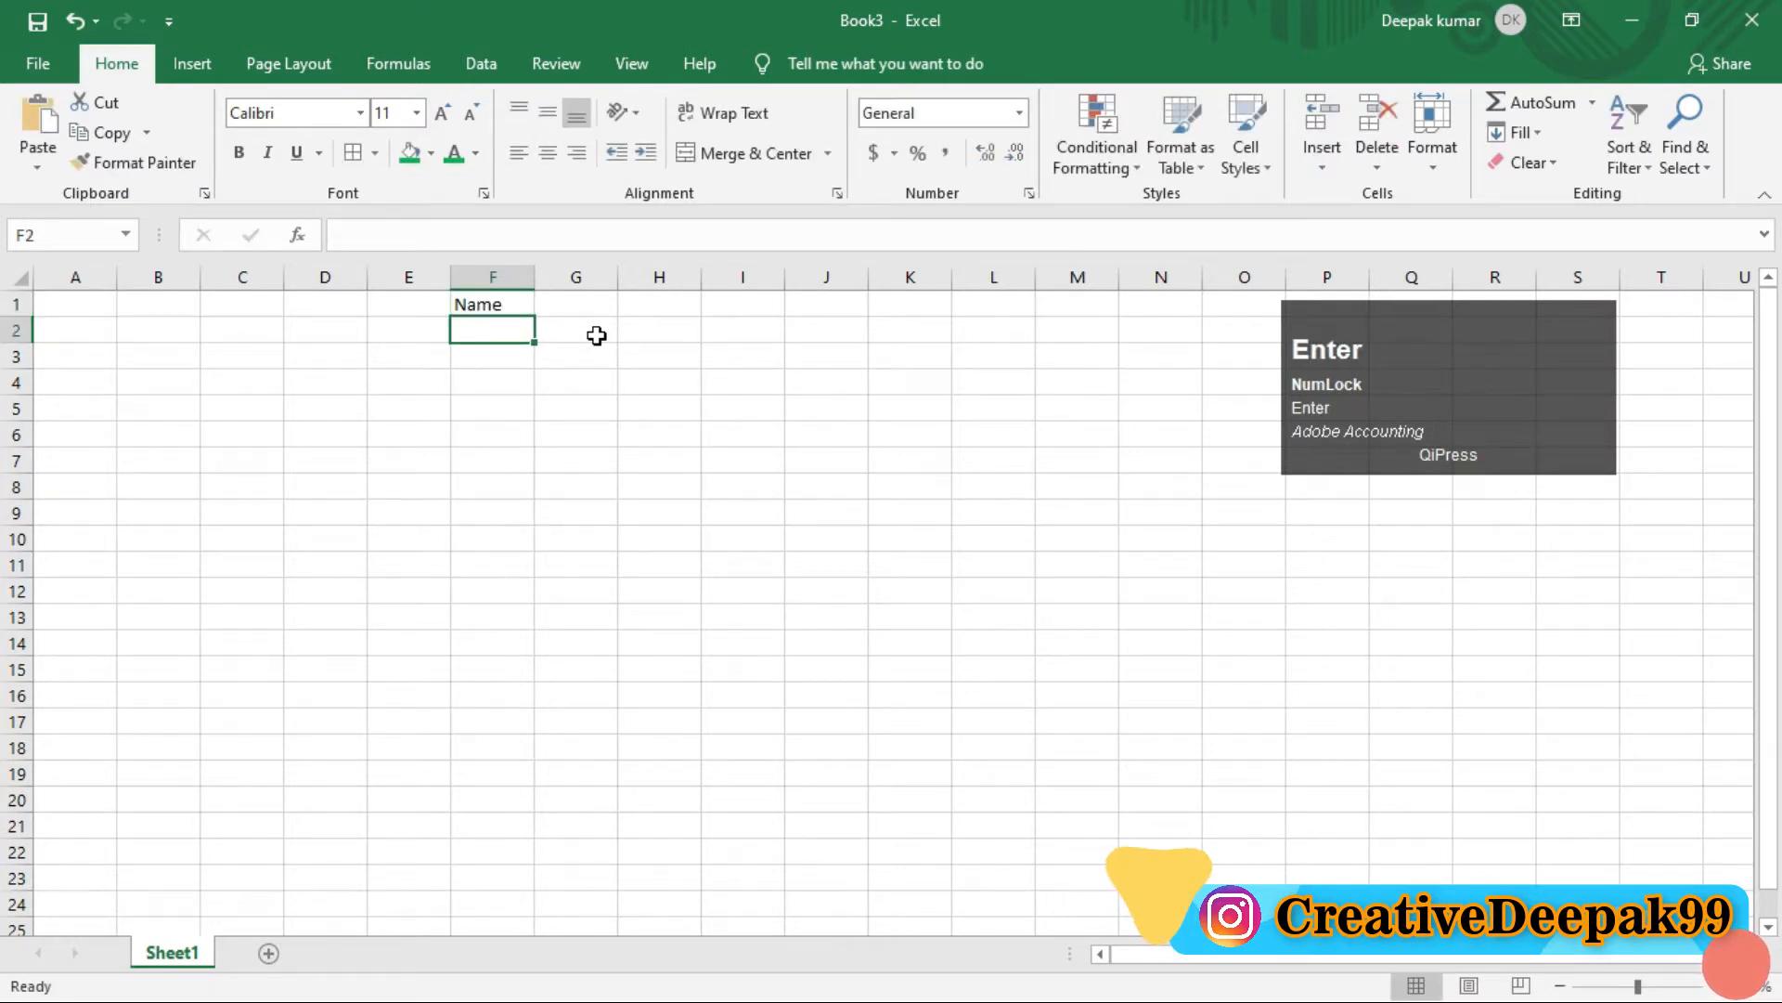
# - Enlarge cell F1: widen column F to about five times and heighten row 1 to about four times the default, slightly narrowing column E
pyautogui.click(501, 303)
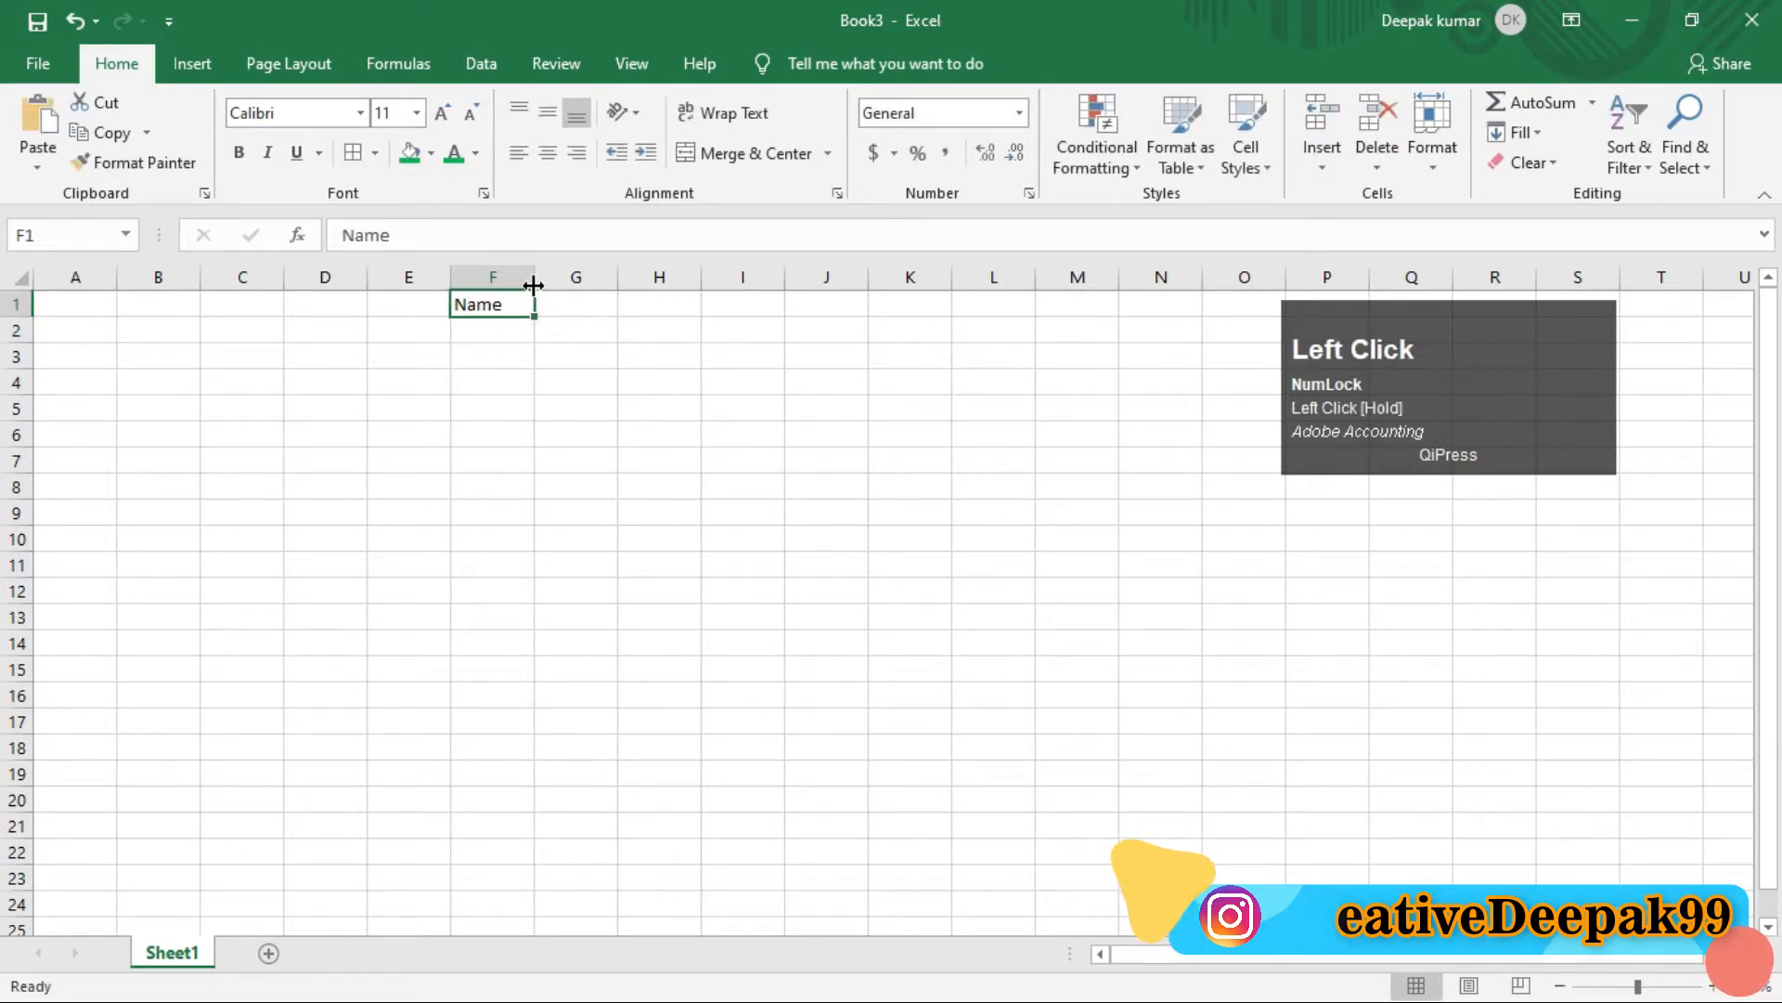
pyautogui.moveTo(534, 277); pyautogui.dragTo(860, 277)
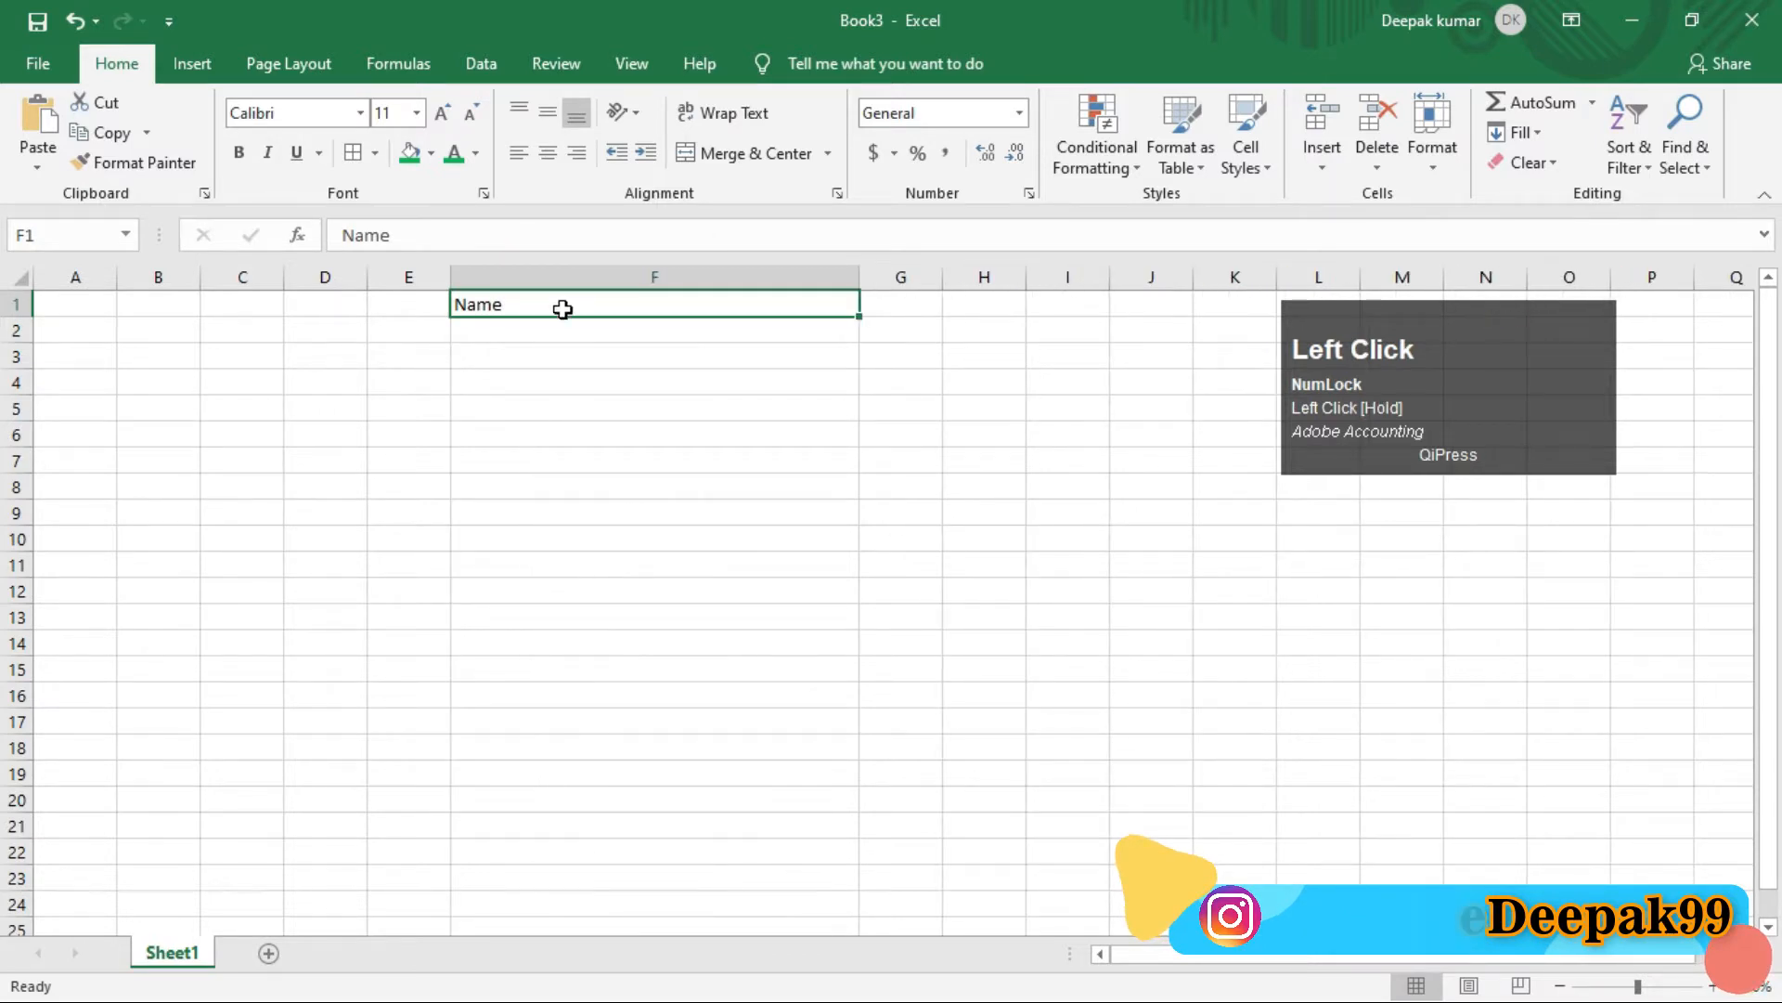
pyautogui.moveTo(450, 270); pyautogui.dragTo(432, 270)
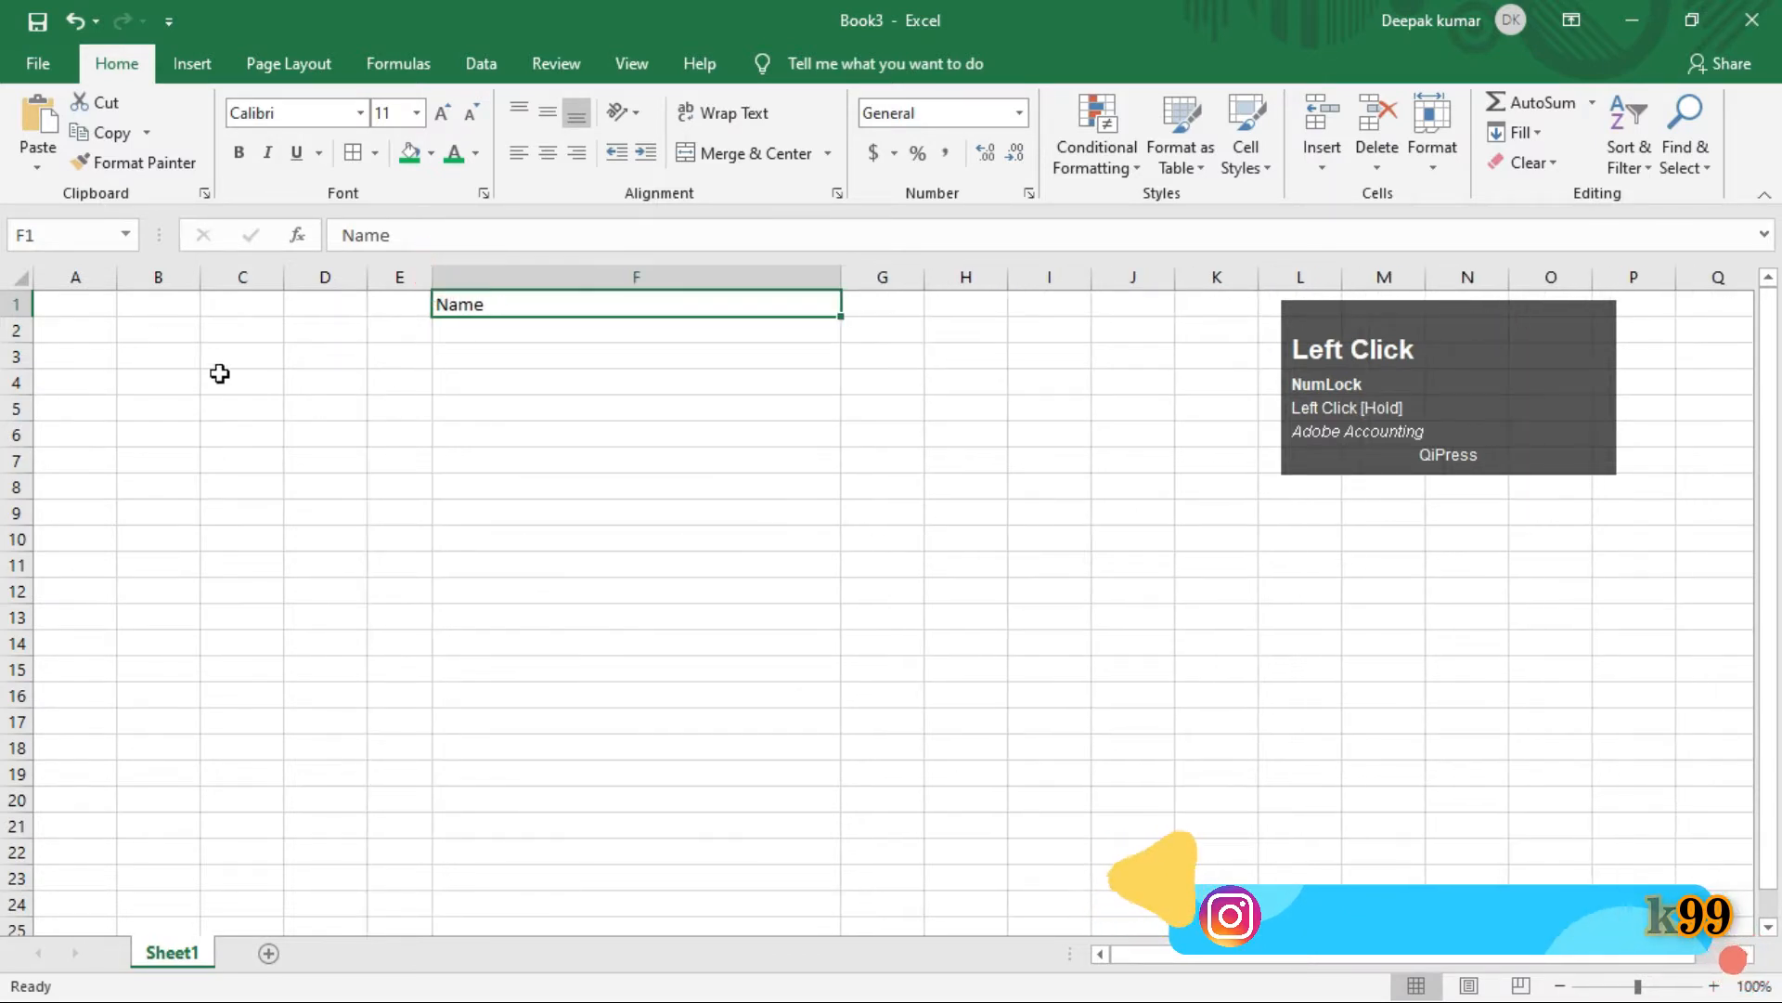
pyautogui.moveTo(20, 318); pyautogui.dragTo(20, 392)
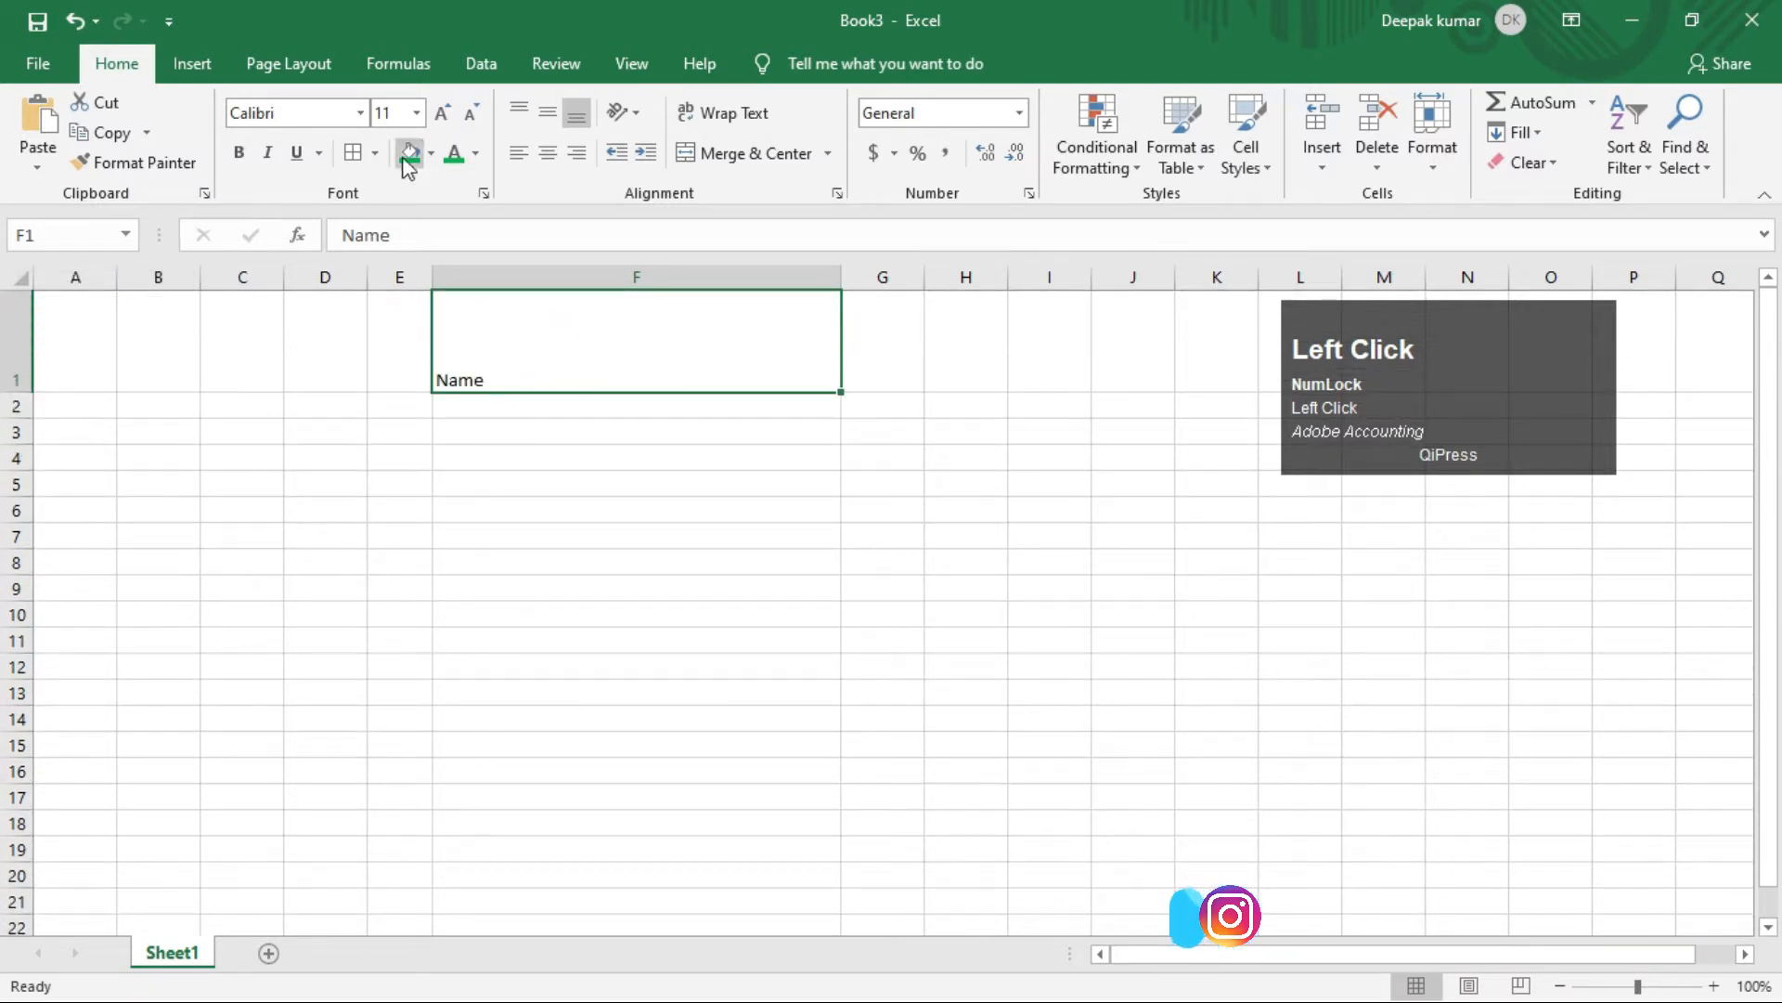
# - Increase the font size of the text in cell F1 to 22 and keep that cell selected
pyautogui.click(446, 113)
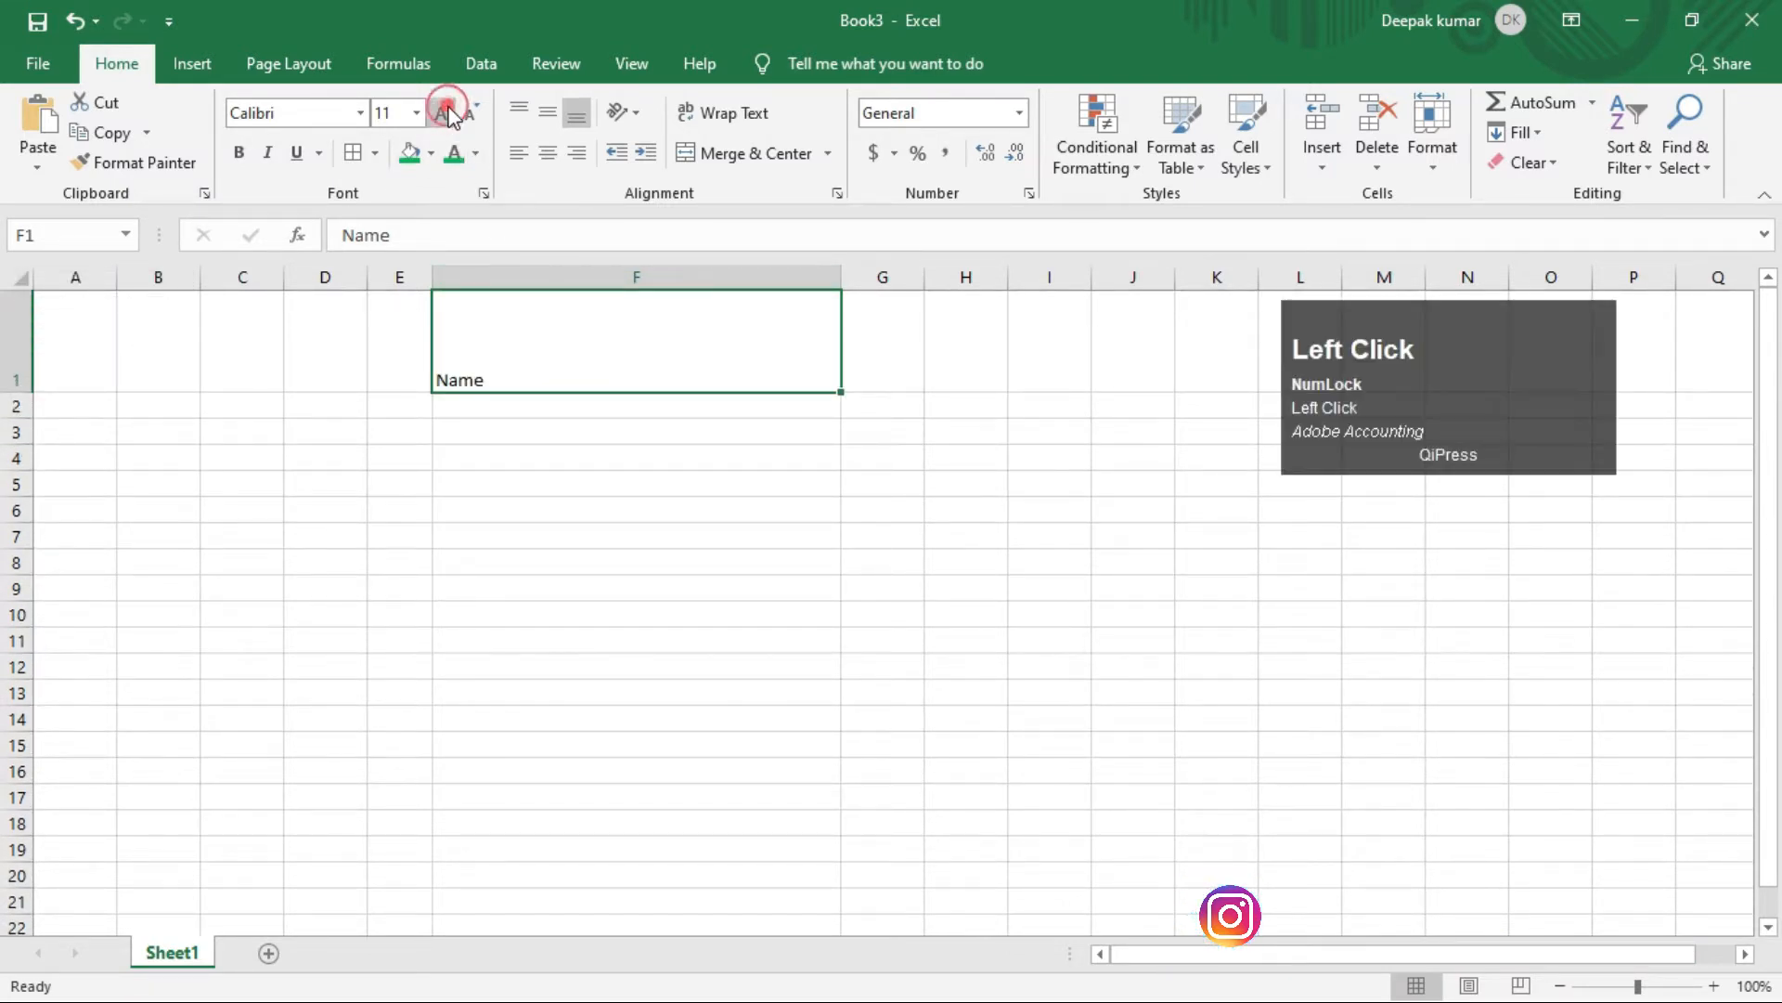
pyautogui.click(447, 113)
pyautogui.click(449, 113)
pyautogui.click(448, 113)
pyautogui.click(449, 113)
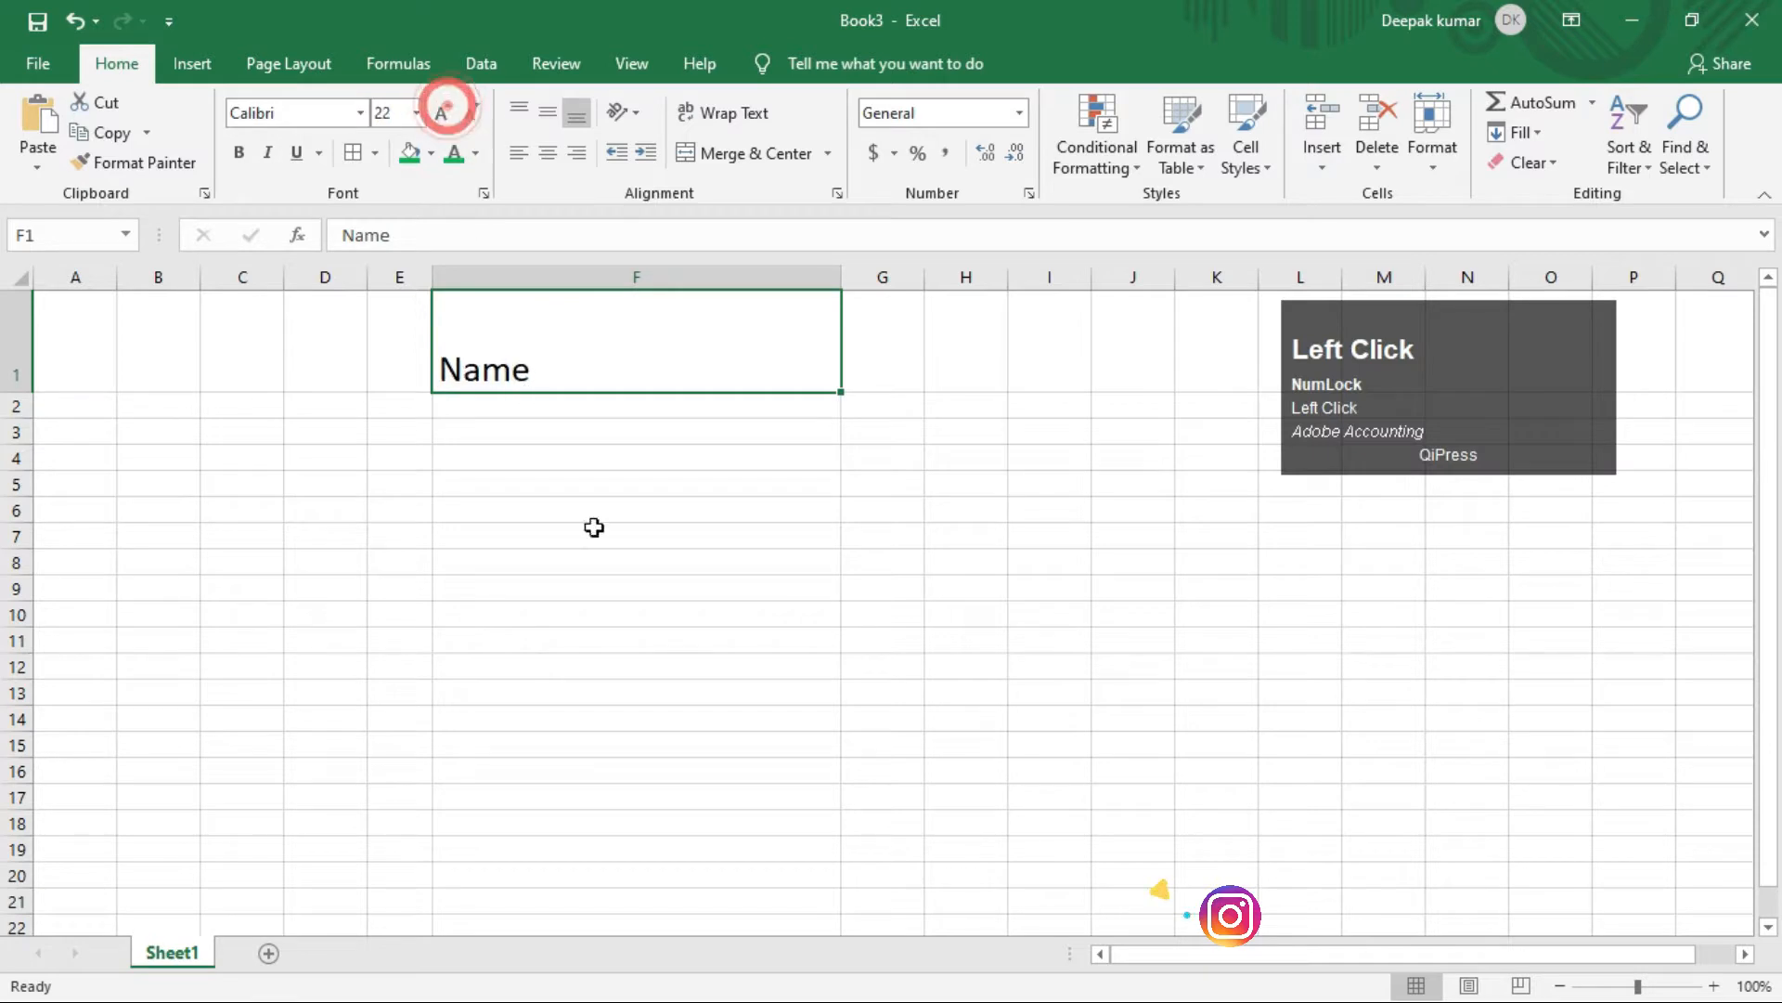
pyautogui.click(558, 515)
pyautogui.click(599, 352)
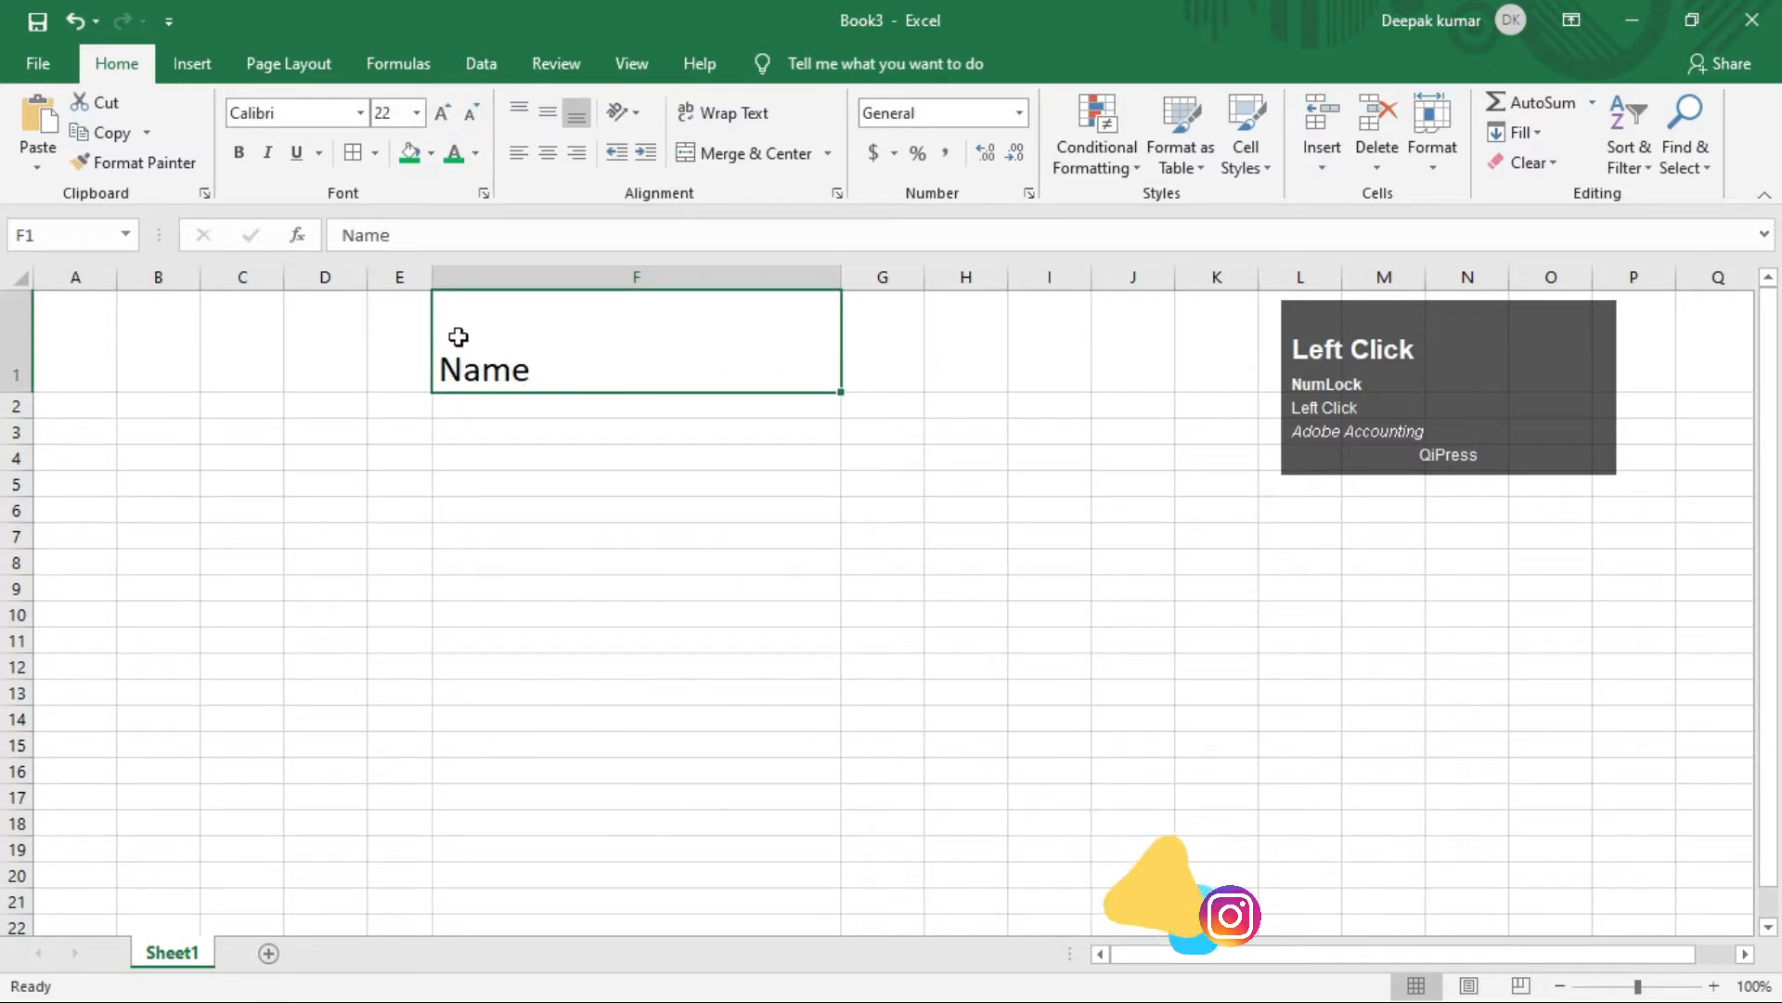
pyautogui.hotkey('ctrl', '2')
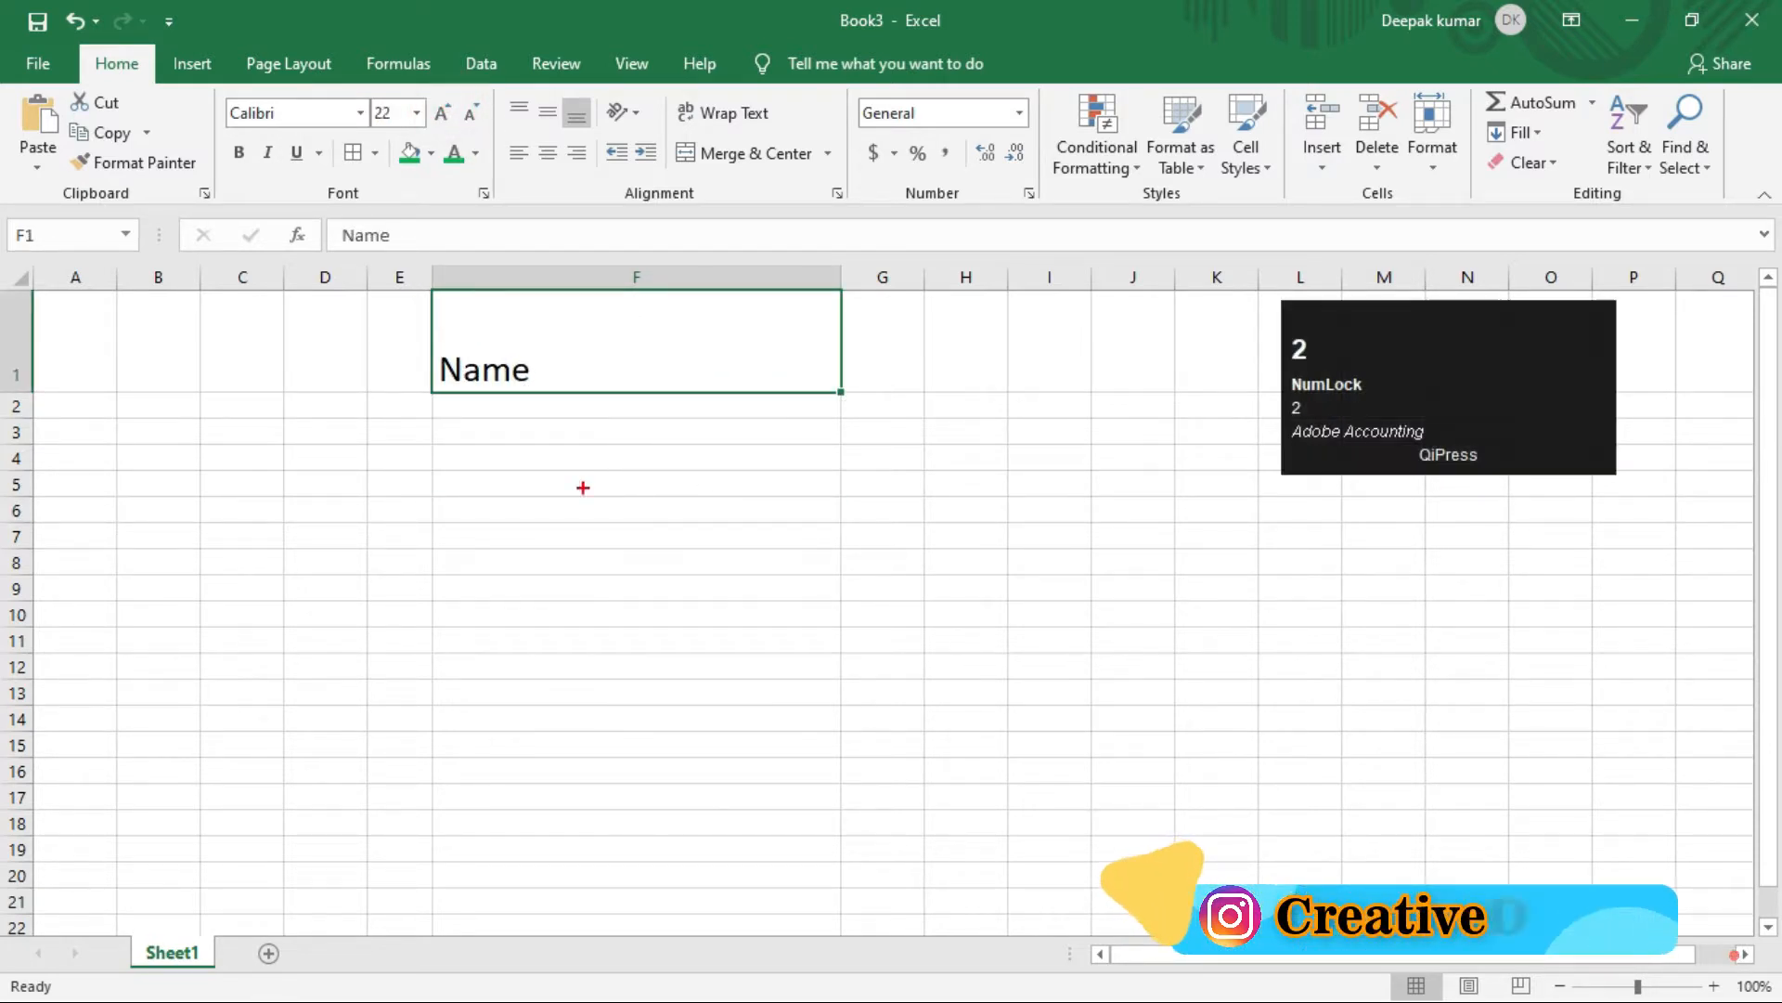
pyautogui.moveTo(420, 275)
pyautogui.mouseDown()
pyautogui.moveTo(823, 446)
pyautogui.moveTo(843, 409)
pyautogui.moveTo(863, 411)
pyautogui.mouseUp()
pyautogui.moveTo(411, 346); pyautogui.dragTo(533, 400)
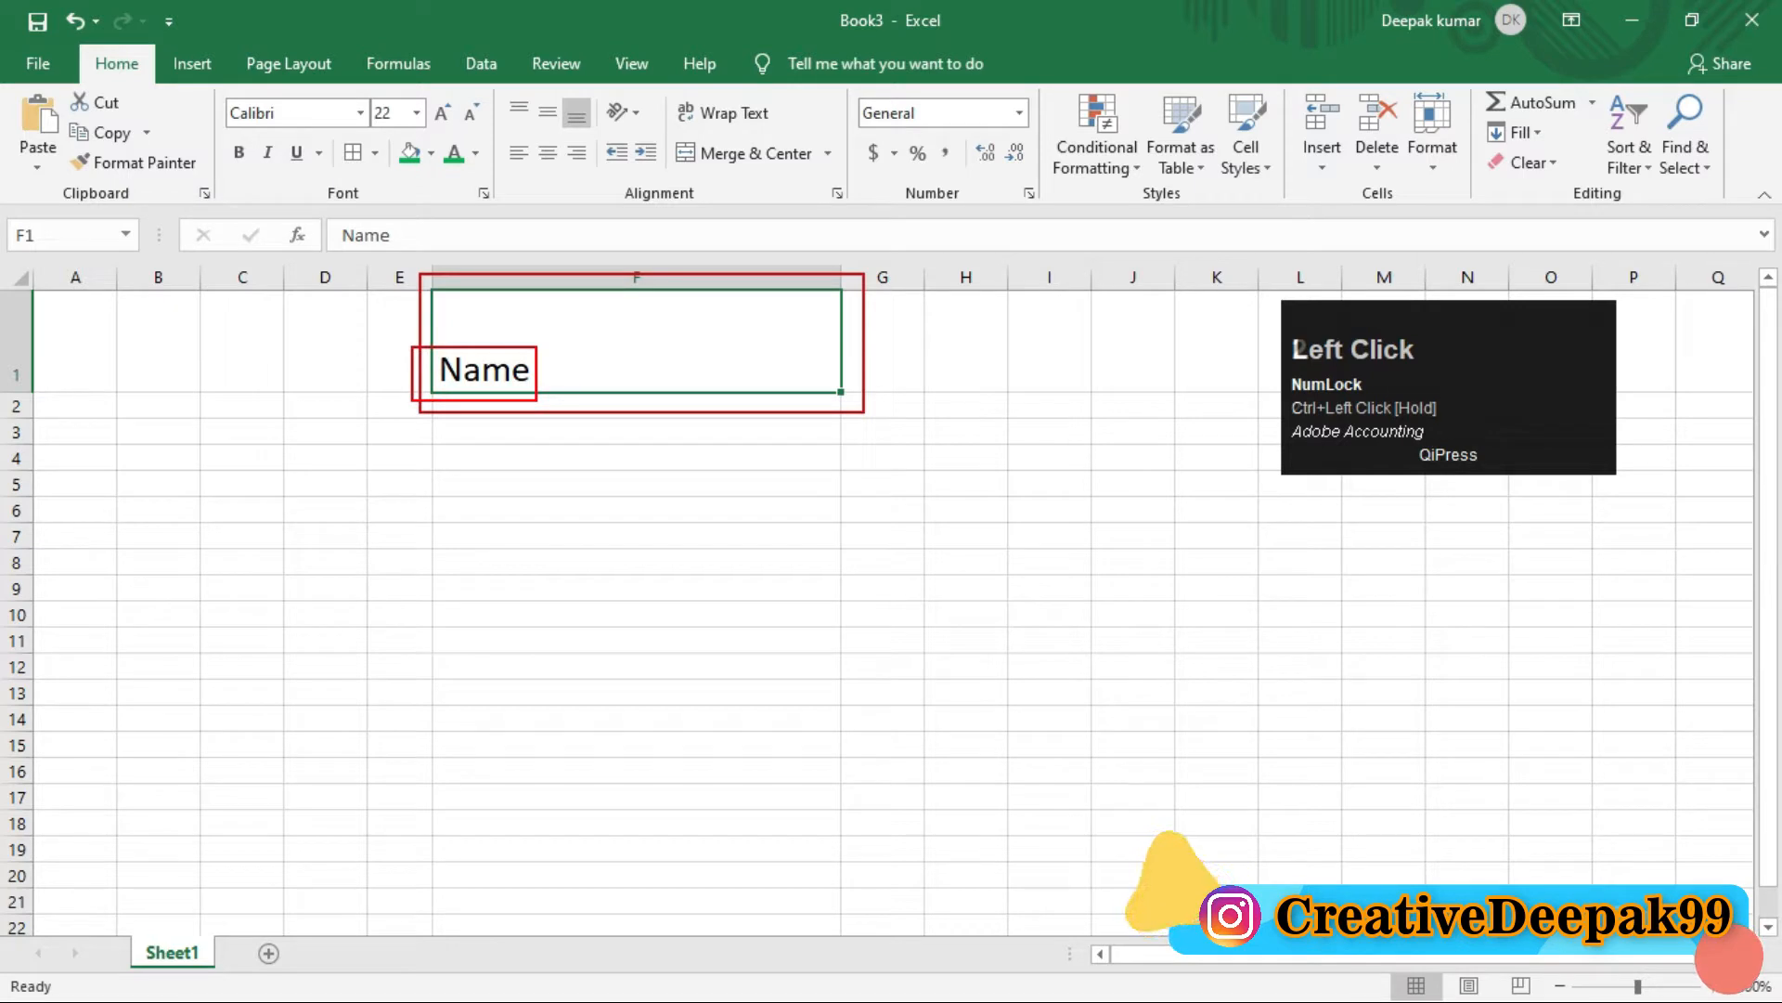
pyautogui.press('2')
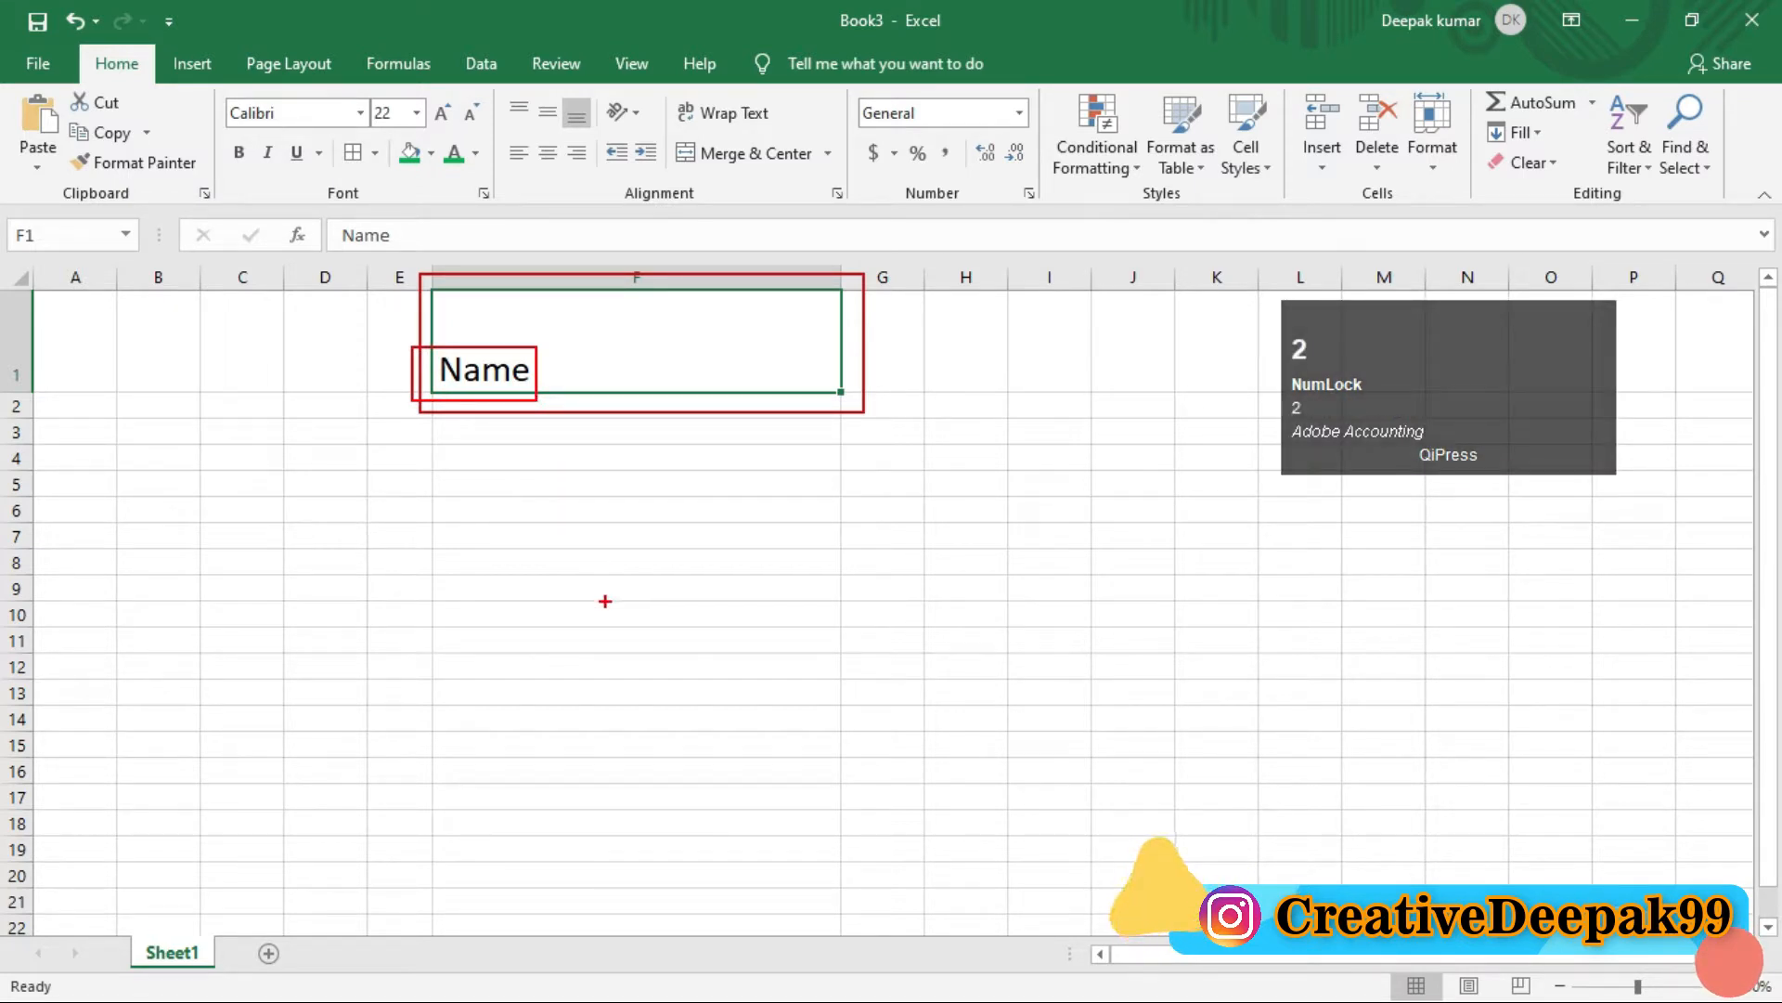
pyautogui.press('Escape')
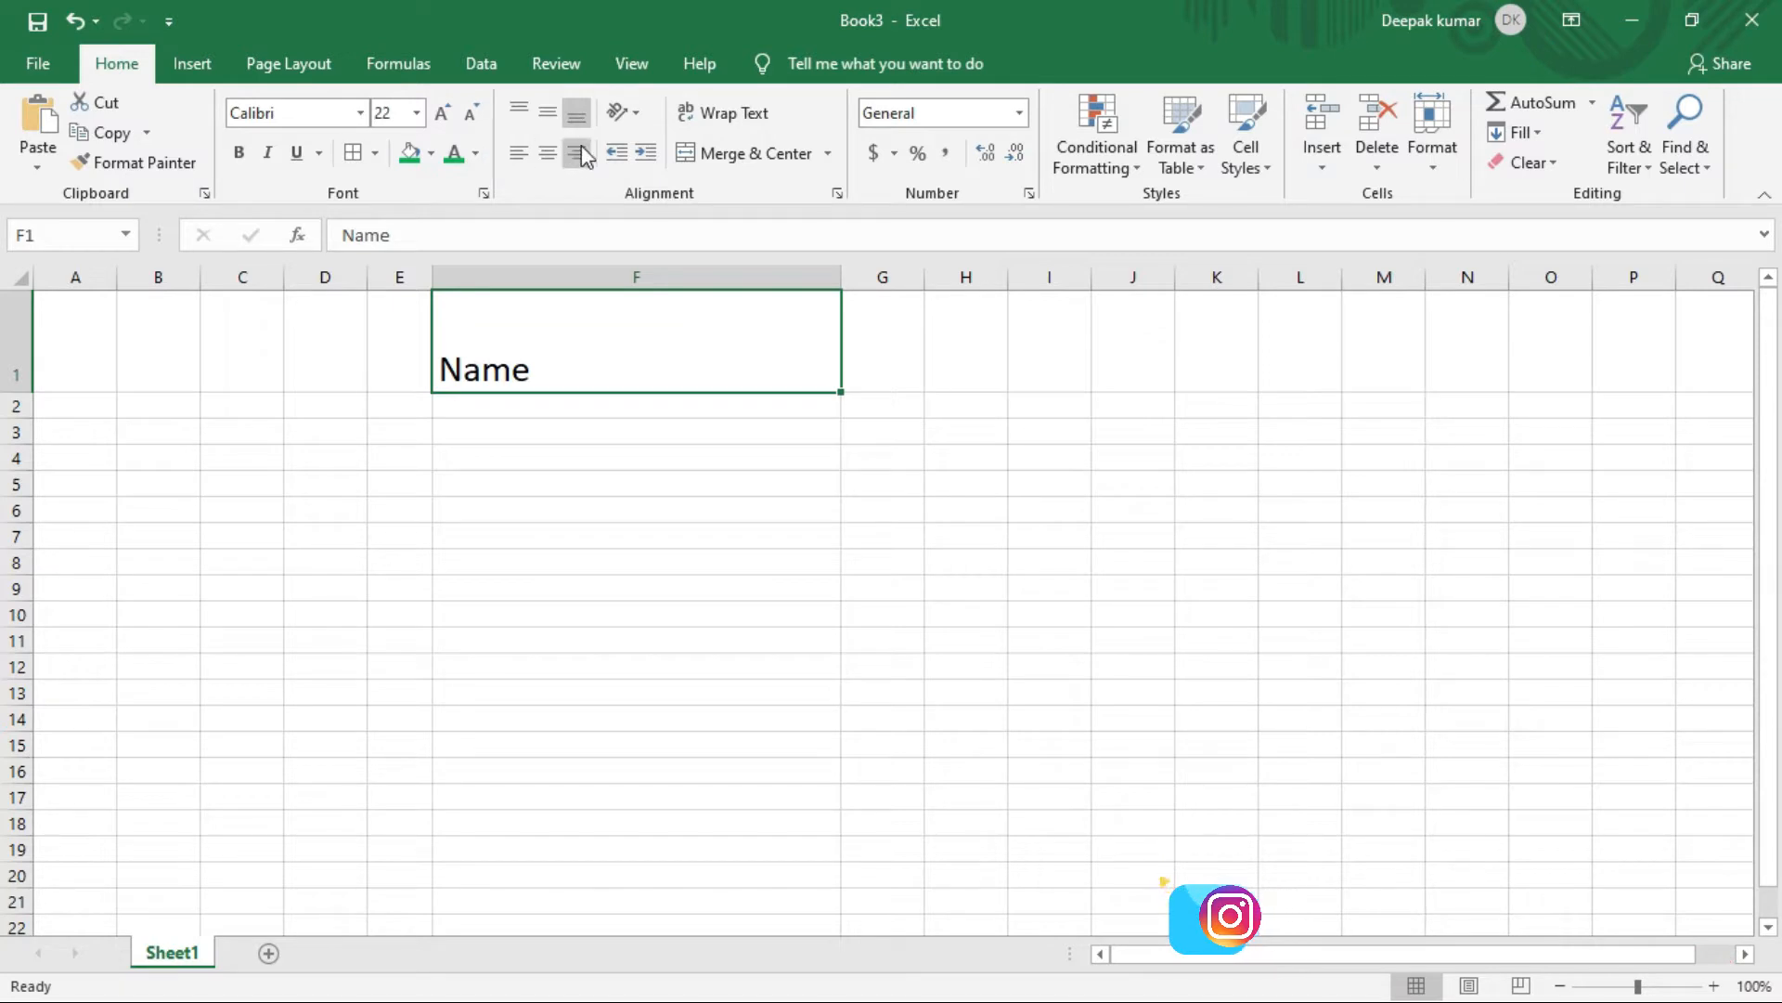
pyautogui.press('2')
pyautogui.moveTo(495, 137)
pyautogui.mouseDown()
pyautogui.moveTo(561, 181)
pyautogui.moveTo(594, 179)
pyautogui.mouseUp()
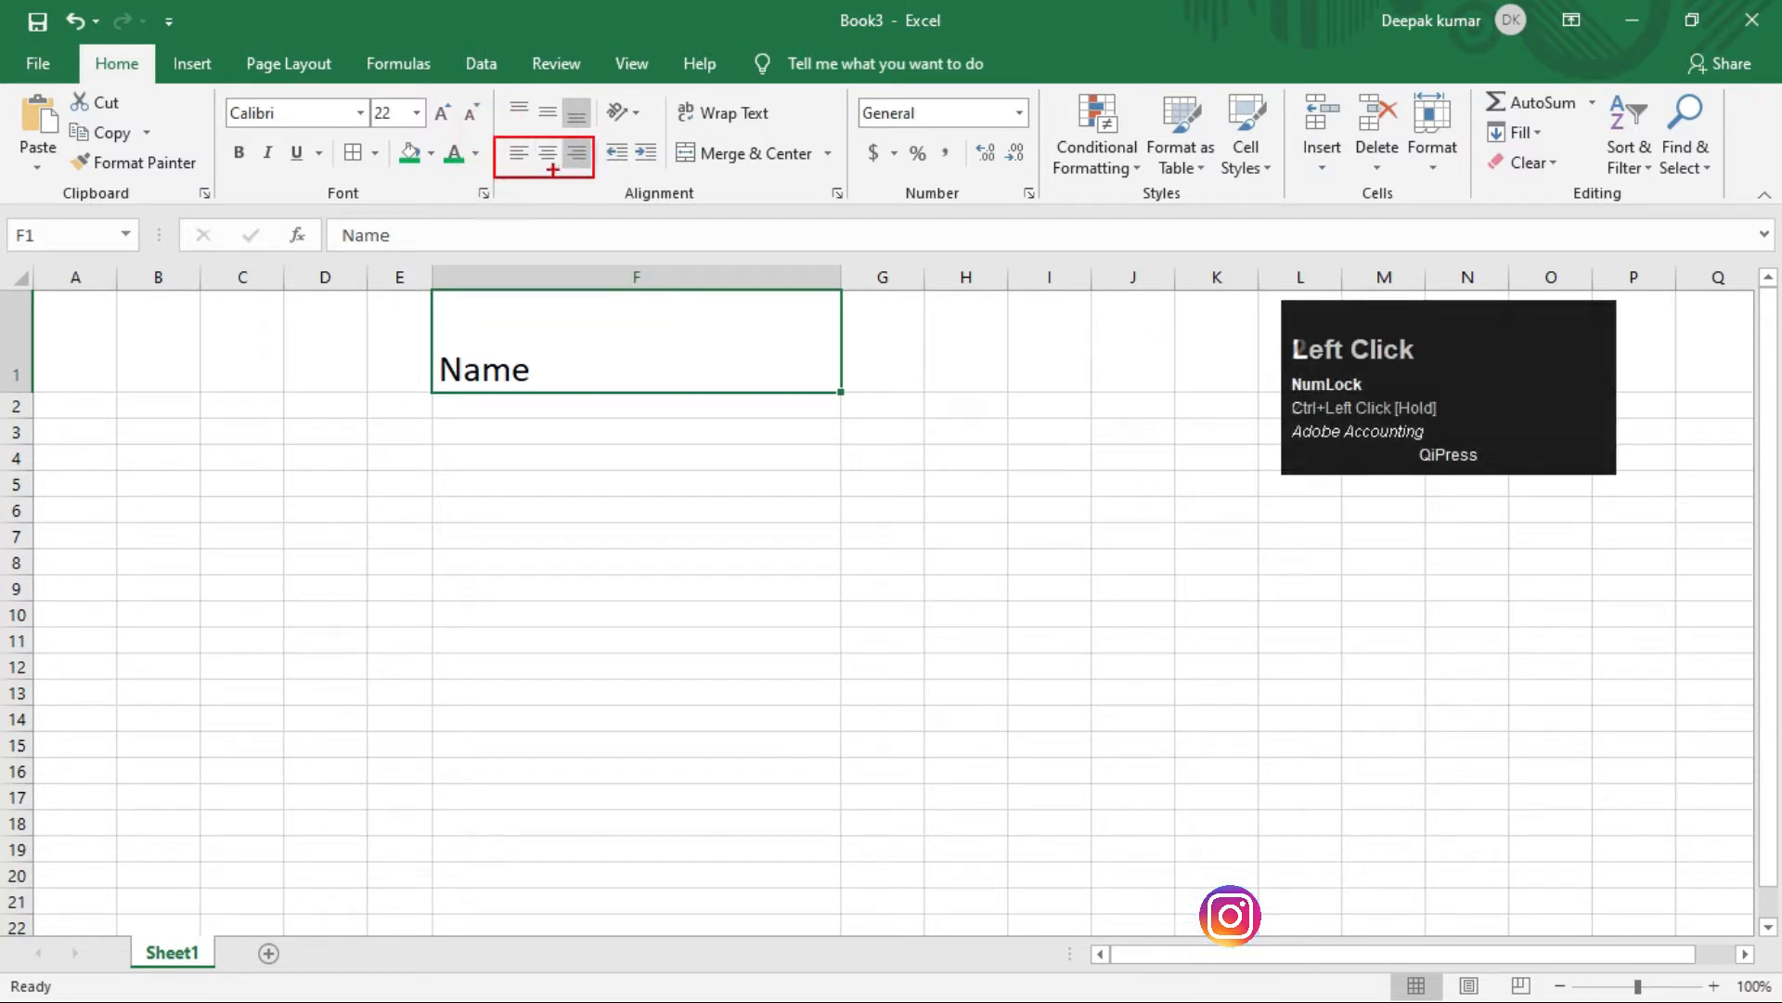
pyautogui.moveTo(582, 166)
pyautogui.mouseDown()
pyautogui.moveTo(602, 168)
pyautogui.moveTo(483, 191)
pyautogui.moveTo(546, 185)
pyautogui.moveTo(548, 204)
pyautogui.mouseUp()
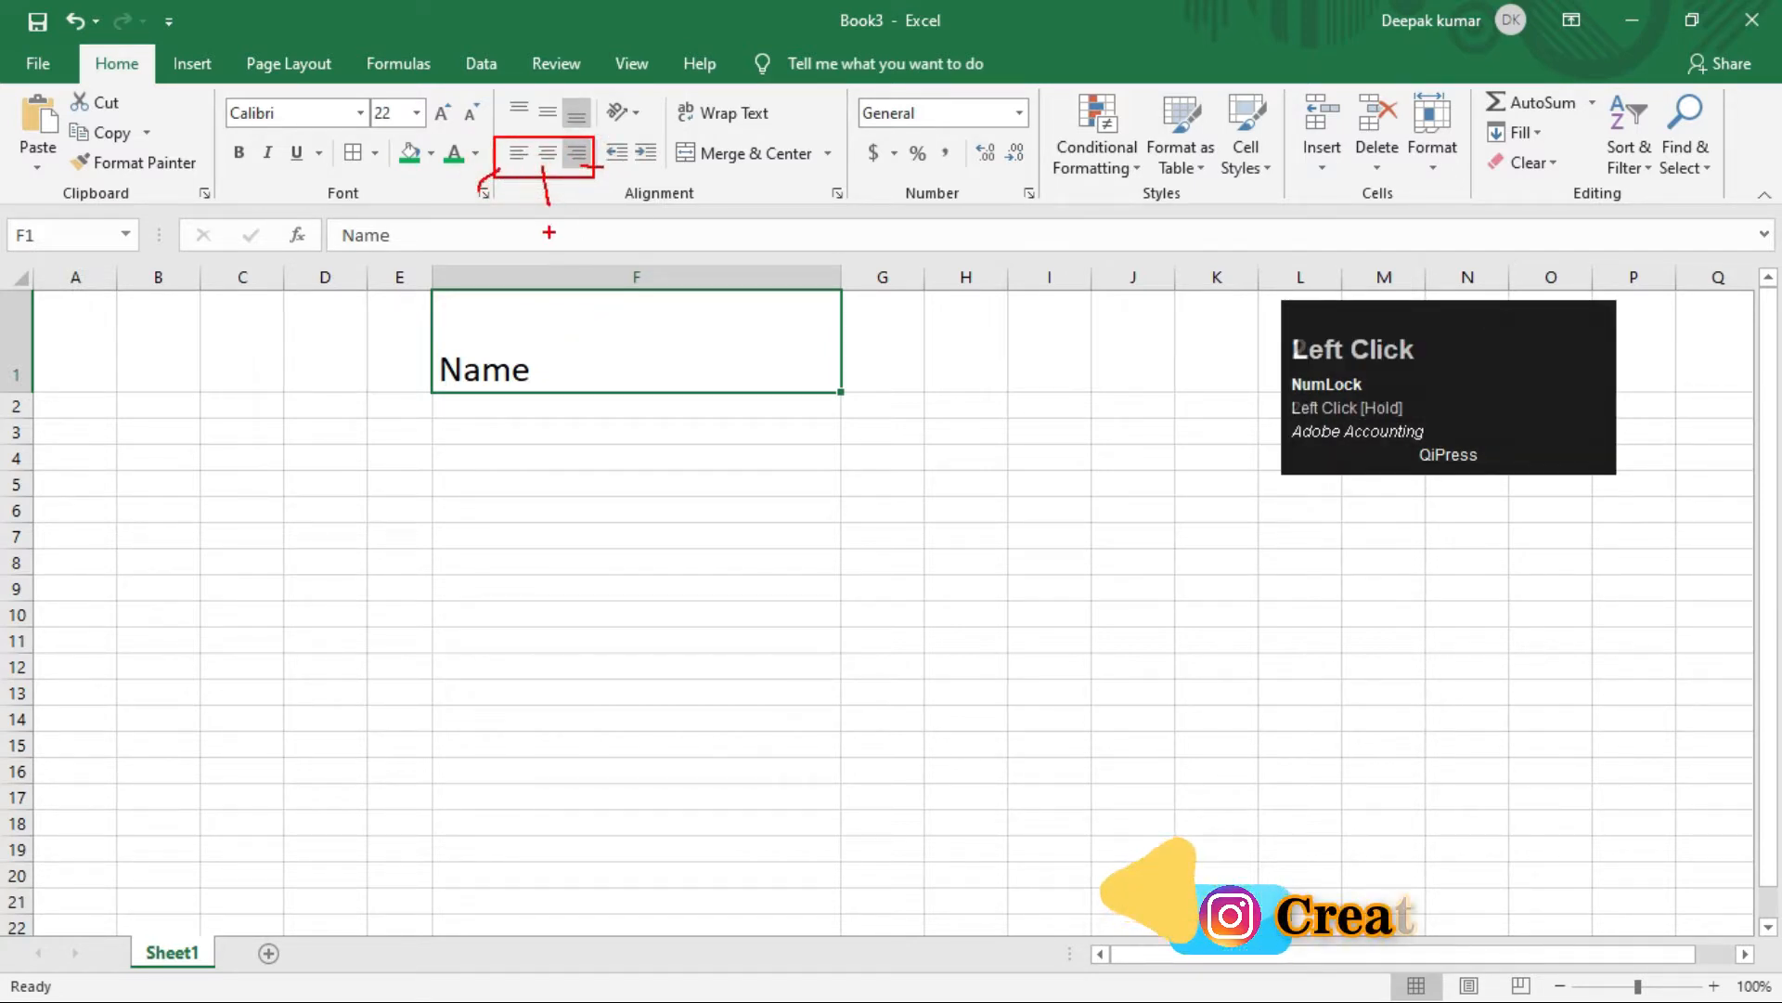
pyautogui.press('Escape')
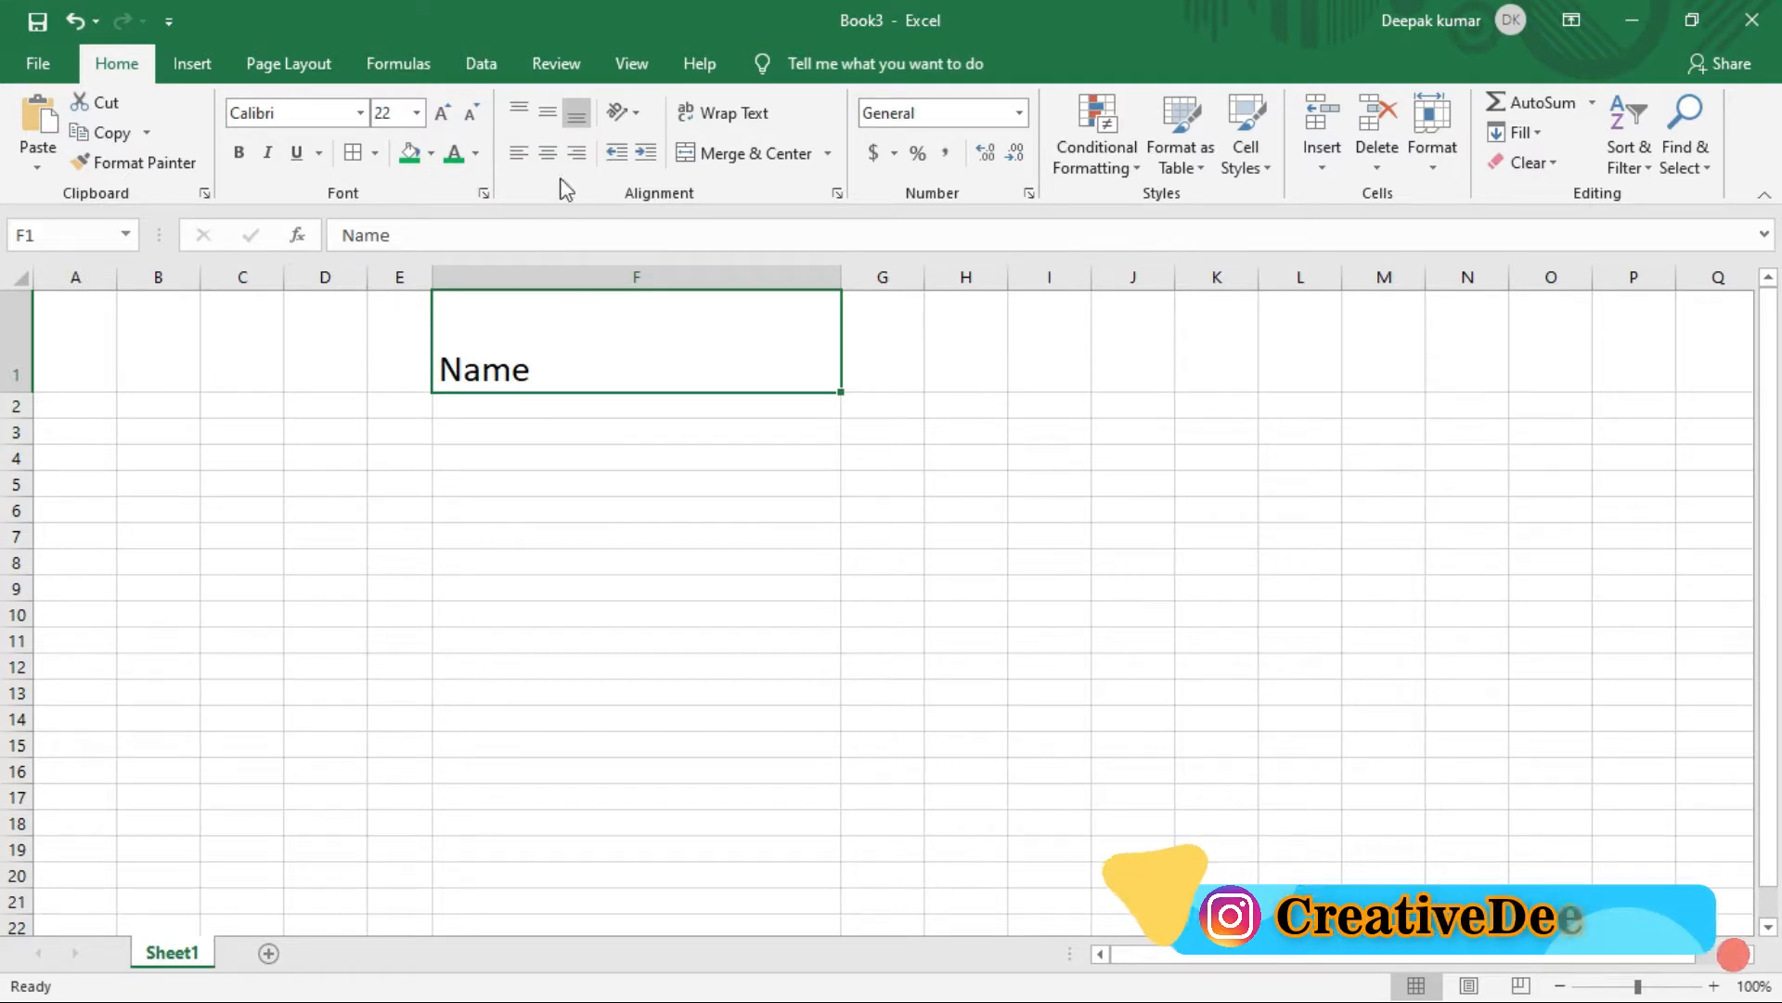
# - Switch cell F1 between center, right and left horizontal alignment, finishing with the text centered
pyautogui.click(547, 158)
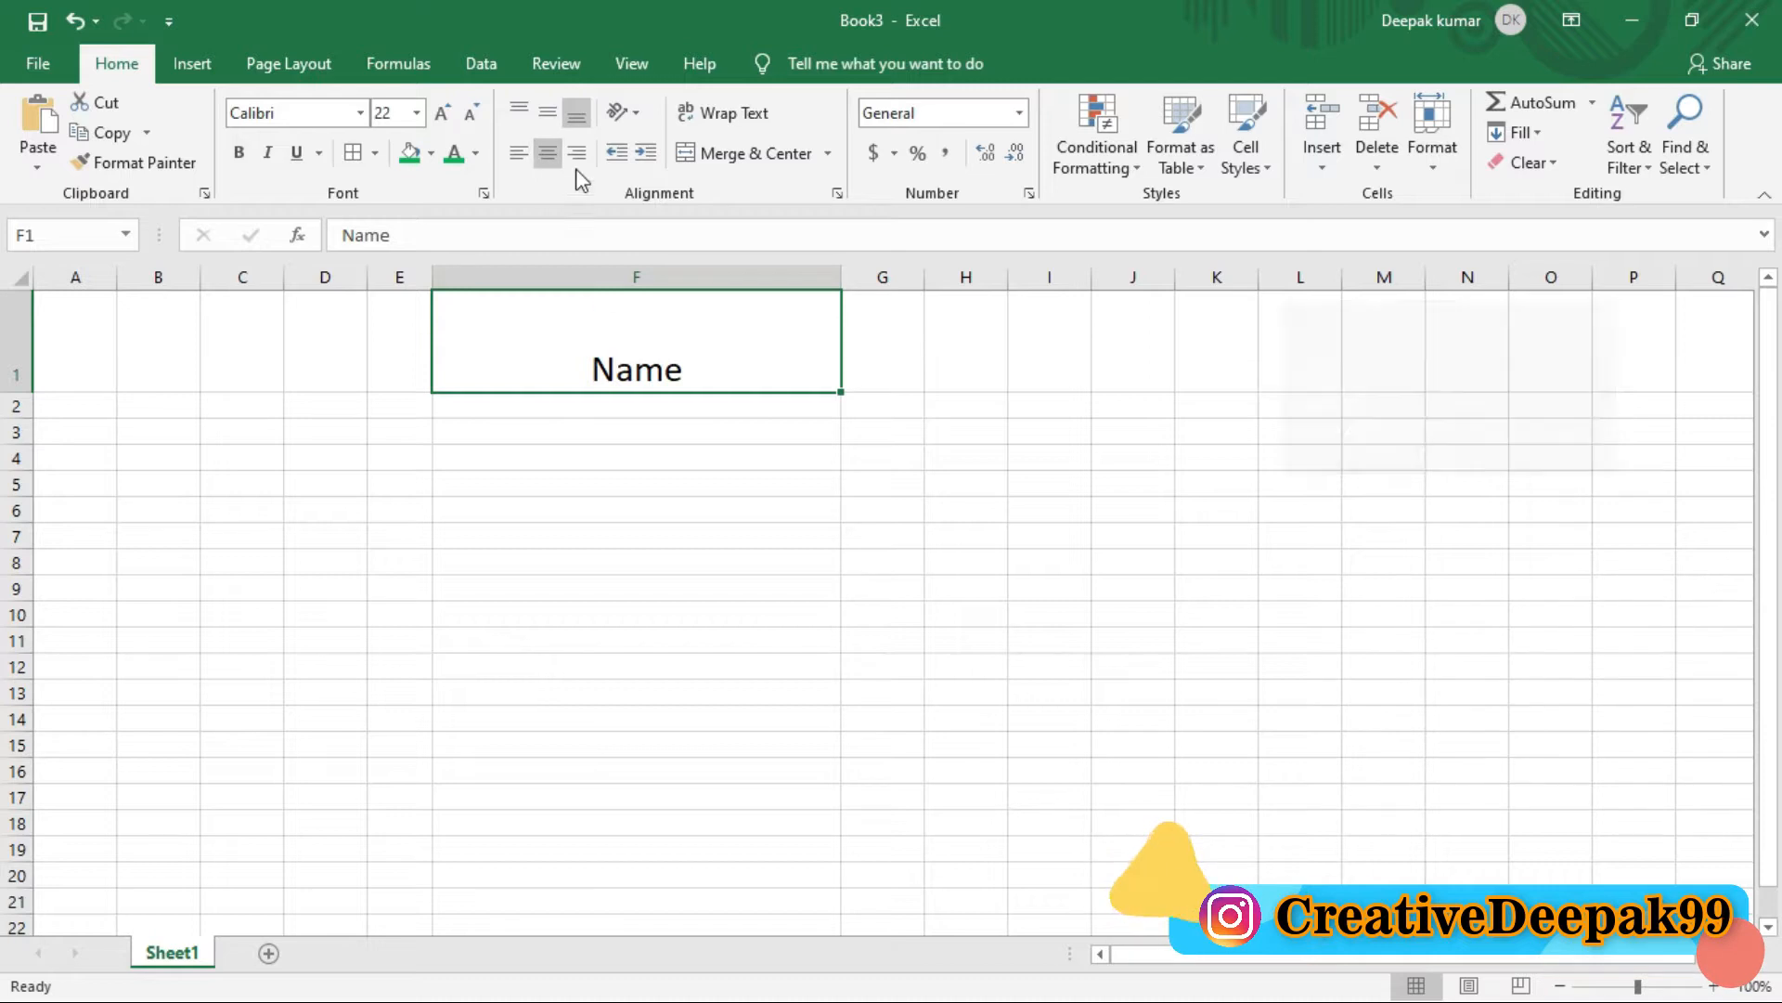
pyautogui.click(578, 156)
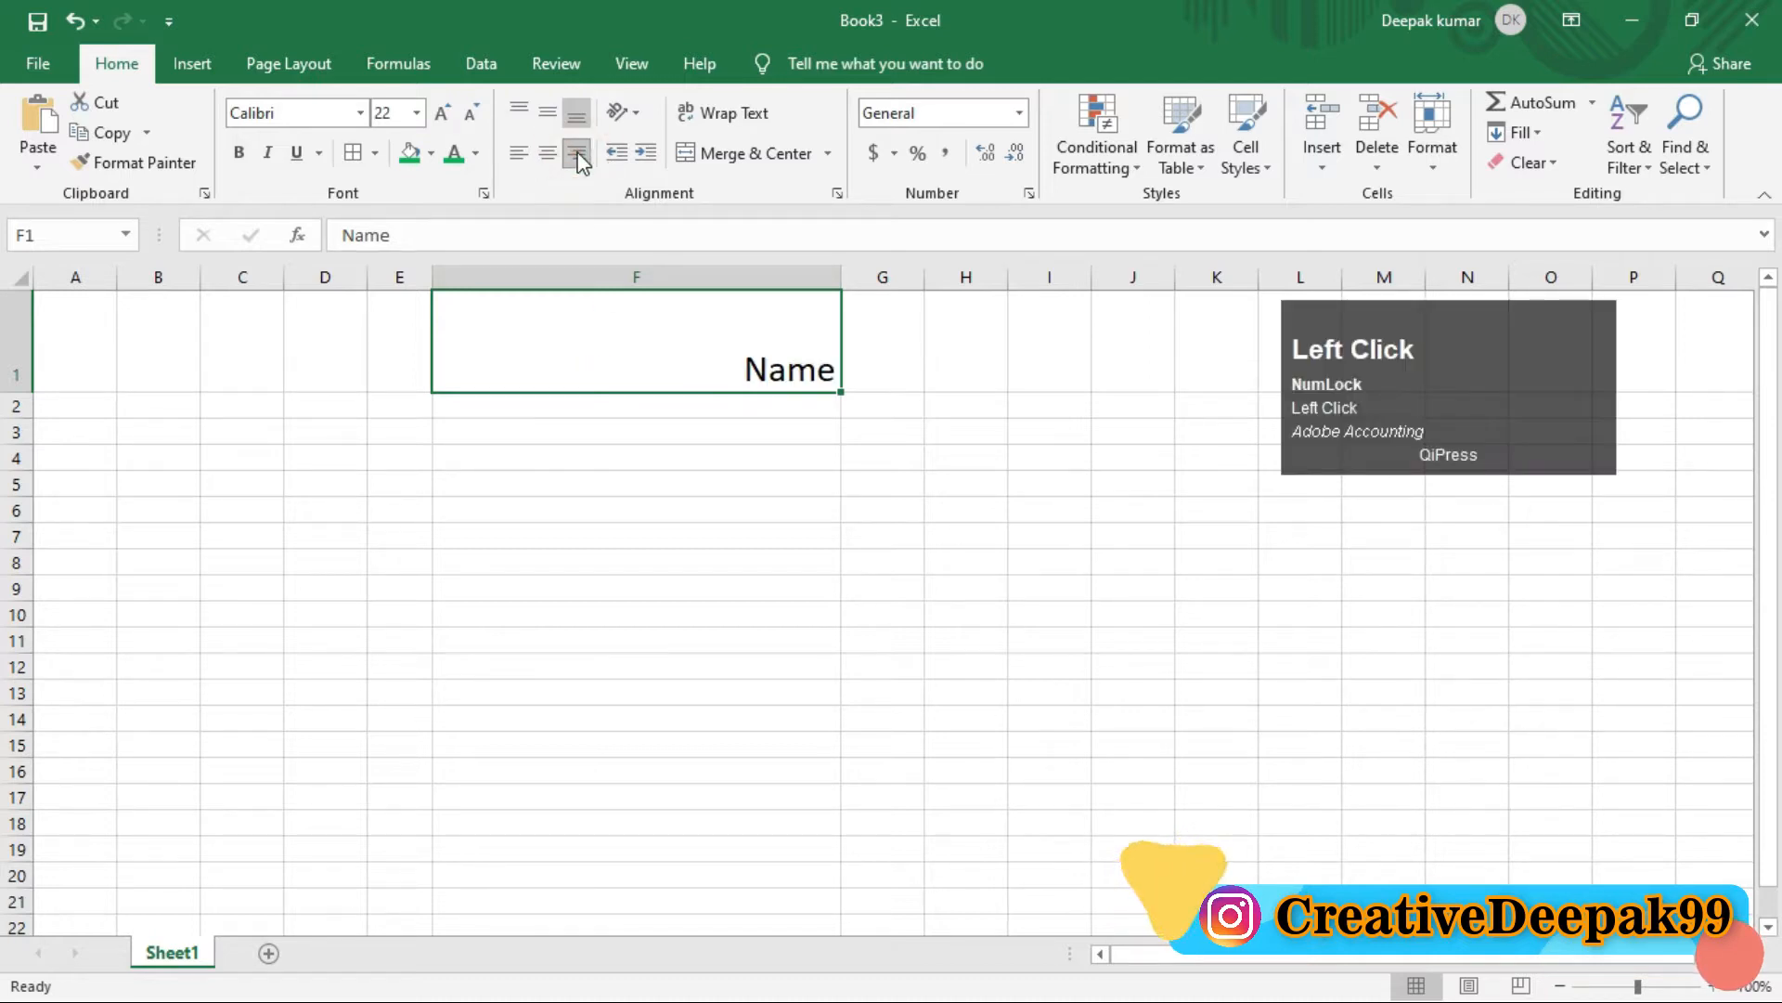
pyautogui.click(521, 155)
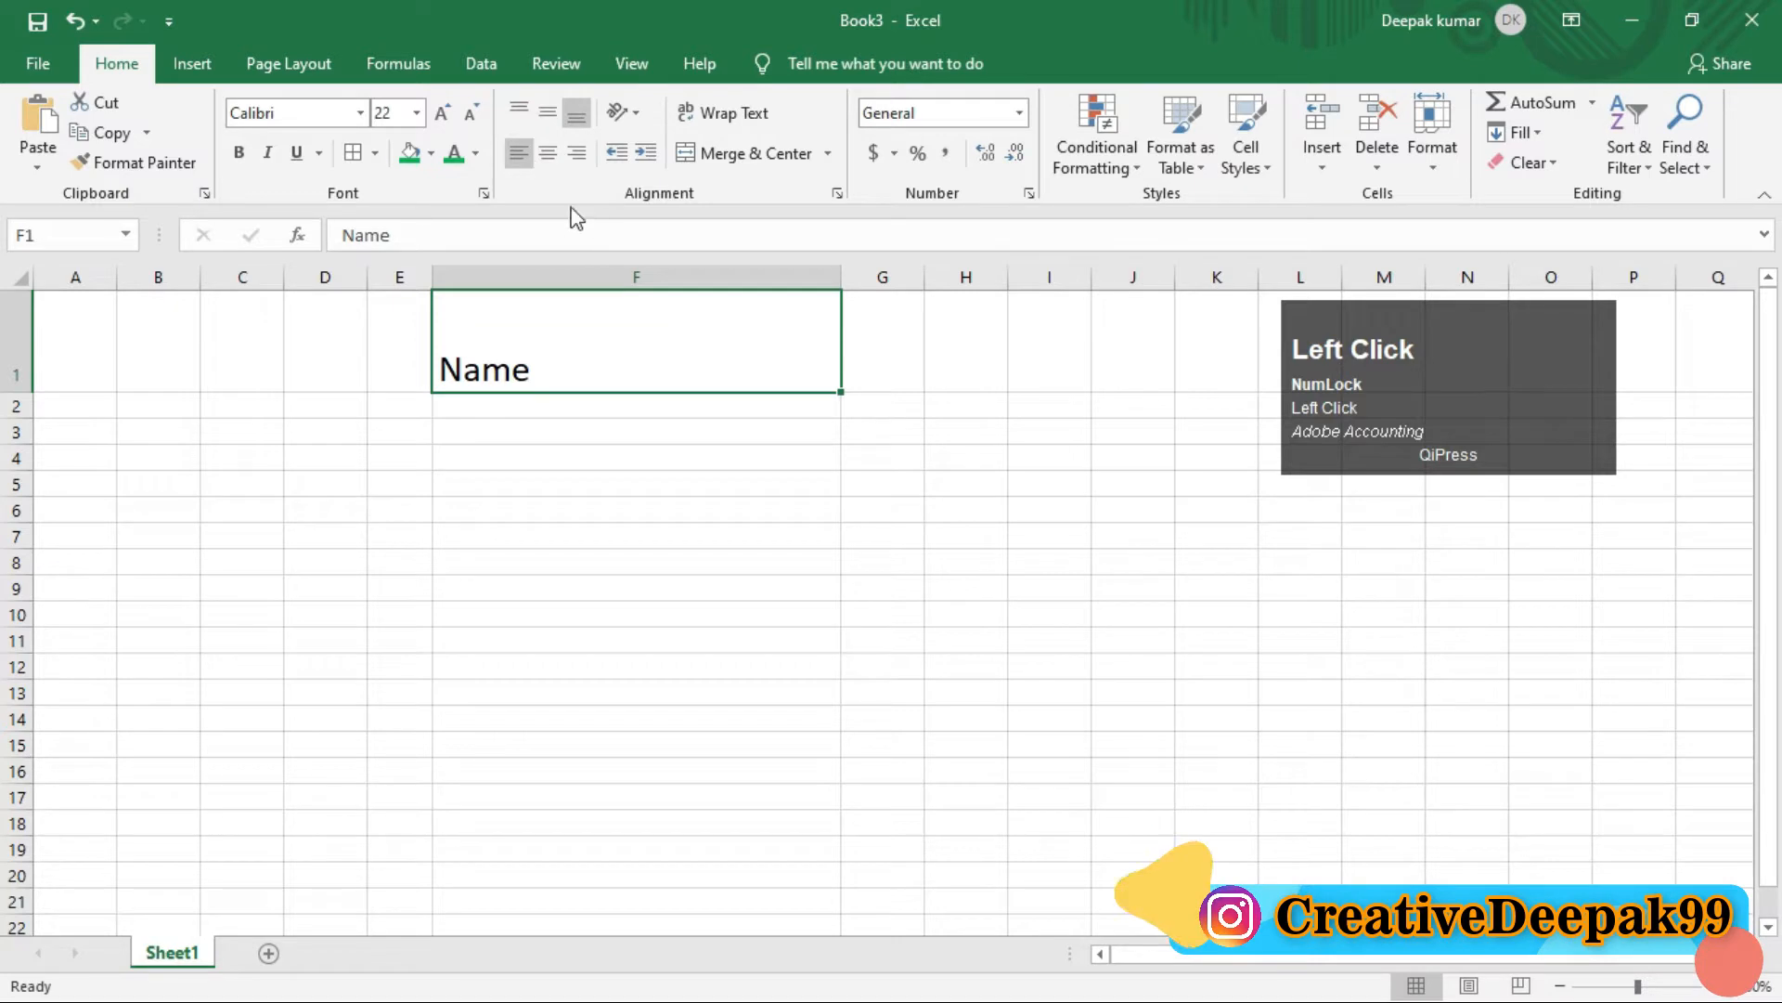
pyautogui.click(548, 153)
pyautogui.click(574, 154)
pyautogui.click(547, 154)
pyautogui.click(516, 154)
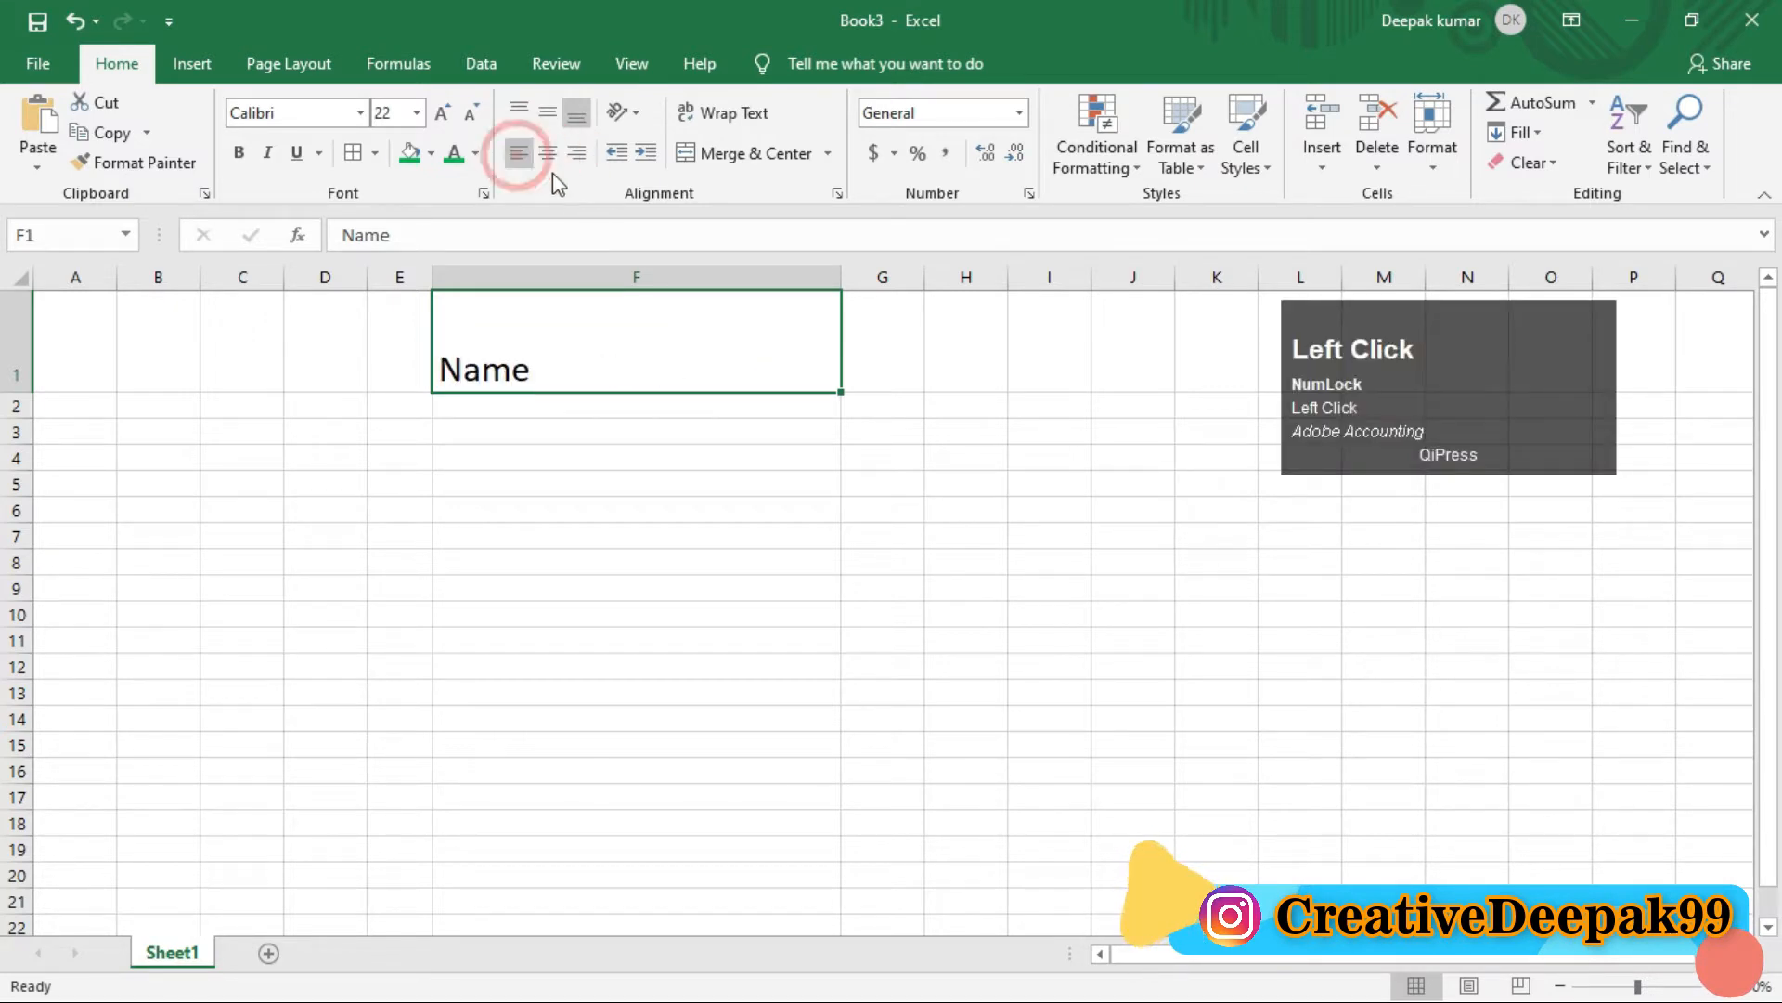
pyautogui.click(554, 154)
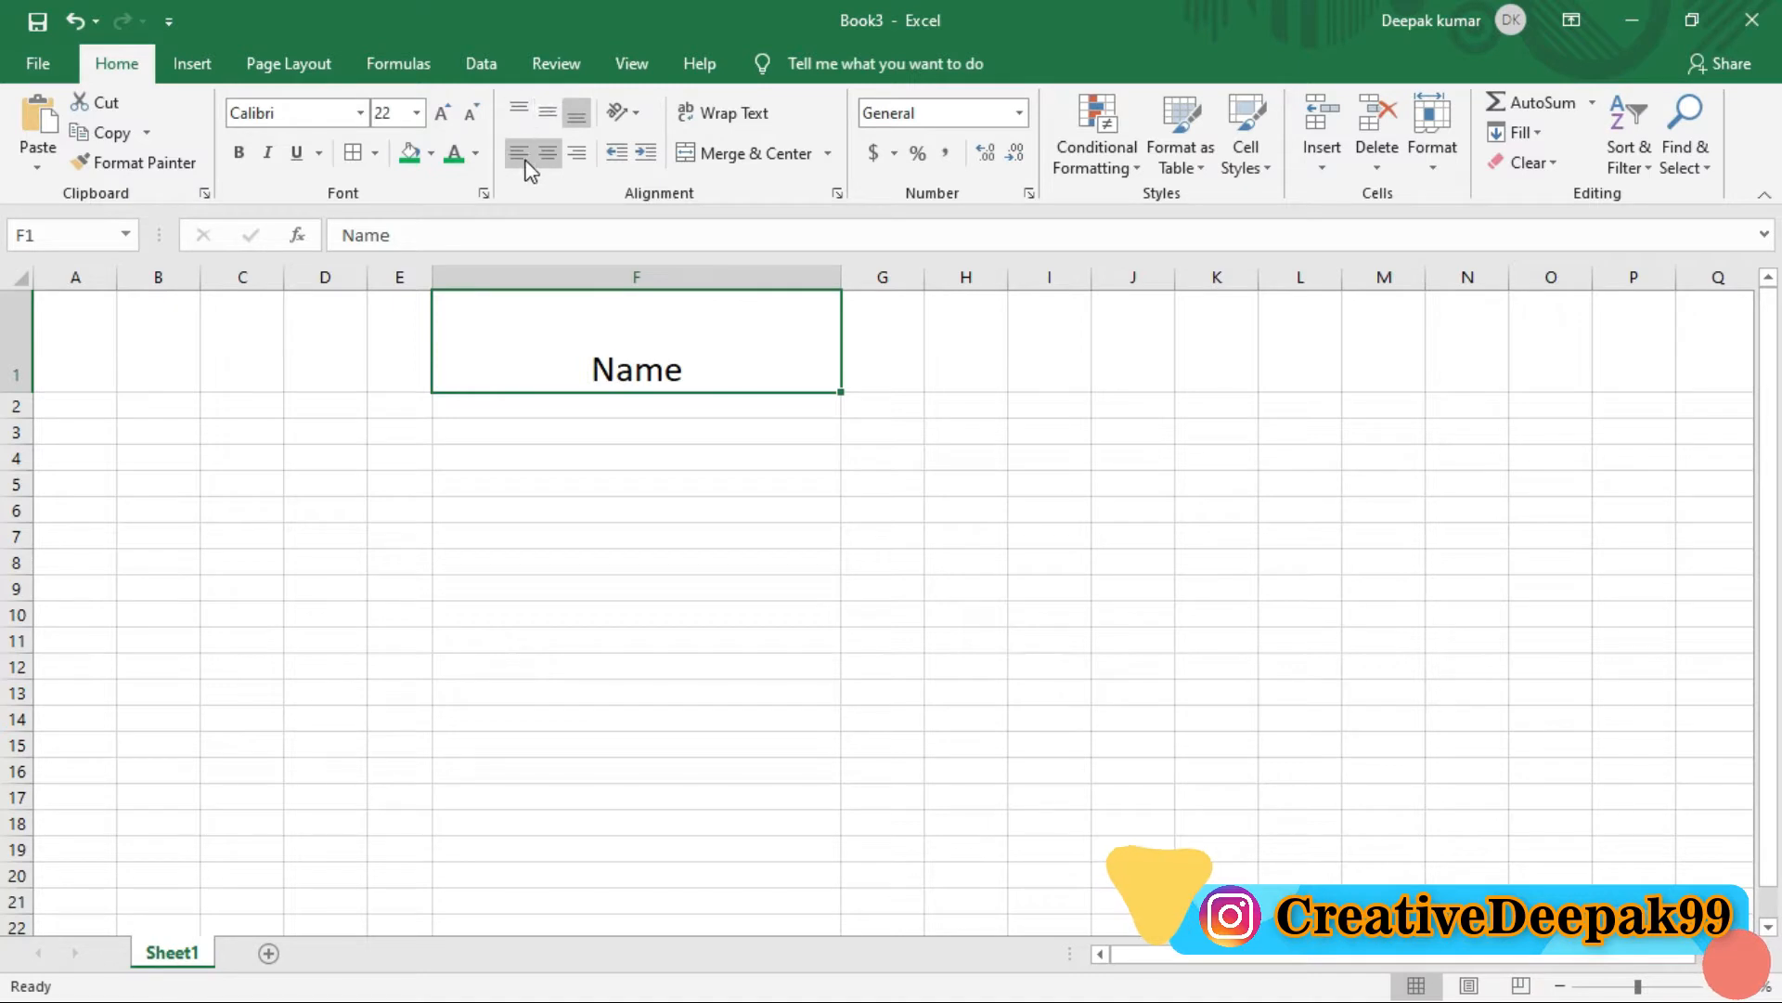
pyautogui.hotkey('ctrl', '2')
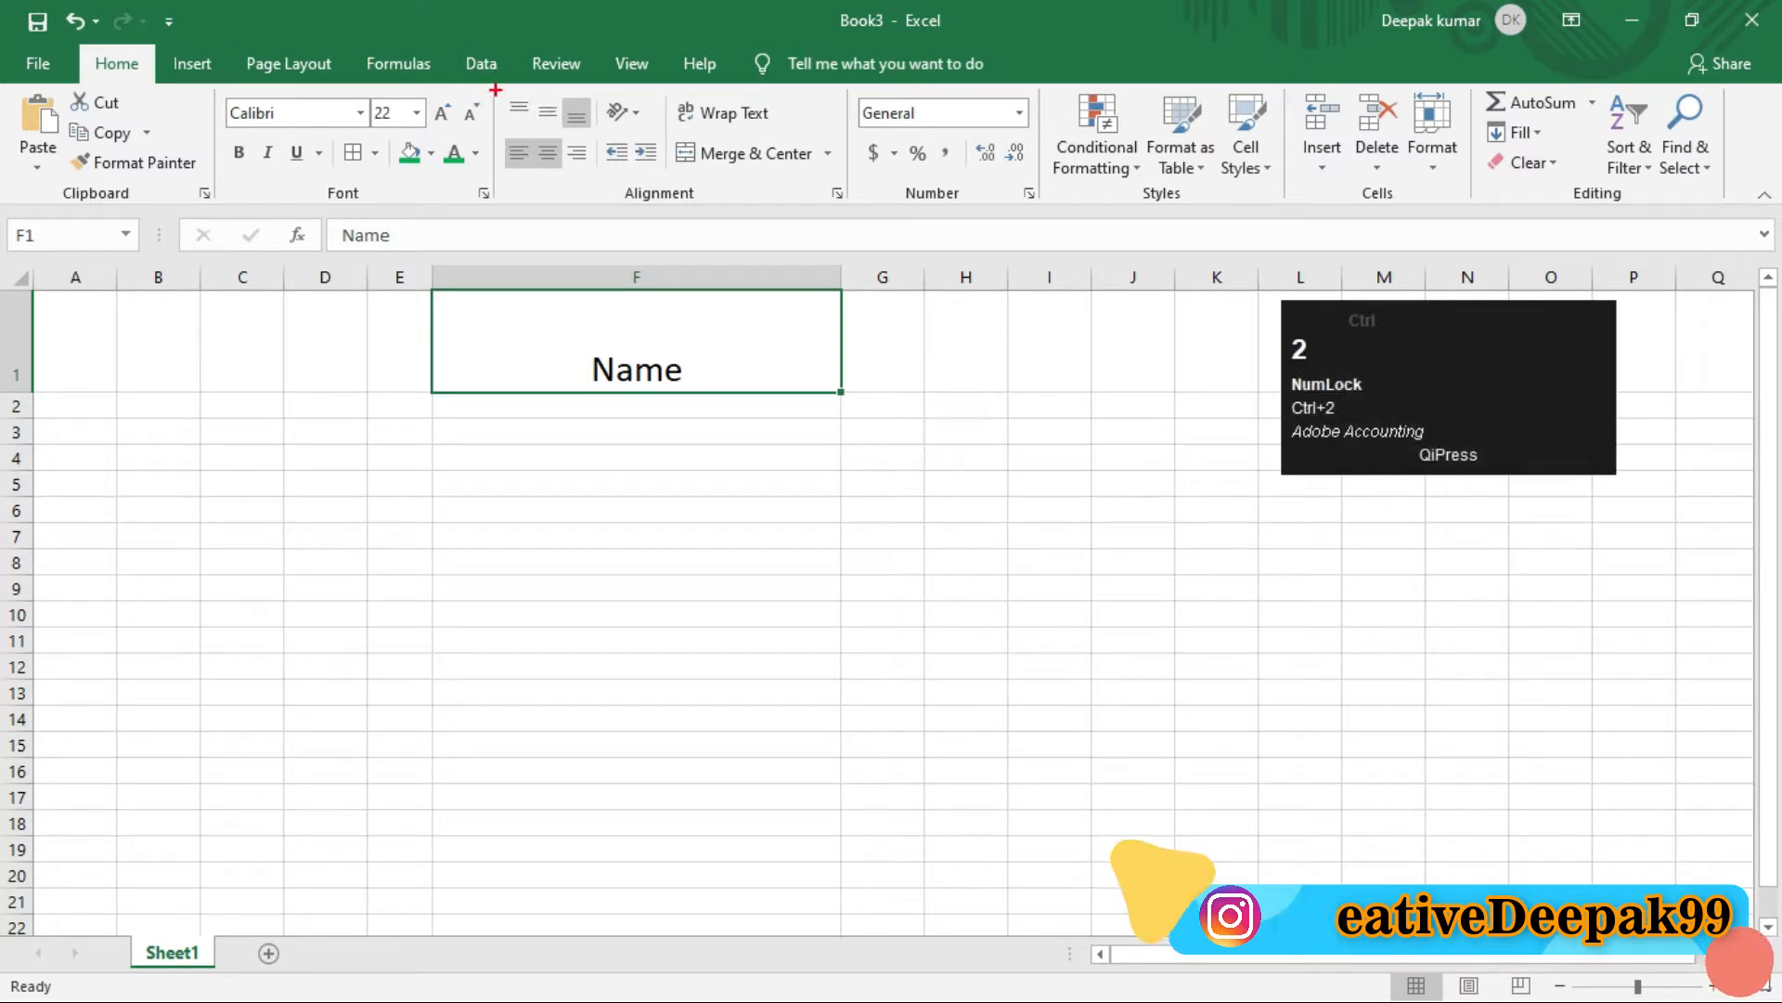
pyautogui.moveTo(496, 89); pyautogui.dragTo(597, 138)
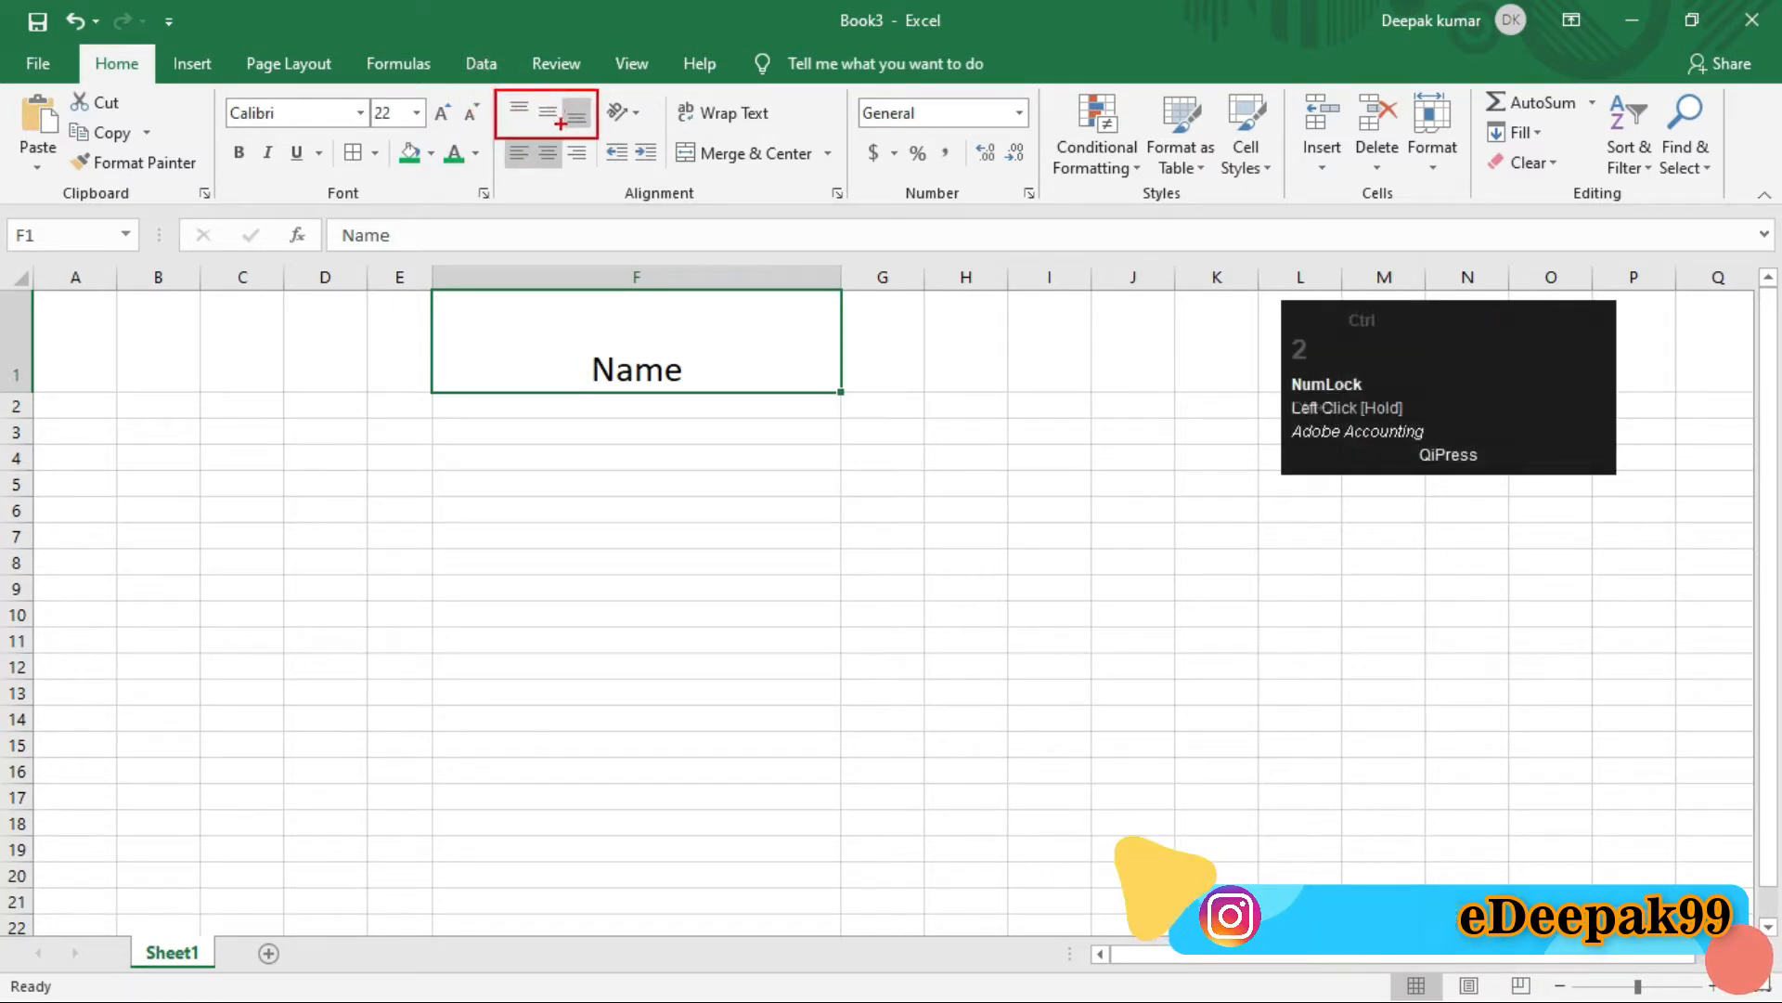
pyautogui.press('Escape')
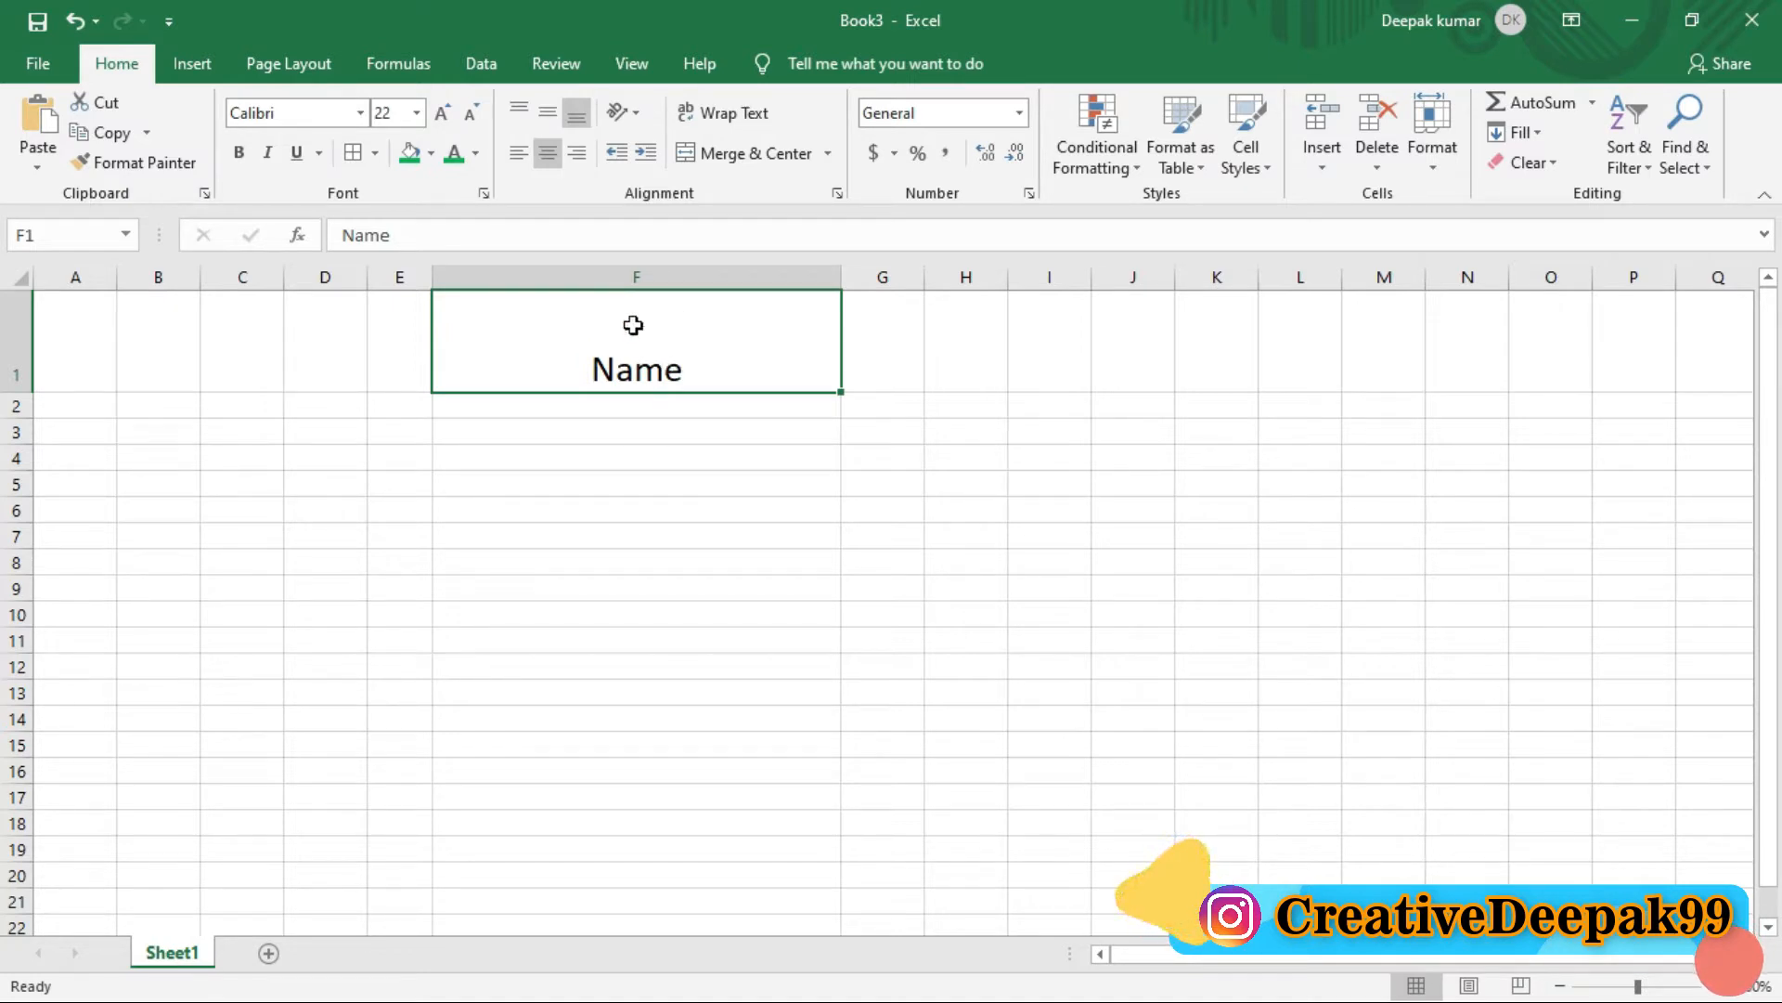
# - Apply middle vertical alignment to cell F1, try top alignment, and finish with middle alignment
pyautogui.click(550, 123)
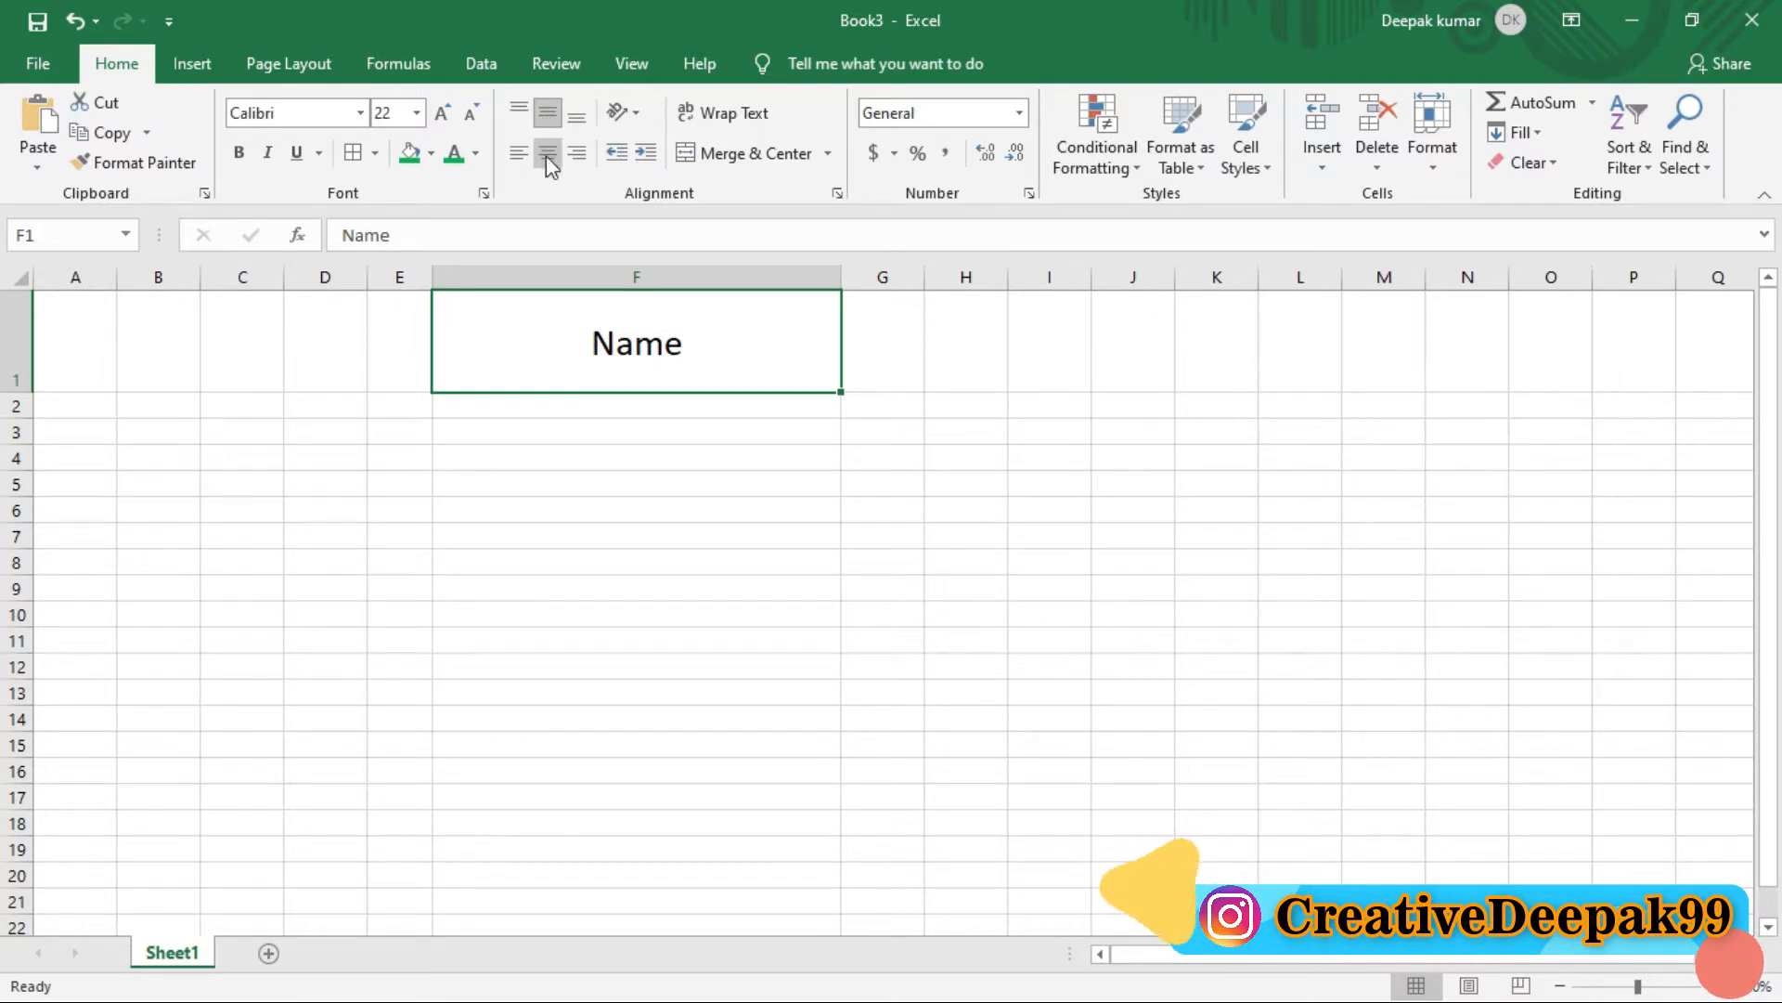
pyautogui.click(520, 113)
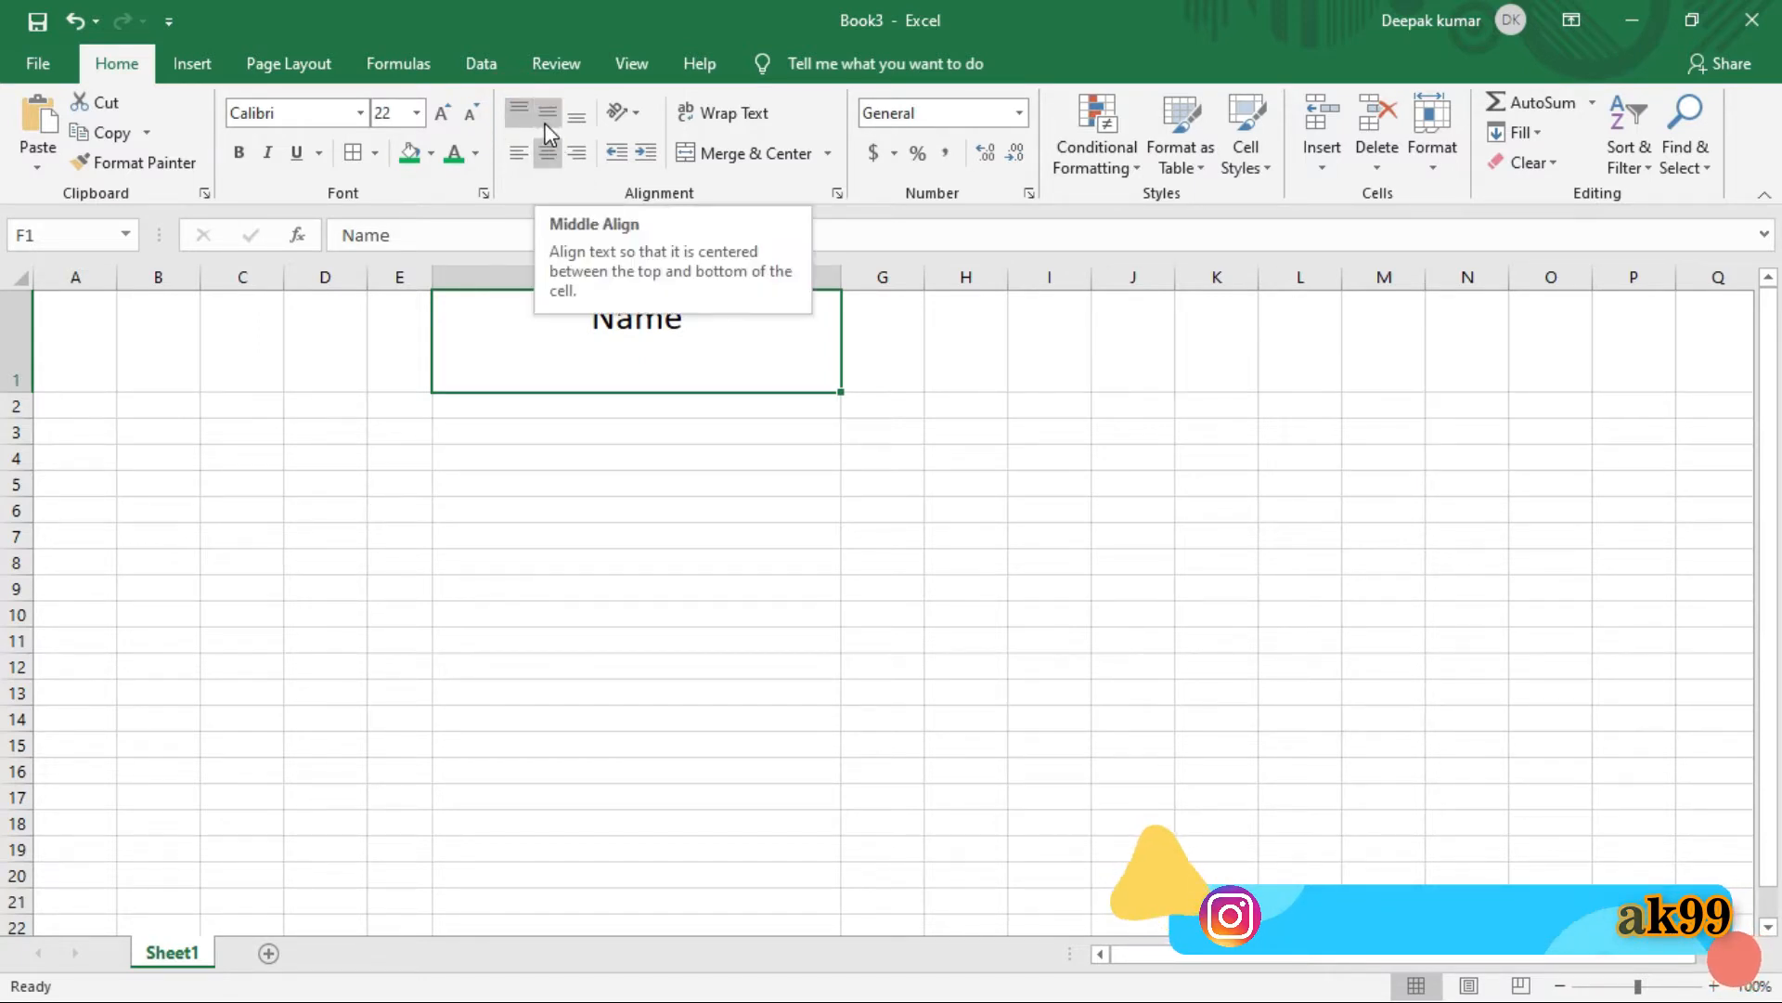
pyautogui.click(547, 115)
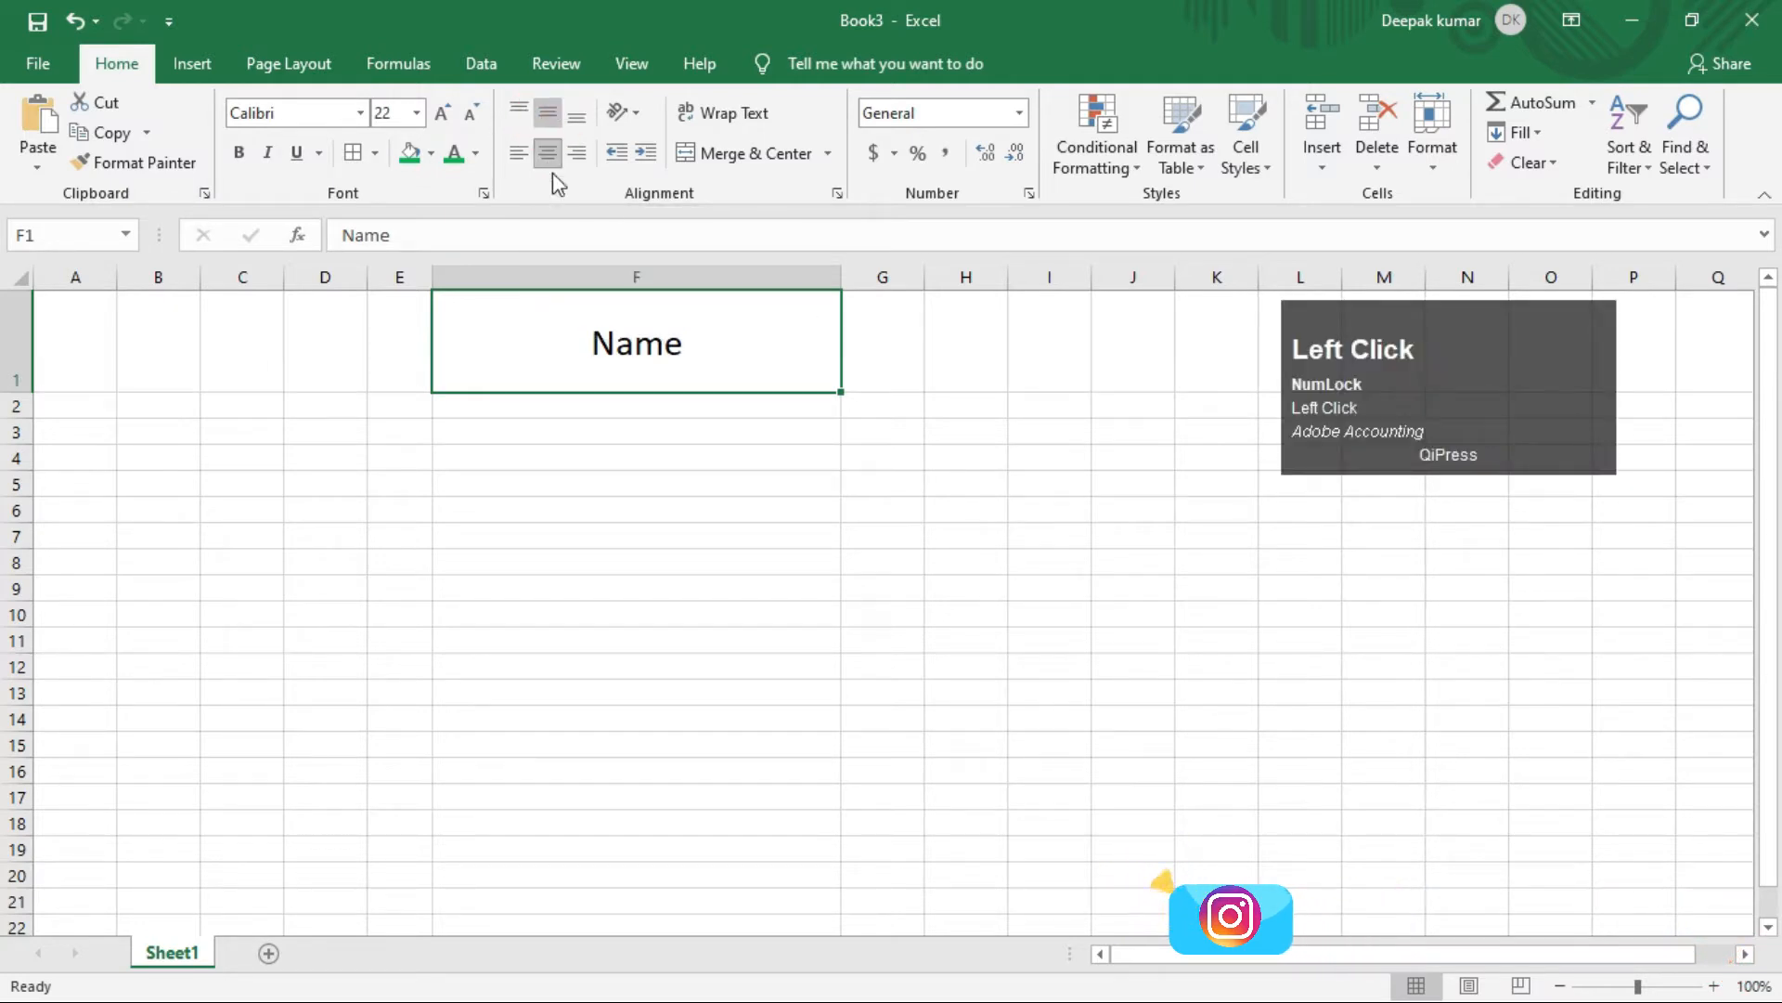
# - Try left, center and right horizontal alignment on the middle-aligned text in F1, returning to center
pyautogui.click(518, 153)
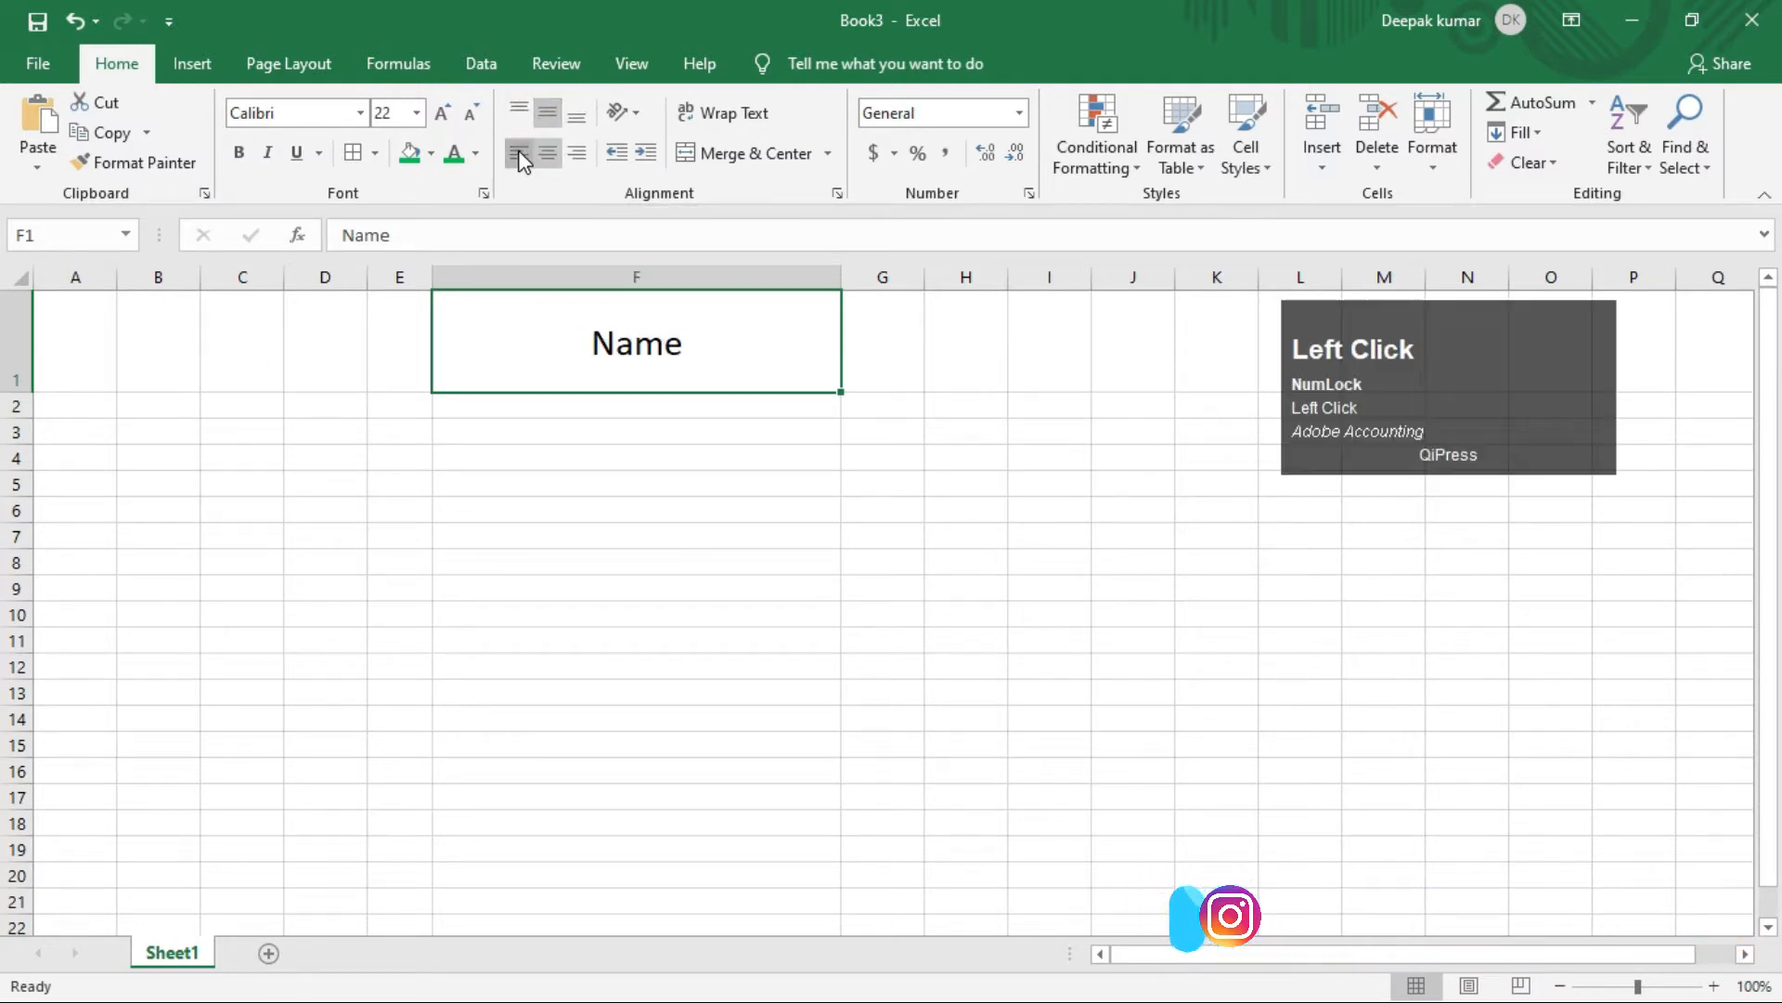
pyautogui.click(547, 154)
pyautogui.click(577, 154)
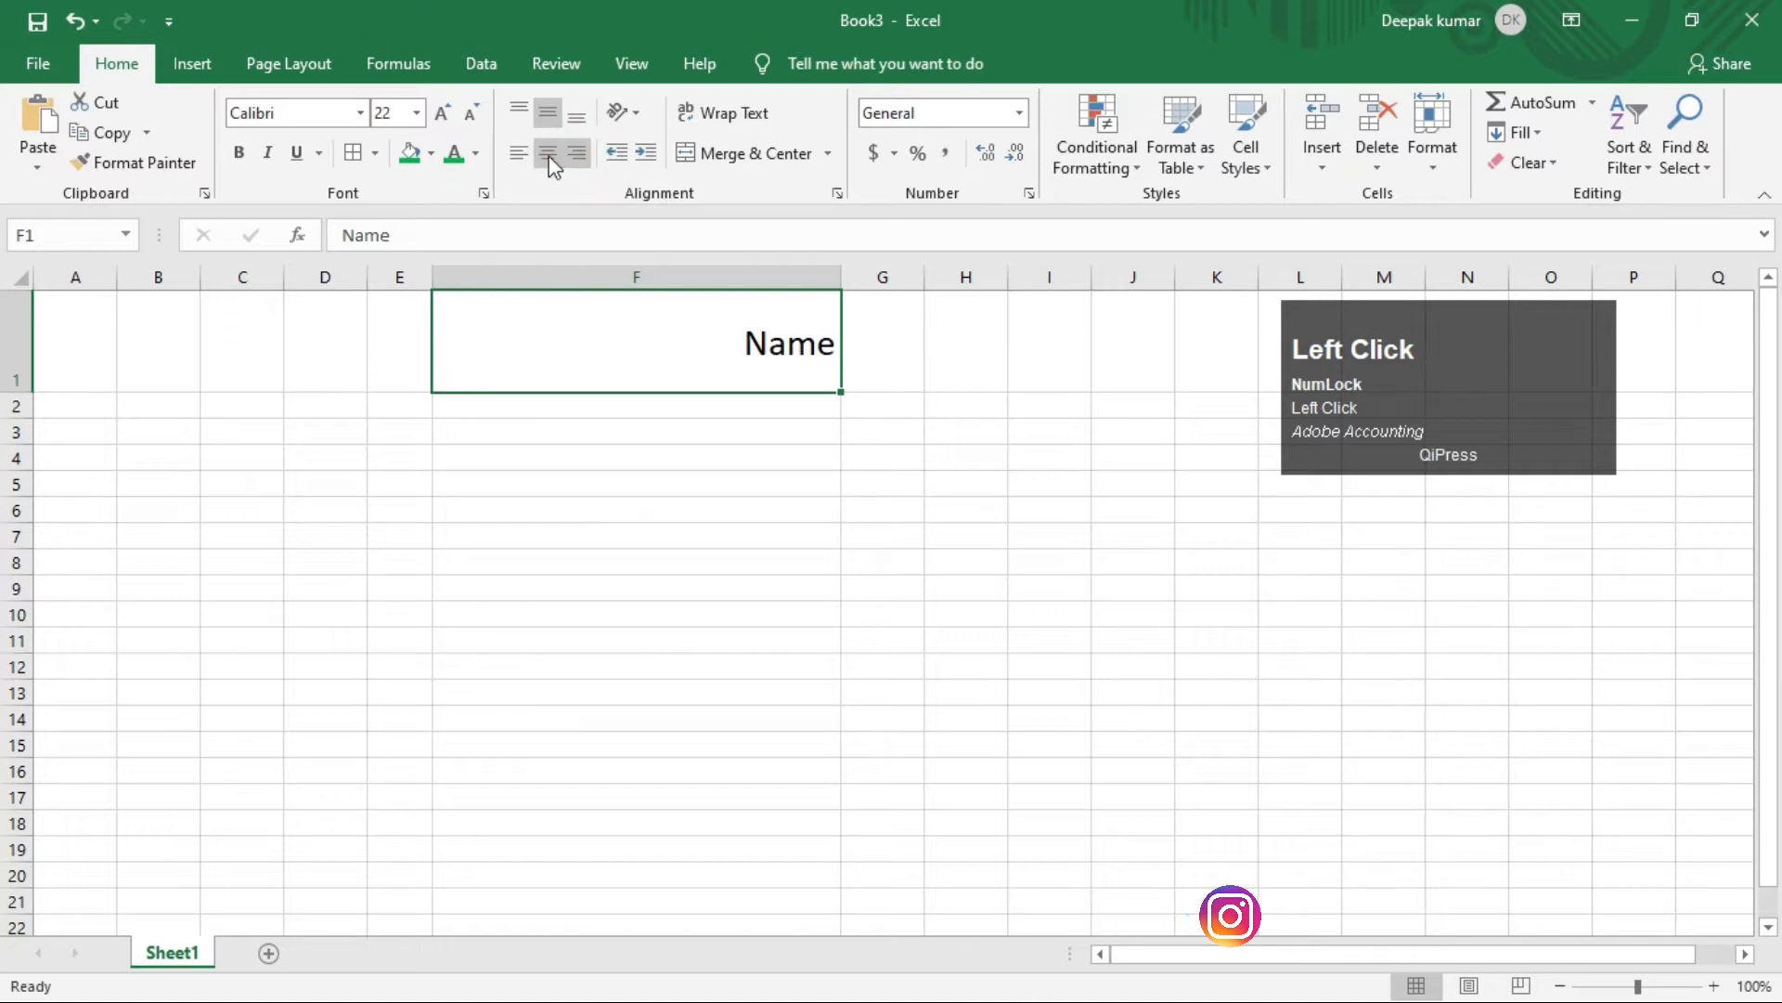
pyautogui.click(547, 153)
pyautogui.click(519, 154)
pyautogui.click(550, 155)
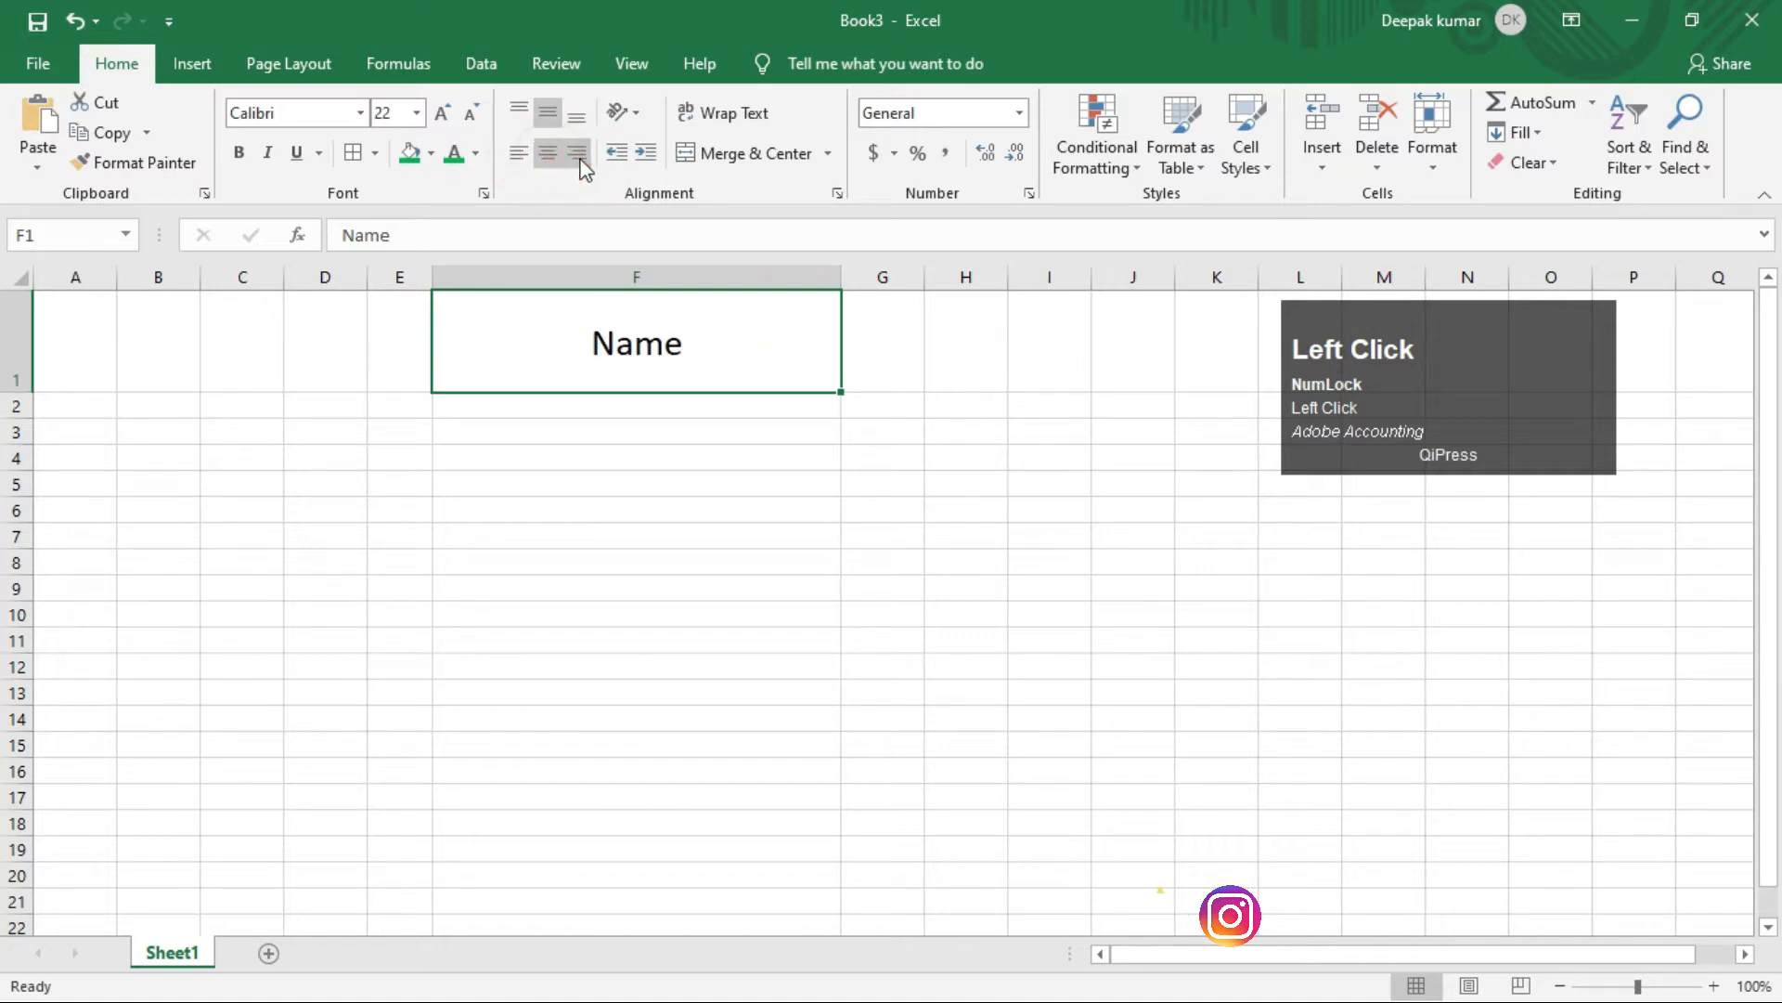
# - Try right and center horizontal alignment on the middle-aligned text in F1, ending with left alignment
pyautogui.click(576, 154)
pyautogui.click(549, 154)
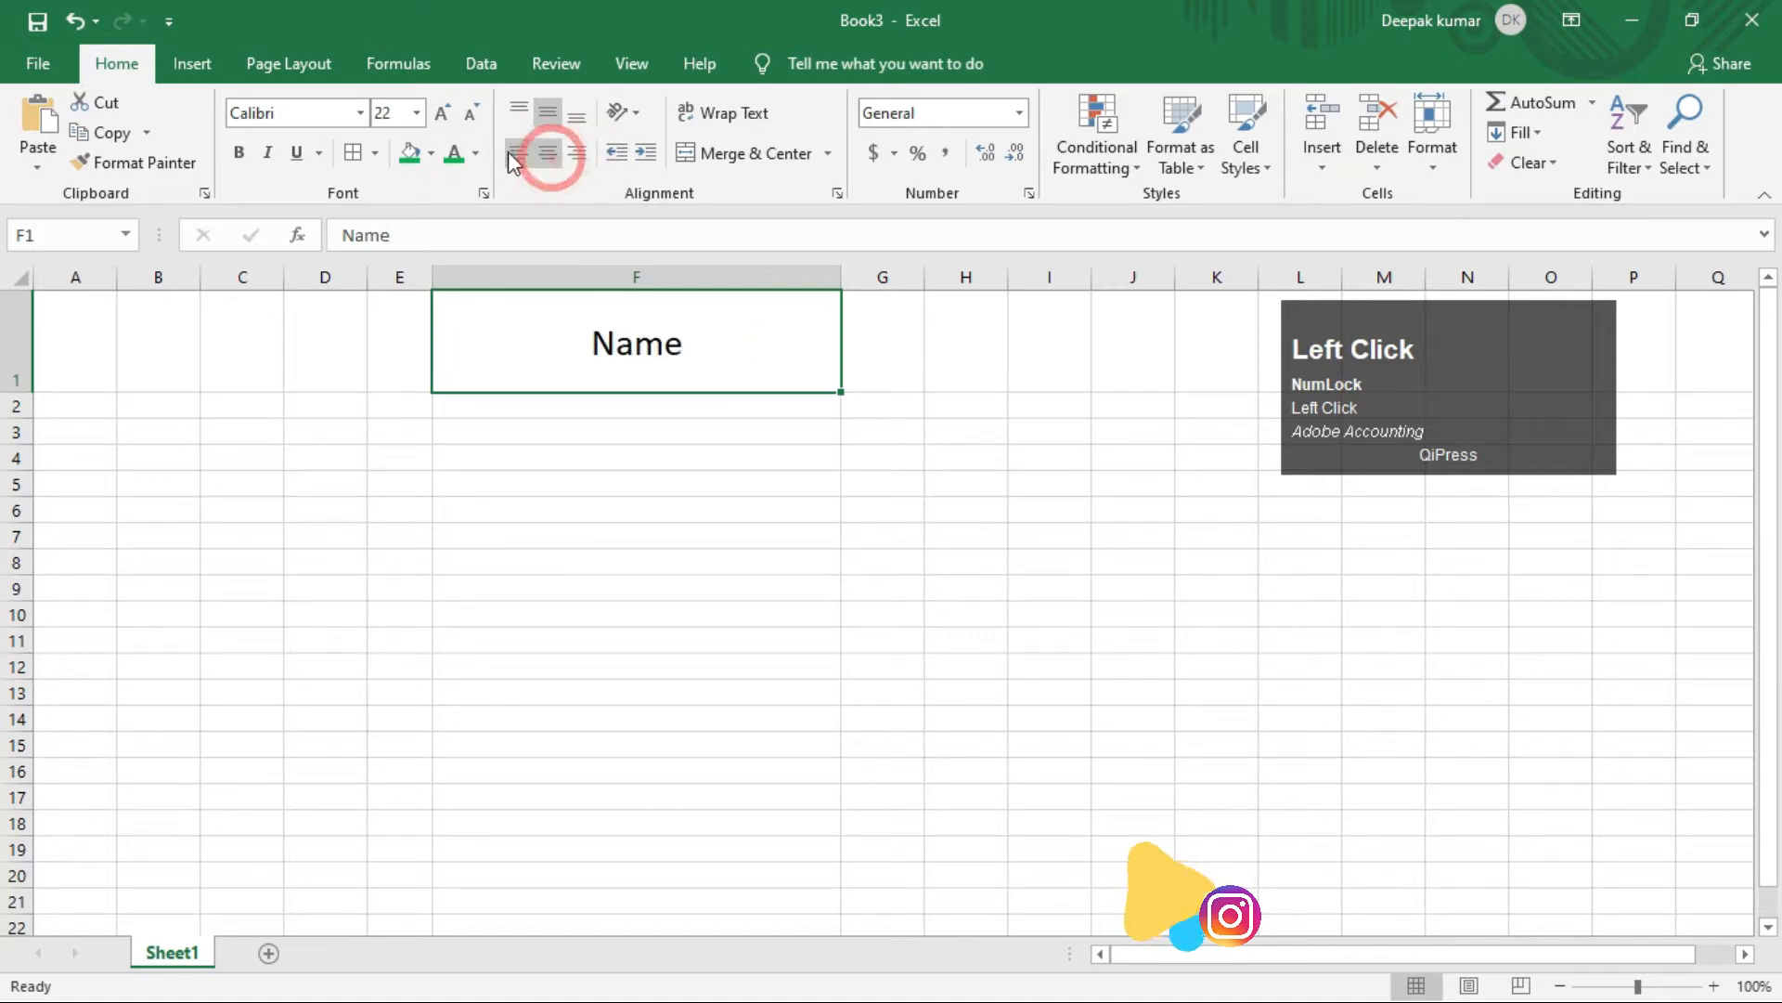
pyautogui.click(517, 156)
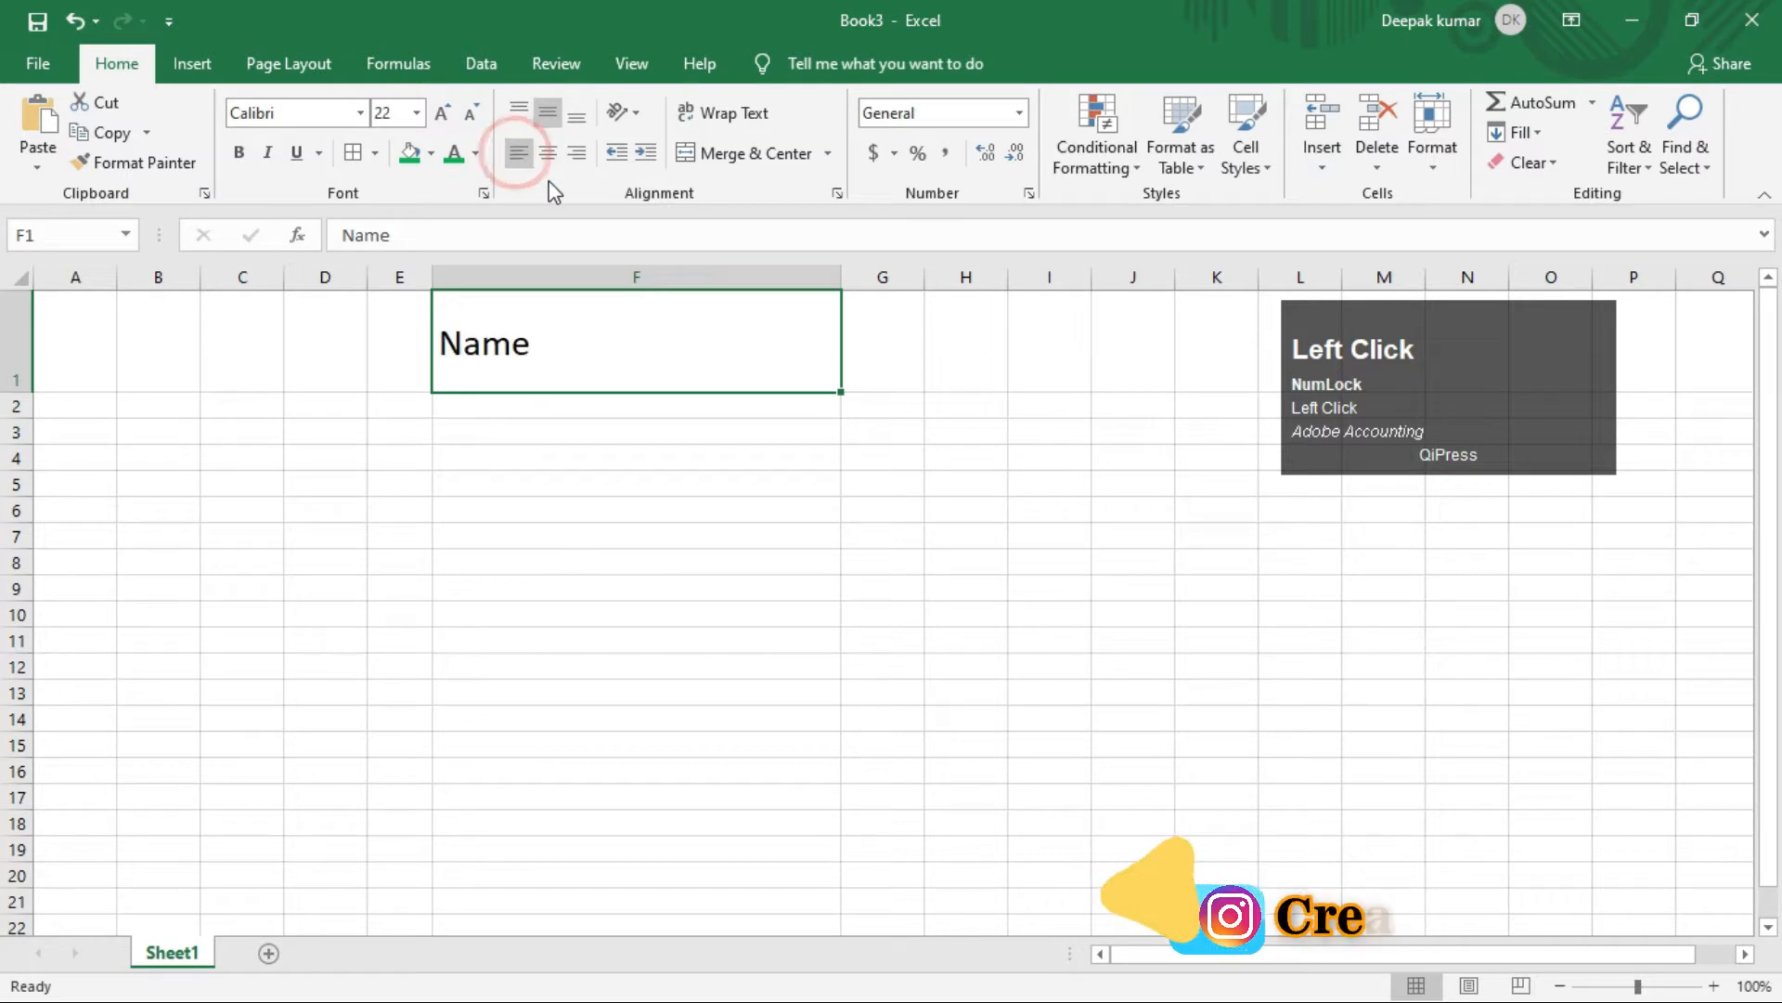
# - Apply top alignment to F1, try center, right and left horizontal alignment, and finish with the text centered and middle-aligned
pyautogui.click(517, 116)
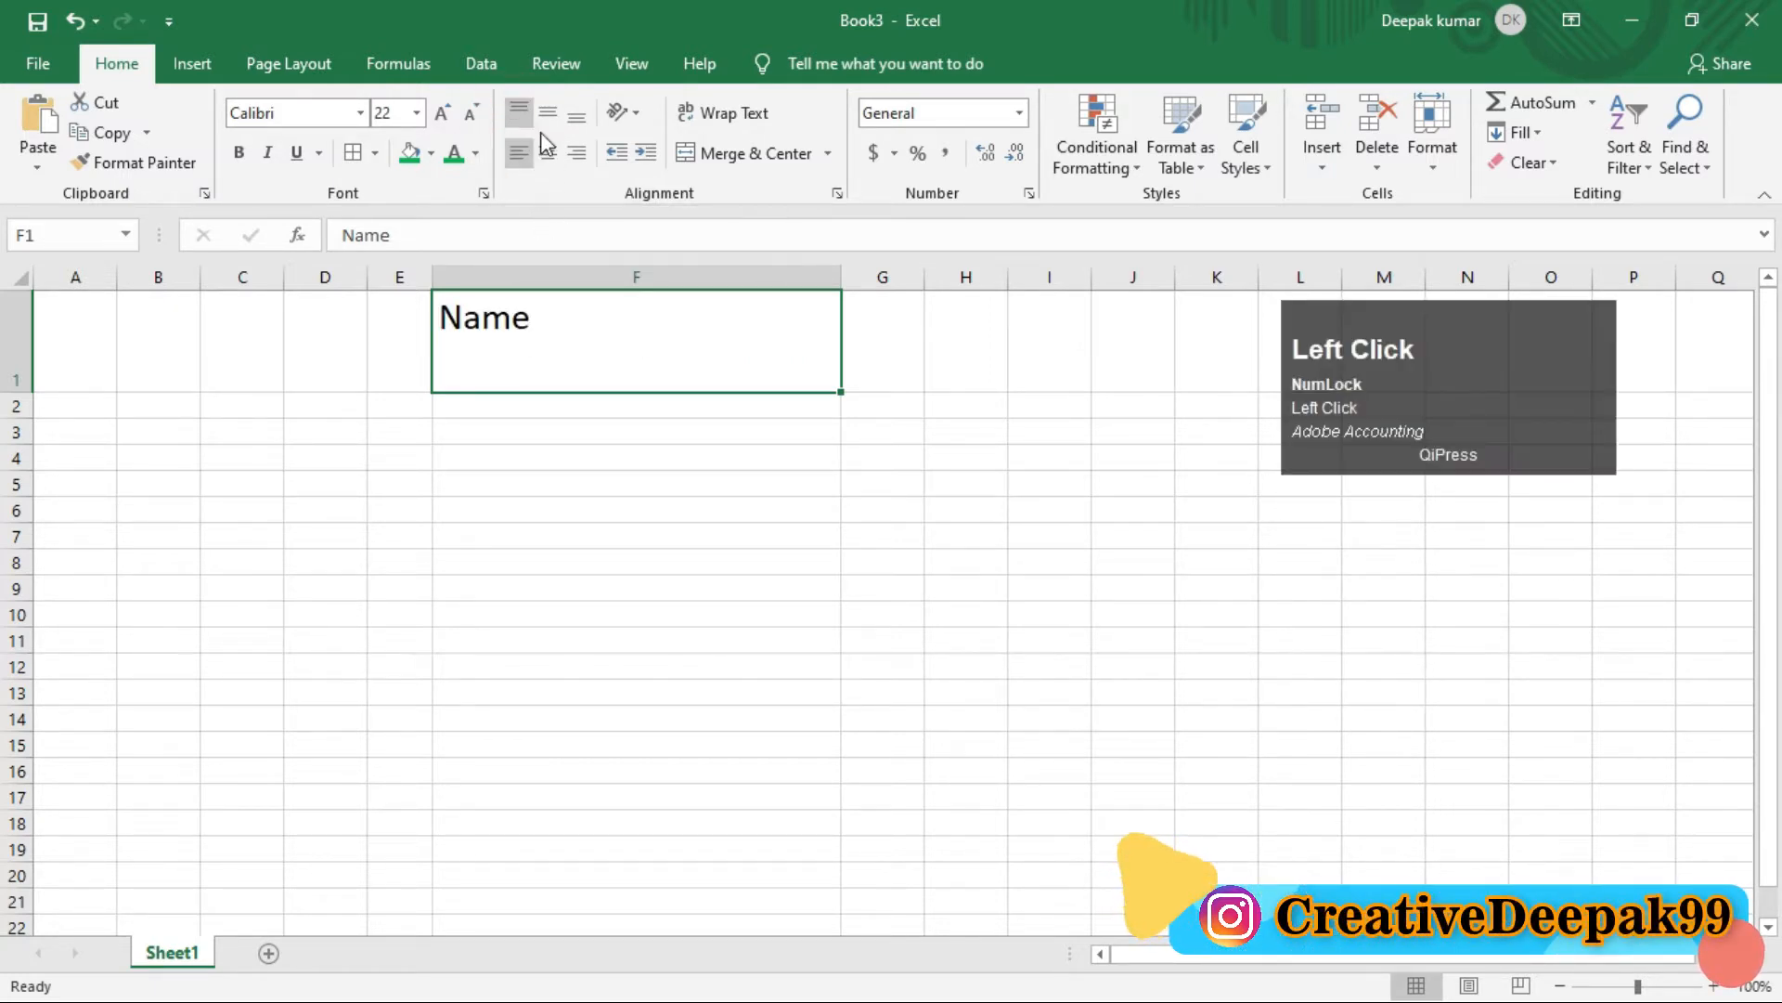
pyautogui.click(547, 158)
pyautogui.click(576, 153)
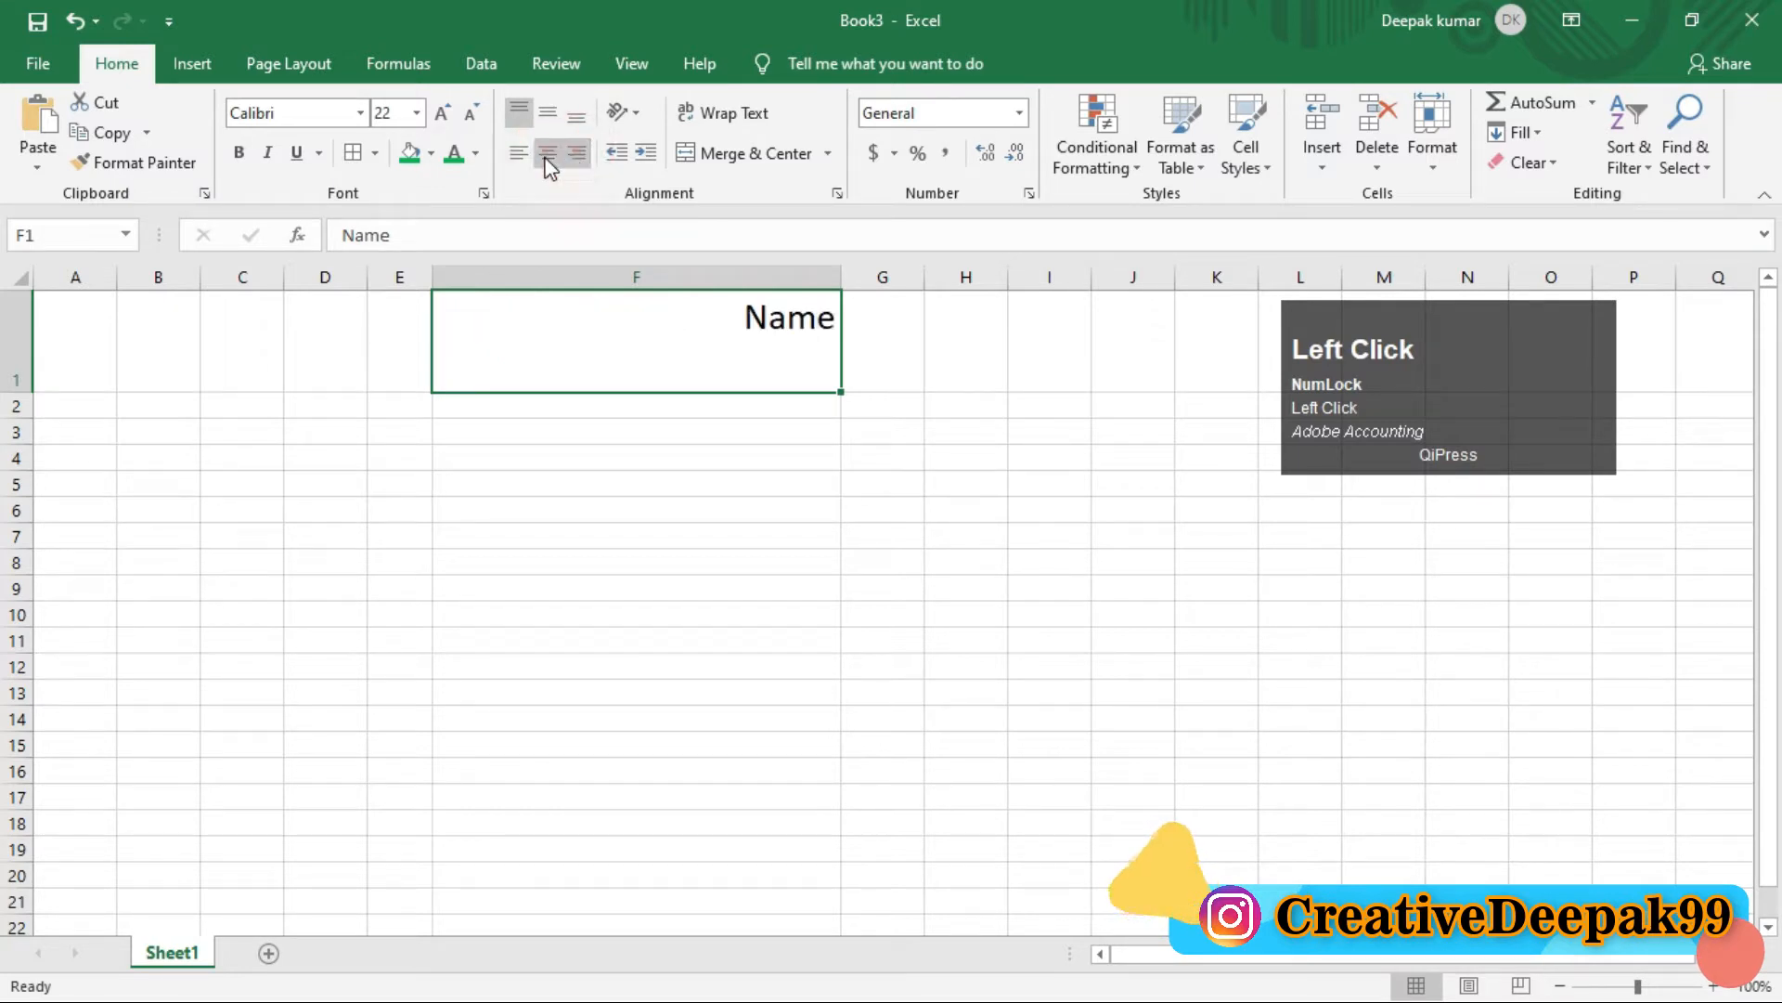
pyautogui.click(548, 153)
pyautogui.click(520, 157)
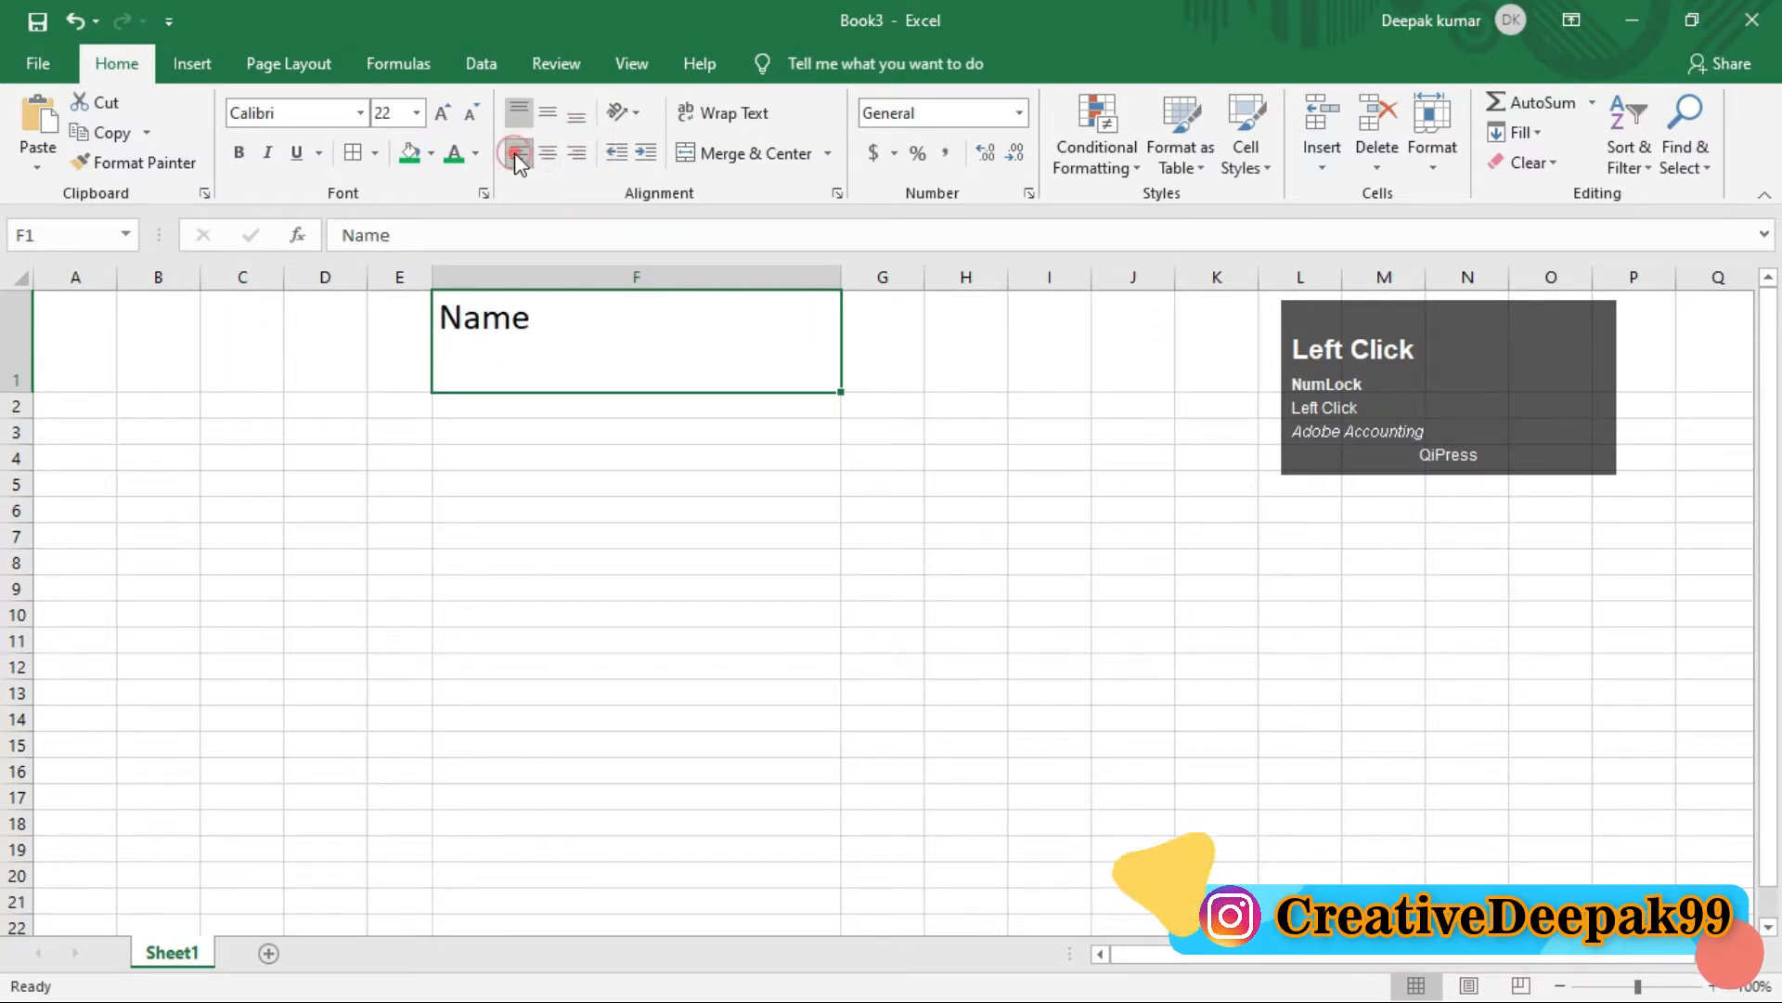
pyautogui.click(580, 156)
pyautogui.click(561, 155)
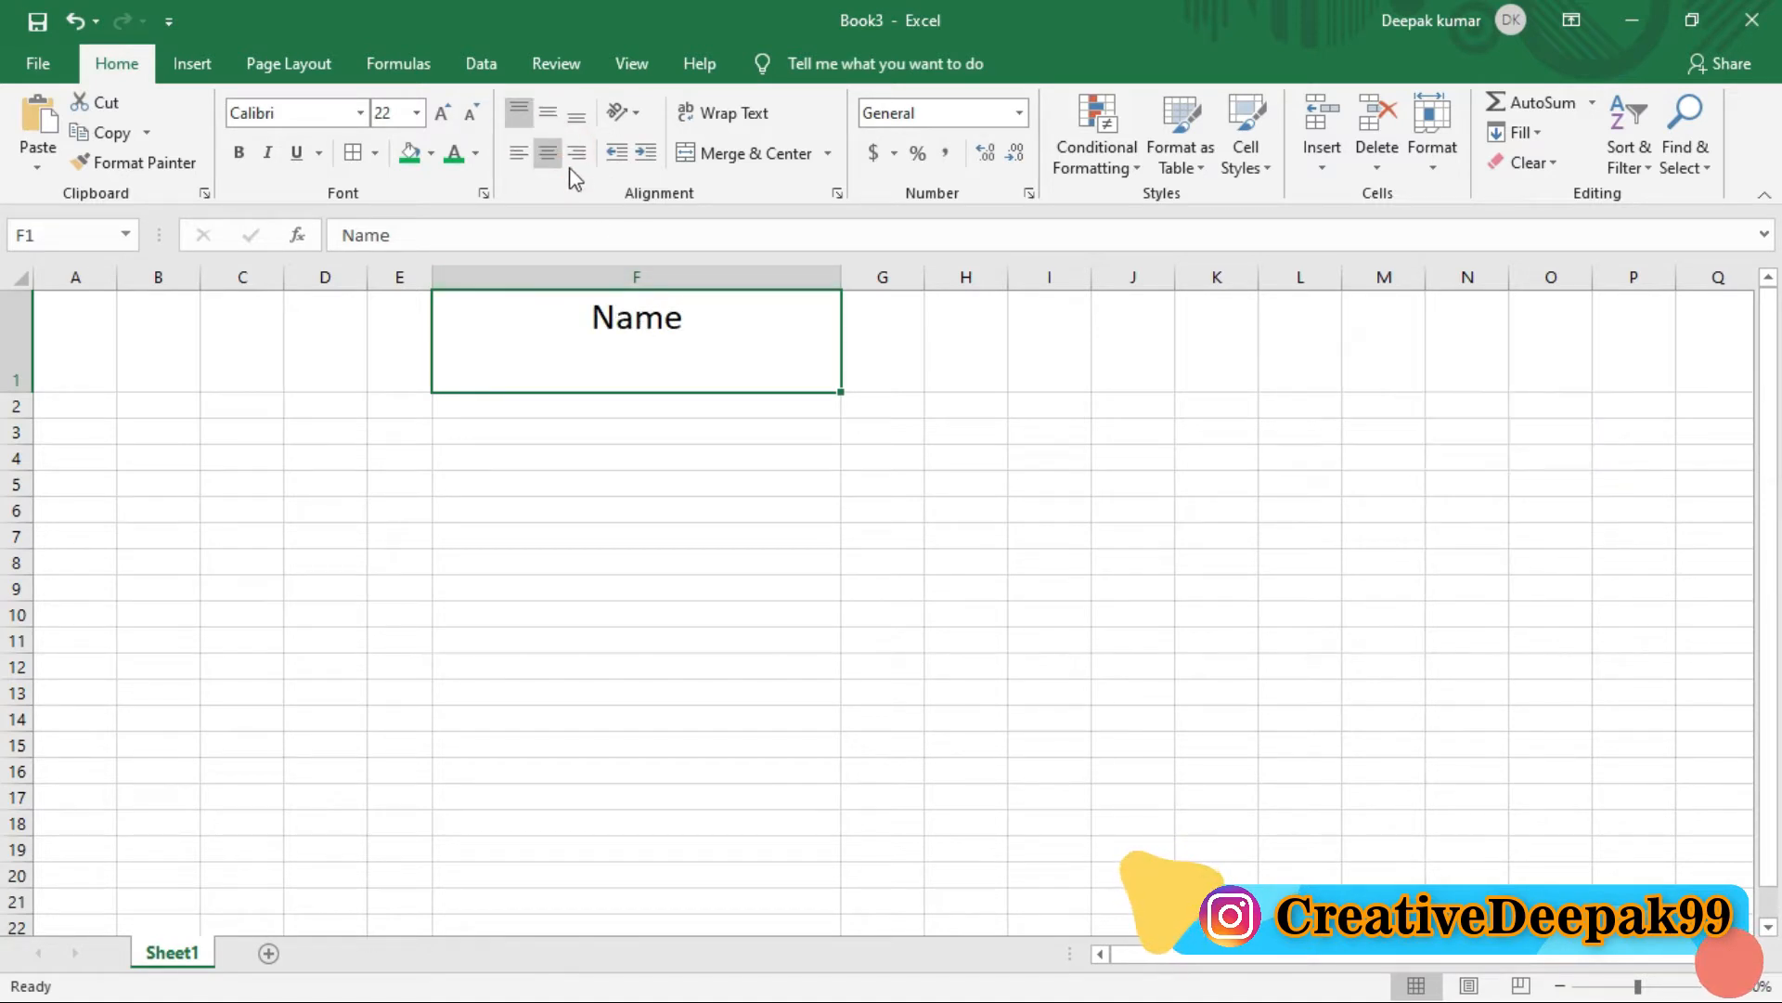
pyautogui.click(546, 115)
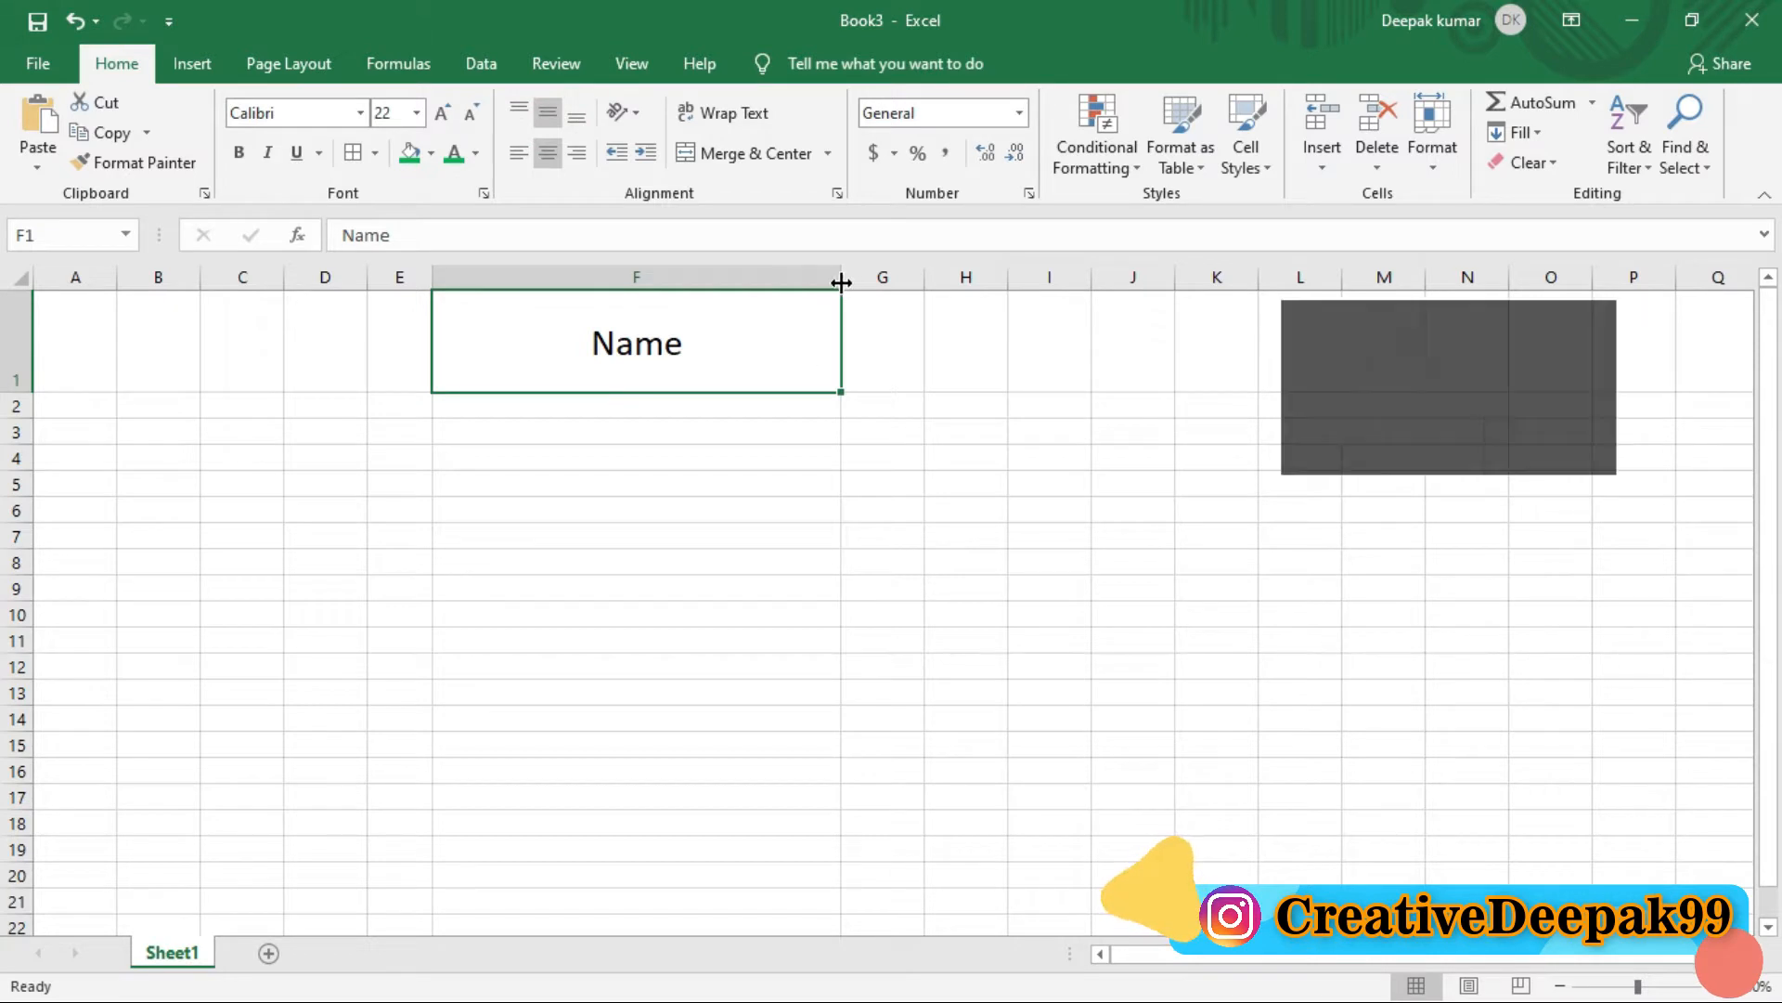
# - Widen column F and switch F1 between right and center horizontal alignment, finishing with the text centered
pyautogui.moveTo(841, 278); pyautogui.dragTo(959, 285)
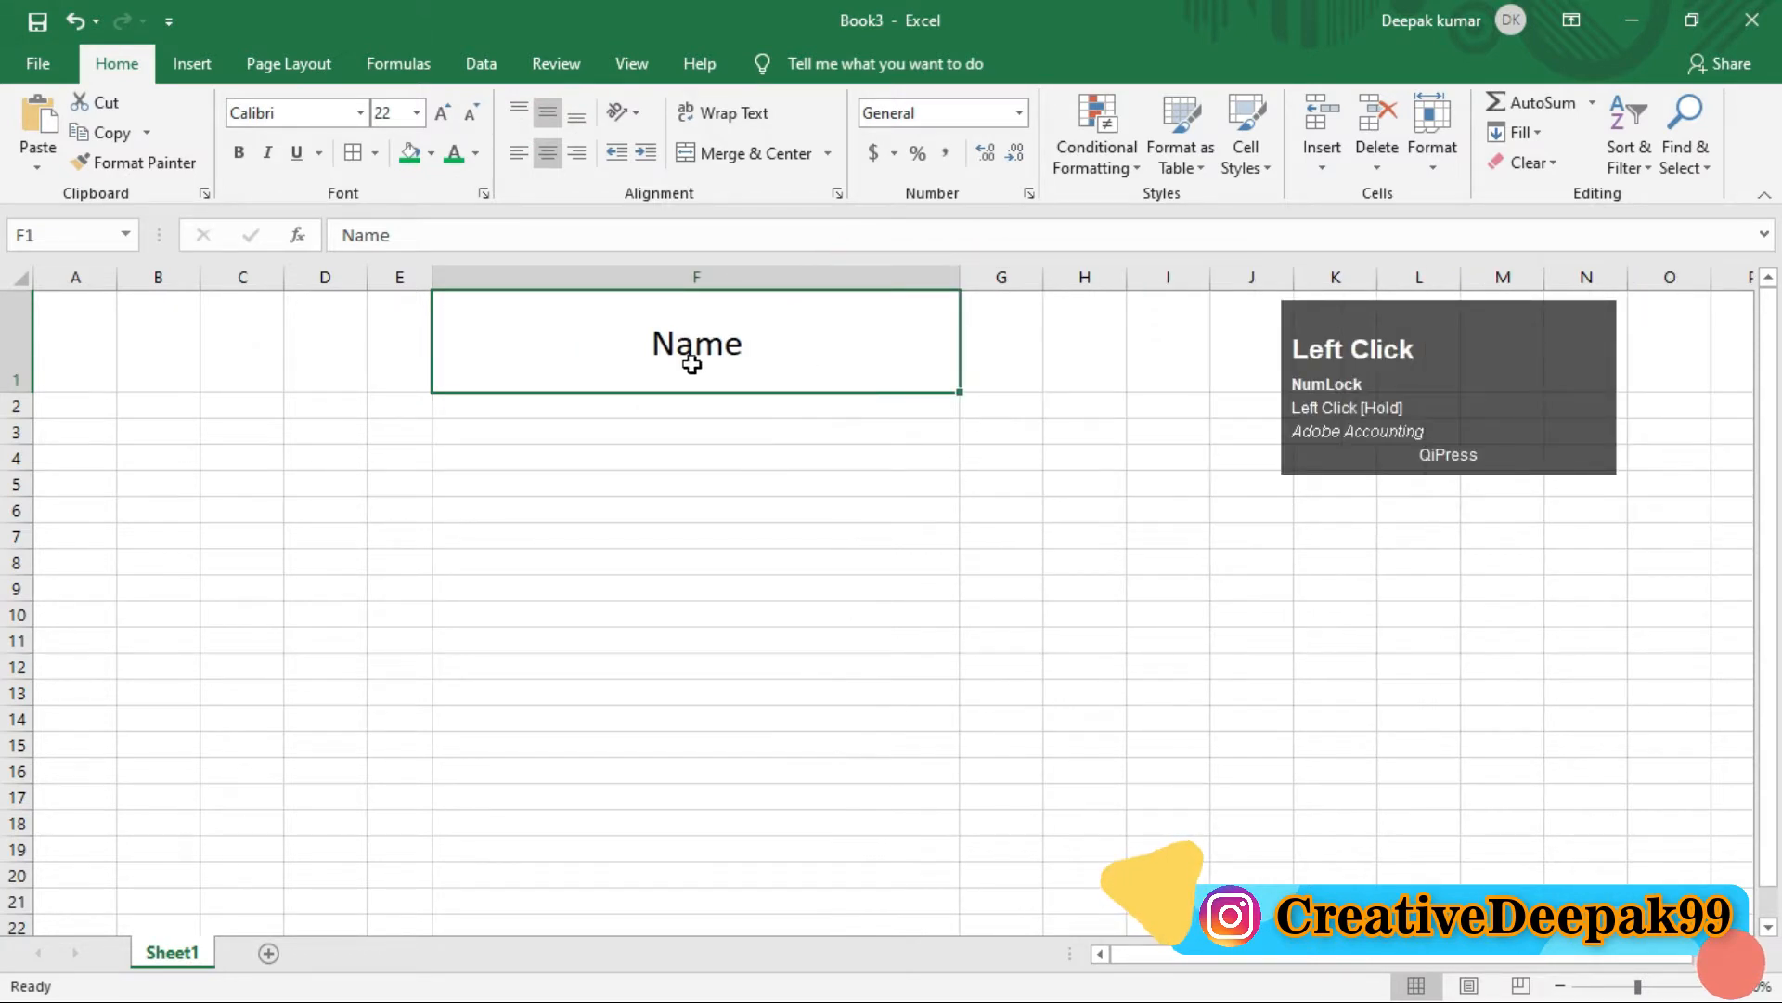
pyautogui.click(575, 152)
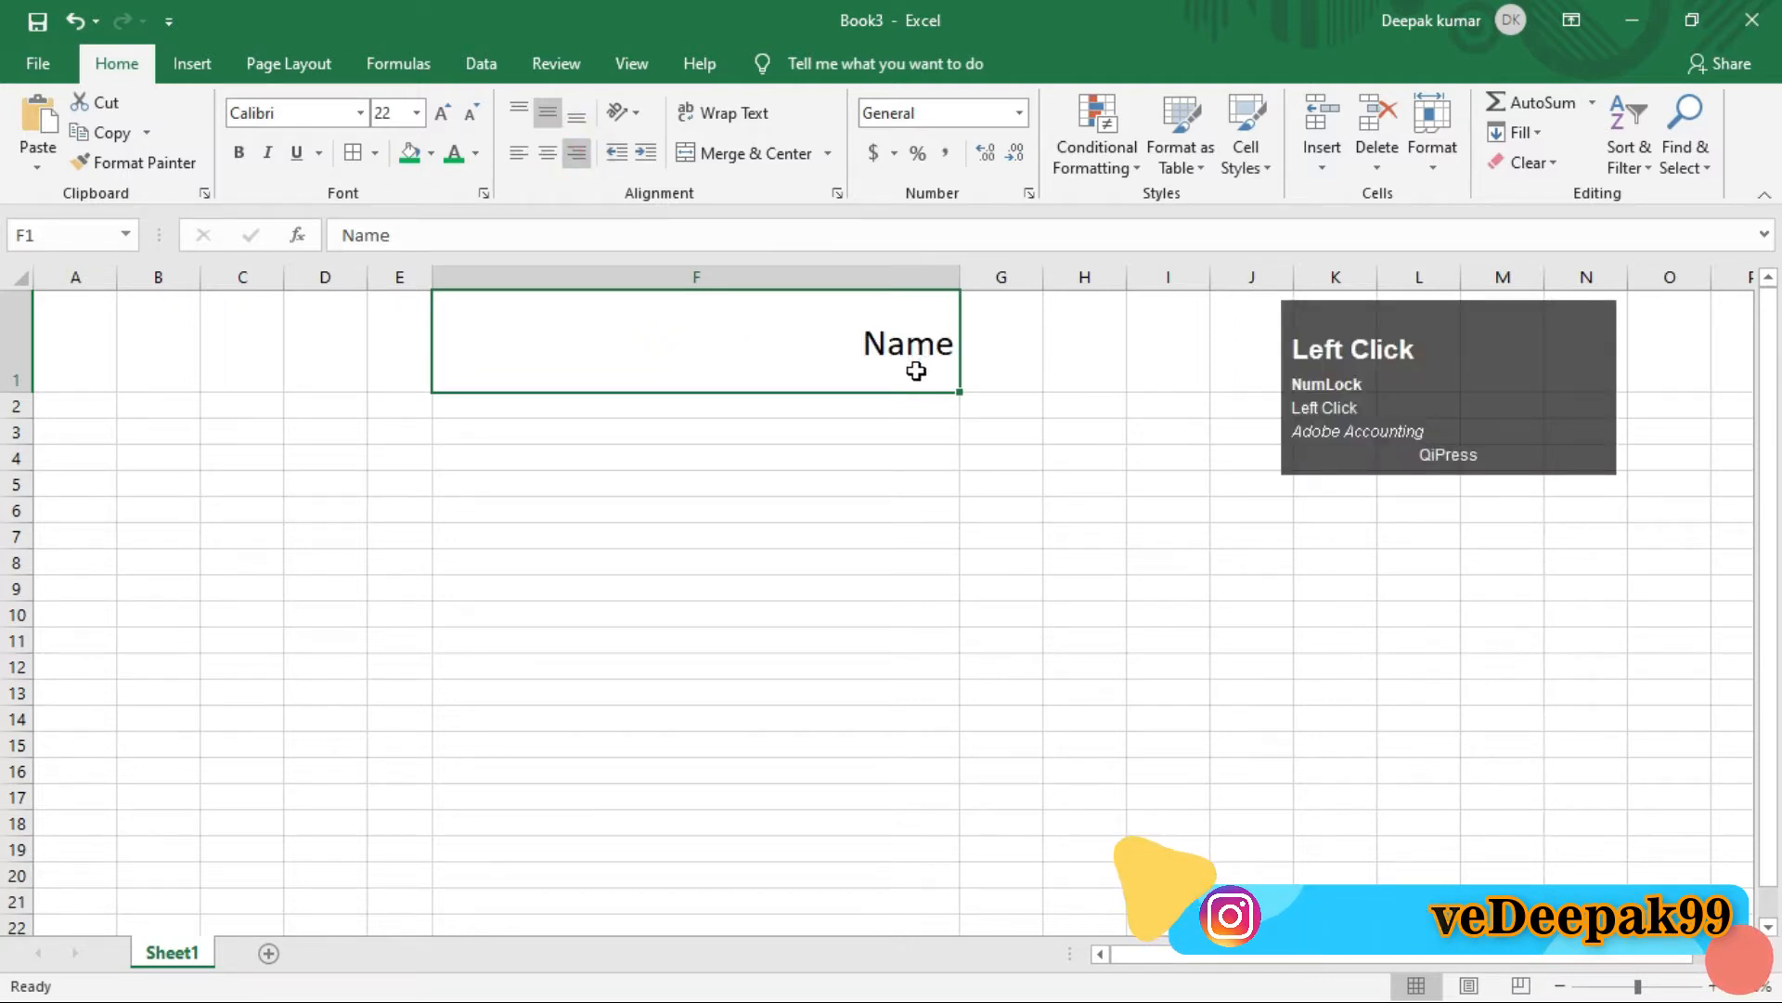
pyautogui.click(541, 153)
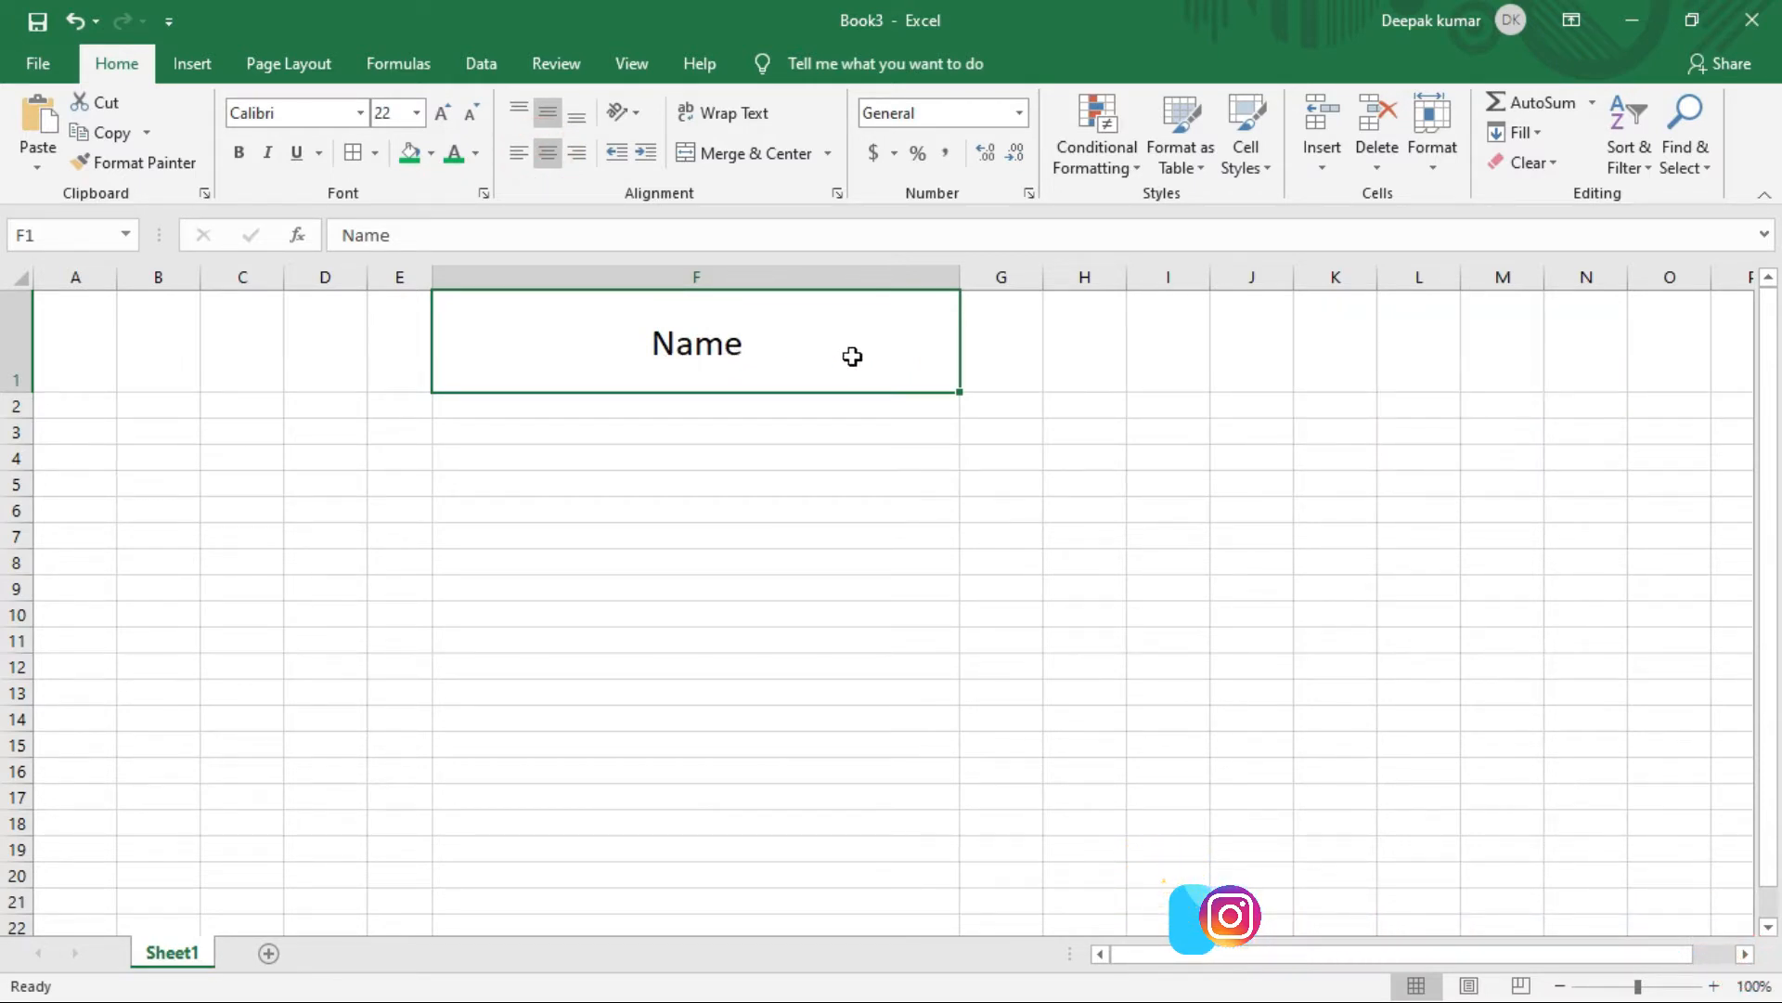
pyautogui.click(577, 154)
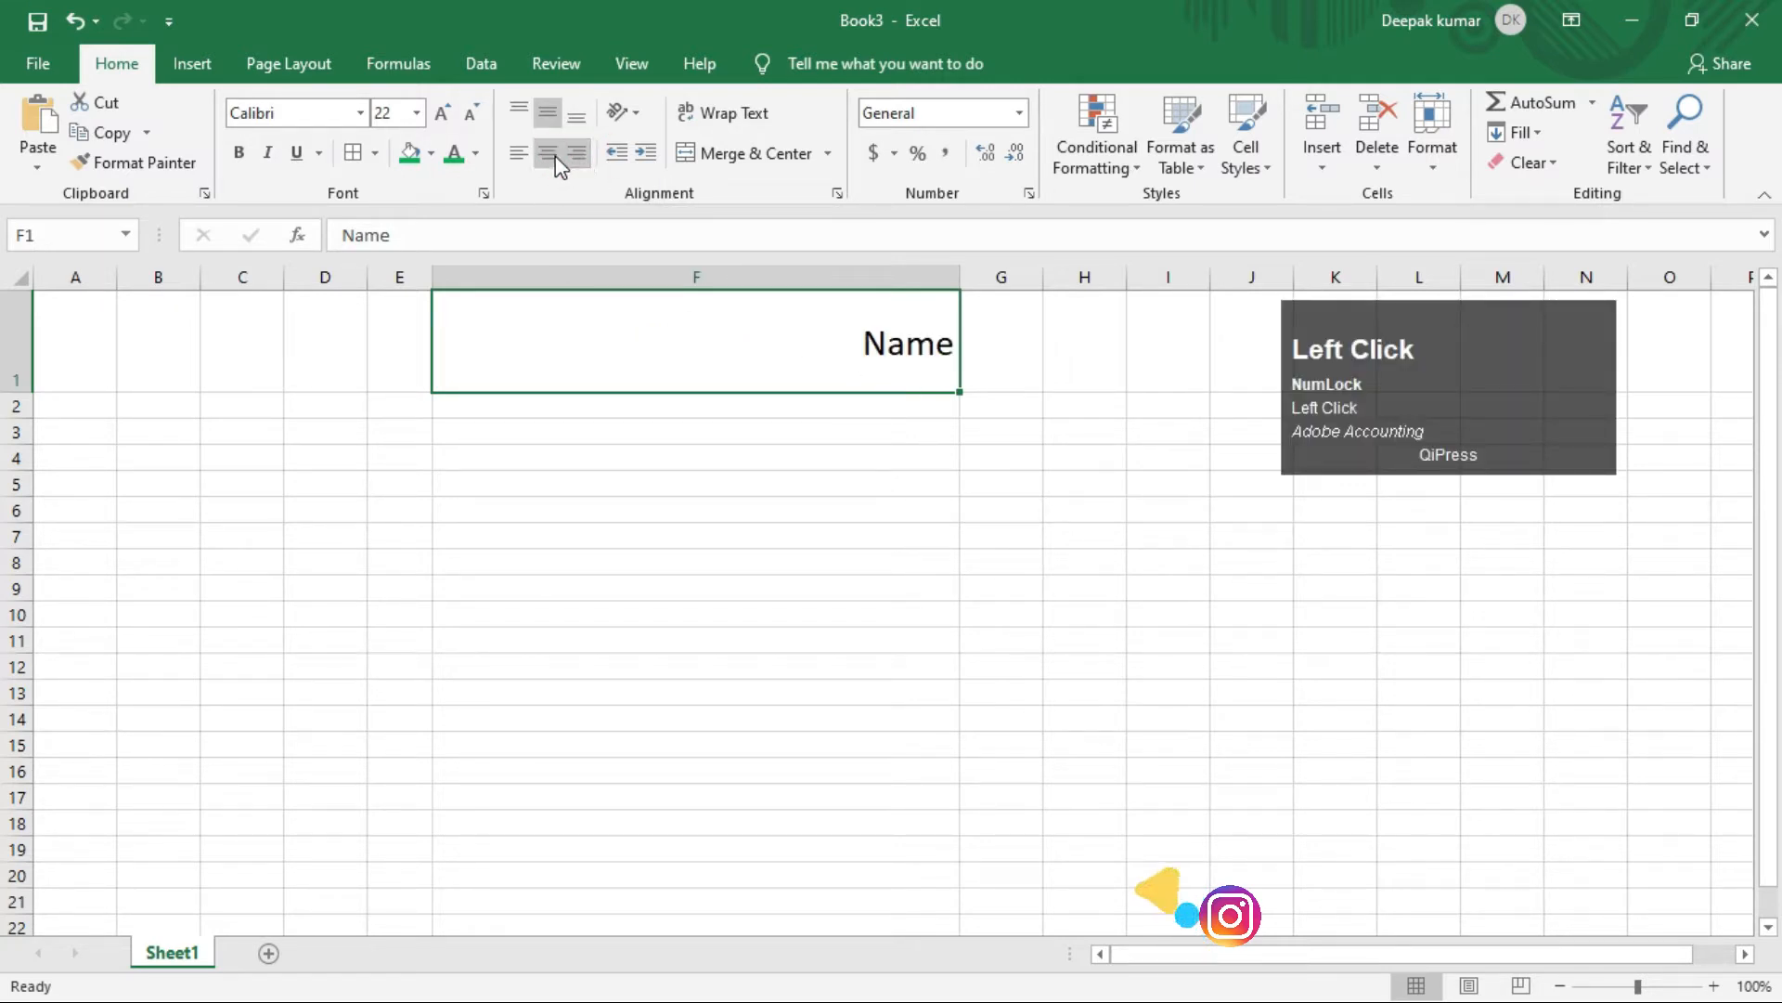
pyautogui.click(556, 158)
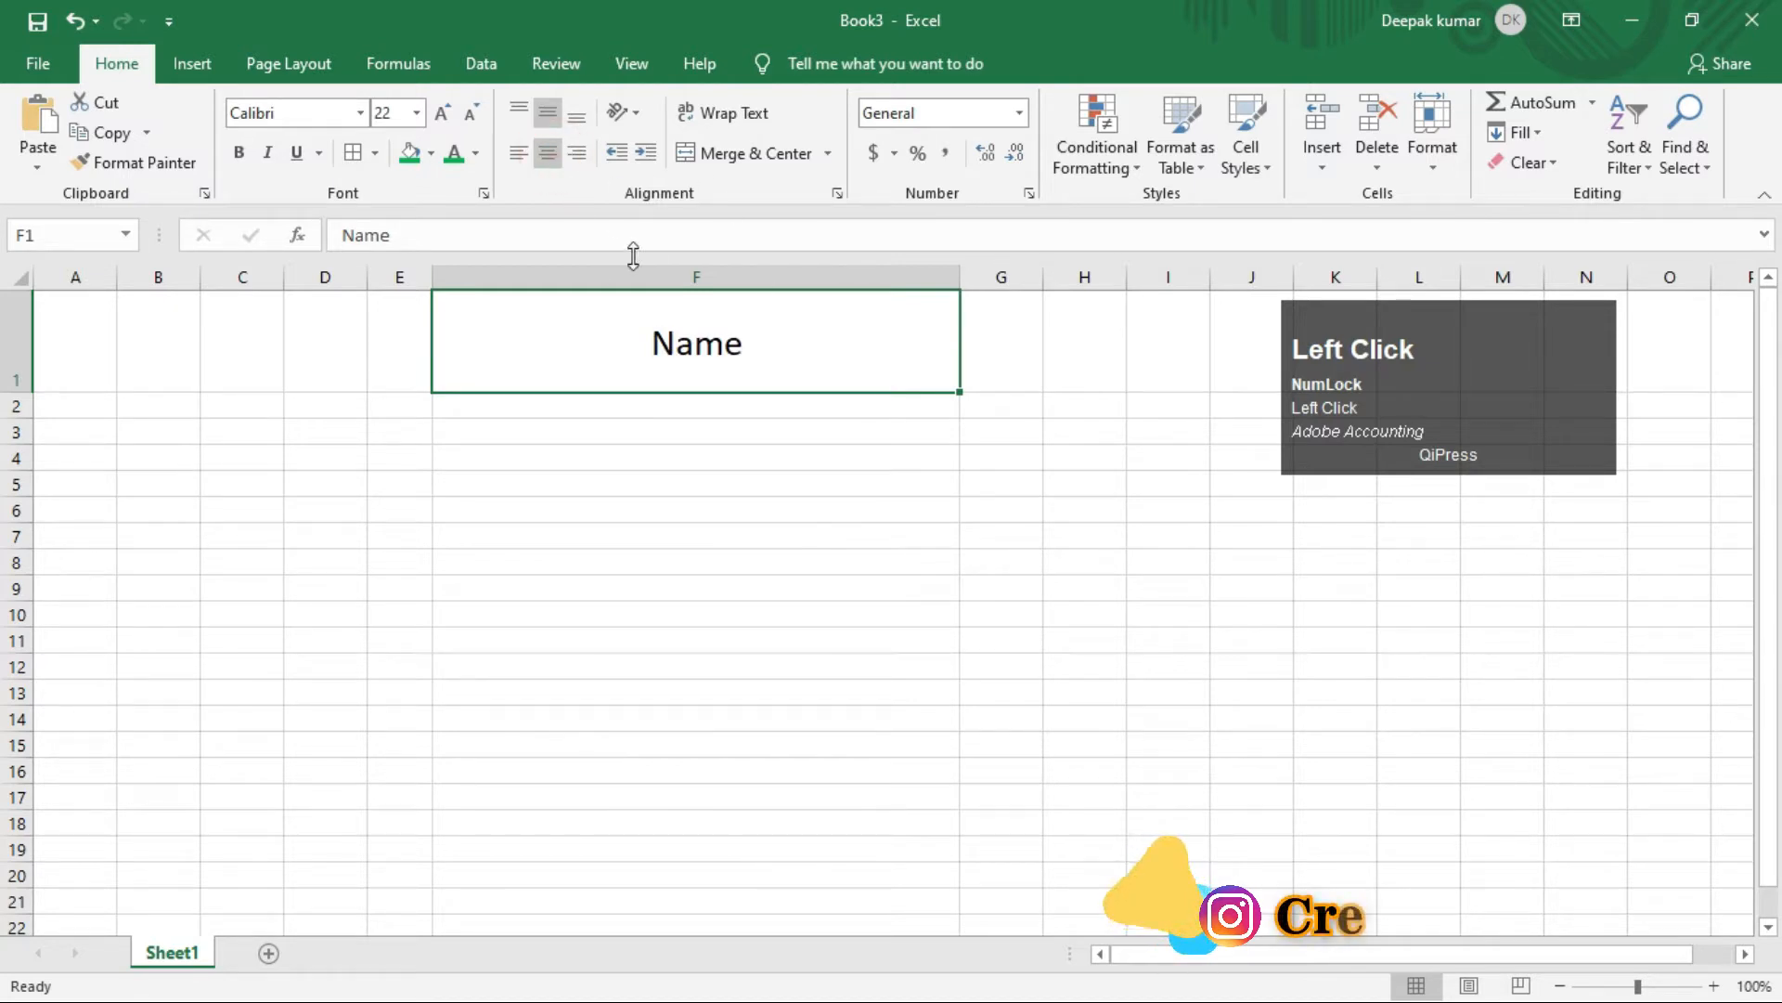
pyautogui.press('2')
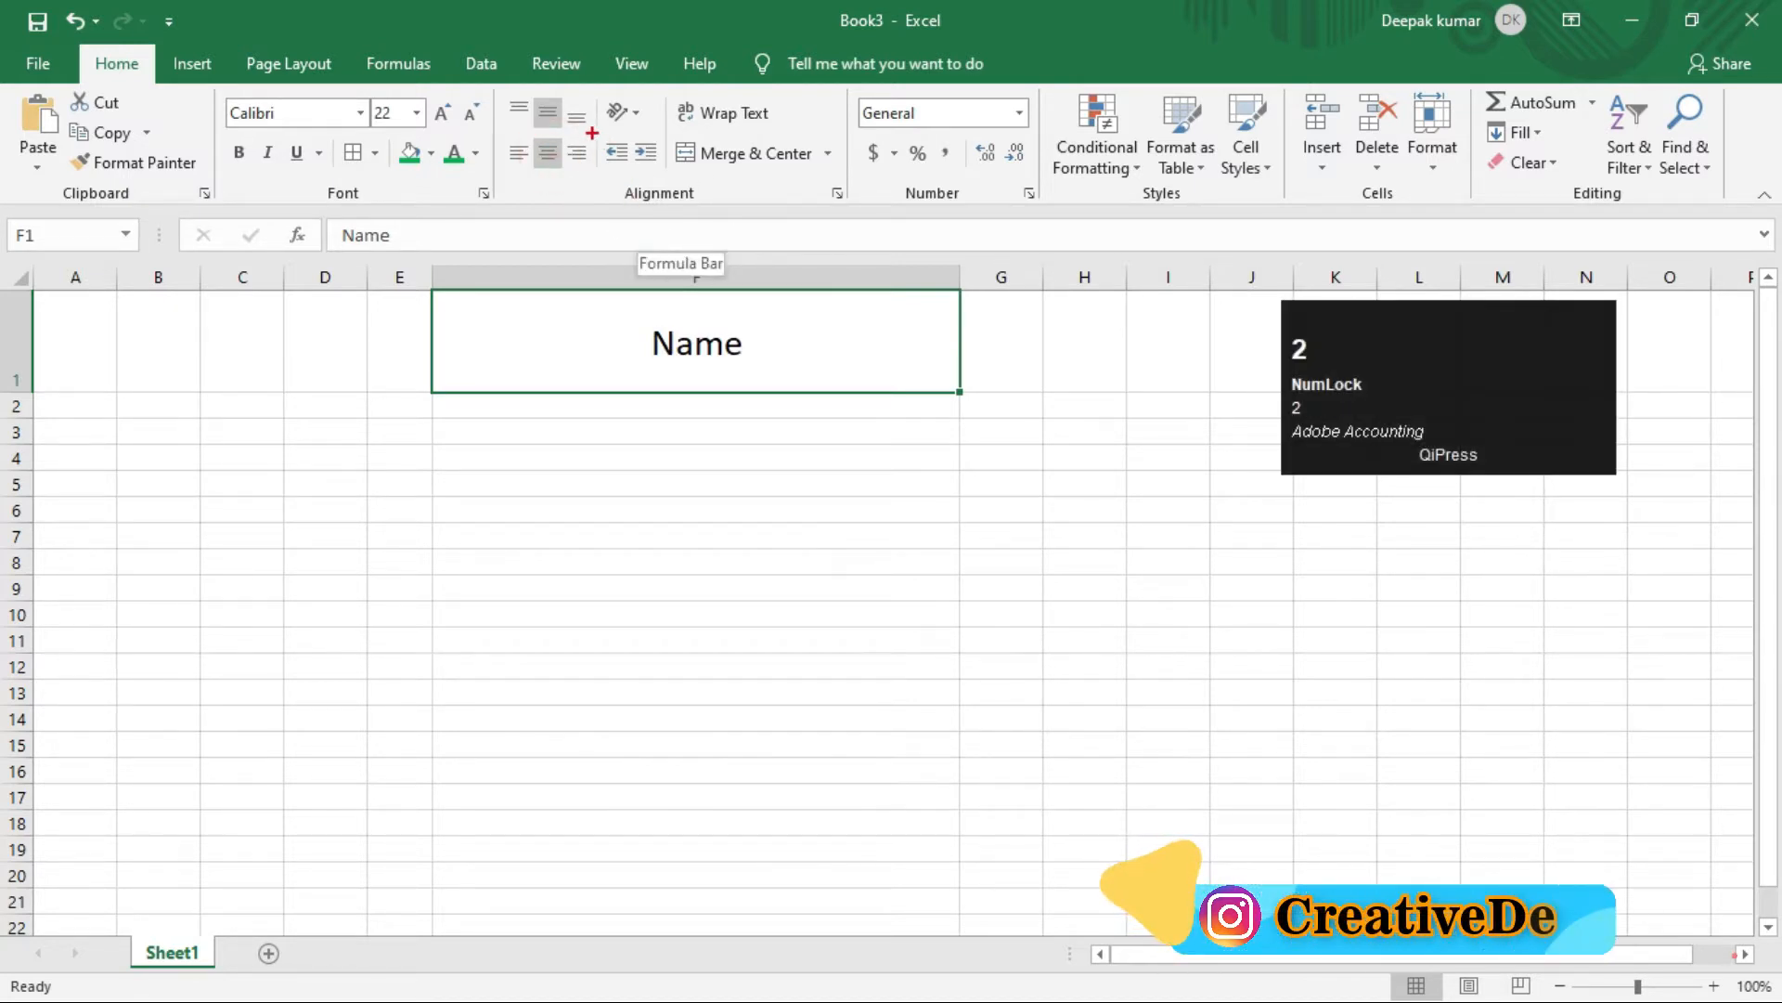
pyautogui.moveTo(592, 133); pyautogui.dragTo(668, 175)
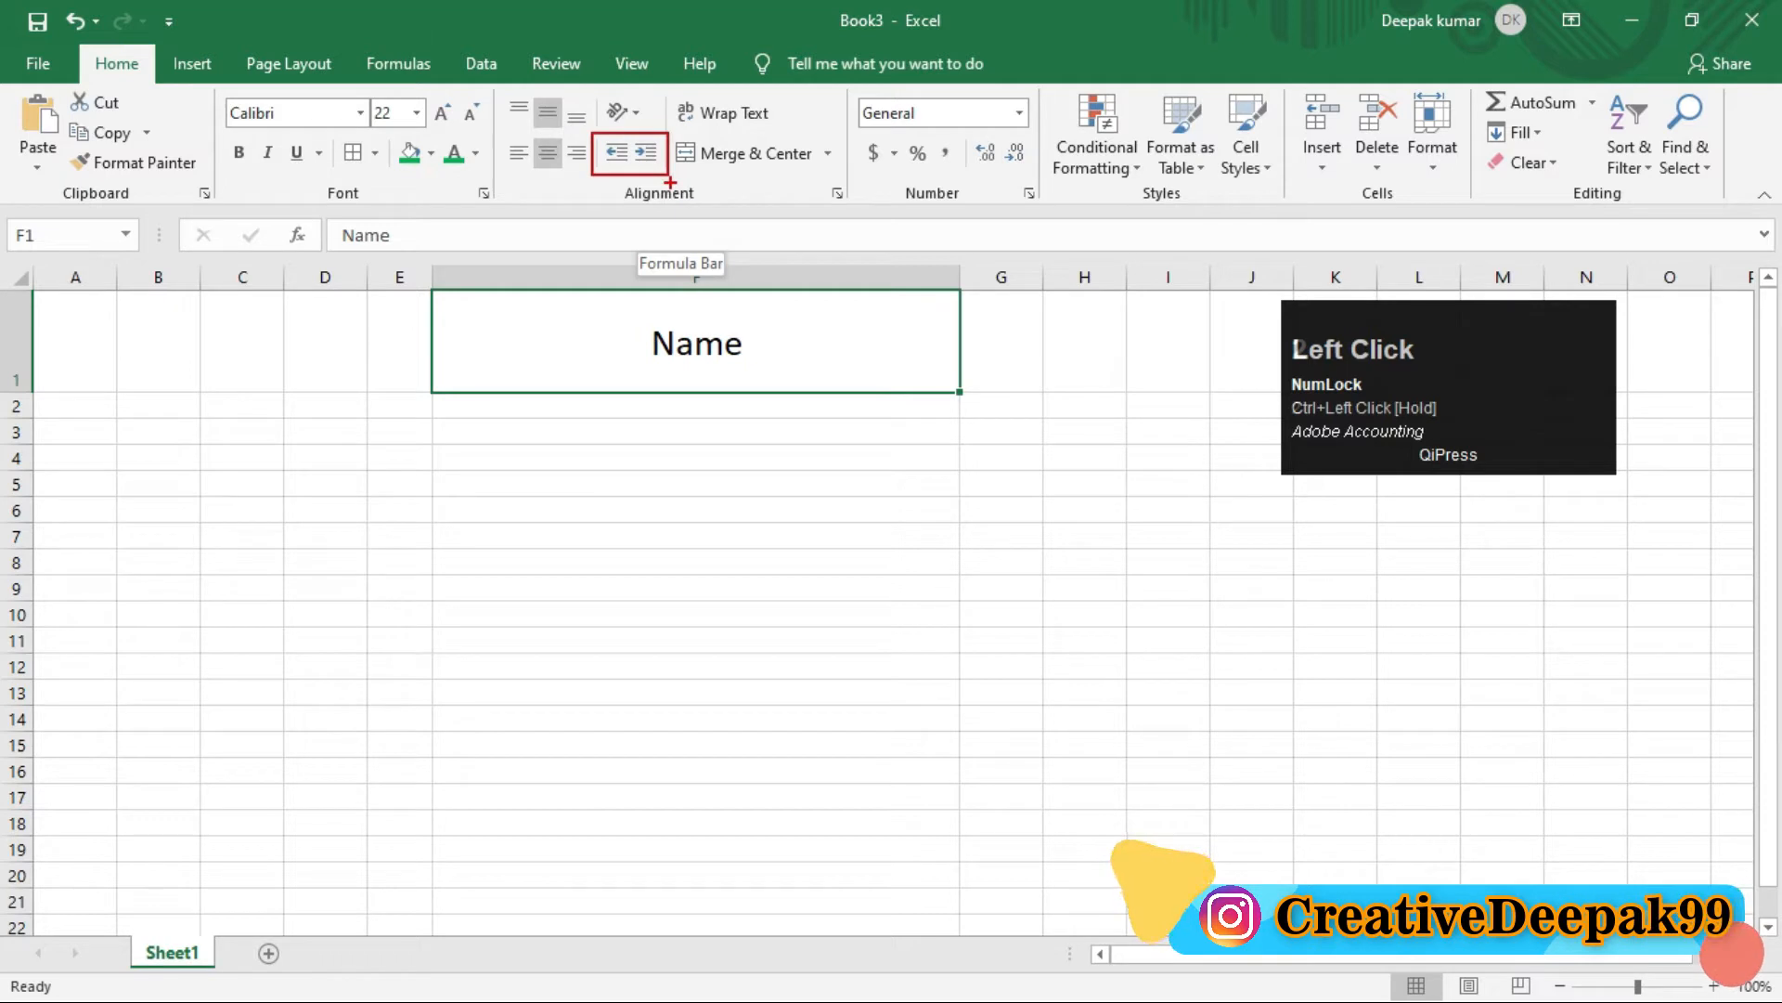
pyautogui.press('2')
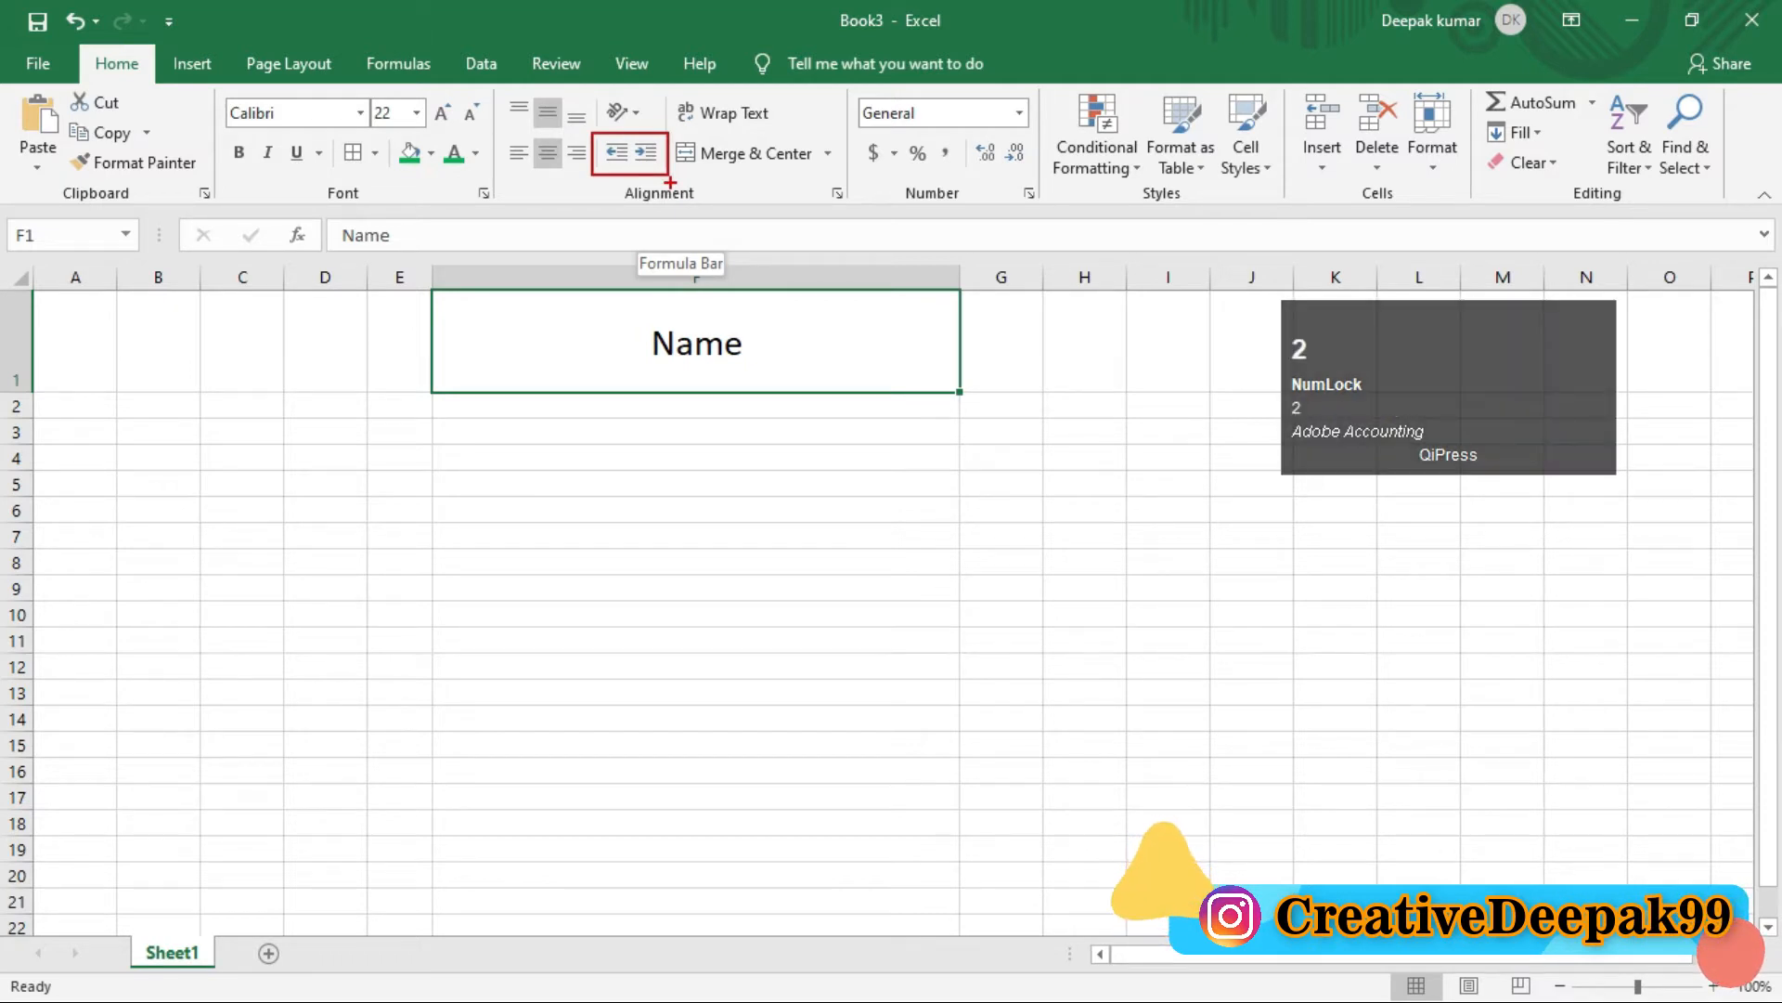
pyautogui.press('Escape')
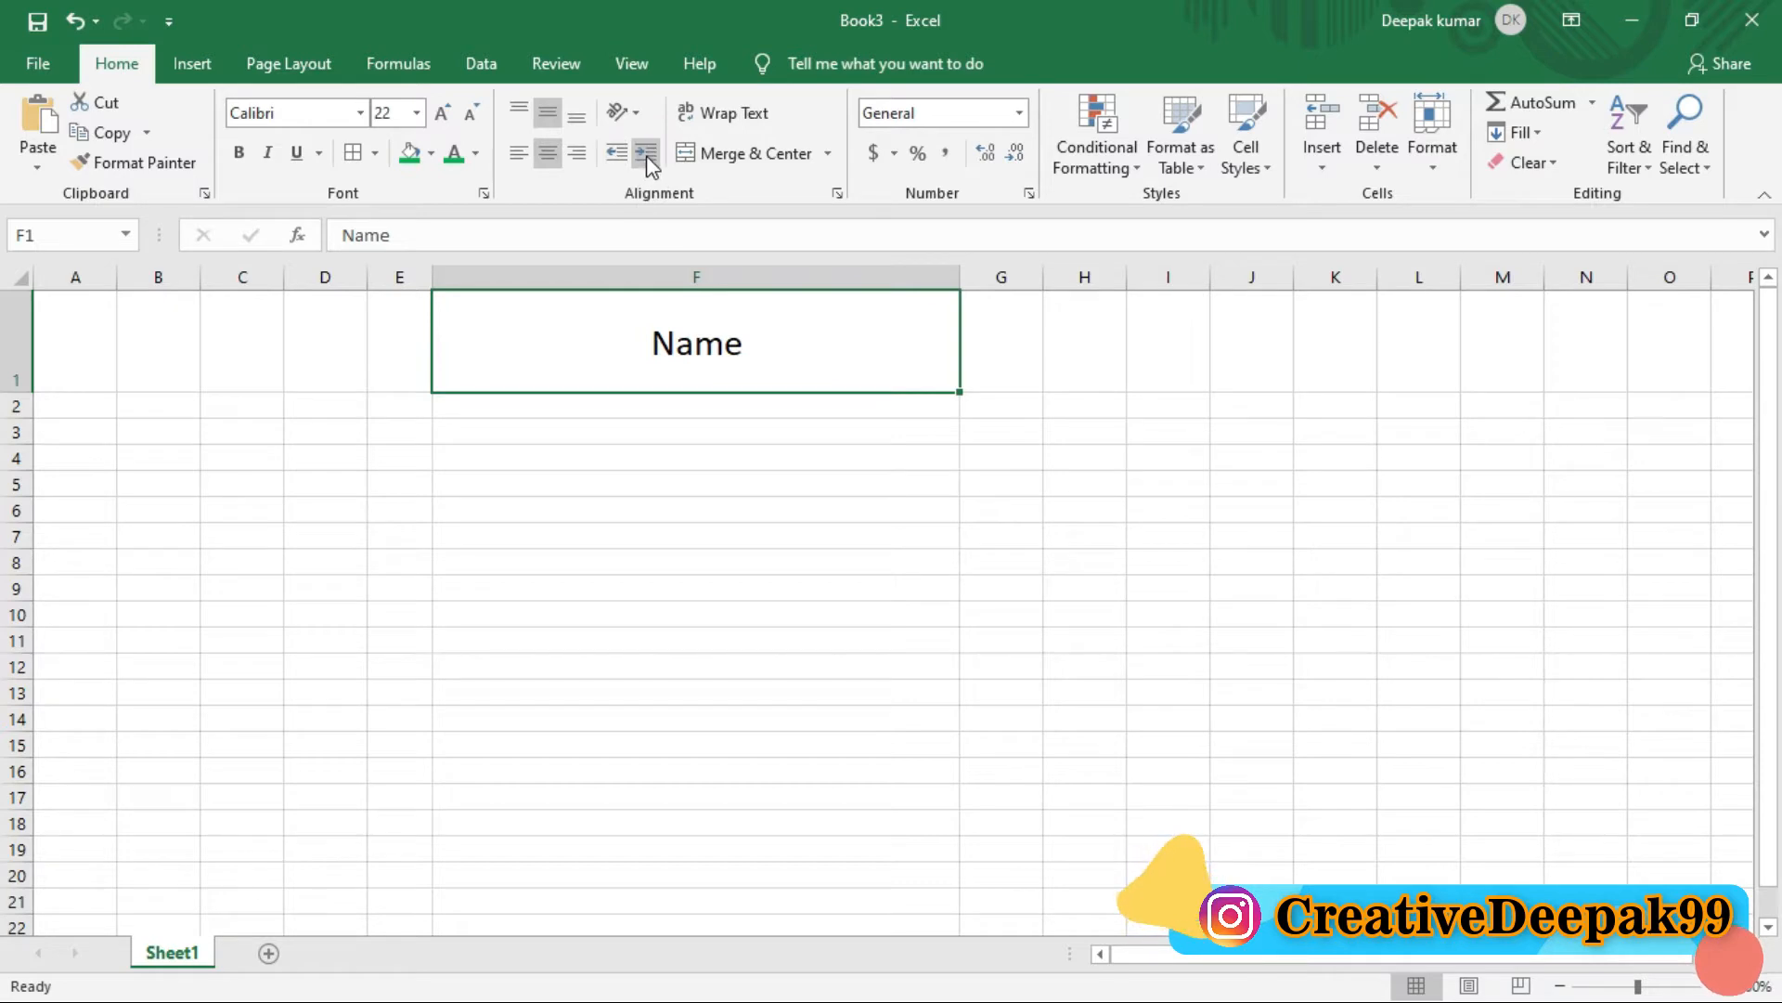
# - Increase the indent of the text in F1 repeatedly until Name sits close to the cell's right edge
pyautogui.click(647, 163)
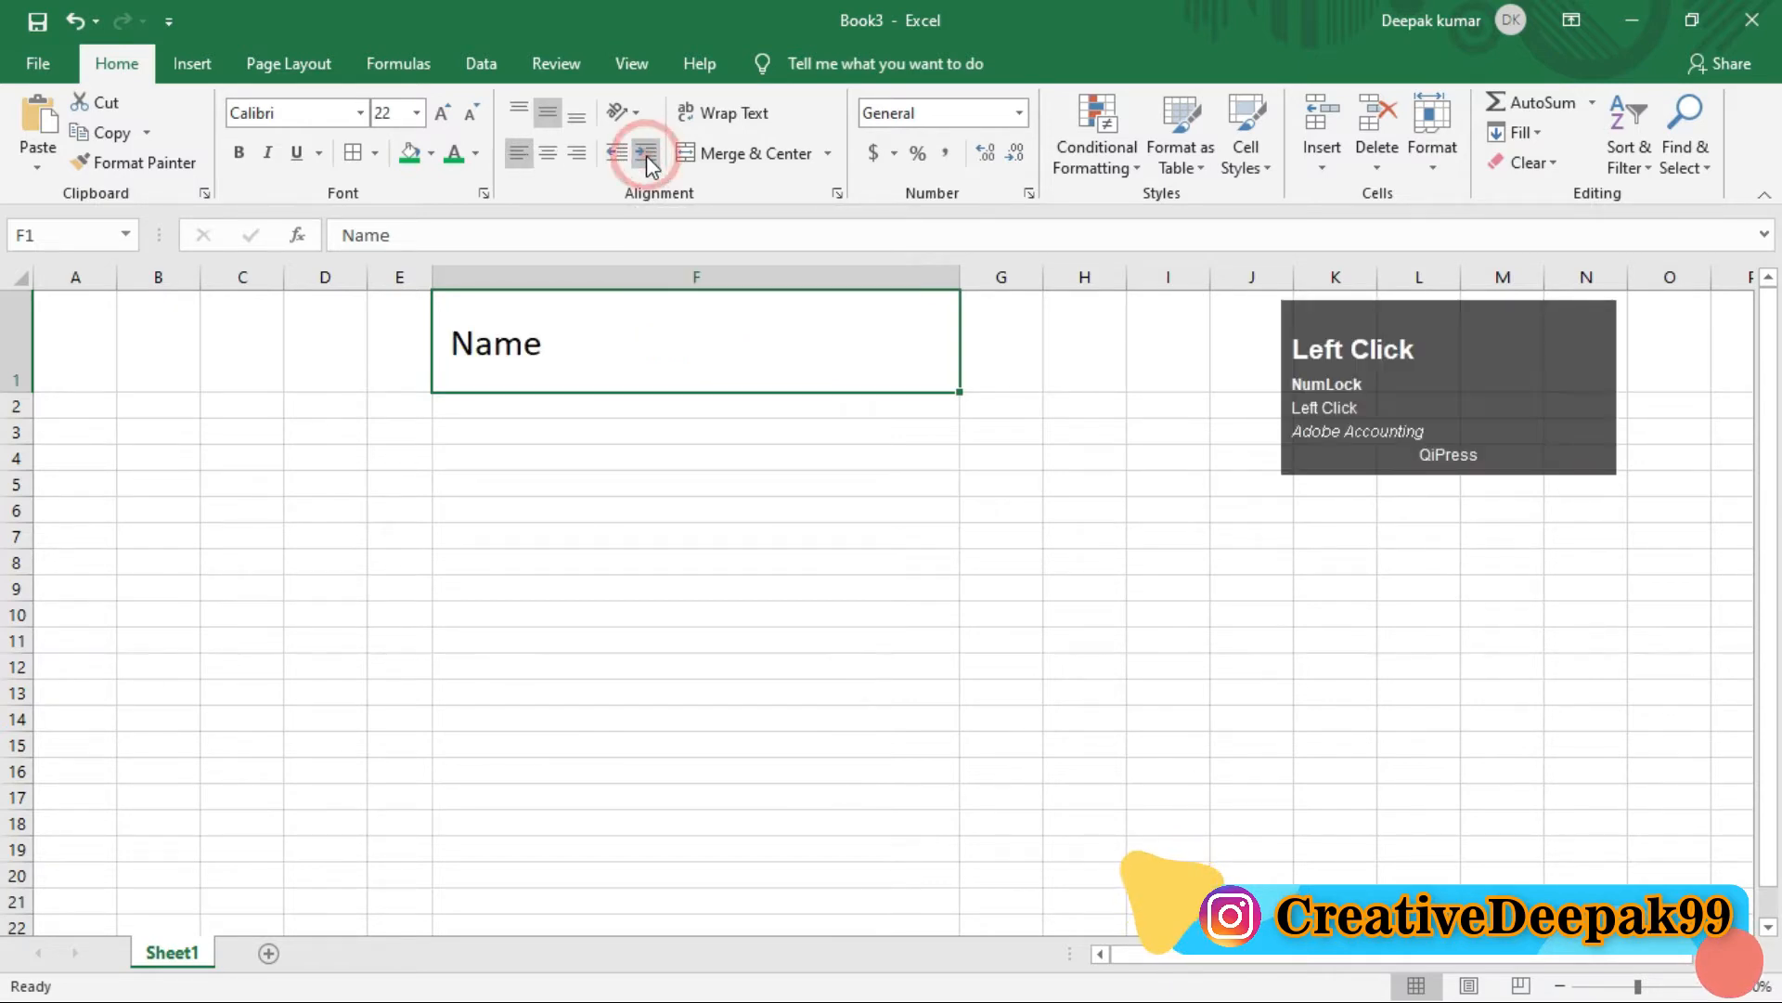
pyautogui.click(647, 162)
pyautogui.click(647, 163)
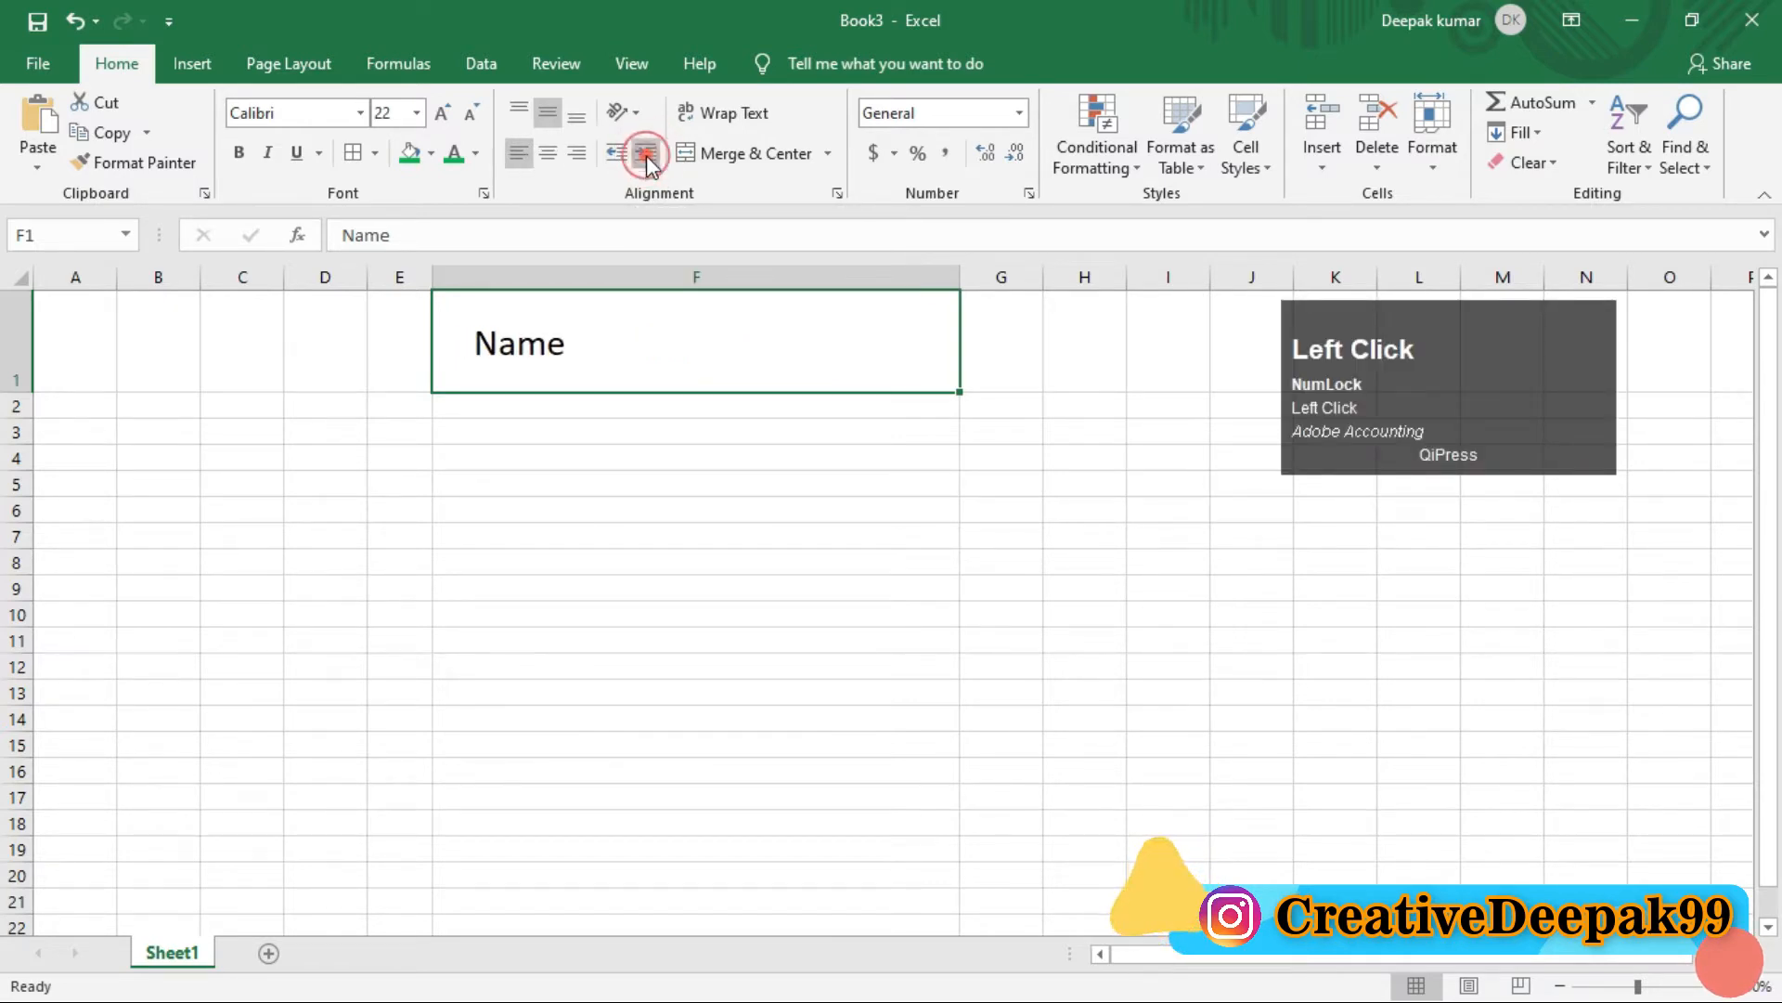
pyautogui.click(647, 162)
pyautogui.click(647, 162)
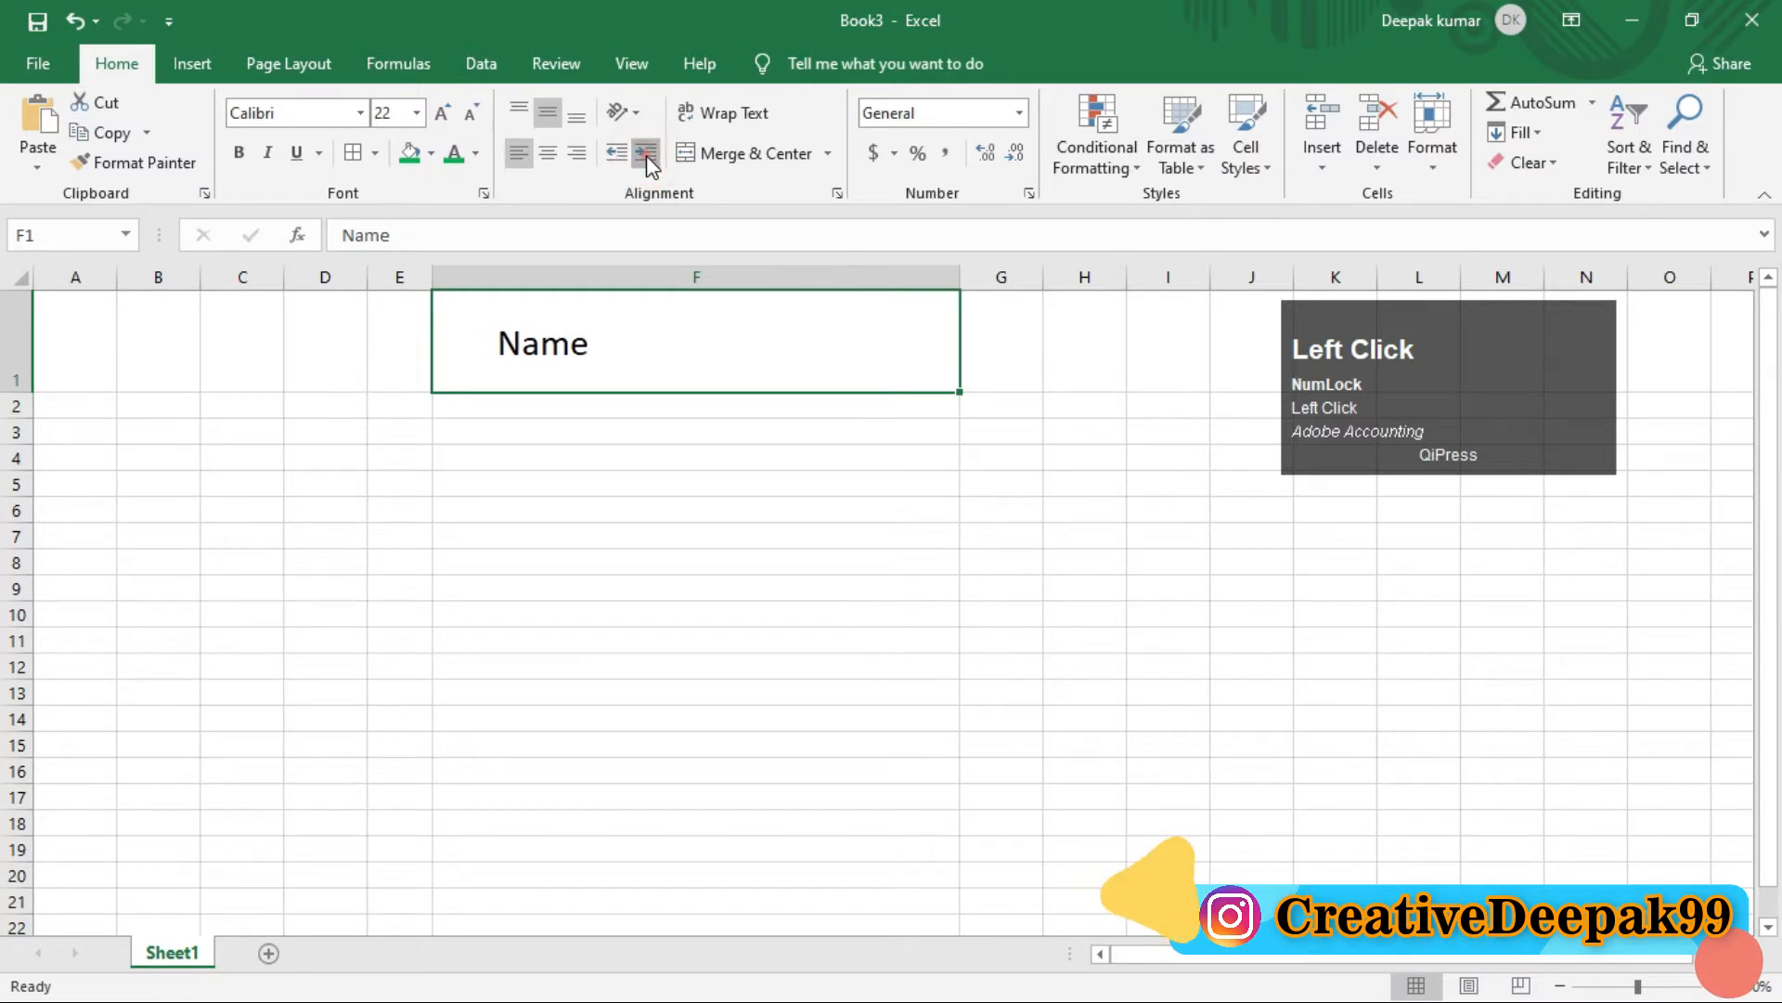
pyautogui.click(647, 162)
pyautogui.click(647, 162)
pyautogui.click(647, 163)
pyautogui.click(647, 163)
pyautogui.click(647, 162)
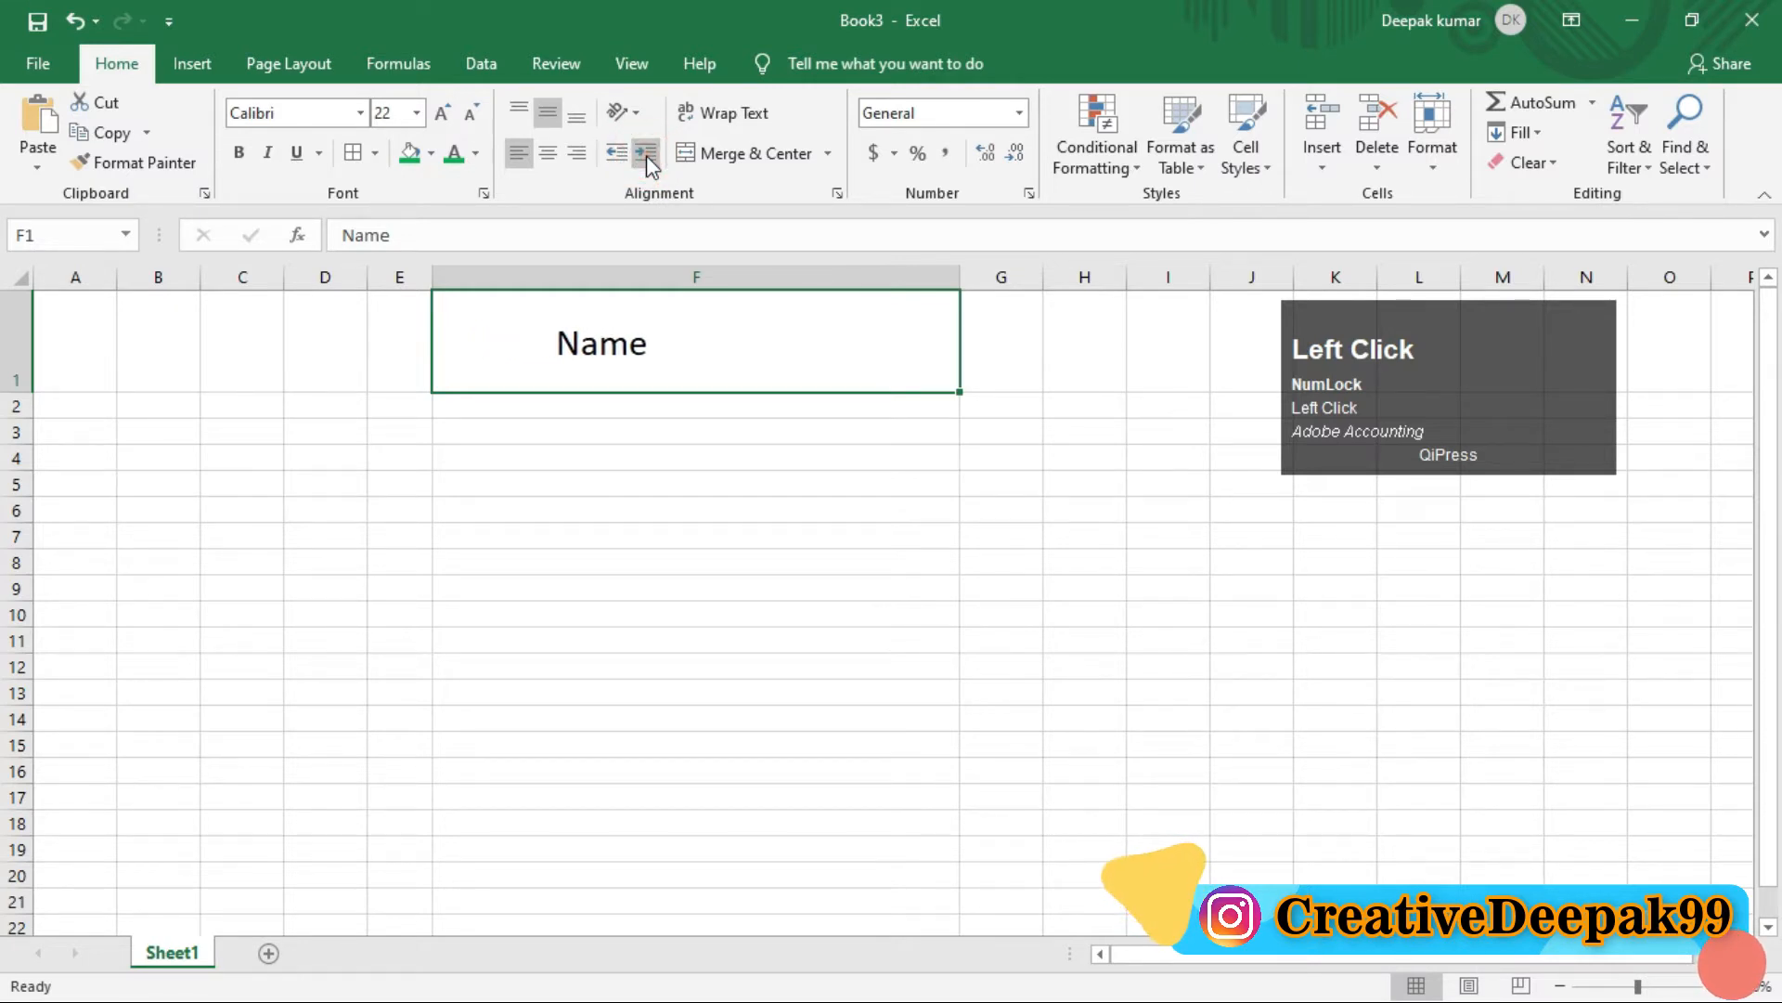
pyautogui.click(647, 160)
pyautogui.click(647, 159)
pyautogui.click(647, 160)
pyautogui.click(647, 159)
pyautogui.click(647, 159)
pyautogui.click(647, 160)
pyautogui.click(647, 160)
pyautogui.click(647, 160)
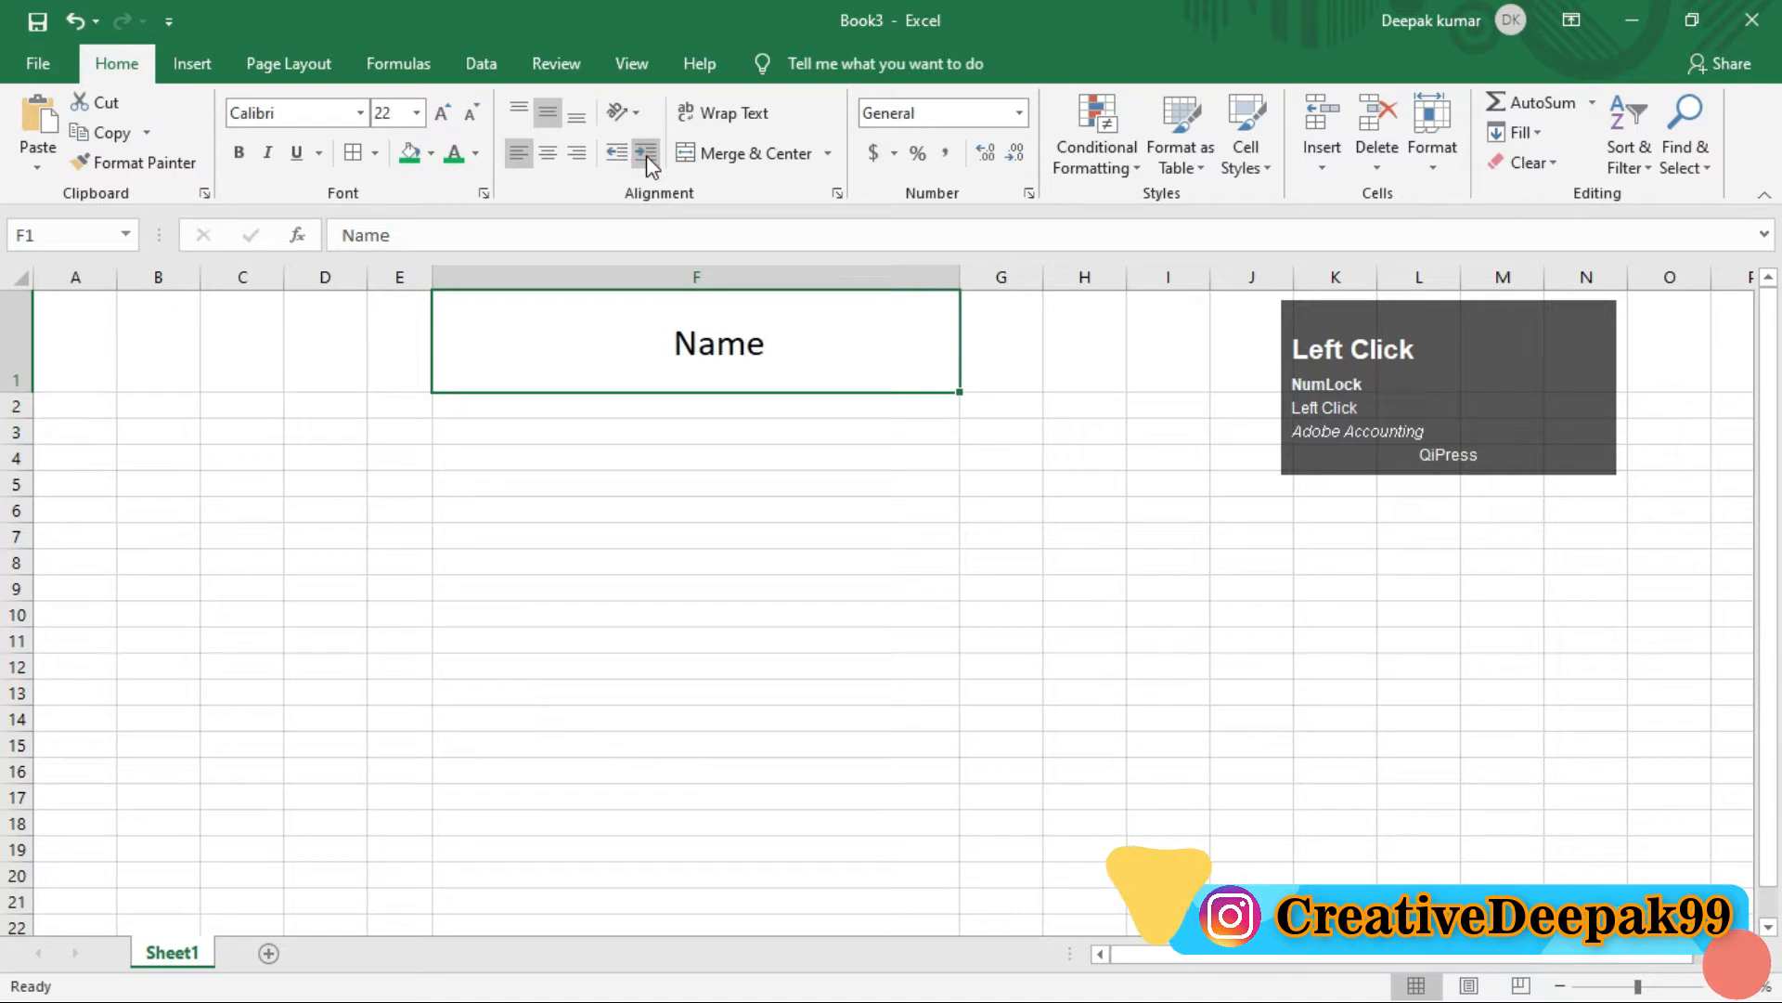
pyautogui.click(646, 154)
pyautogui.click(646, 154)
pyautogui.click(646, 155)
pyautogui.click(646, 154)
pyautogui.click(646, 154)
pyautogui.click(647, 154)
pyautogui.click(646, 155)
pyautogui.click(646, 154)
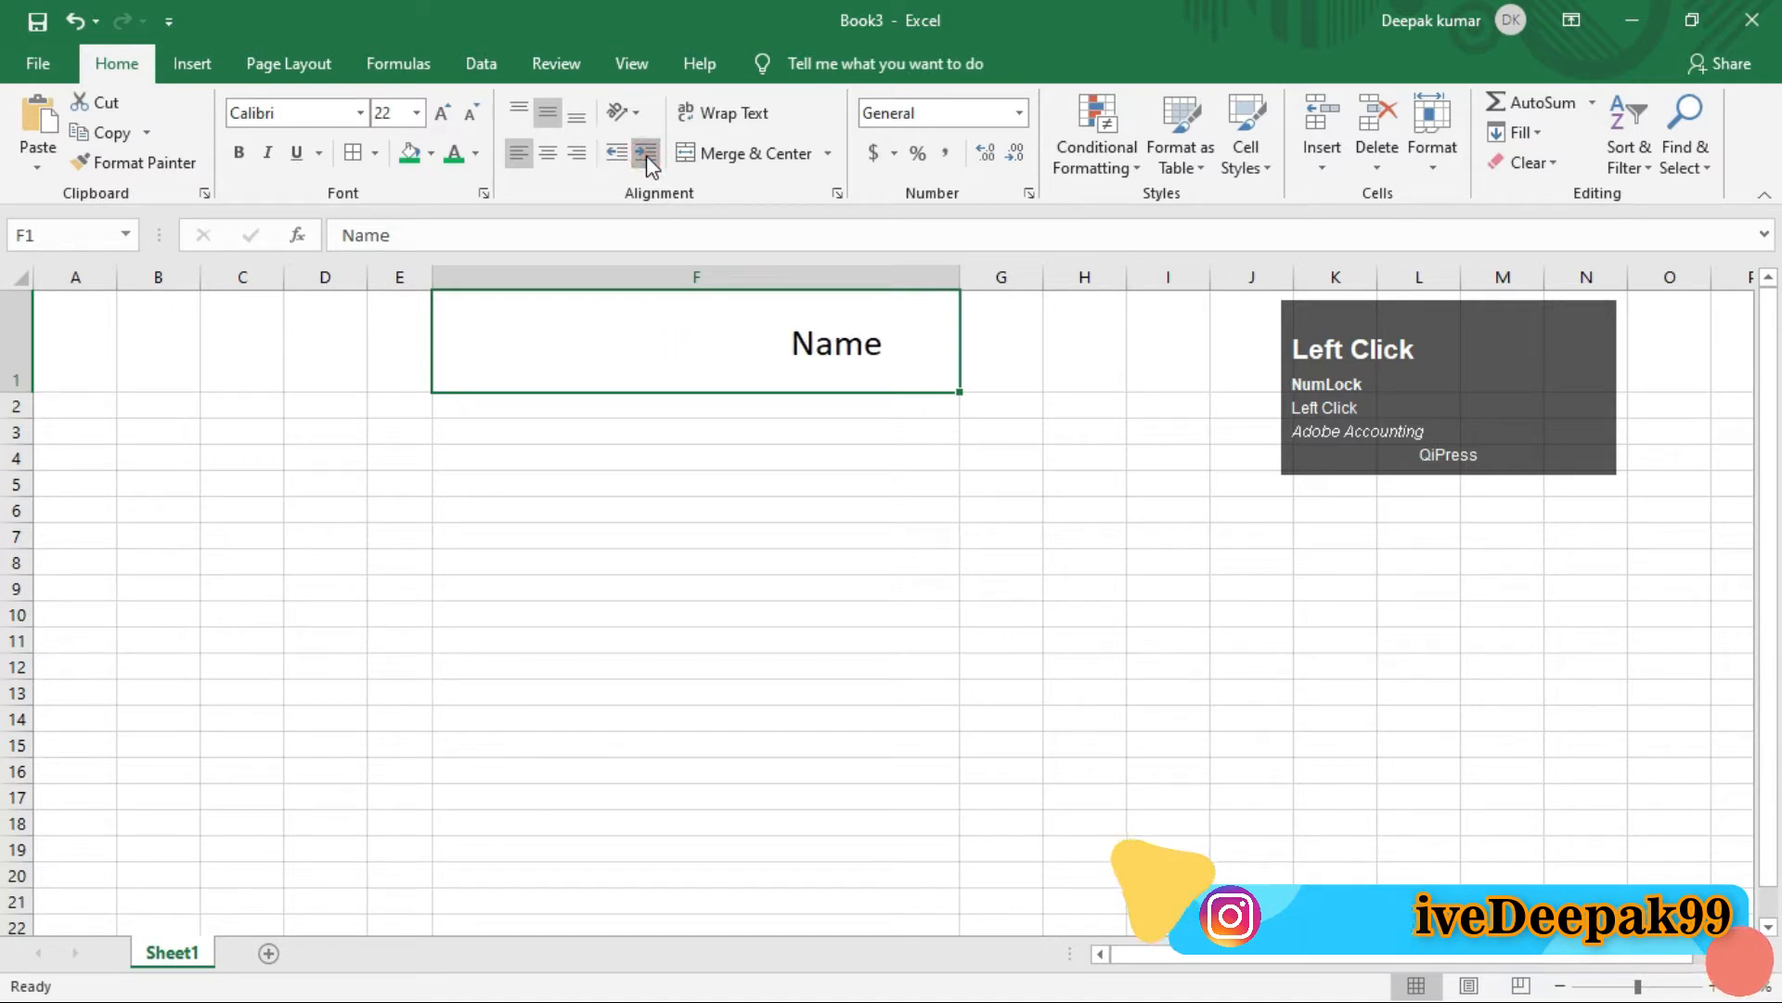
pyautogui.click(646, 154)
pyautogui.click(647, 154)
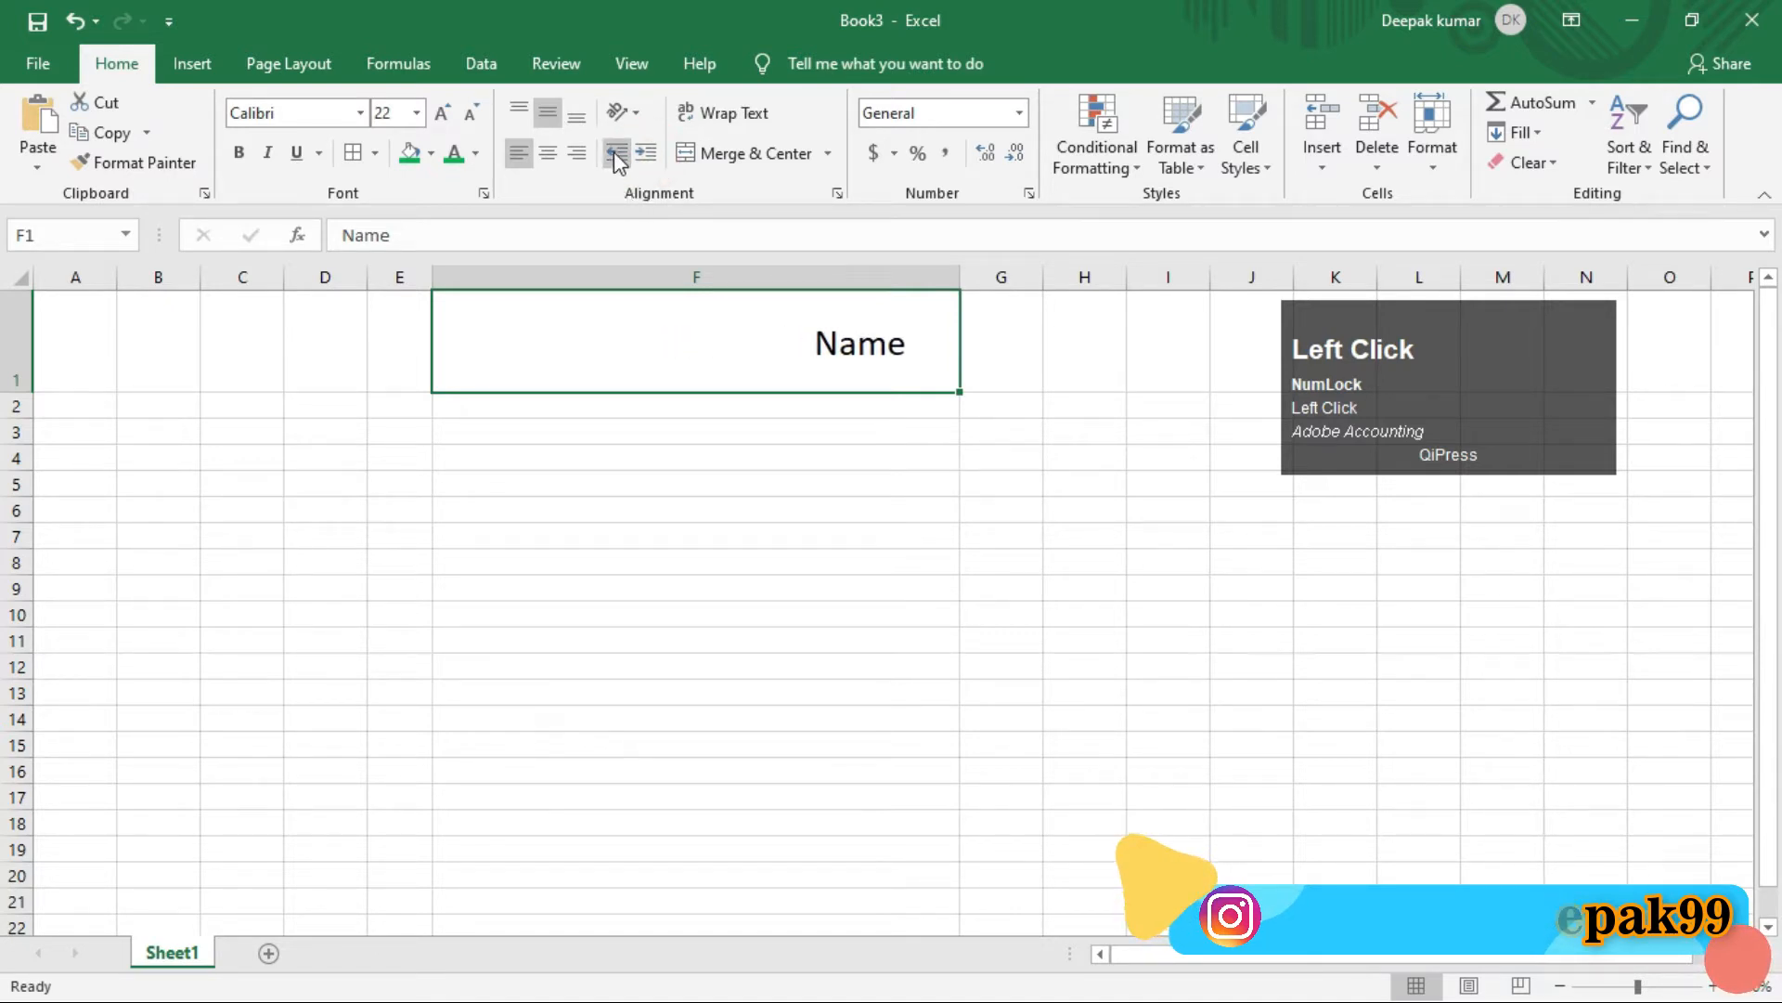
# - Decrease the indent of the text in F1 repeatedly until Name is back at the cell's left edge
pyautogui.click(614, 152)
pyautogui.click(614, 152)
pyautogui.click(615, 153)
pyautogui.click(614, 152)
pyautogui.click(615, 153)
pyautogui.click(615, 152)
pyautogui.click(614, 152)
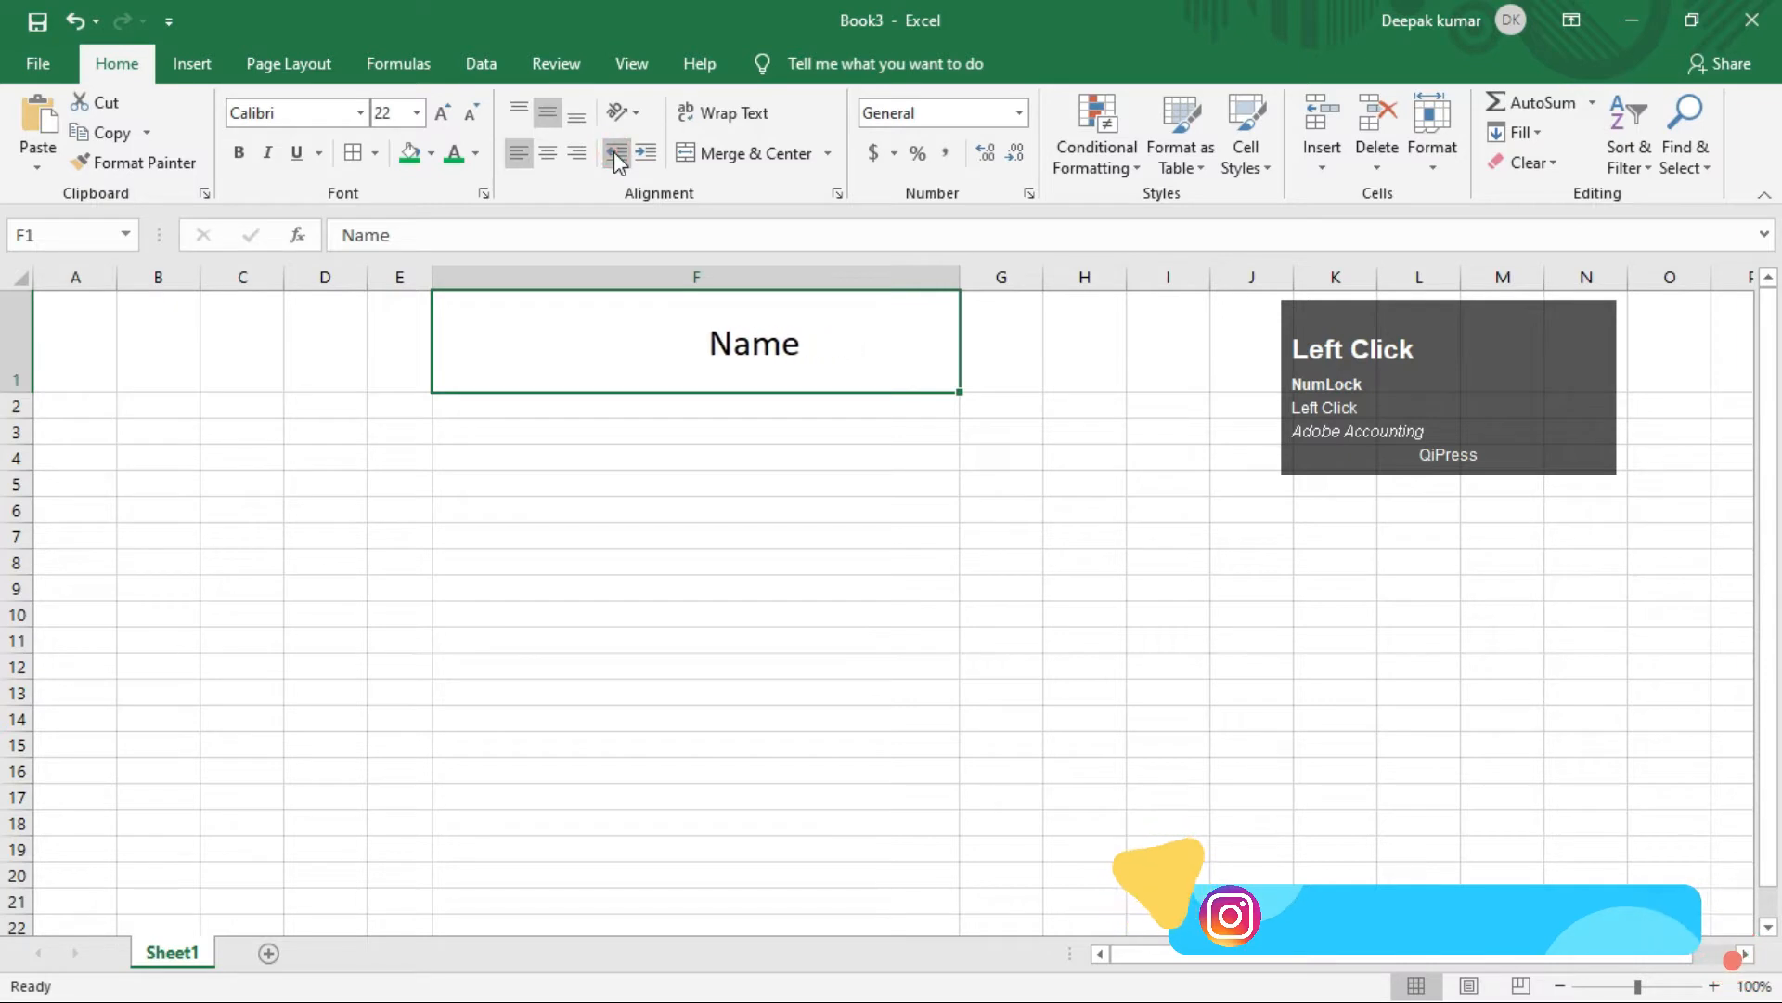
pyautogui.click(615, 152)
pyautogui.click(614, 153)
pyautogui.click(614, 152)
pyautogui.click(615, 153)
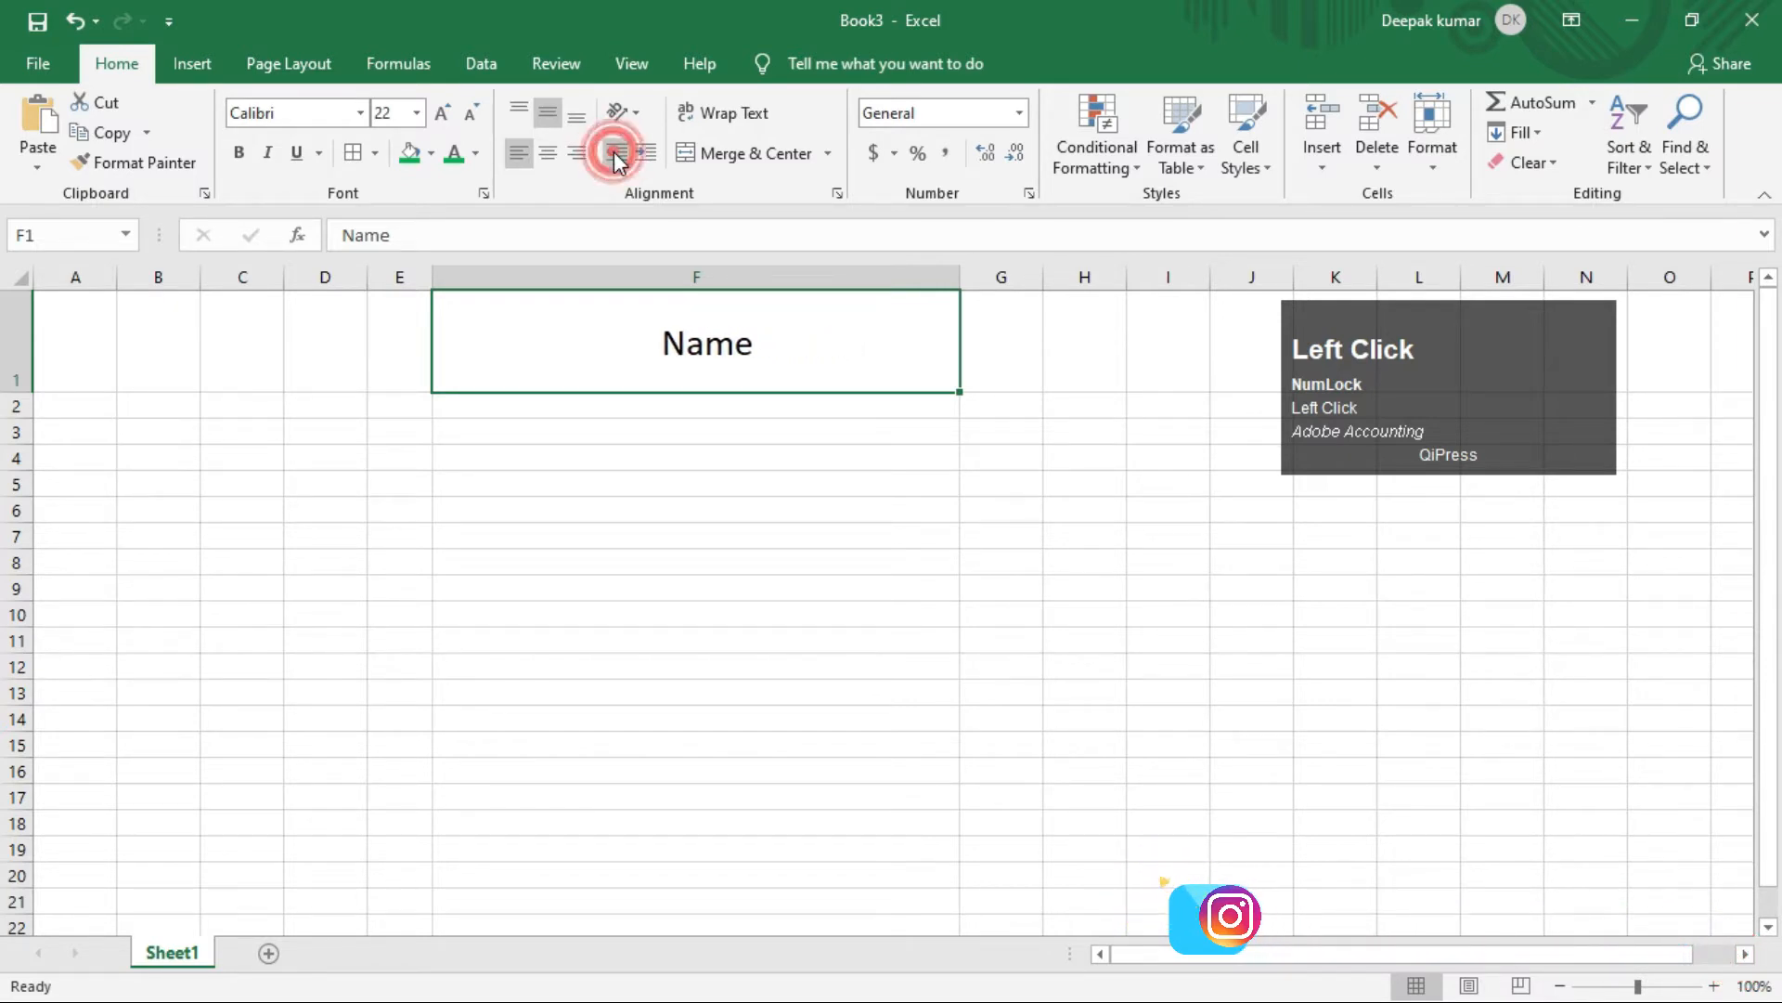
pyautogui.click(614, 152)
pyautogui.click(614, 152)
pyautogui.click(614, 152)
pyautogui.click(614, 152)
pyautogui.click(614, 152)
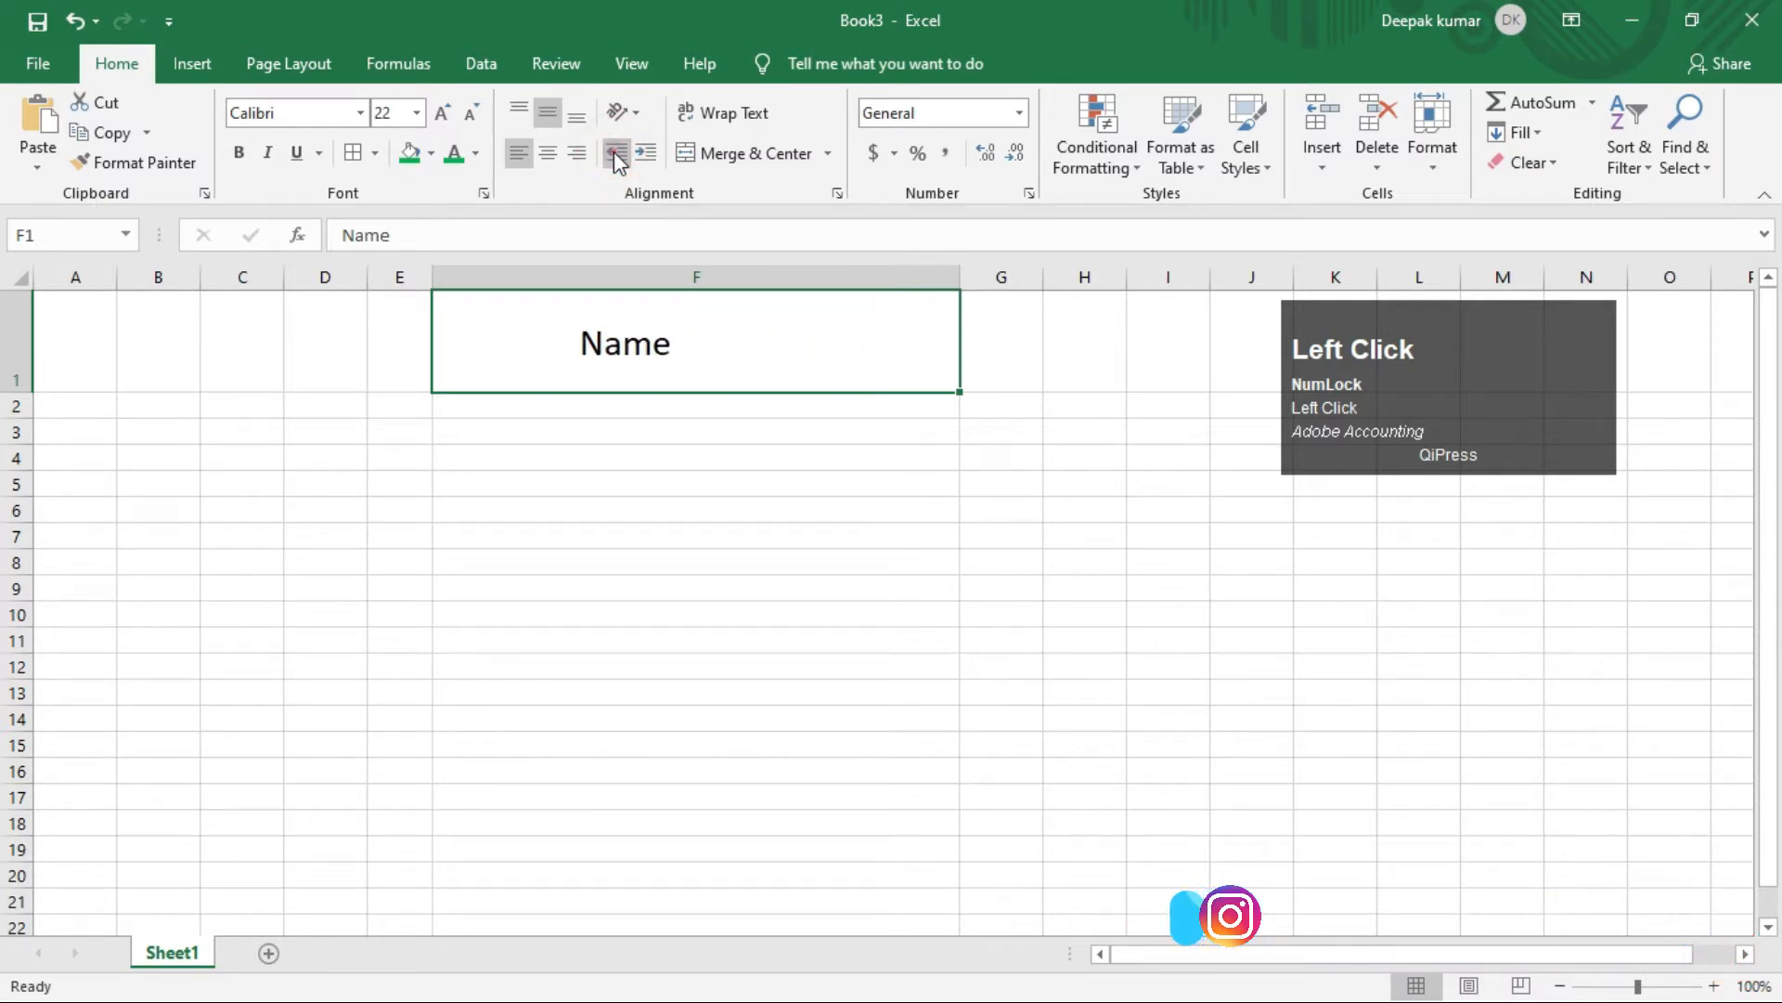
pyautogui.click(614, 152)
pyautogui.click(615, 152)
pyautogui.click(615, 152)
pyautogui.click(614, 152)
pyautogui.click(615, 152)
pyautogui.click(614, 153)
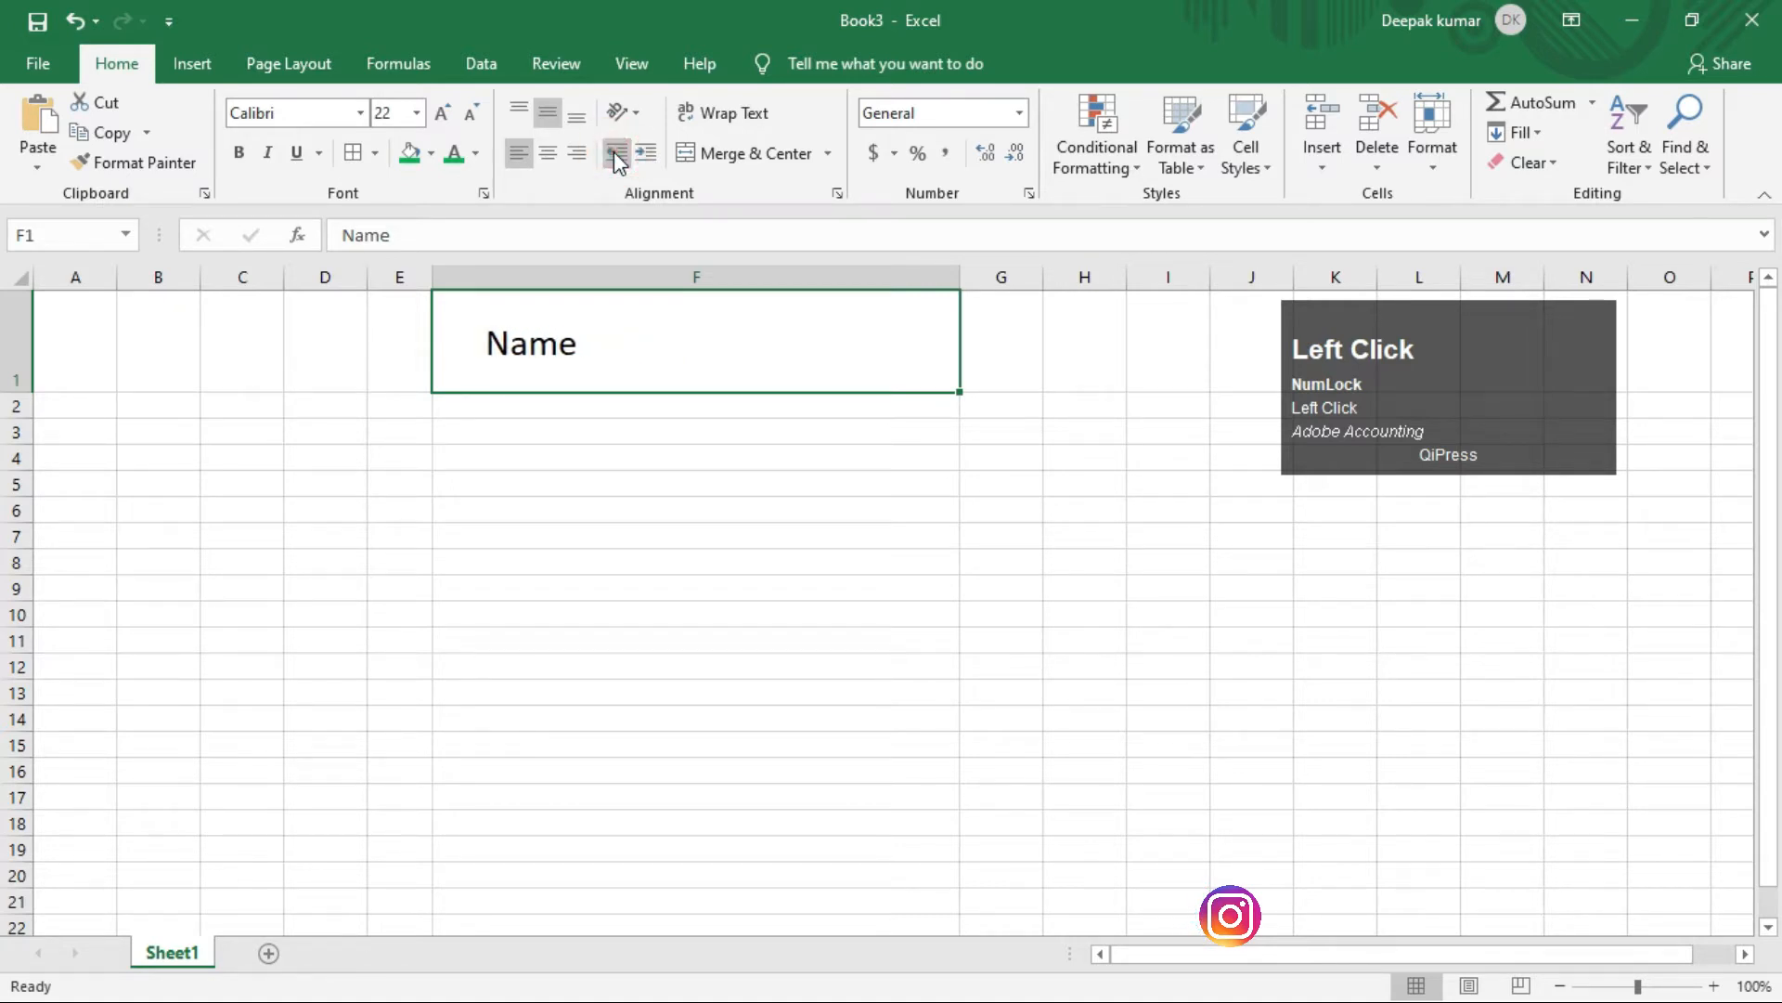
pyautogui.click(614, 152)
pyautogui.click(615, 152)
pyautogui.click(615, 152)
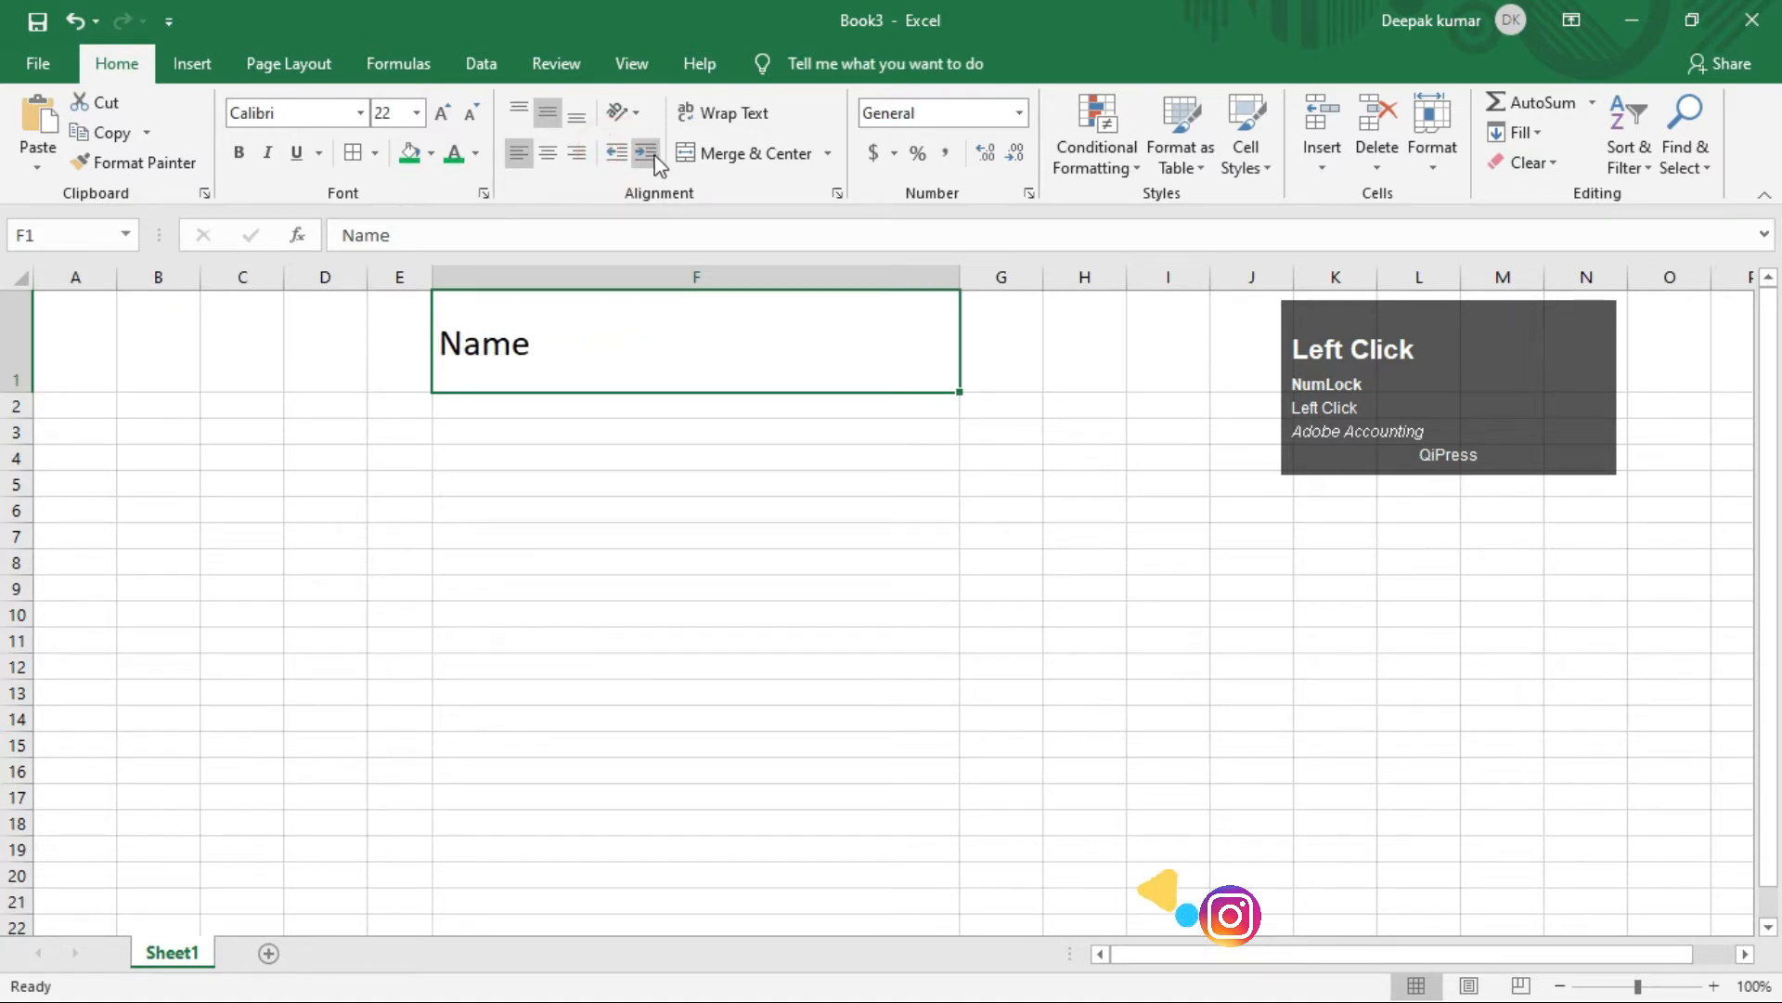
# - Increase the indent of F1 again, reduce it slightly, and finish by centering the text horizontally
pyautogui.click(653, 154)
pyautogui.click(654, 154)
pyautogui.click(654, 154)
pyautogui.click(654, 154)
pyautogui.click(653, 154)
pyautogui.click(653, 154)
pyautogui.click(654, 154)
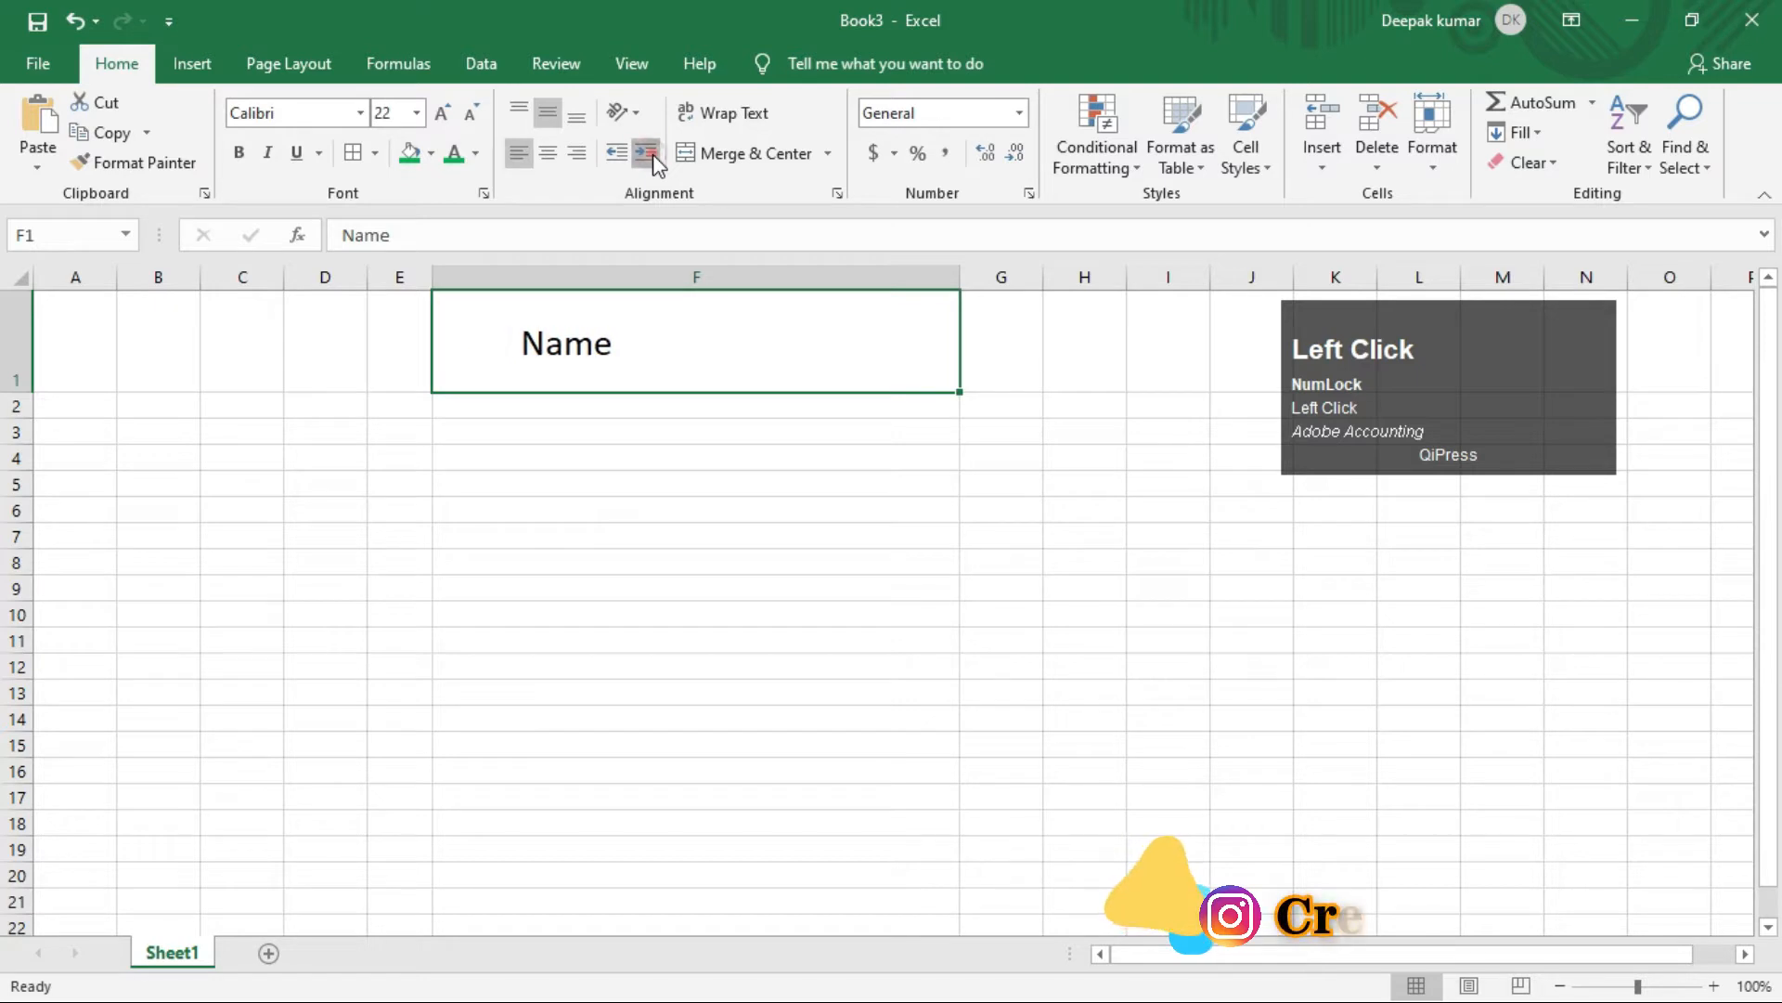
pyautogui.click(653, 154)
pyautogui.click(654, 154)
pyautogui.click(653, 154)
pyautogui.click(654, 154)
pyautogui.click(653, 154)
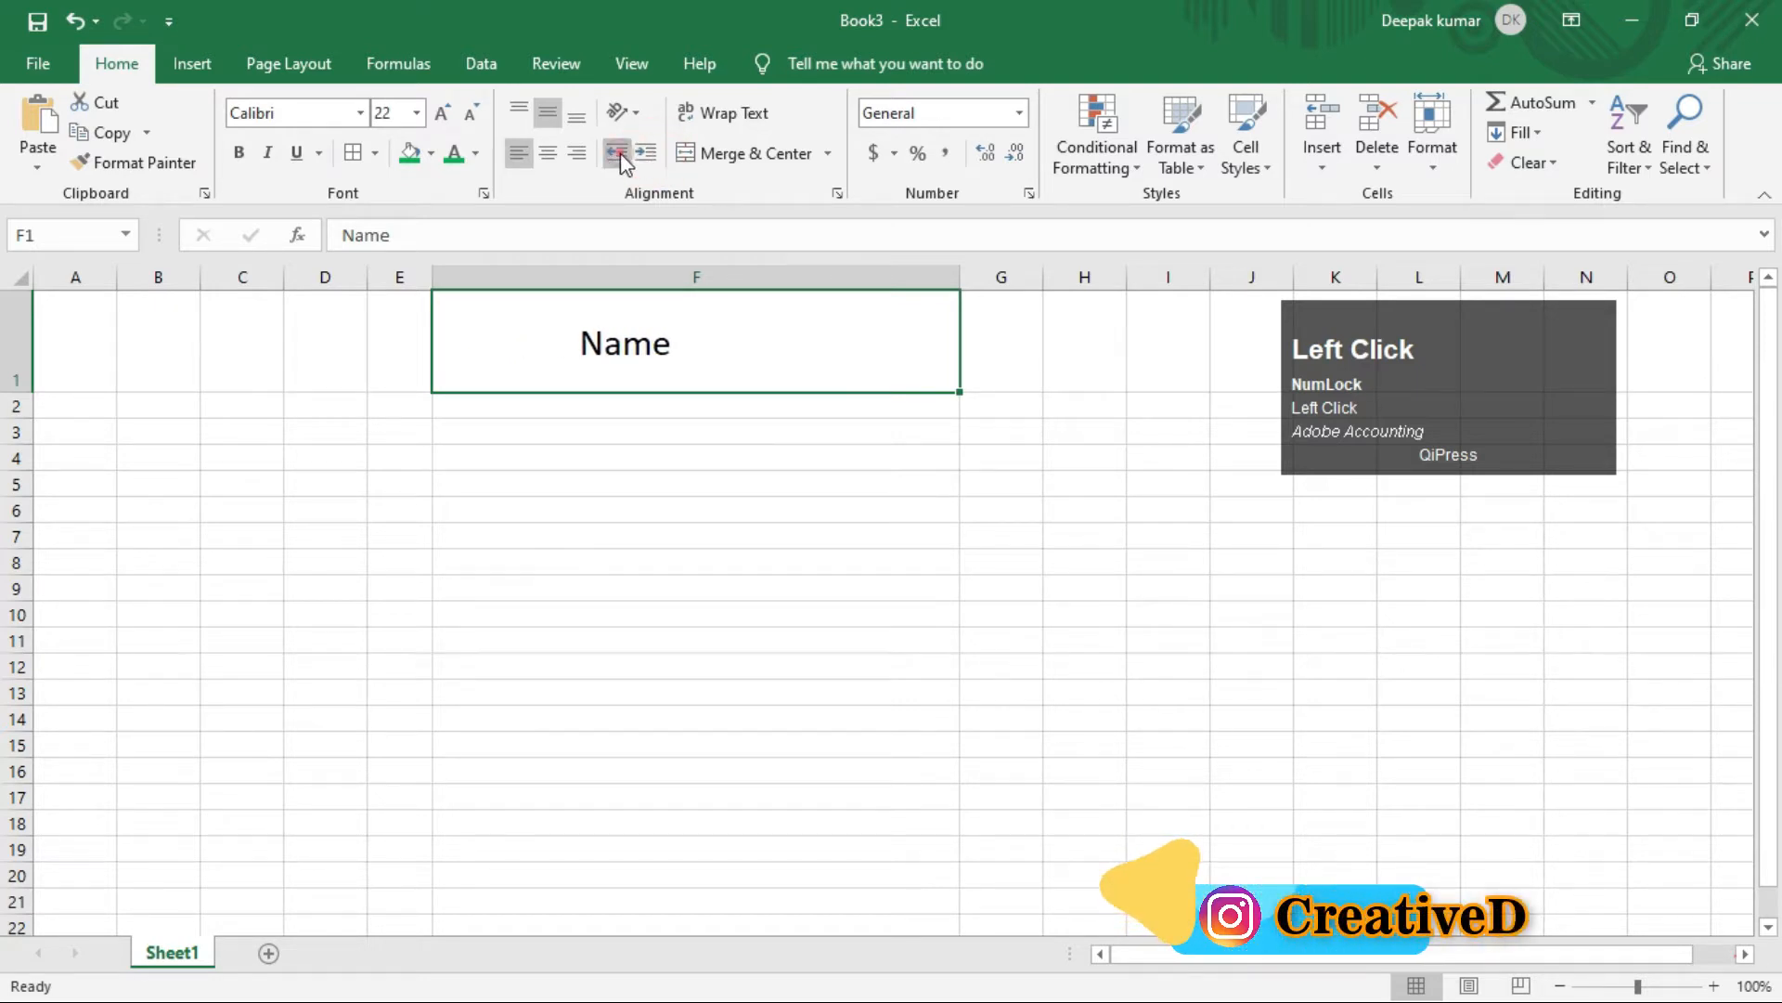
pyautogui.click(617, 152)
pyautogui.click(617, 153)
pyautogui.click(547, 152)
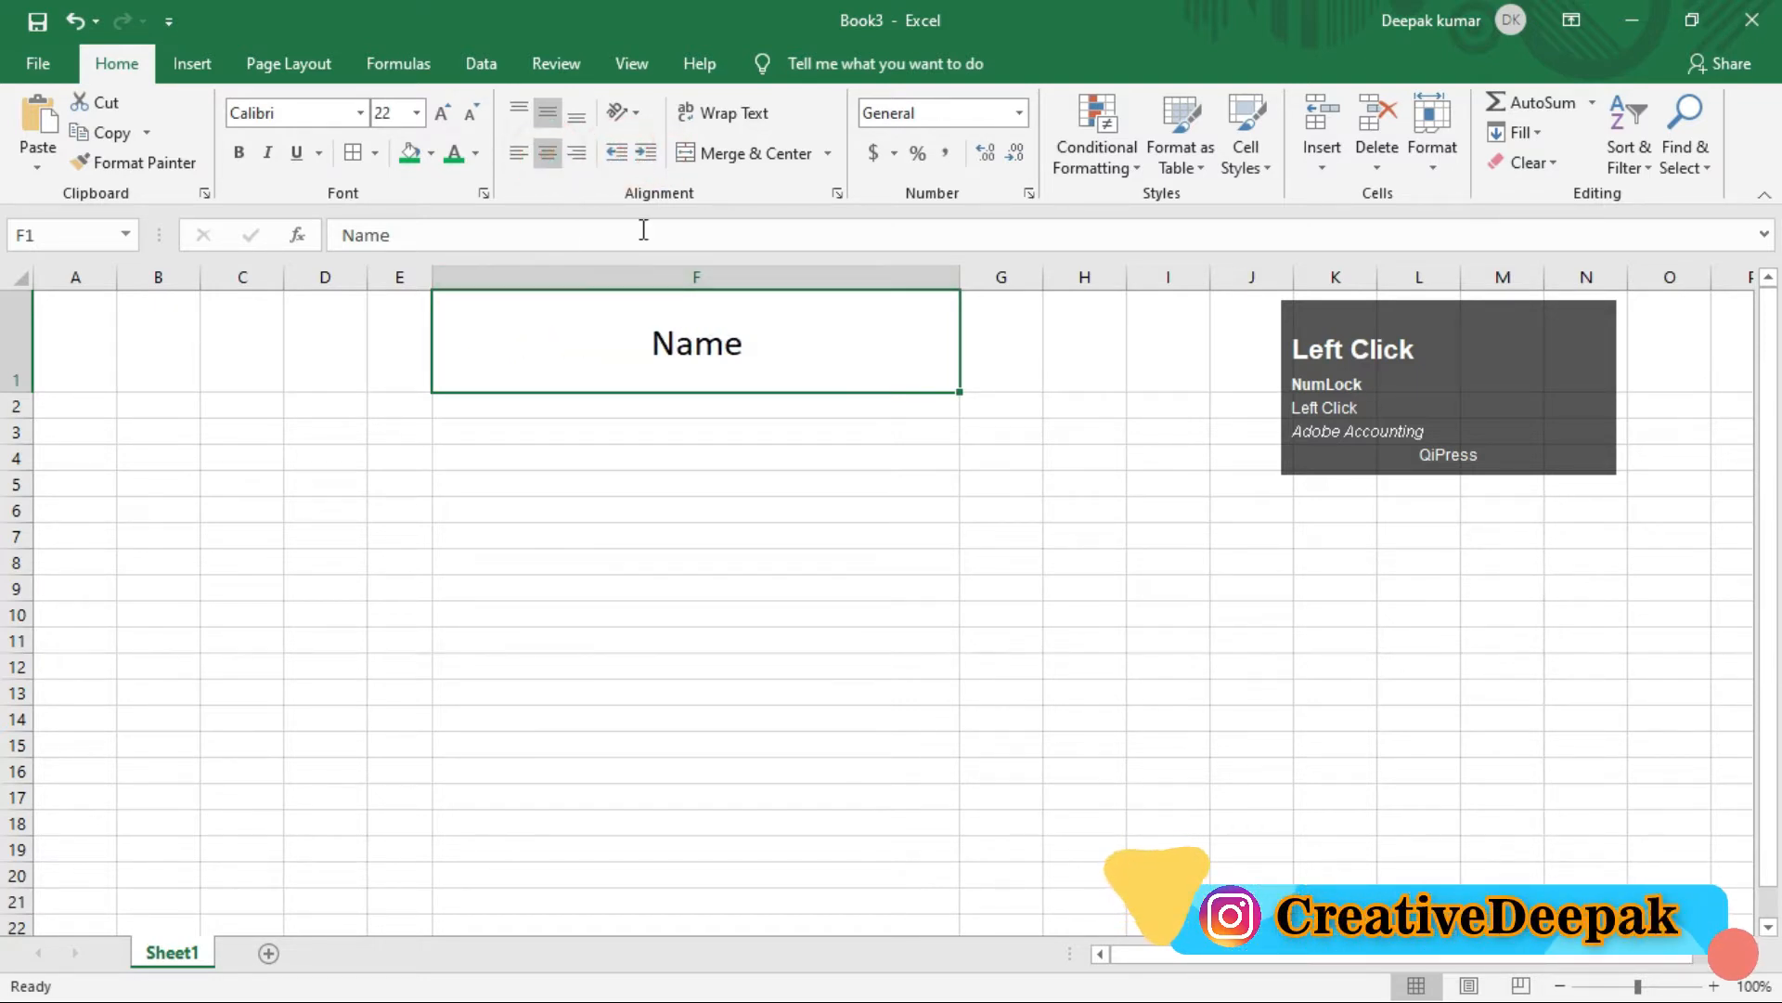
# - Review the text orientation options available for cell F1 without applying any of them
pyautogui.click(633, 117)
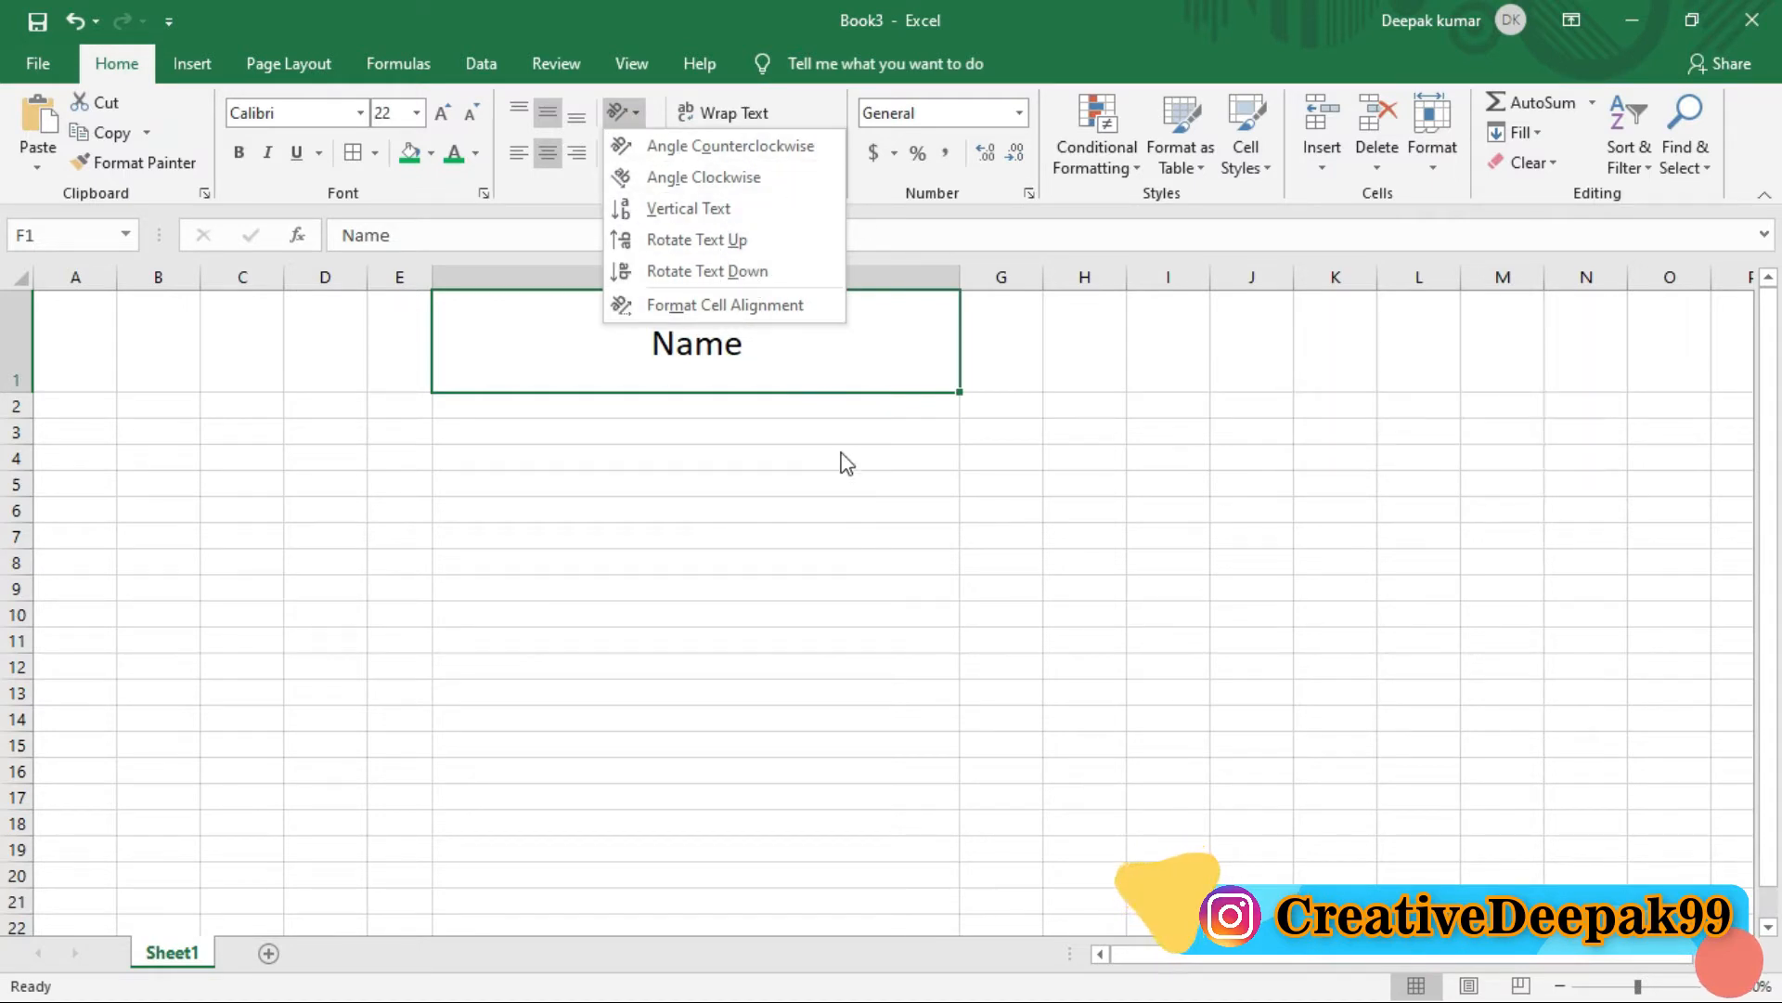
pyautogui.click(717, 568)
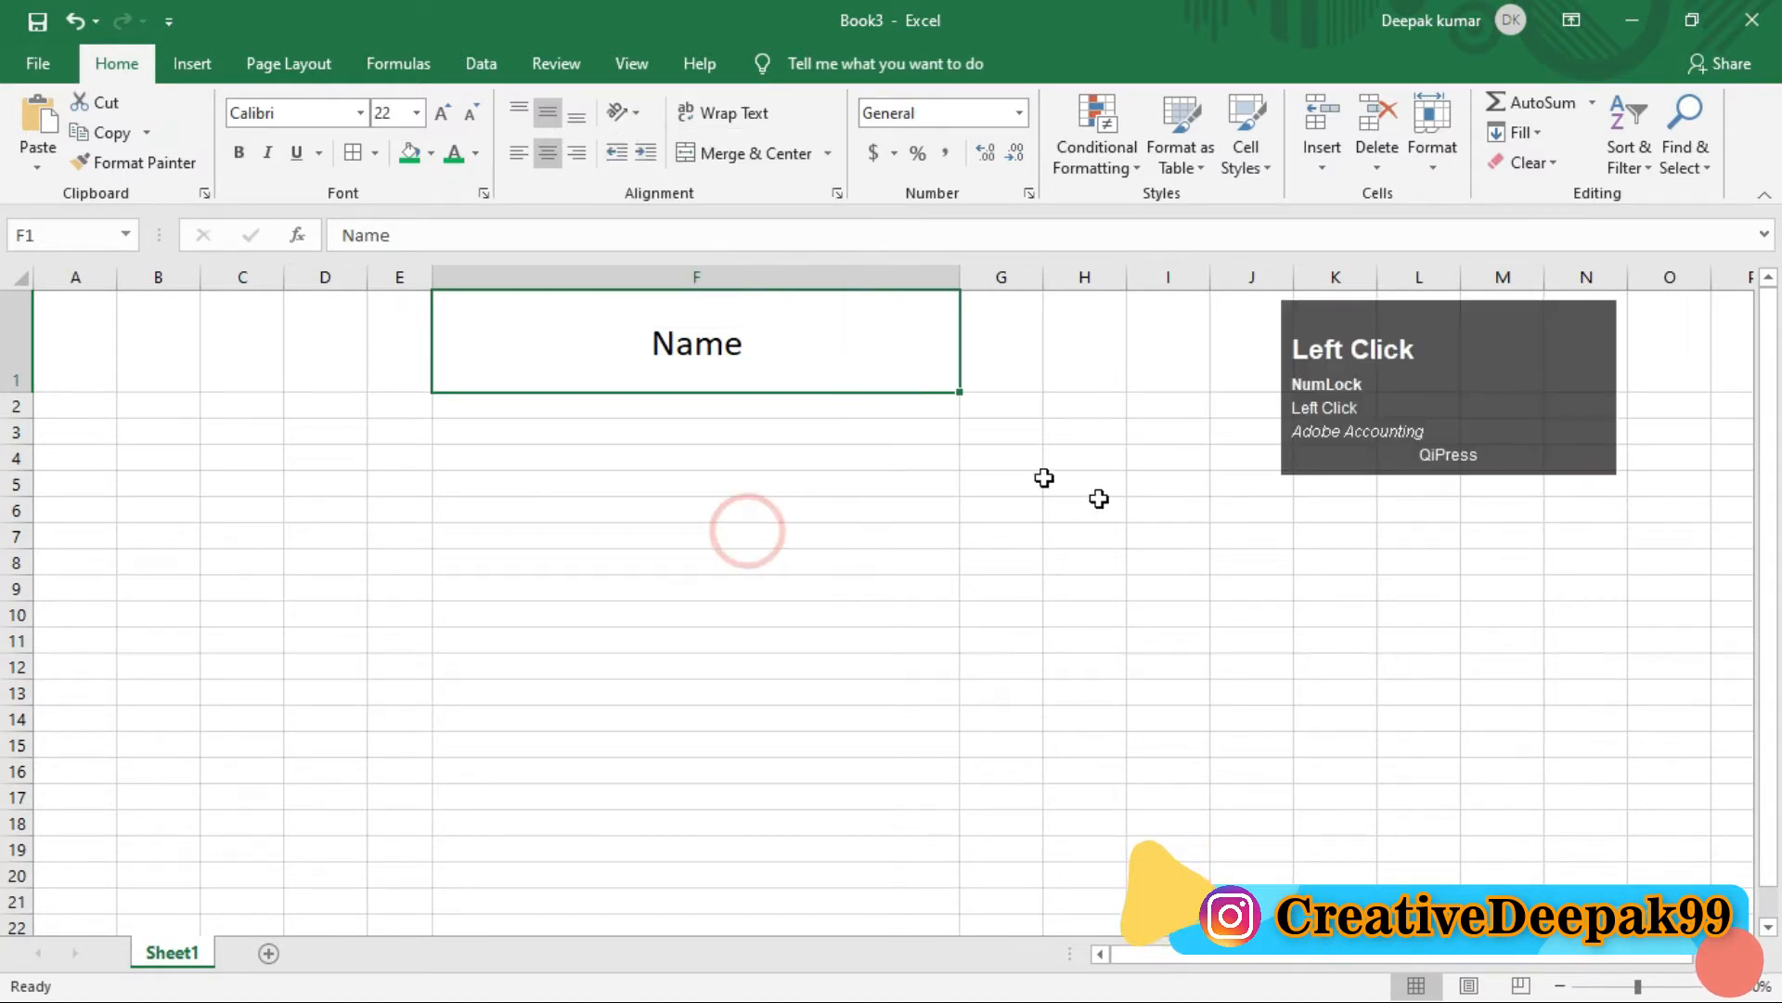
# - Add a new worksheet to the workbook after Sheet1
pyautogui.scroll(-1, 791, 669)
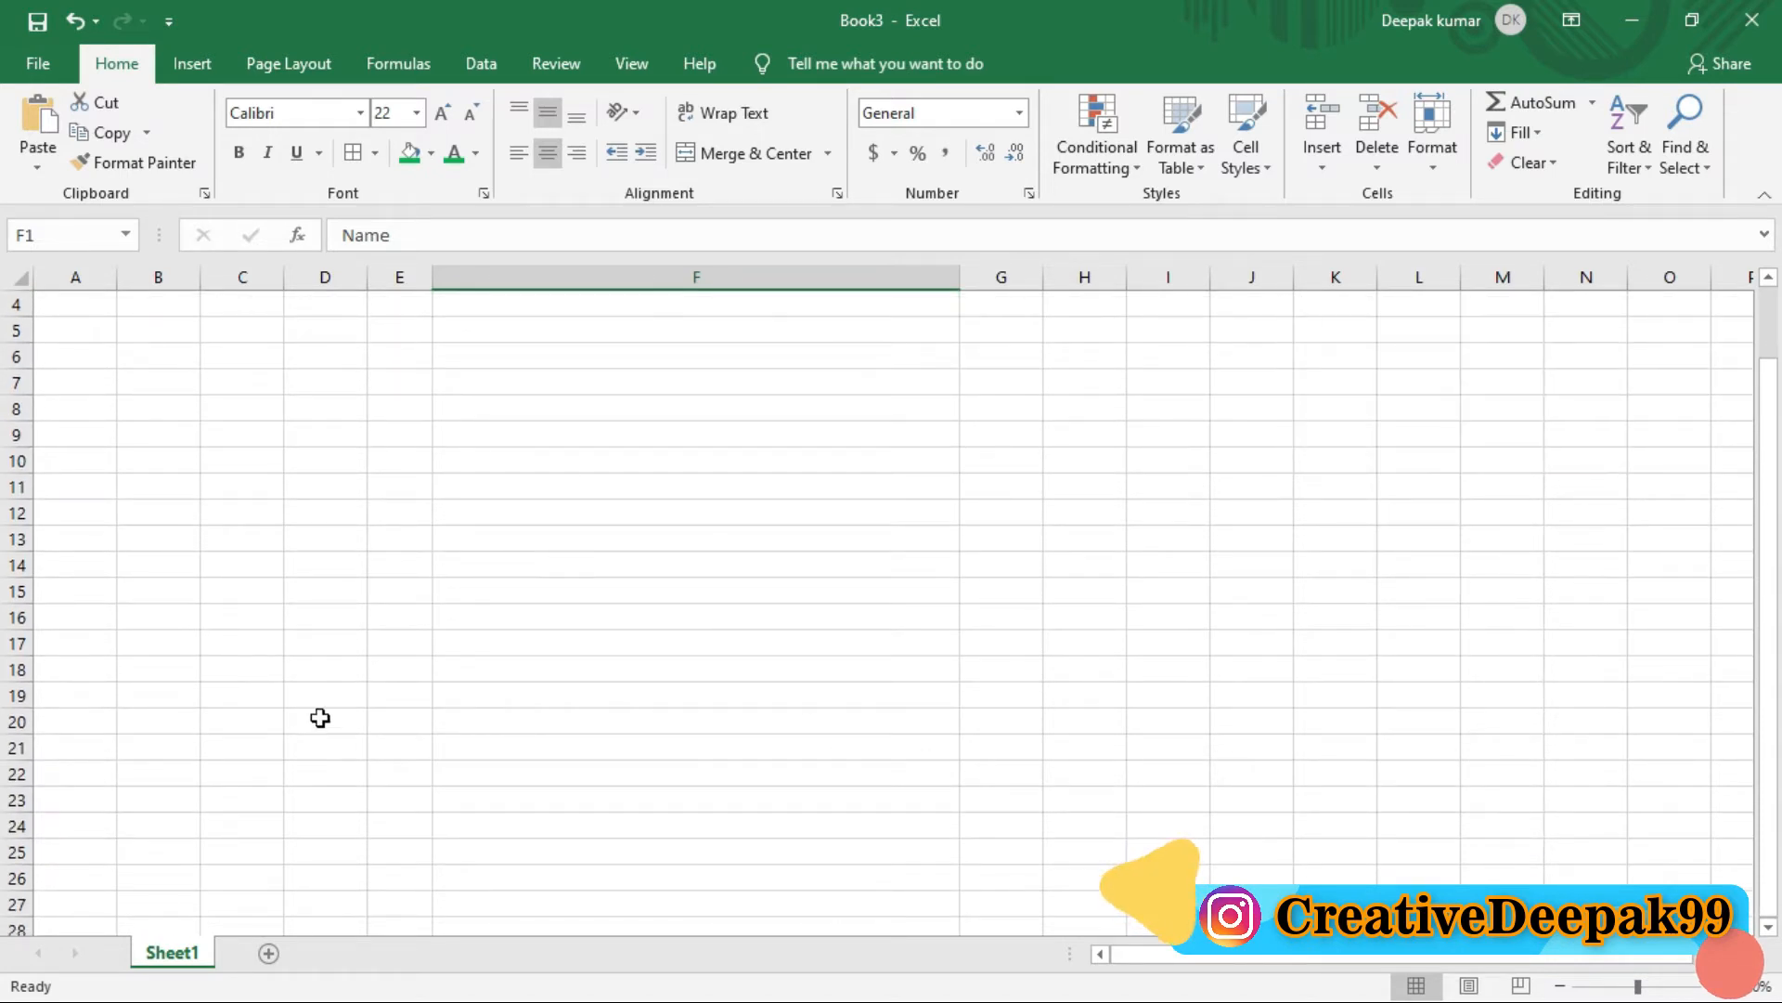
pyautogui.click(271, 955)
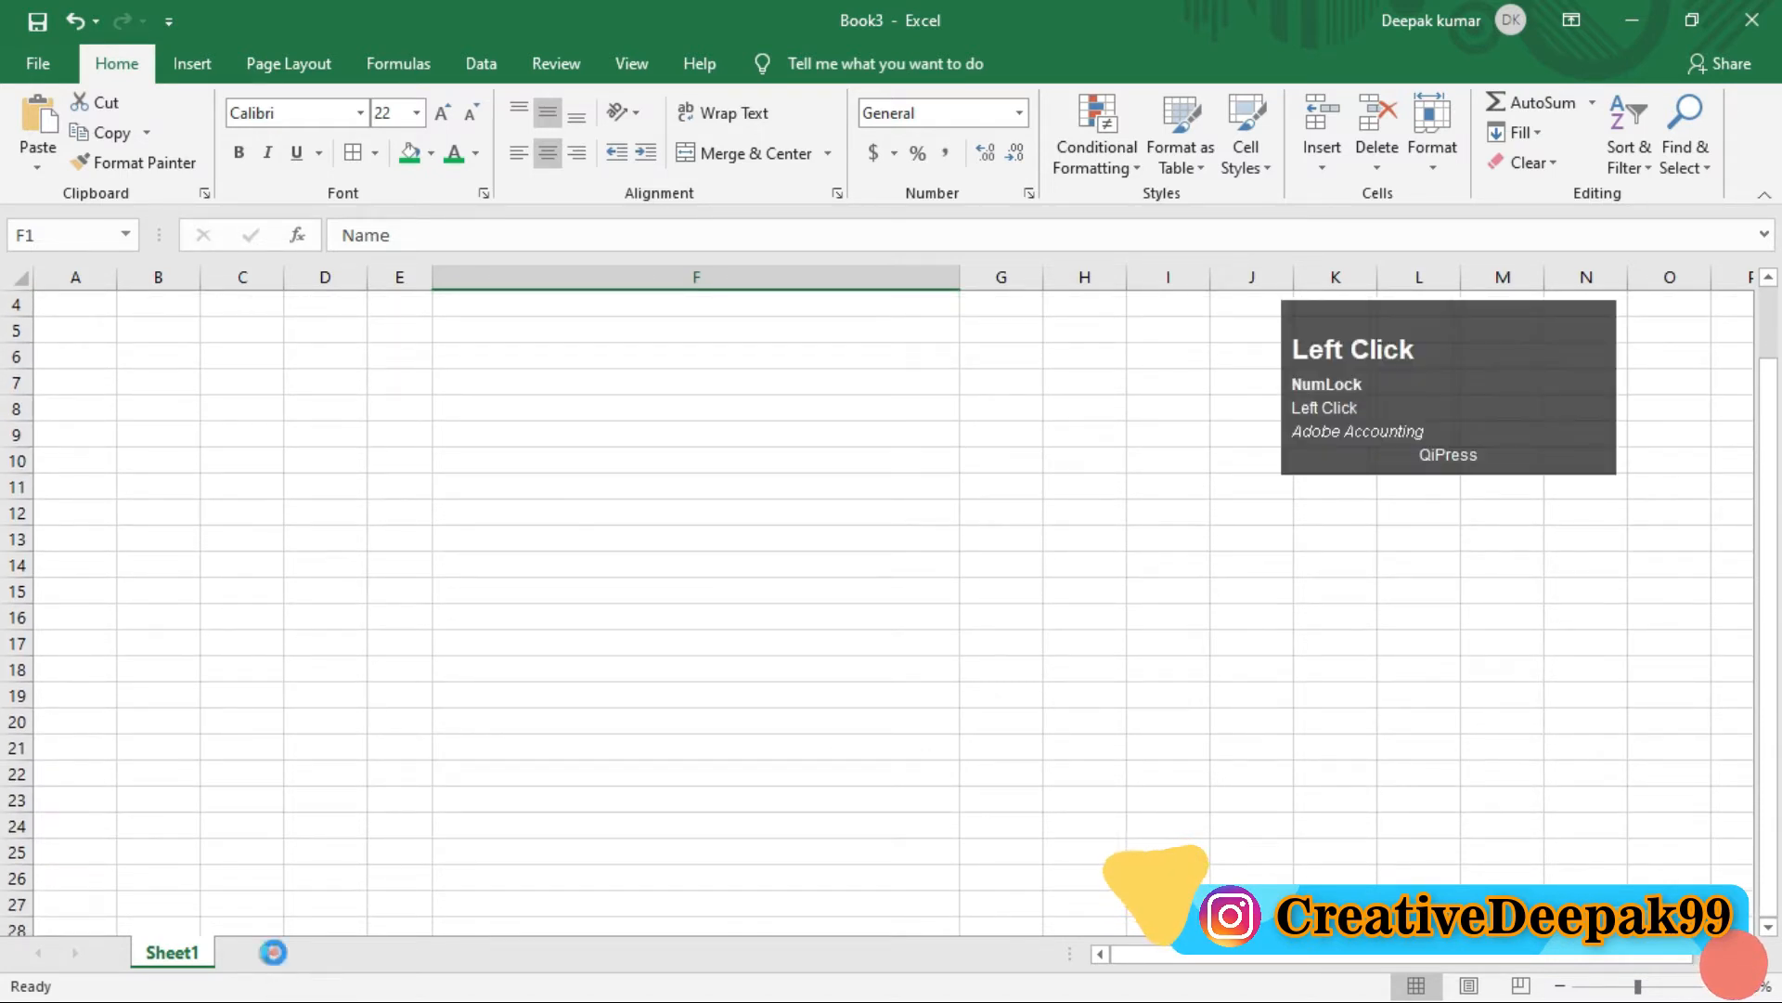
# - Enter the headings NAME and CLASS in cells A1 and B1 of Sheet2
pyautogui.scroll(1, 146, 401)
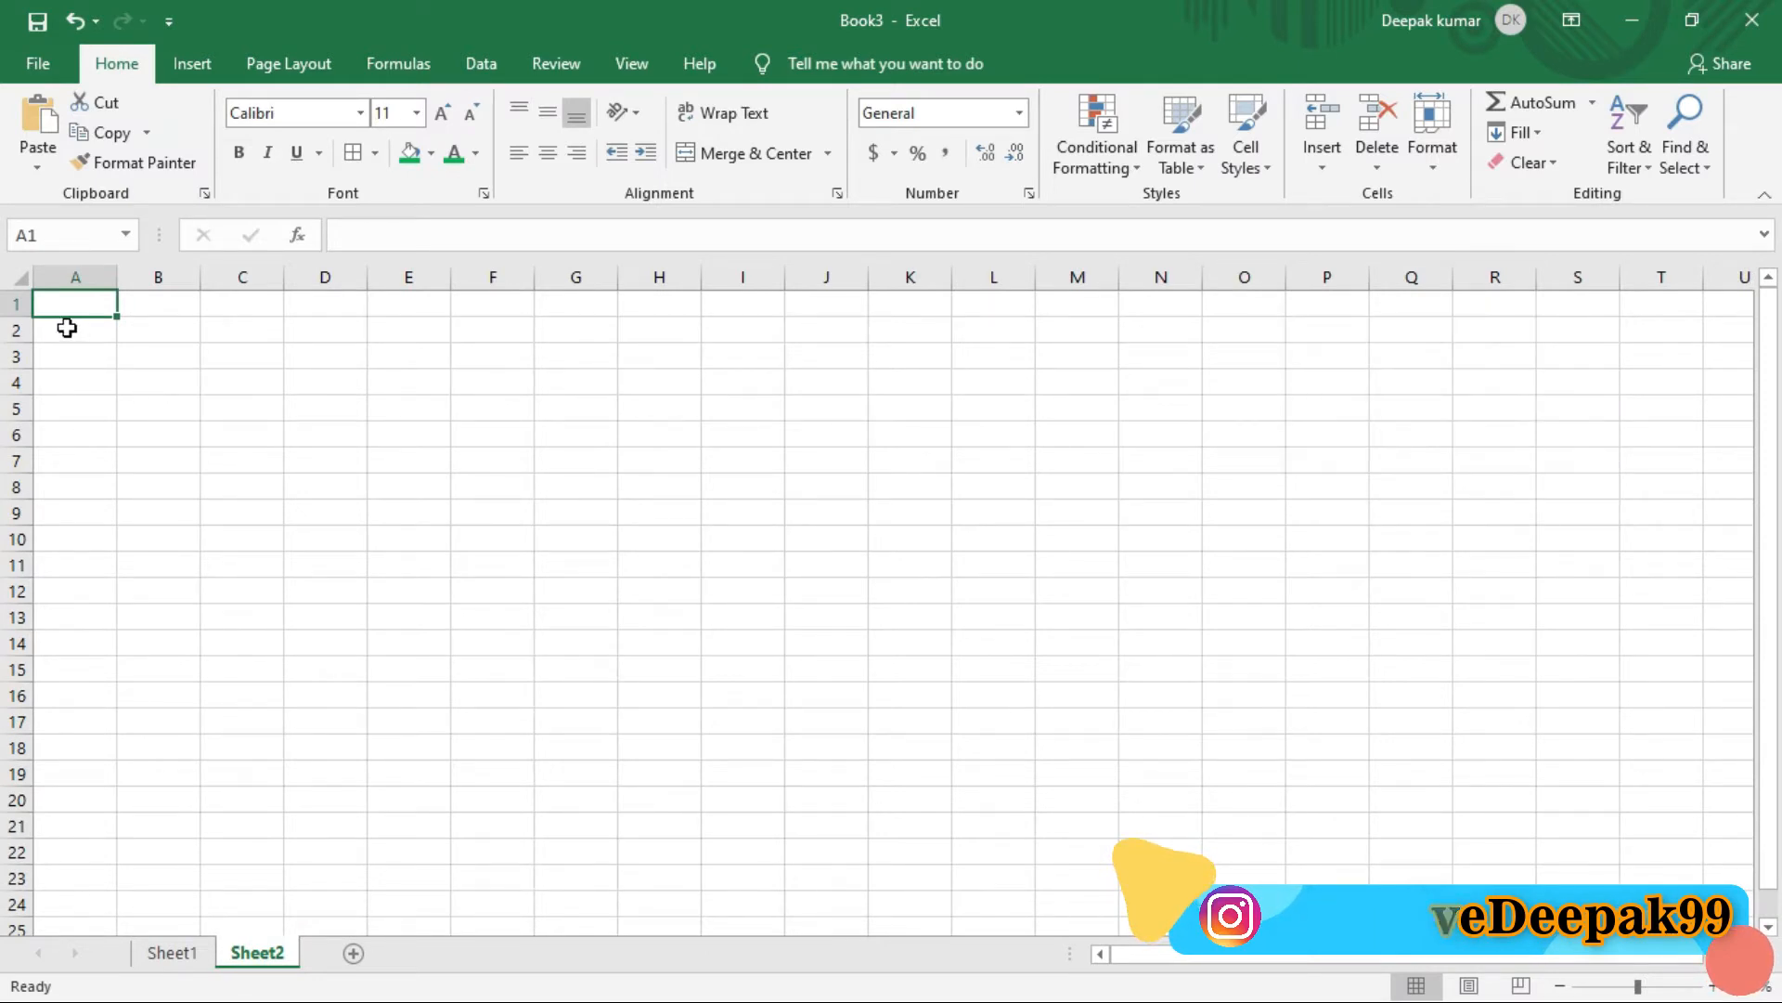
pyautogui.write('n')
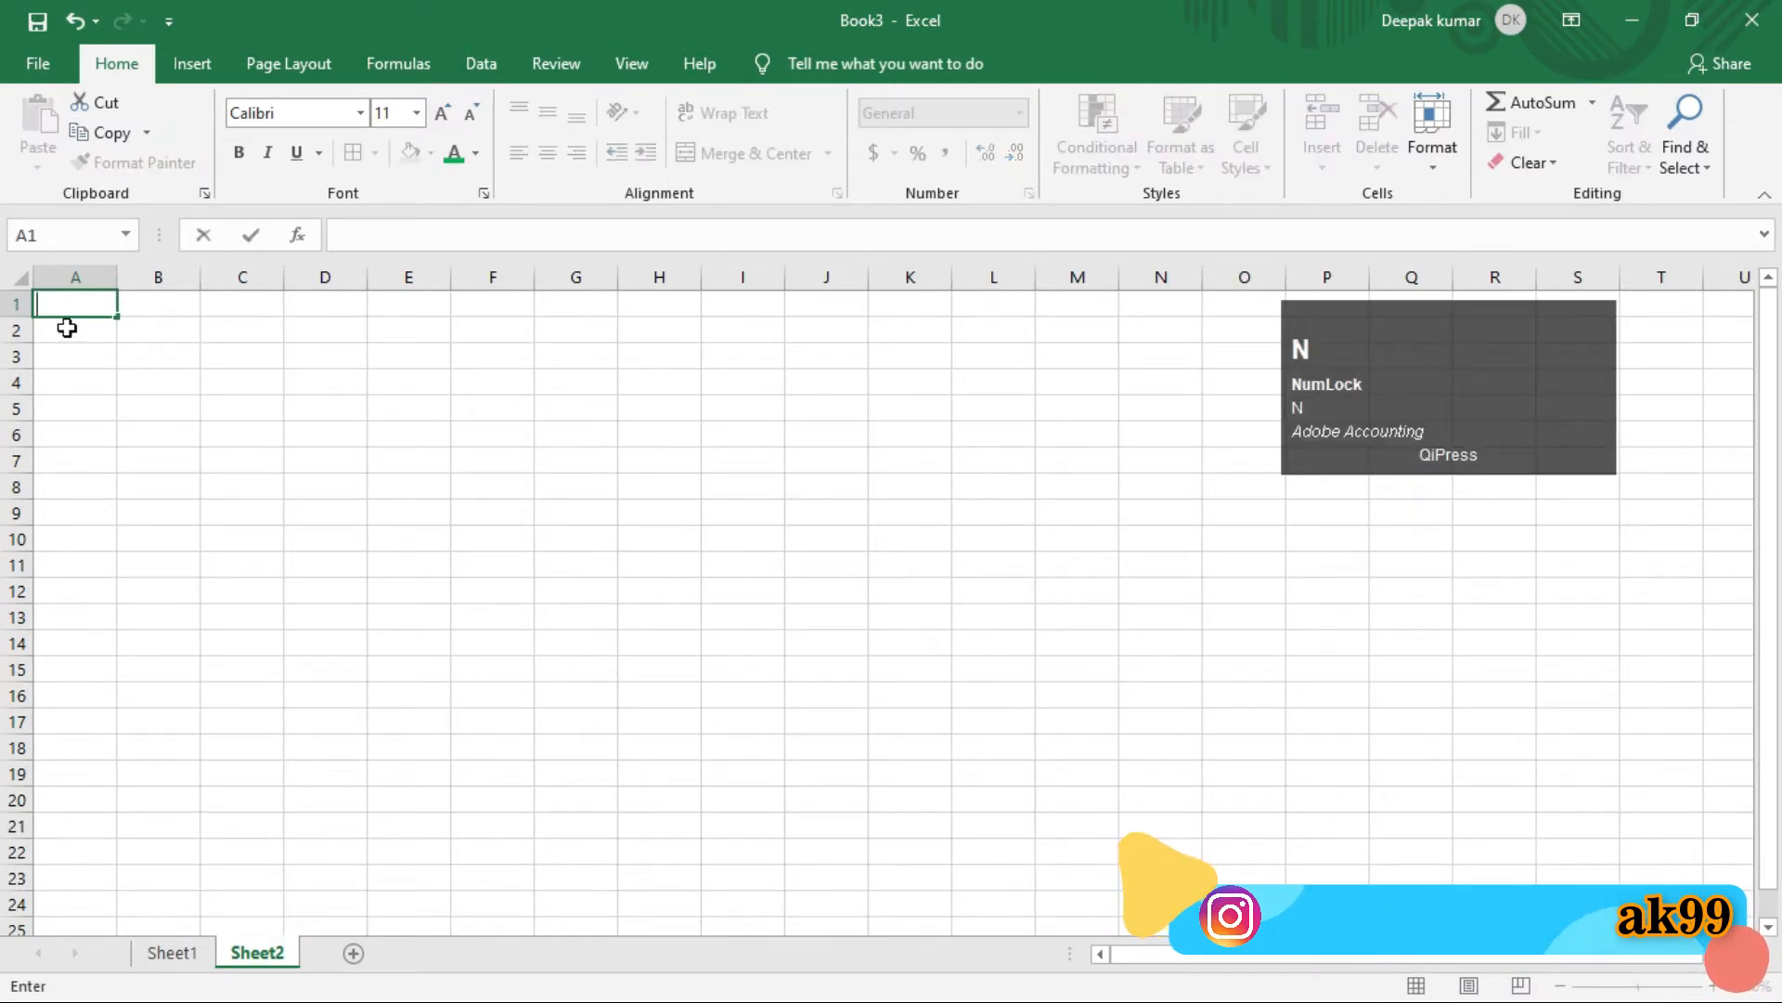
pyautogui.press('BackSpace')
pyautogui.press('capslock')
pyautogui.write('NAME')
pyautogui.press('Tab')
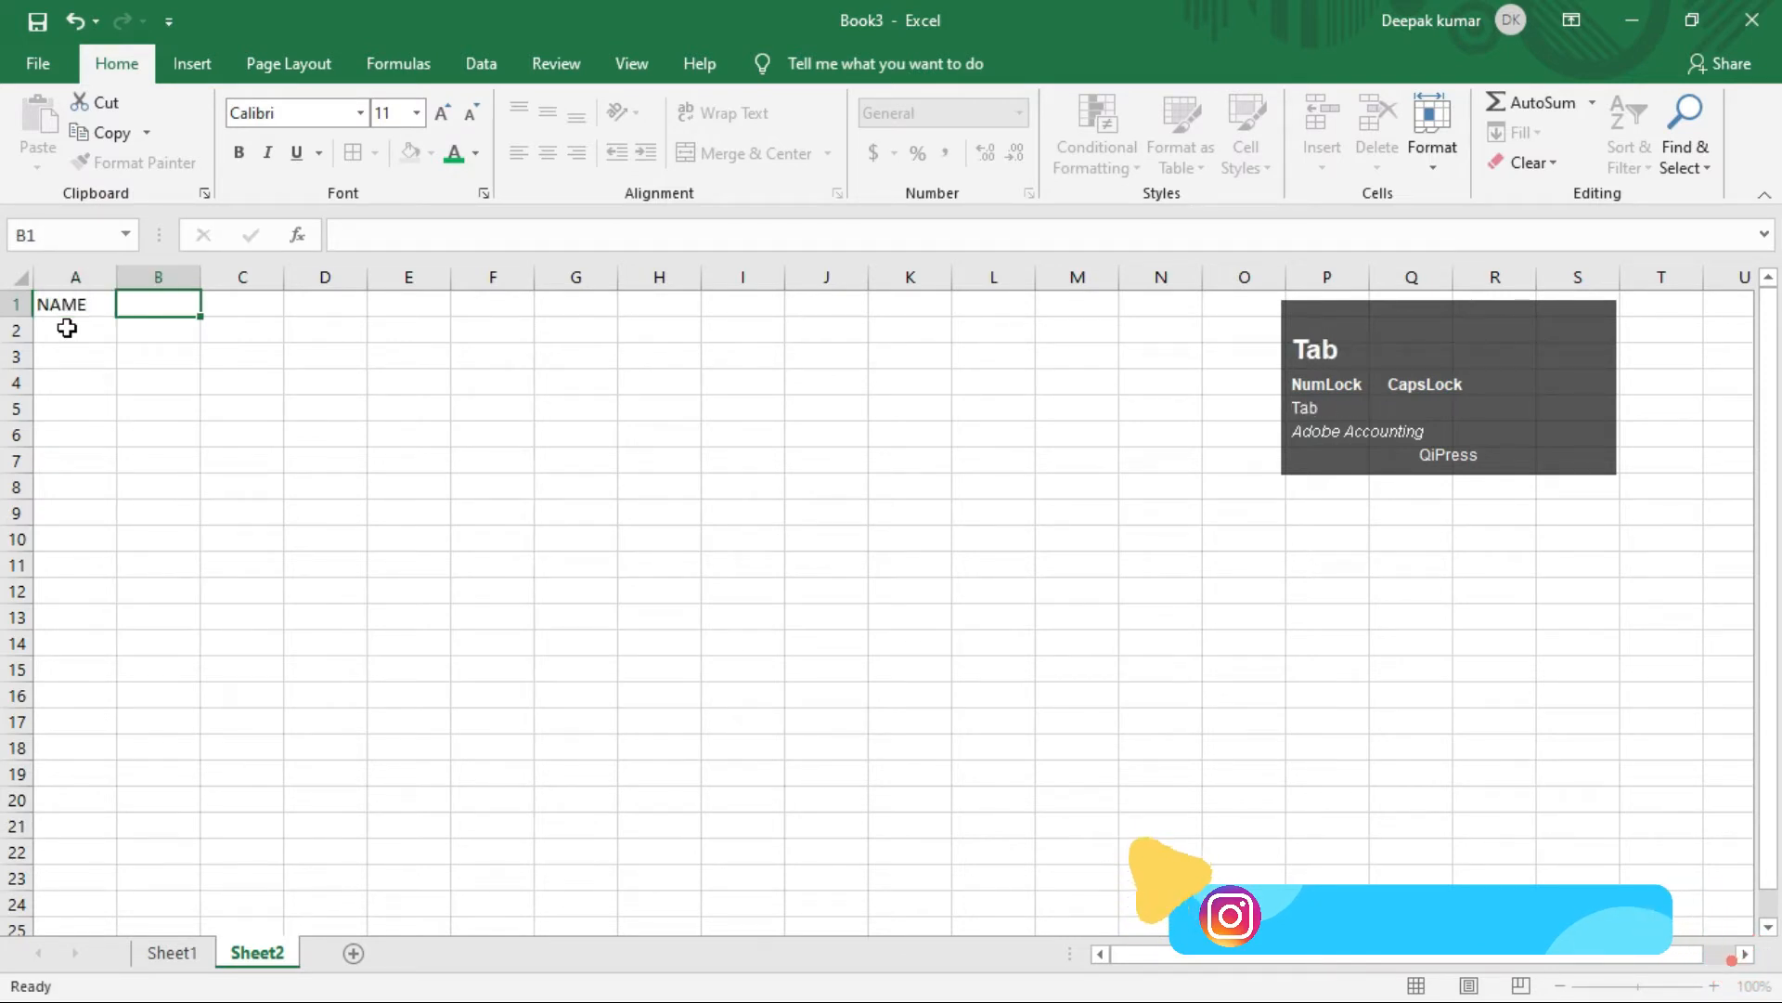
pyautogui.write('CLASS')
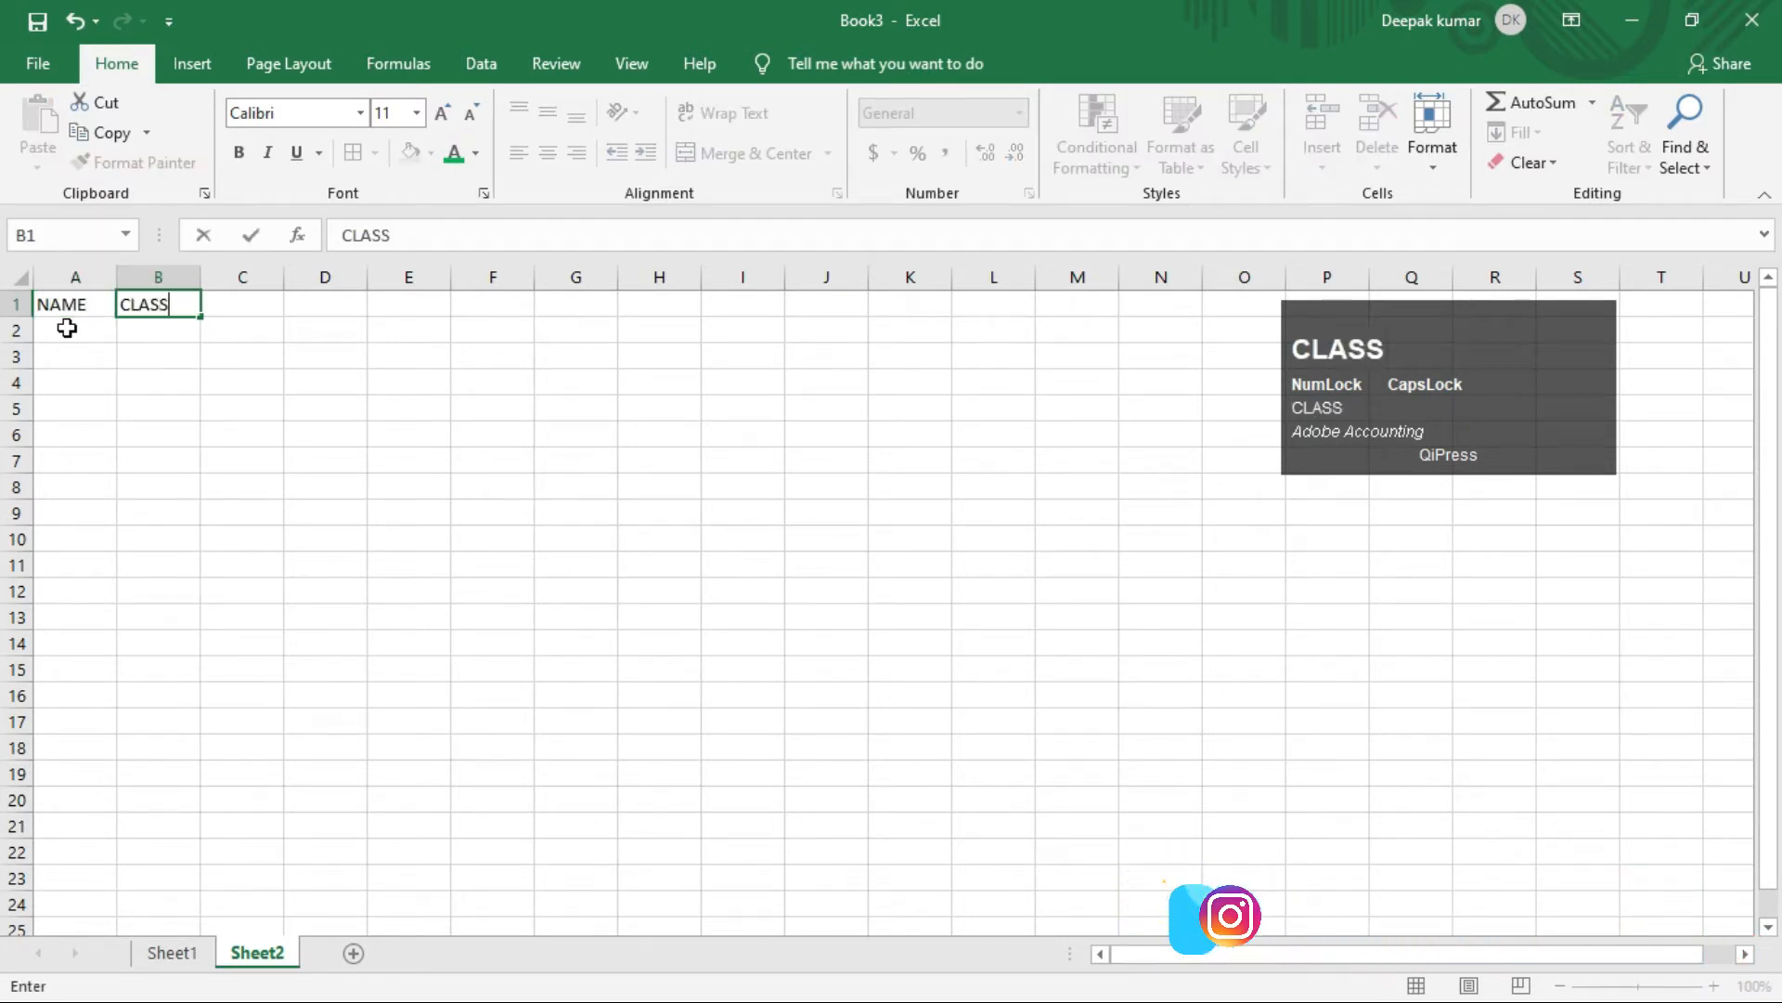
pyautogui.press('Tab')
# - Enter the headings ROLL, MOBILE and ADDRESS in cells C1 to E1
pyautogui.write('RO')
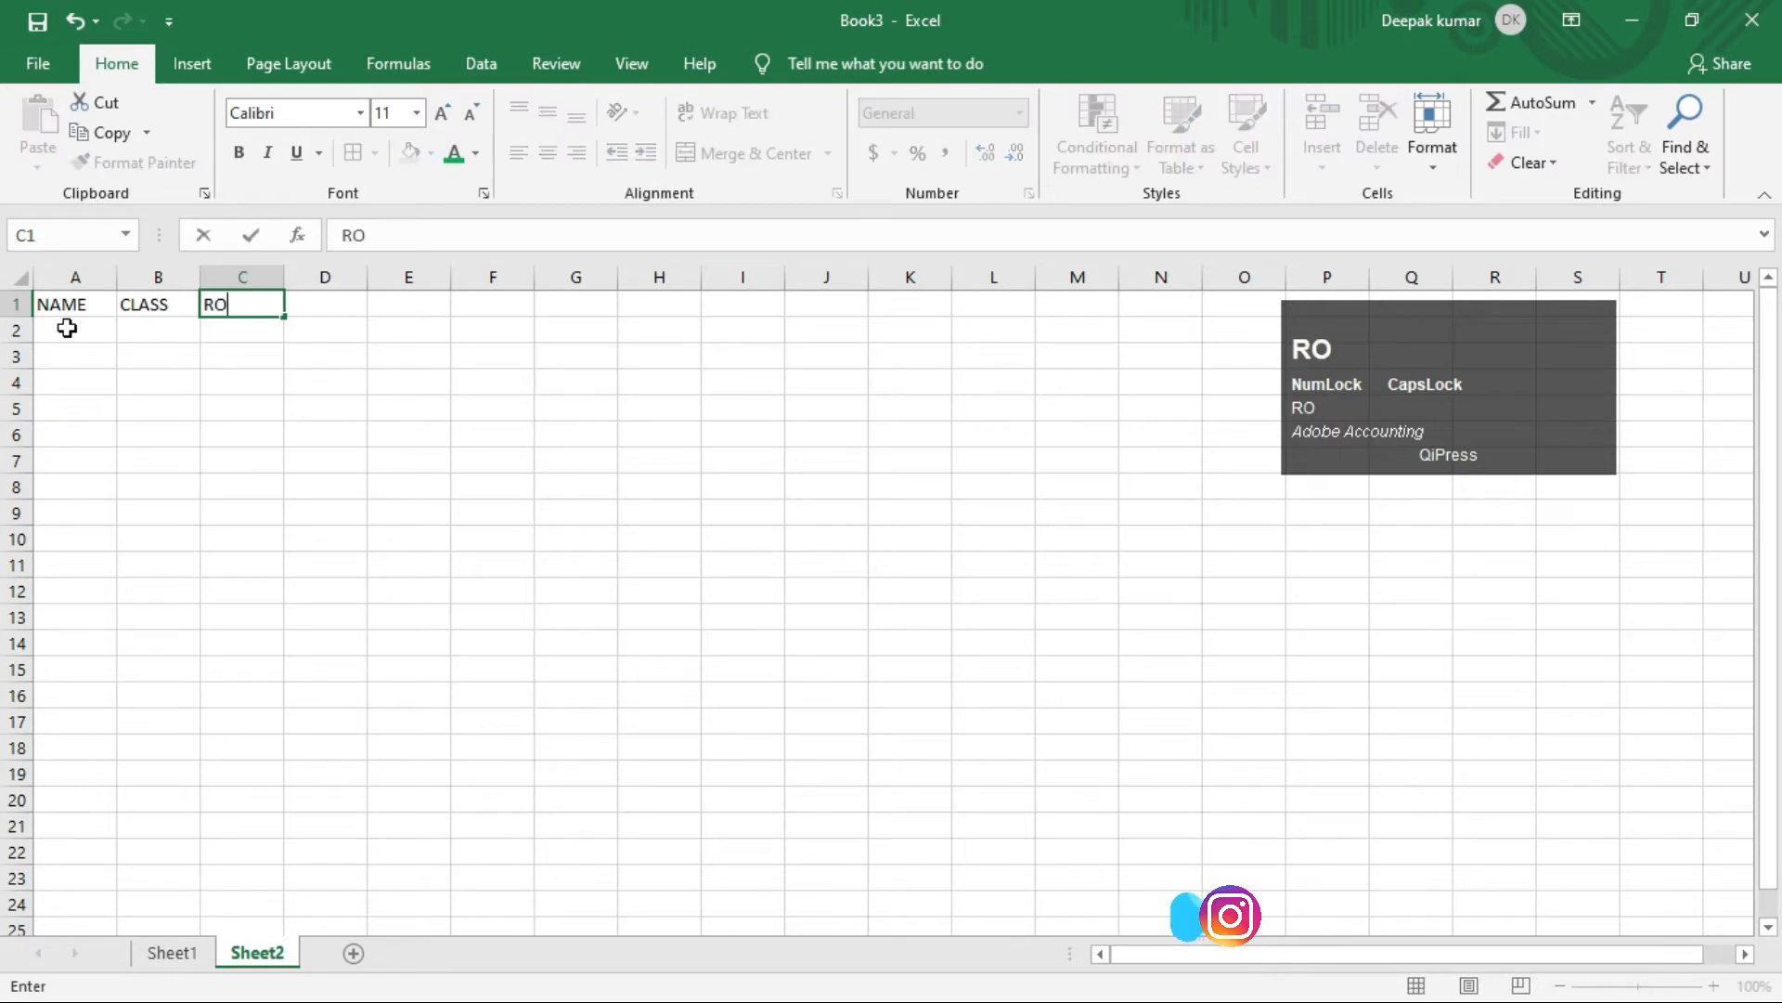
pyautogui.write('LL')
pyautogui.press('Tab')
pyautogui.write('MO')
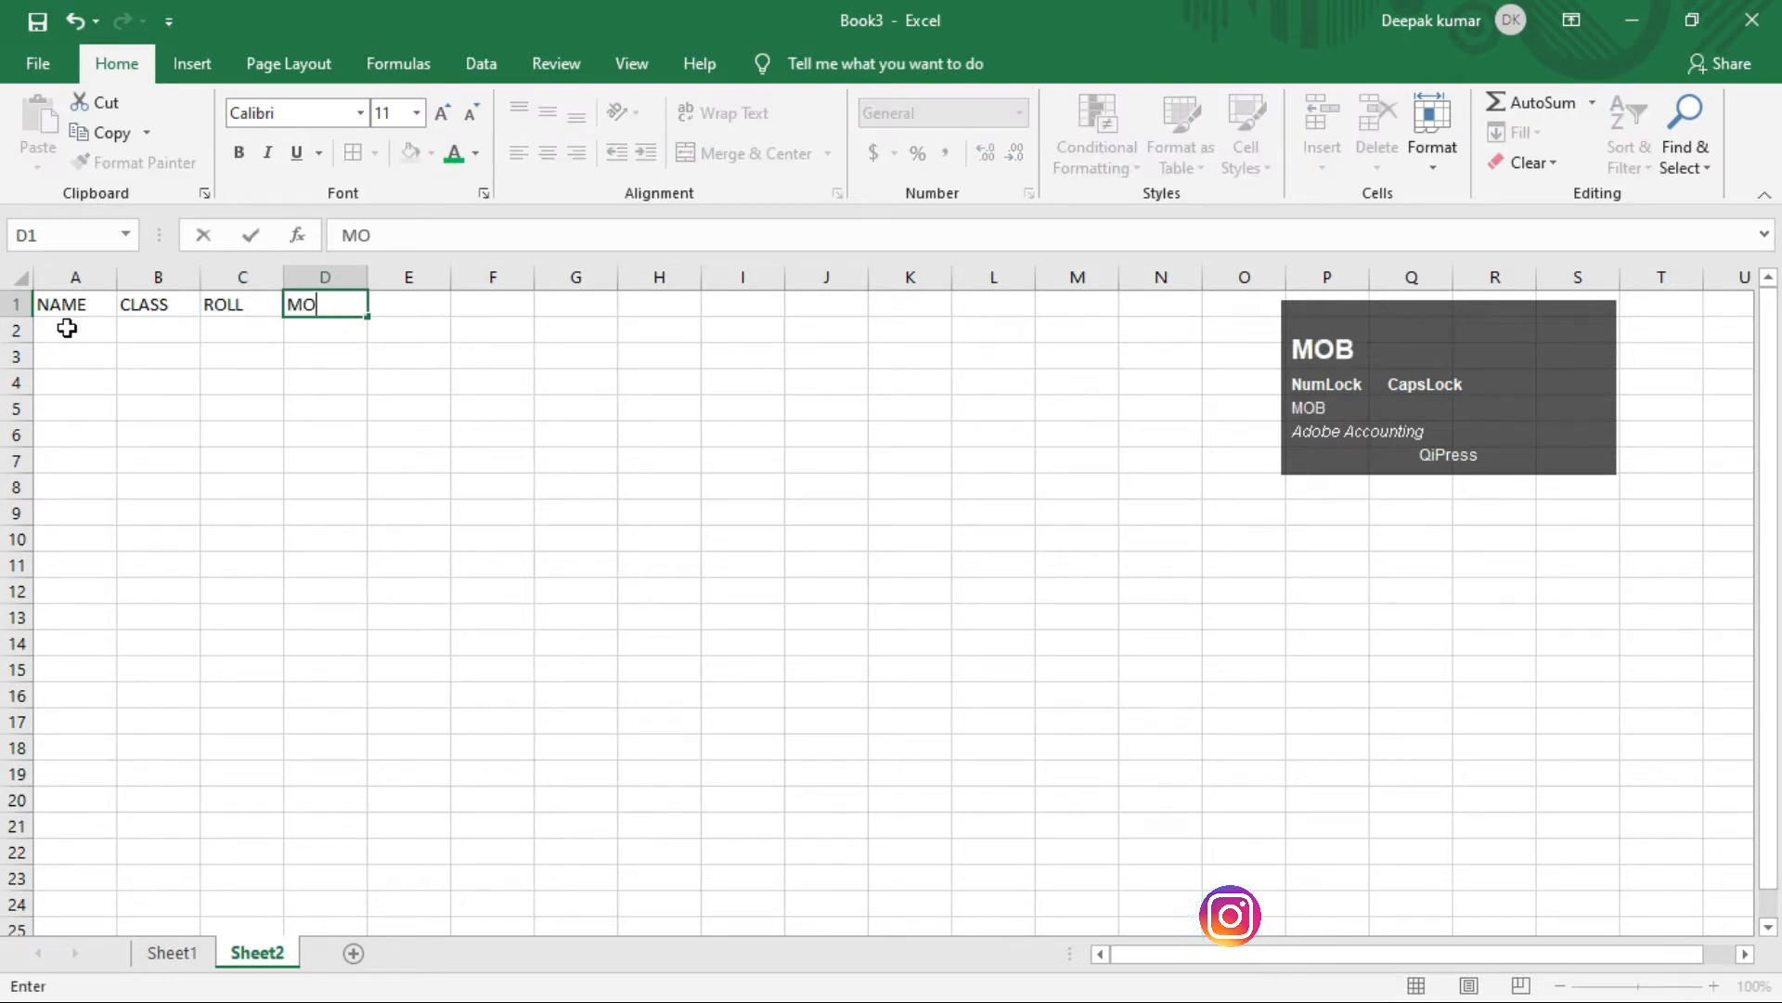
pyautogui.press('Tab')
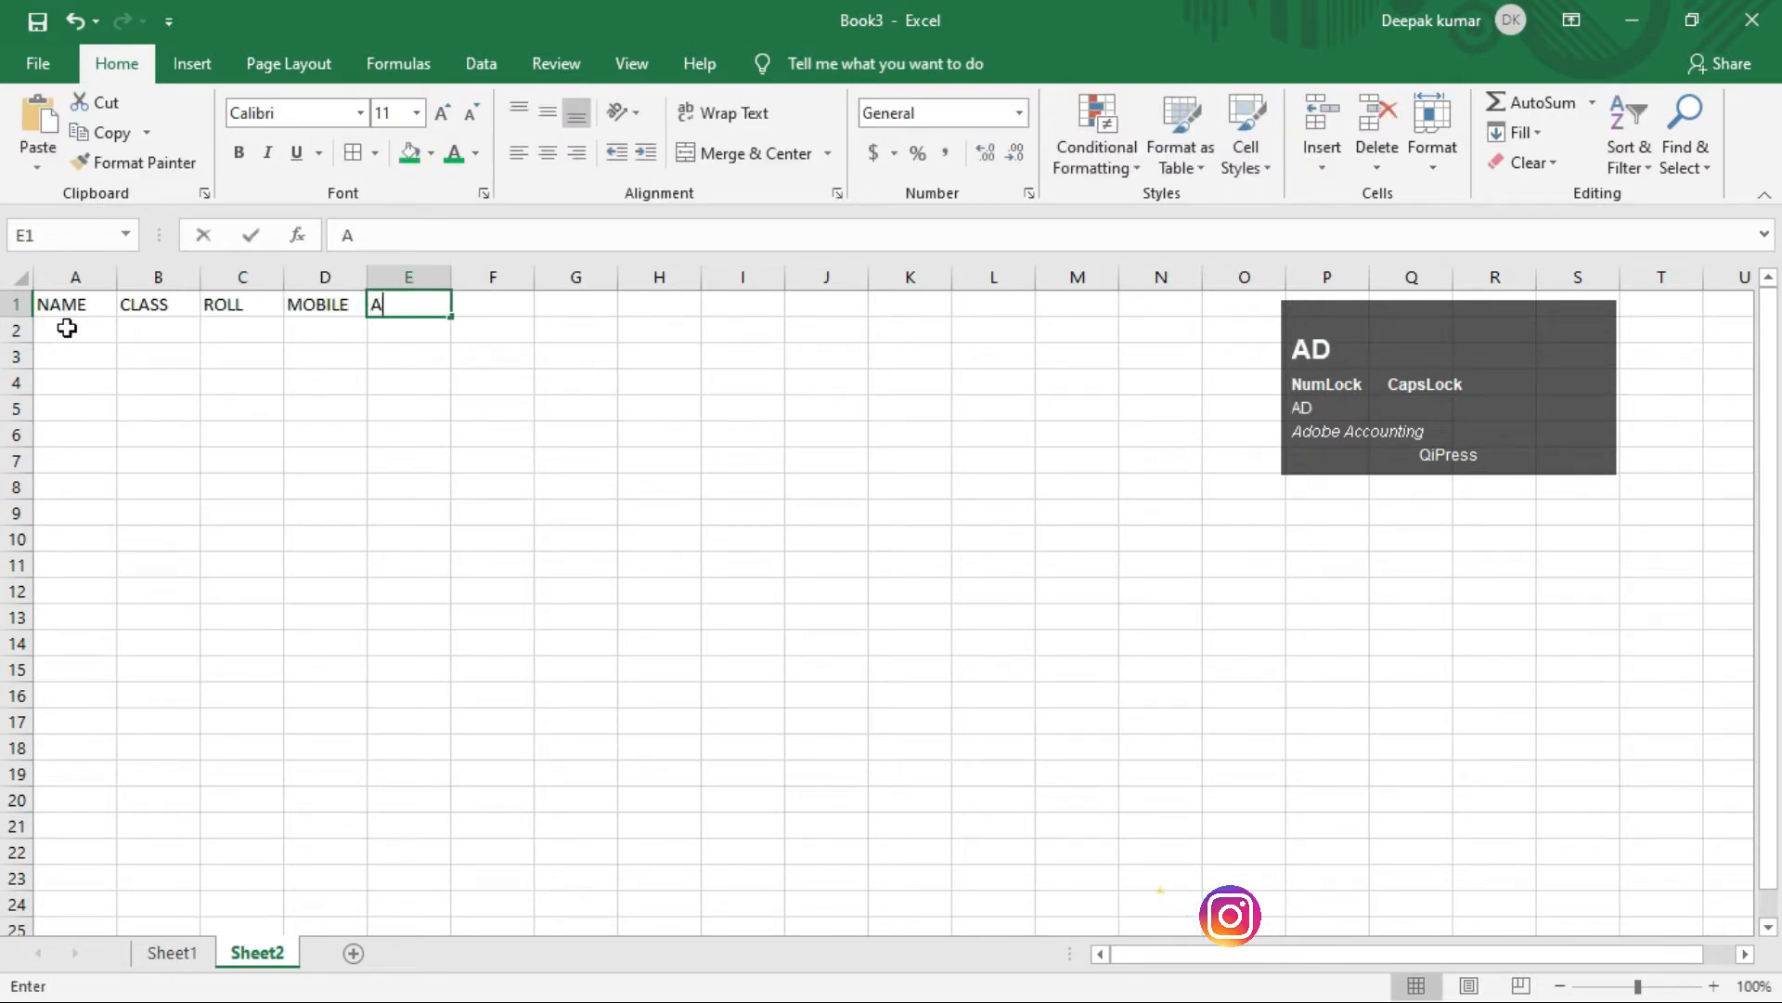
pyautogui.write('ADDRESS')
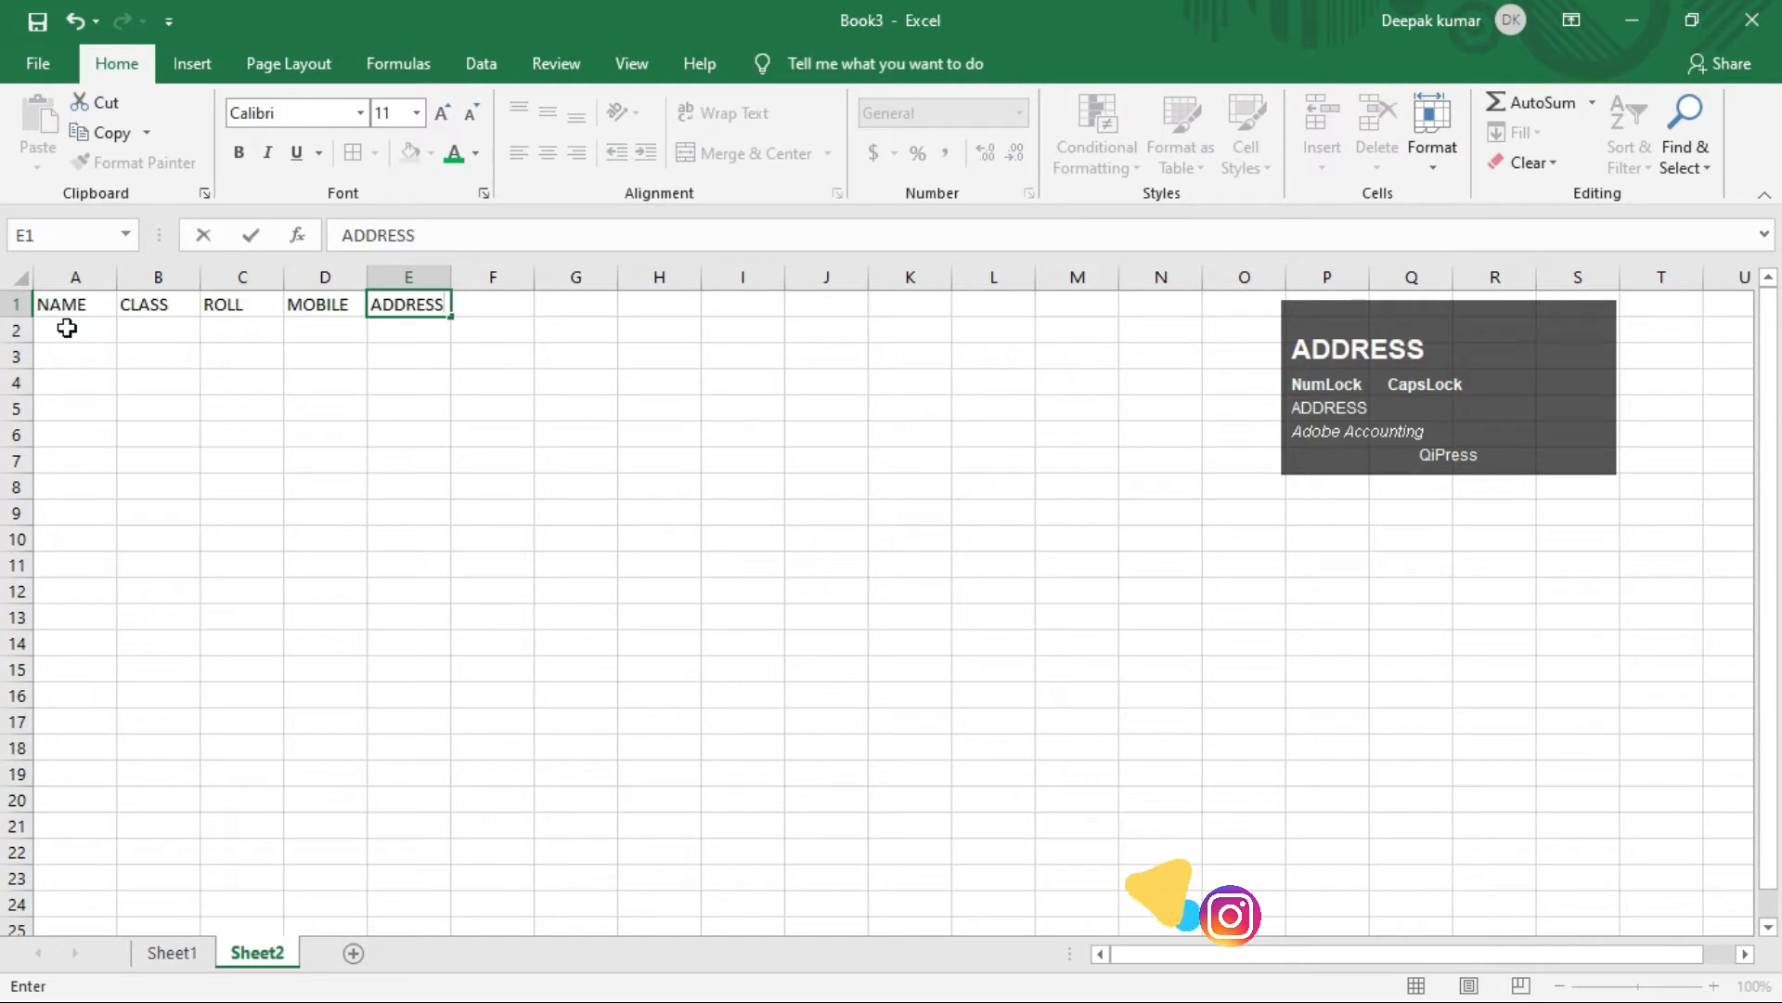
pyautogui.press('Tab')
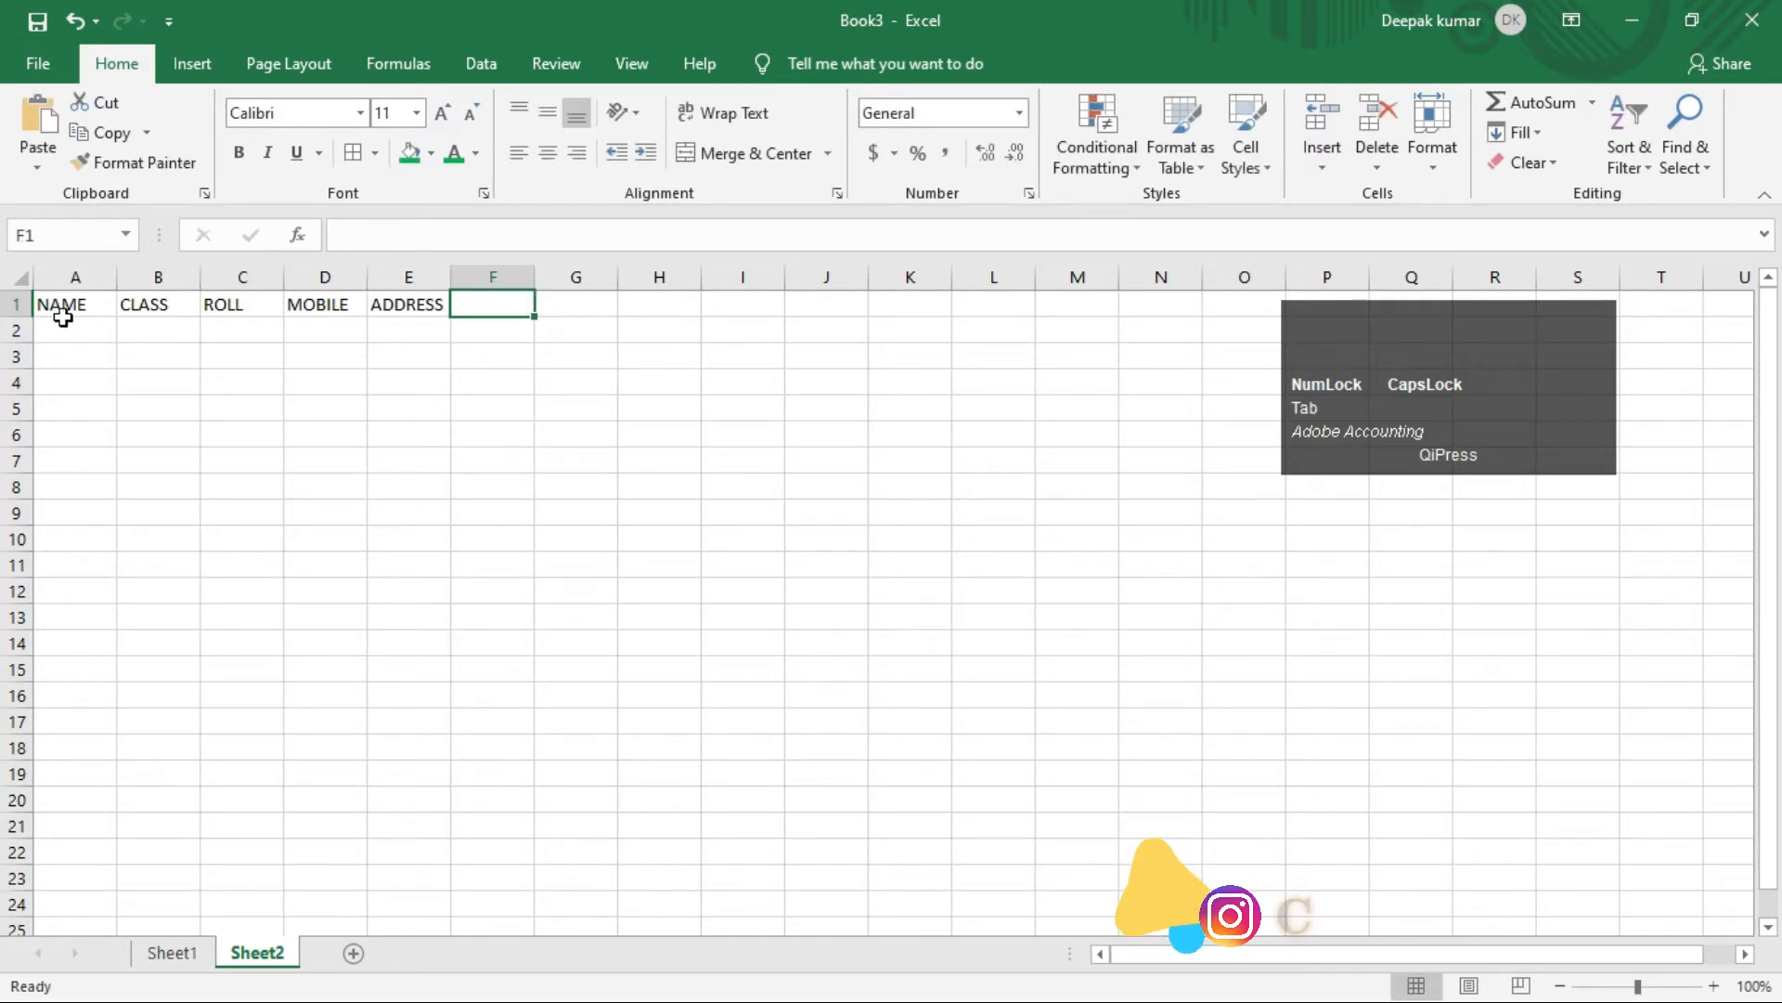
# - Select the headings in A1:E1 and angle their text counterclockwise, switching it to clockwise
pyautogui.moveTo(59, 304); pyautogui.dragTo(441, 308)
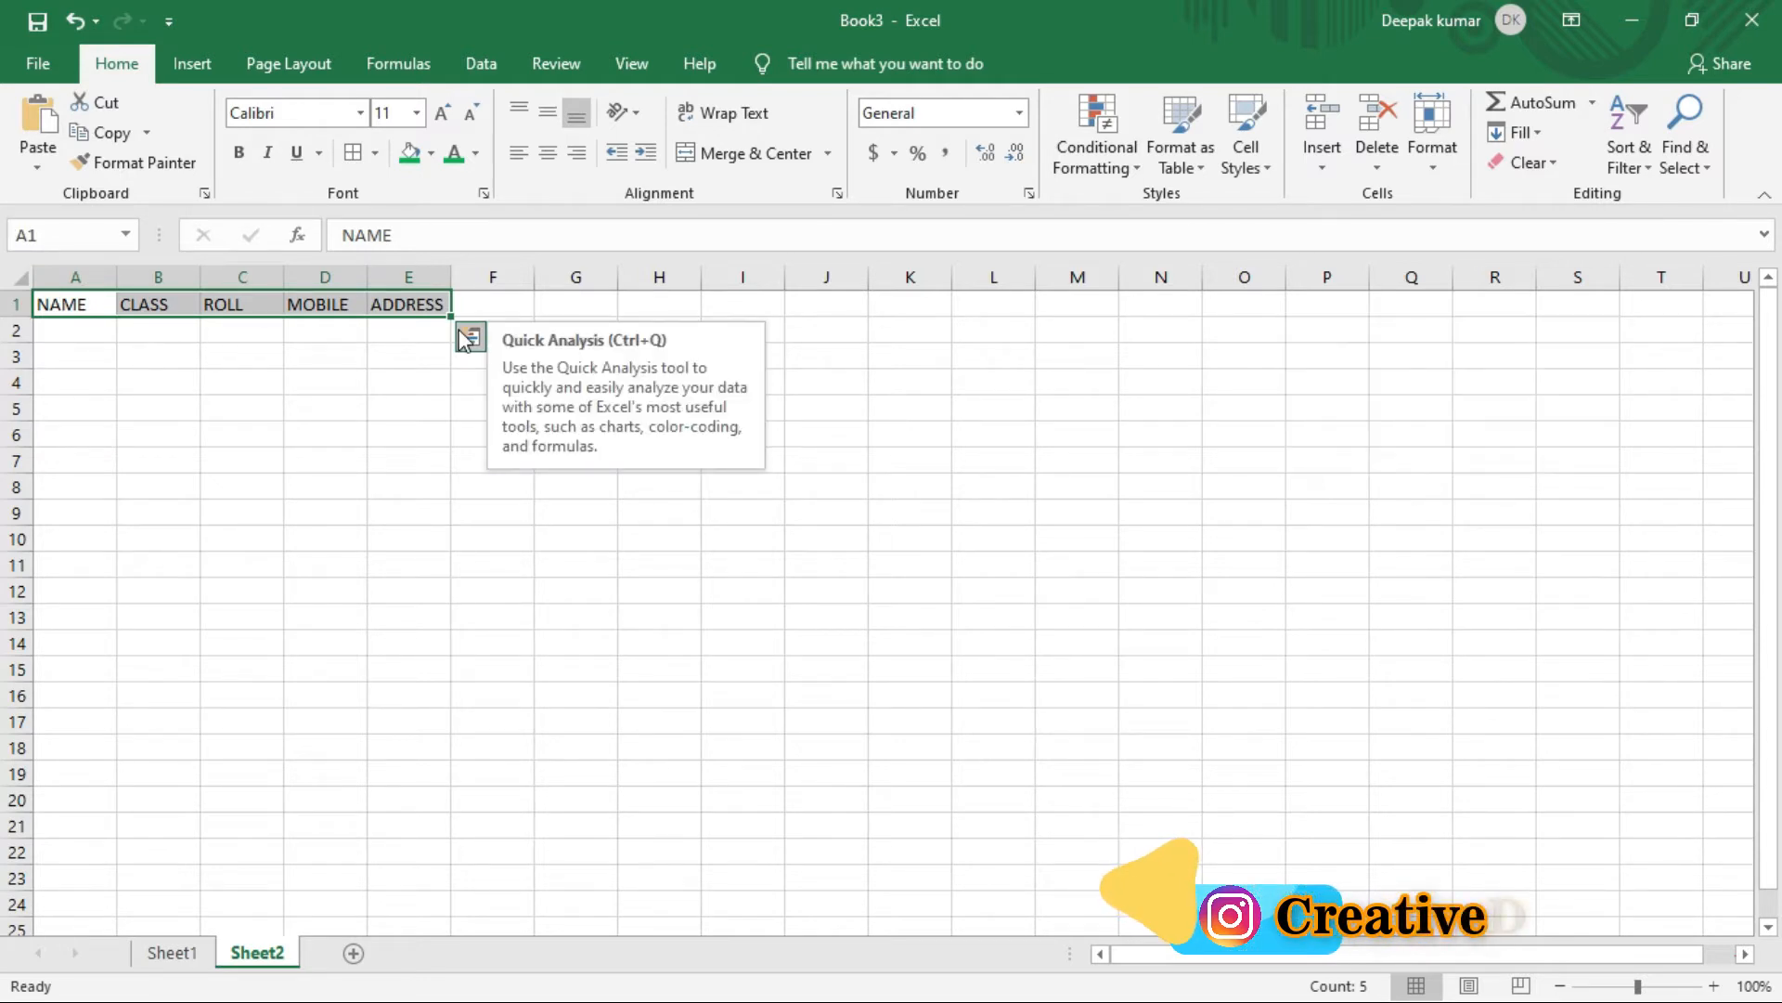
pyautogui.click(620, 113)
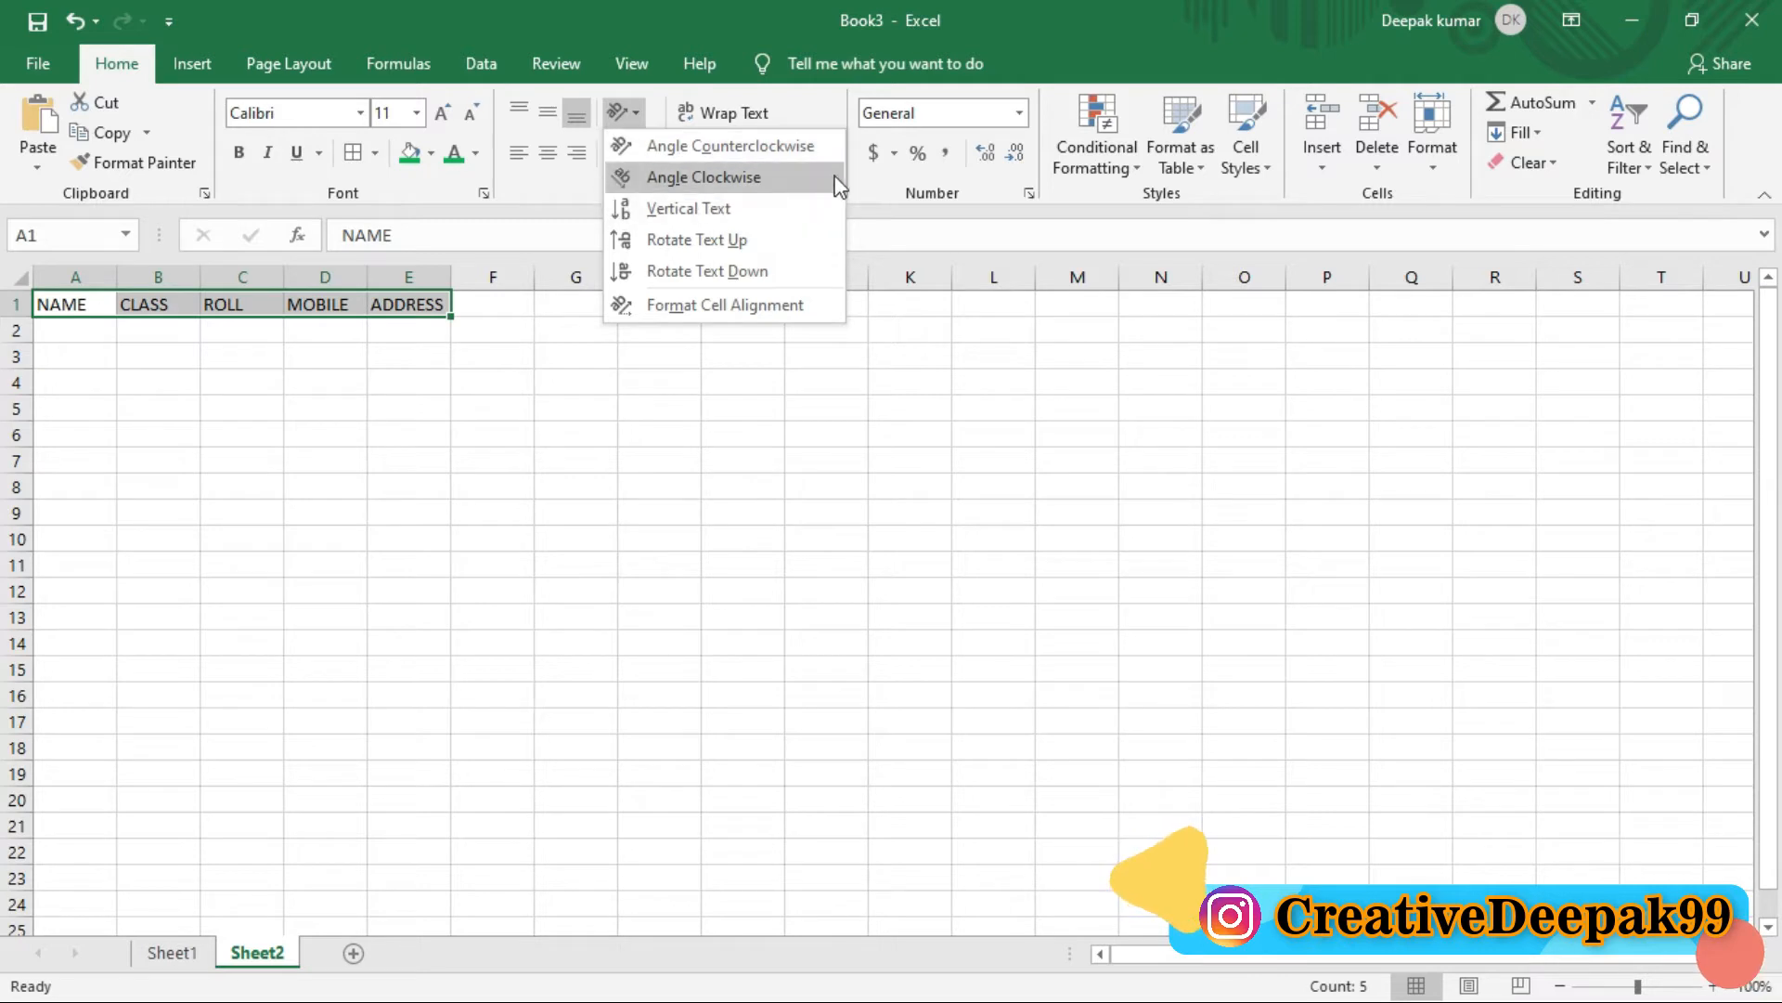
pyautogui.click(721, 149)
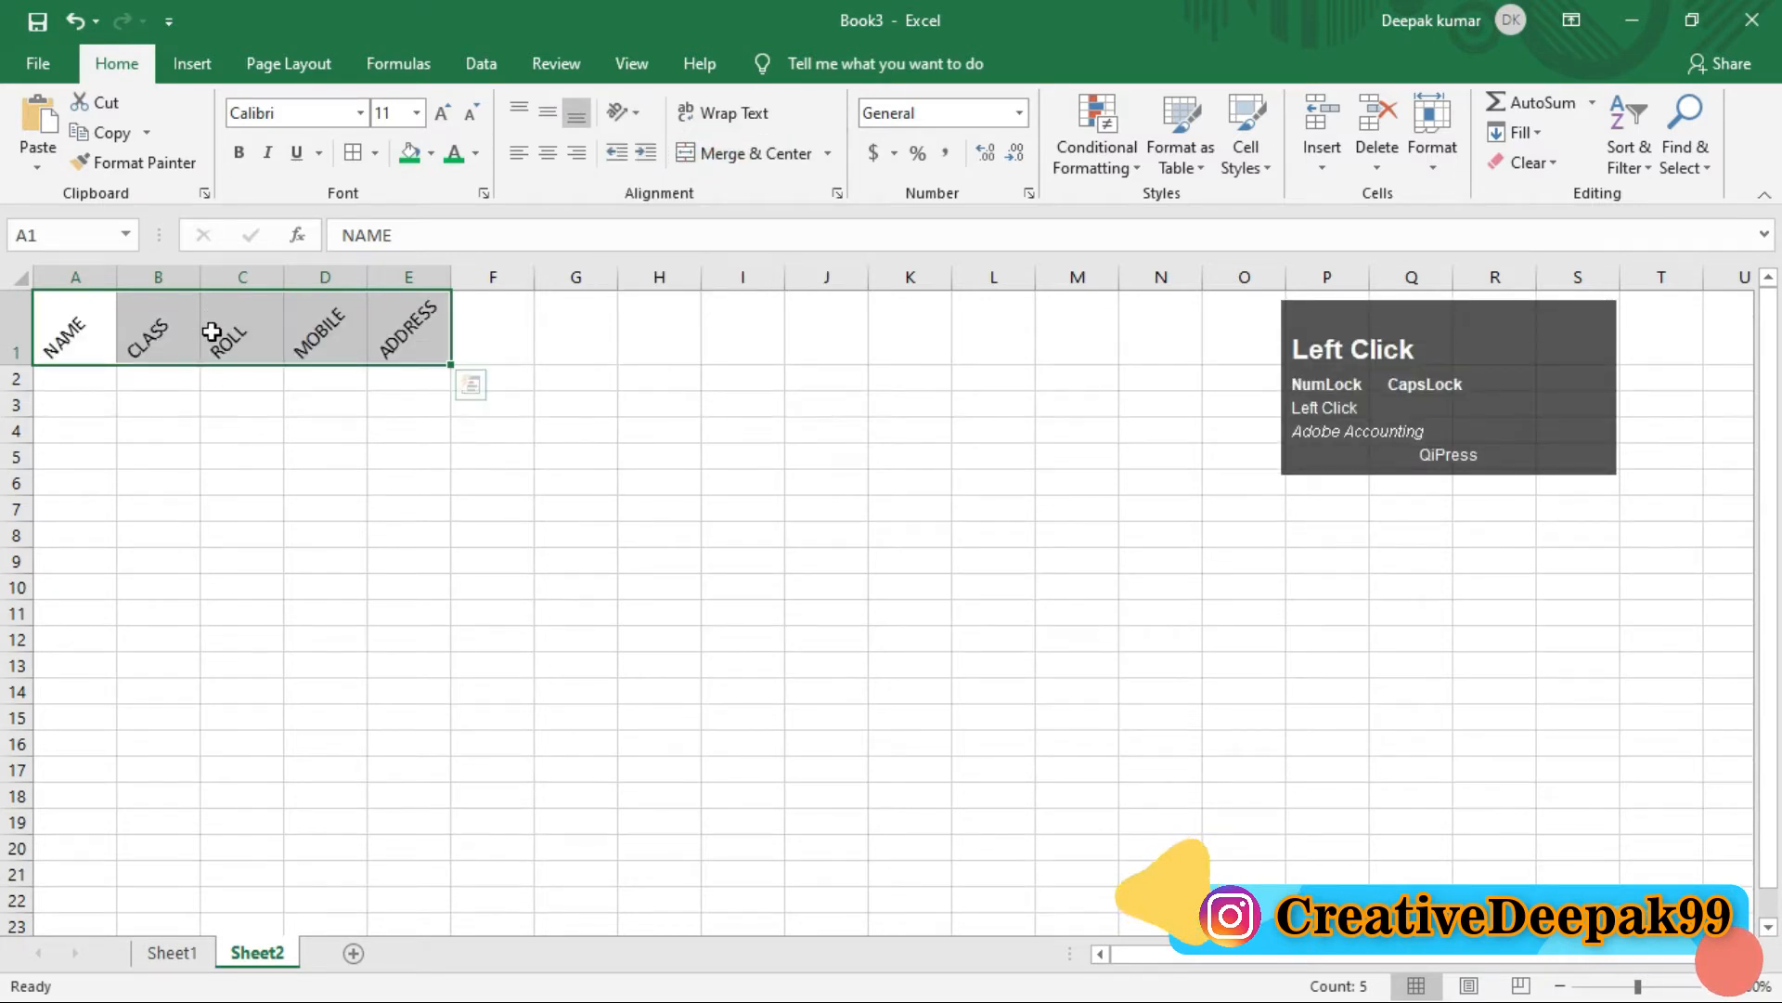
pyautogui.click(620, 112)
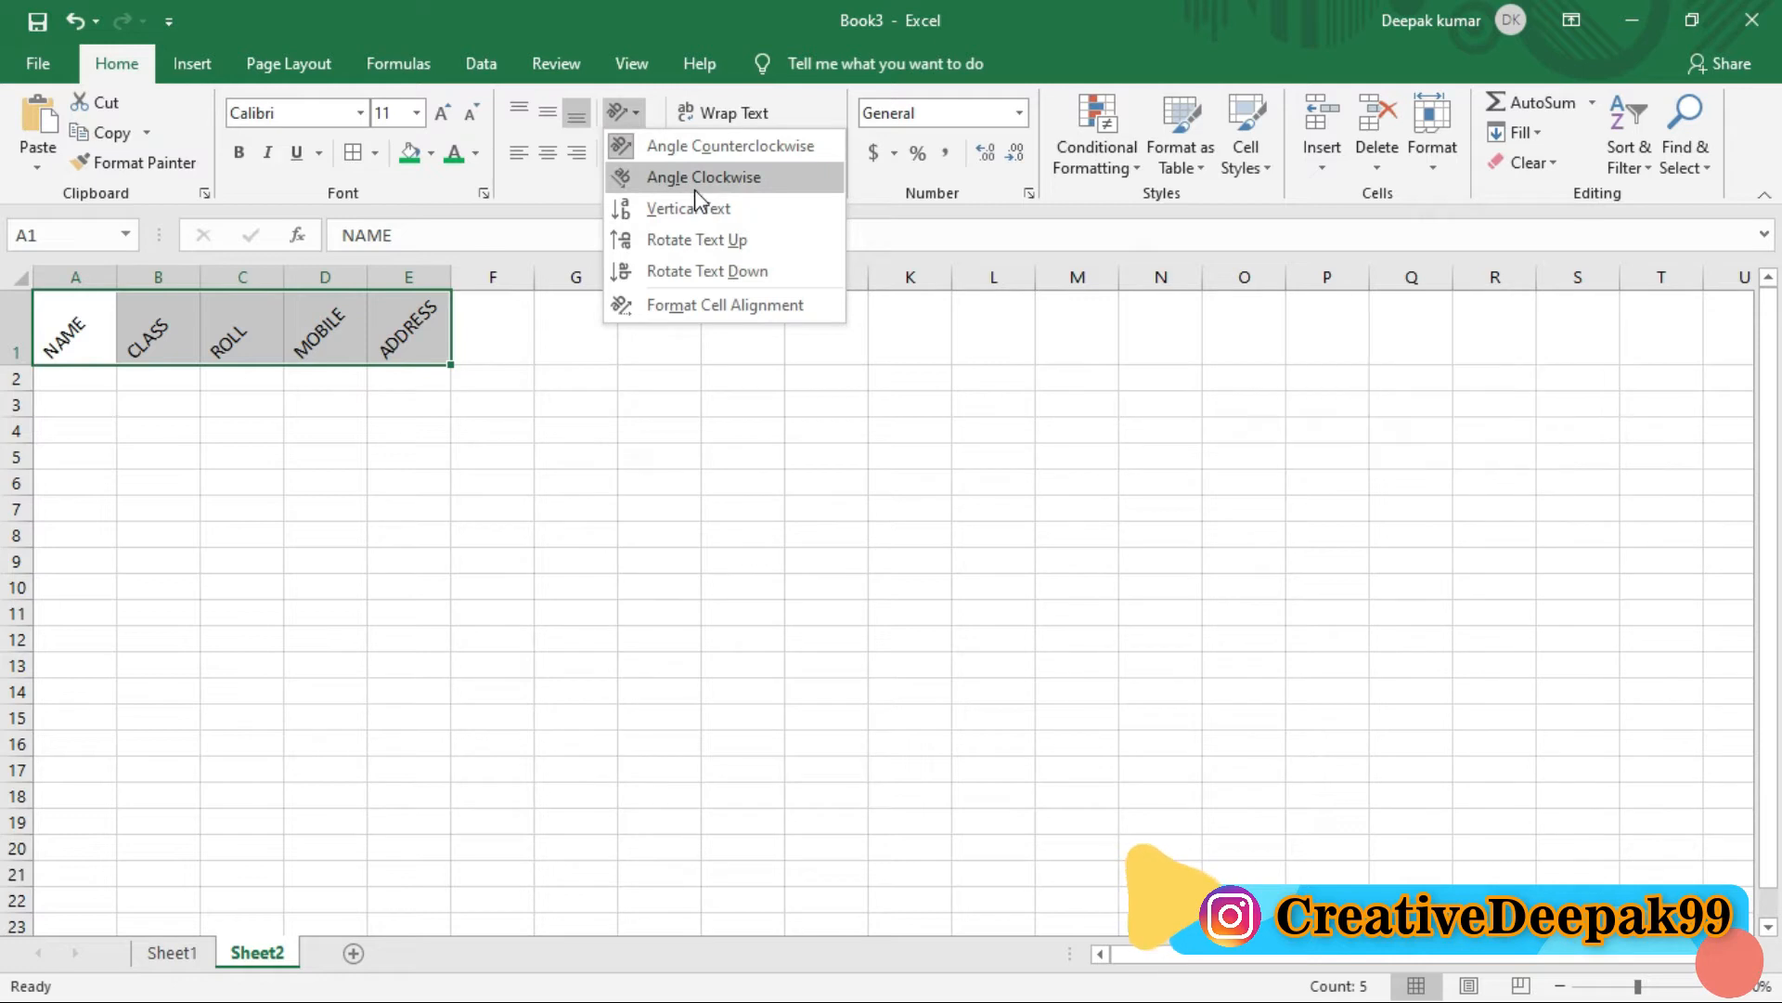
pyautogui.click(696, 189)
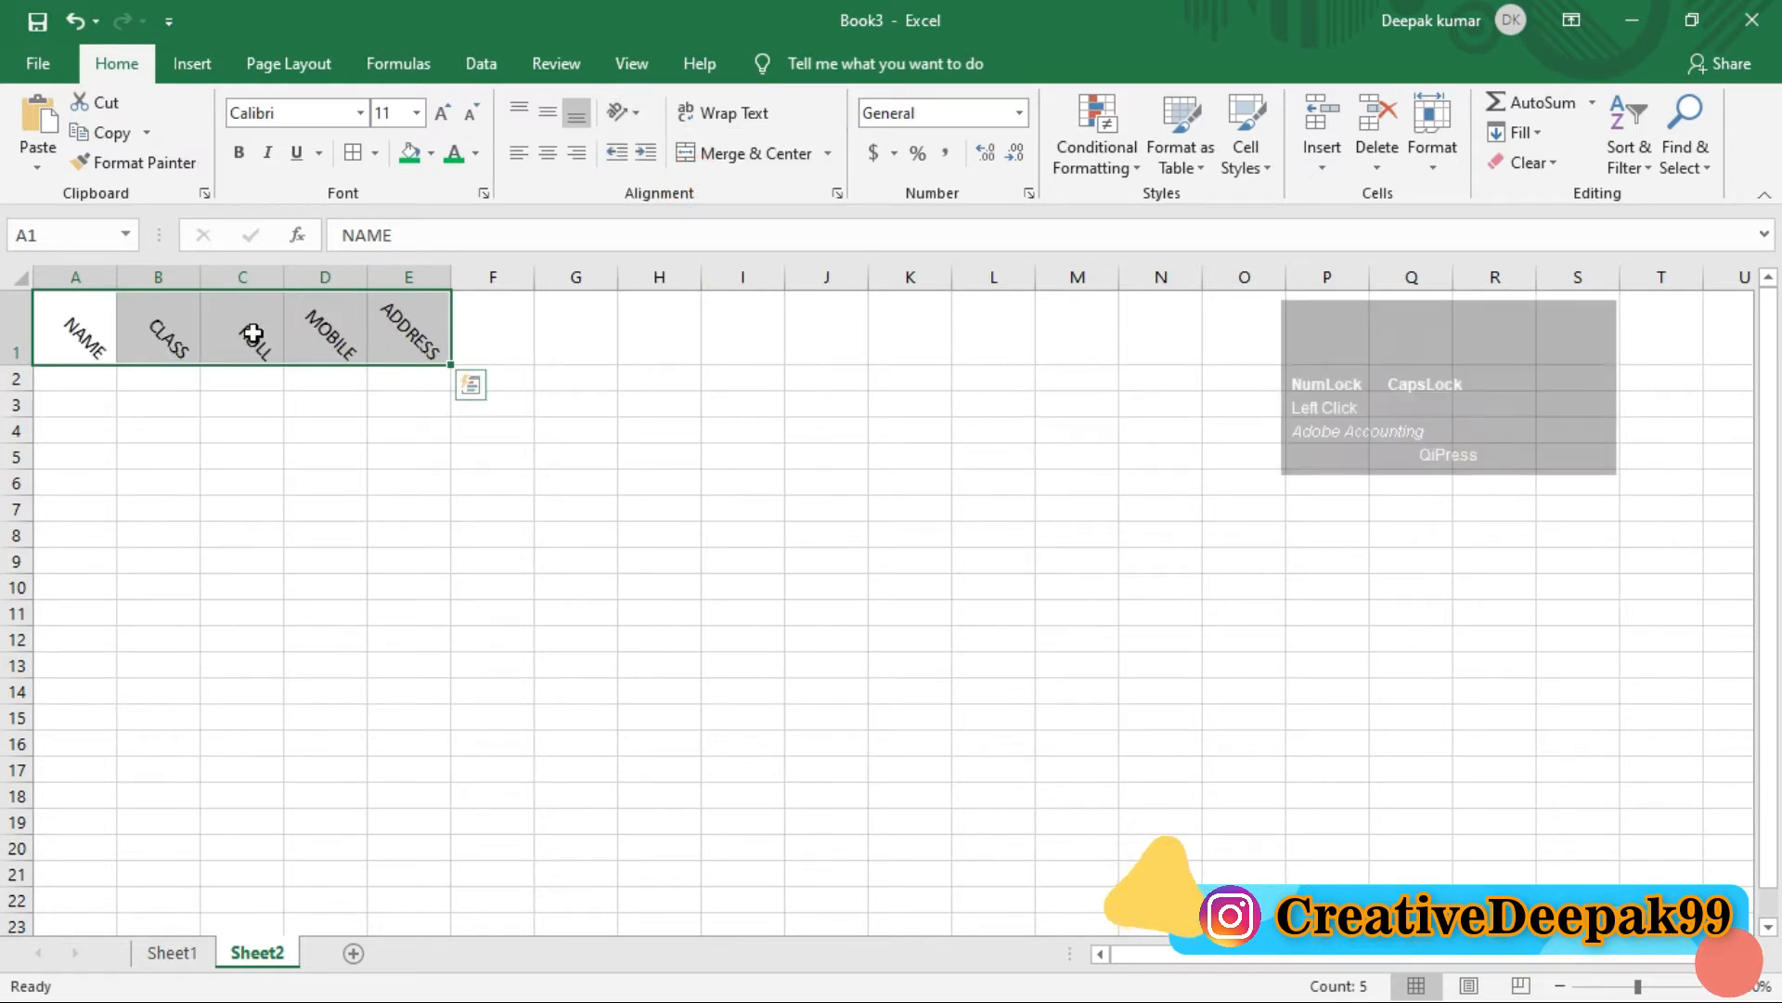
# - Change the headings in A1:E1 to vertical text, followed by the Rotate Text Up orientation
pyautogui.click(622, 112)
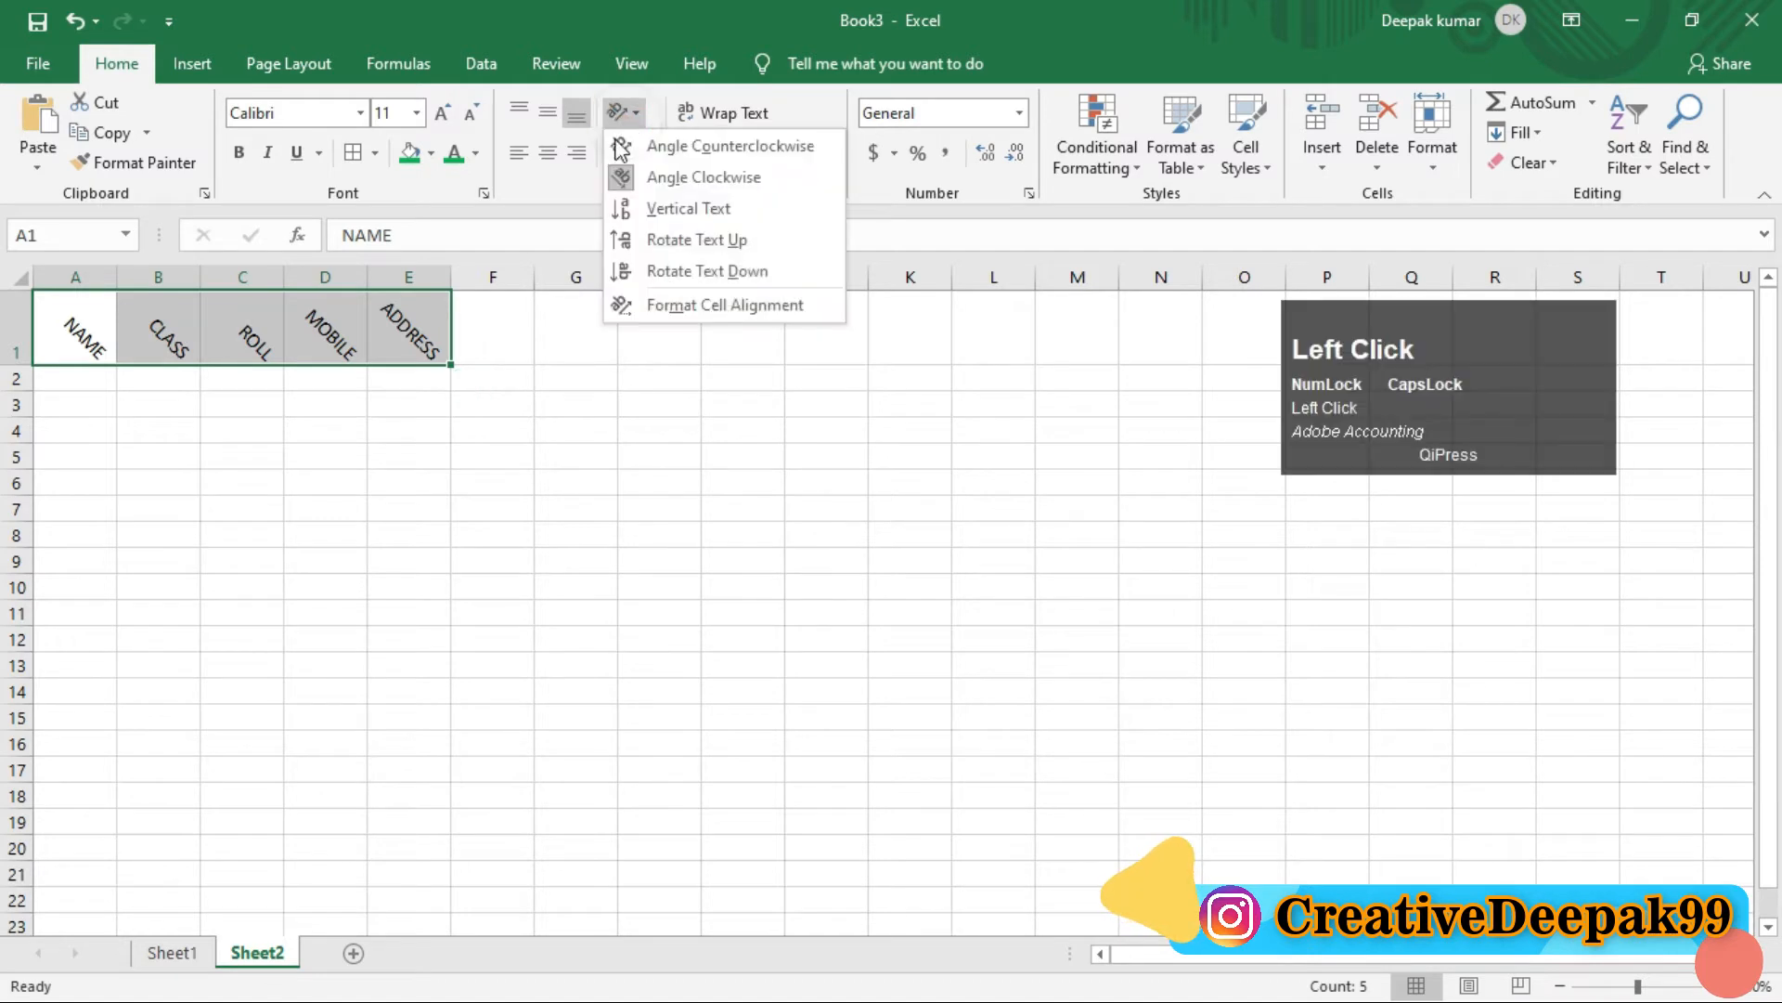
pyautogui.click(653, 212)
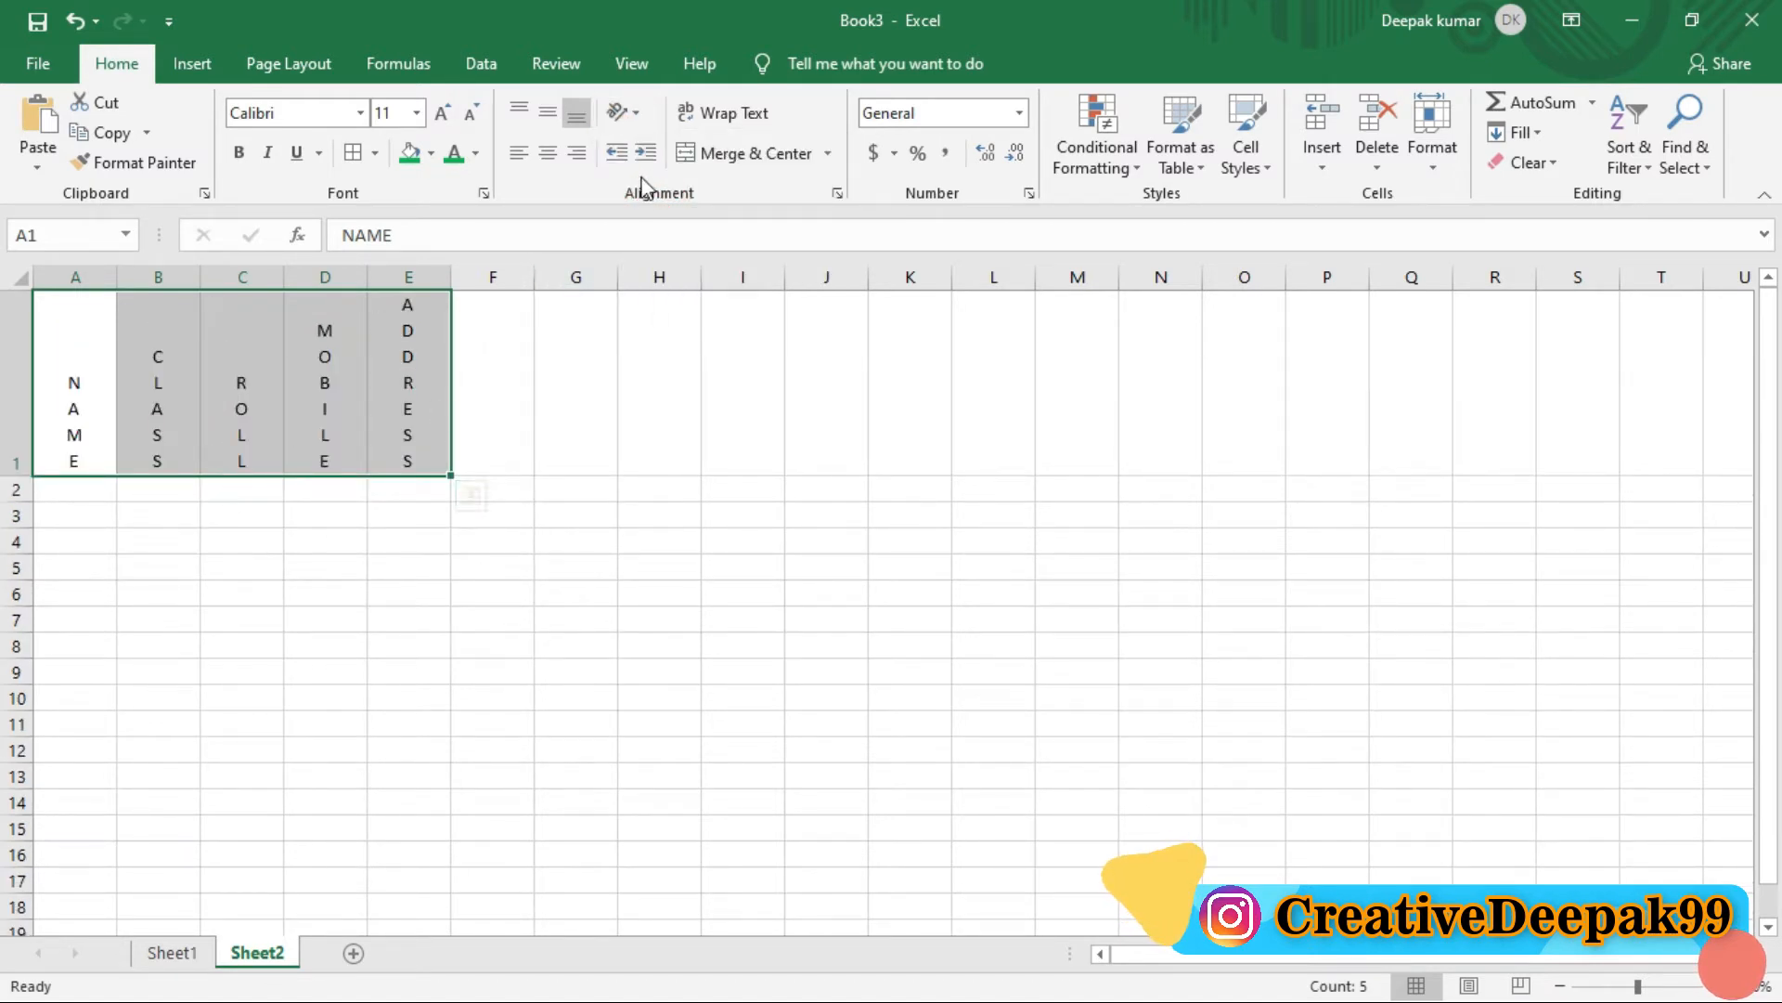
pyautogui.click(620, 112)
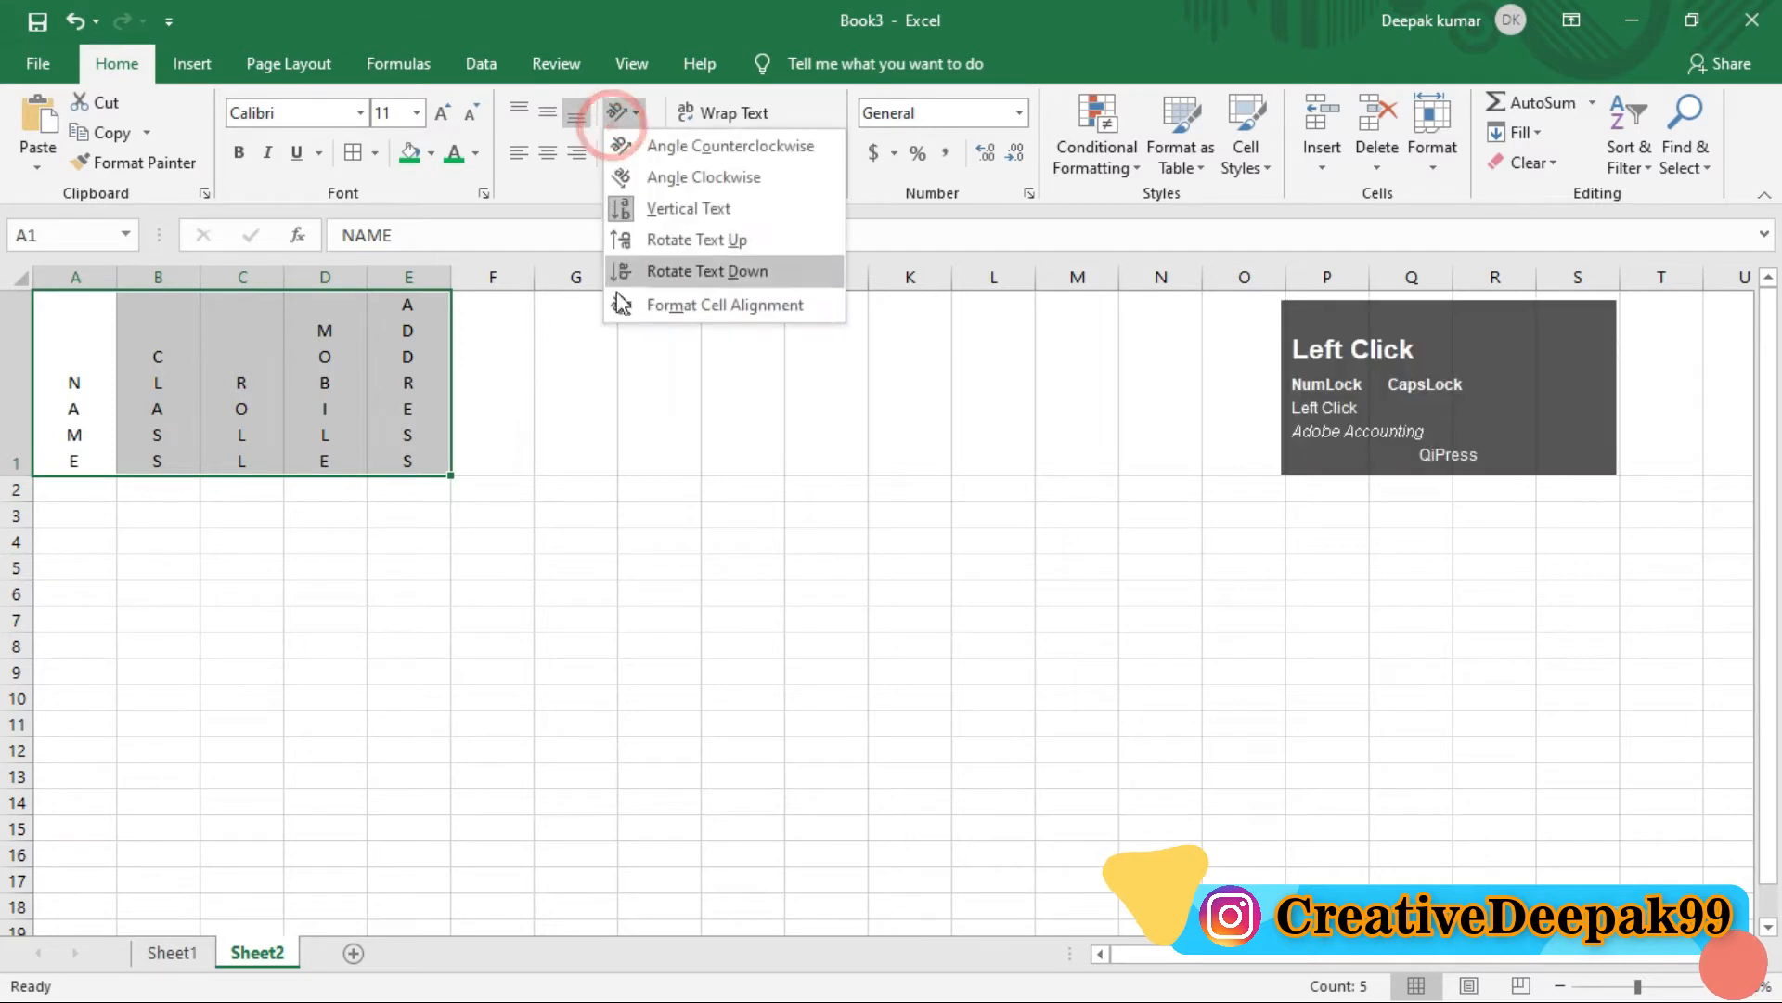
pyautogui.click(688, 241)
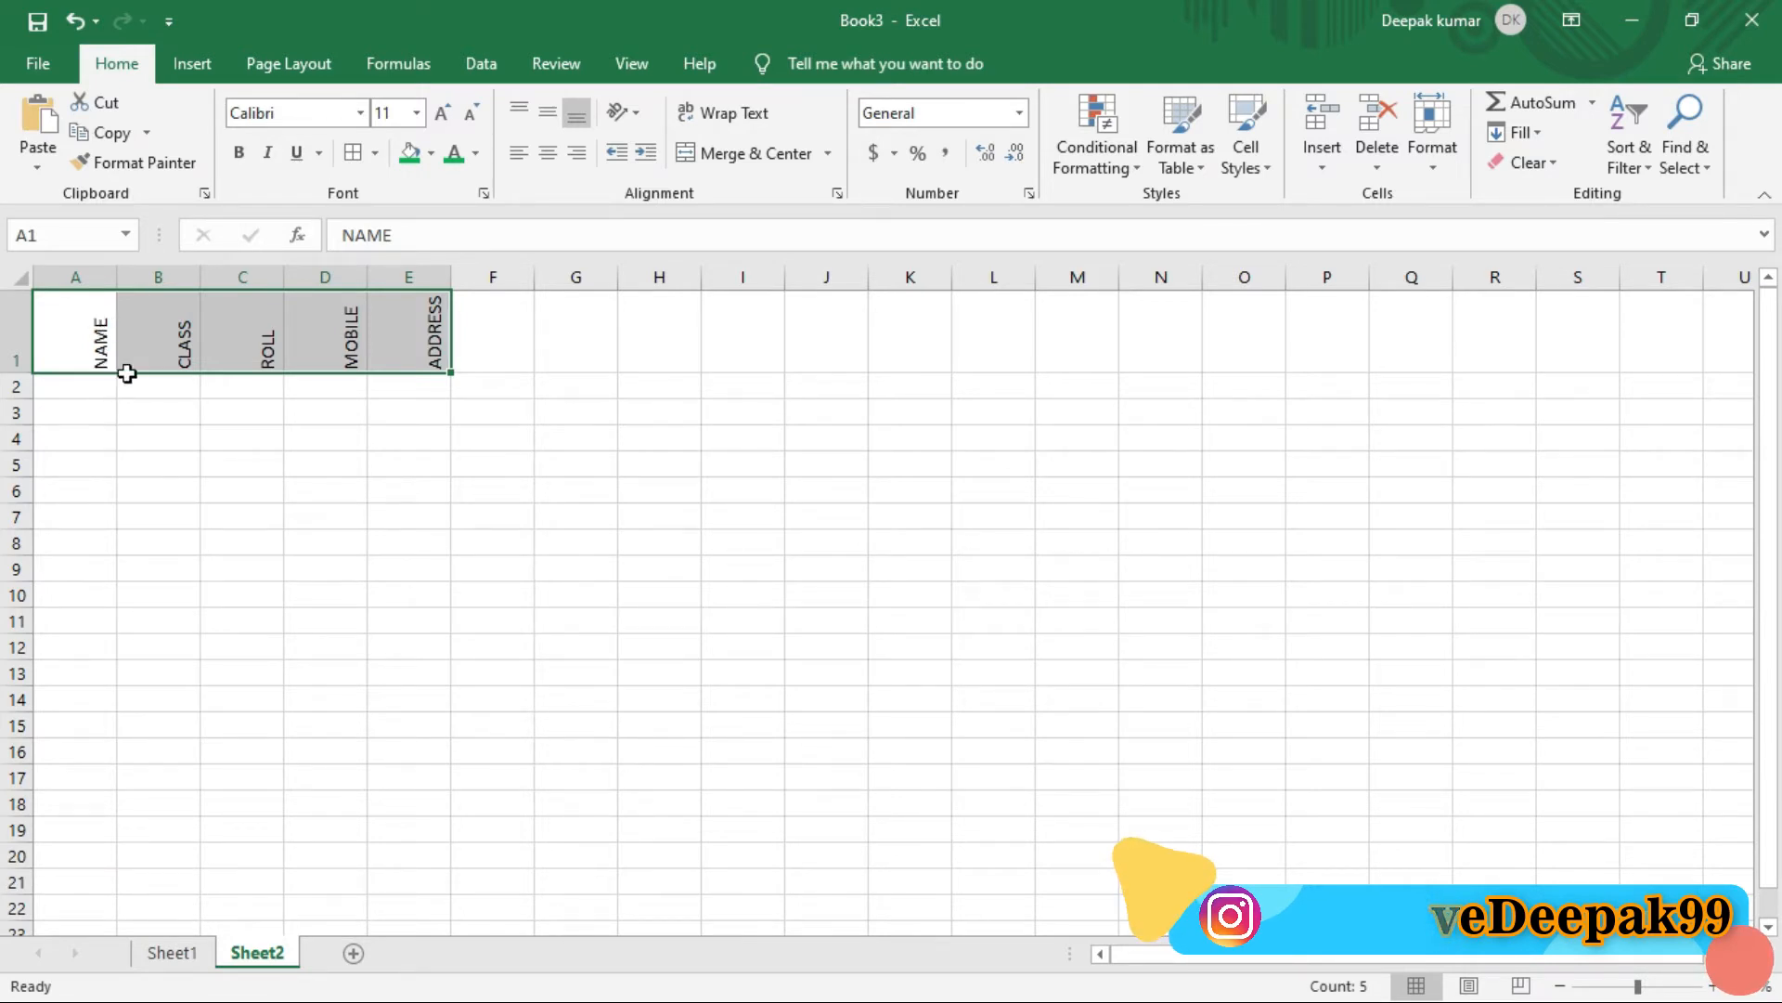
# - Rotate the headings' text down and narrow columns A and B to fit the rotated text
pyautogui.click(622, 112)
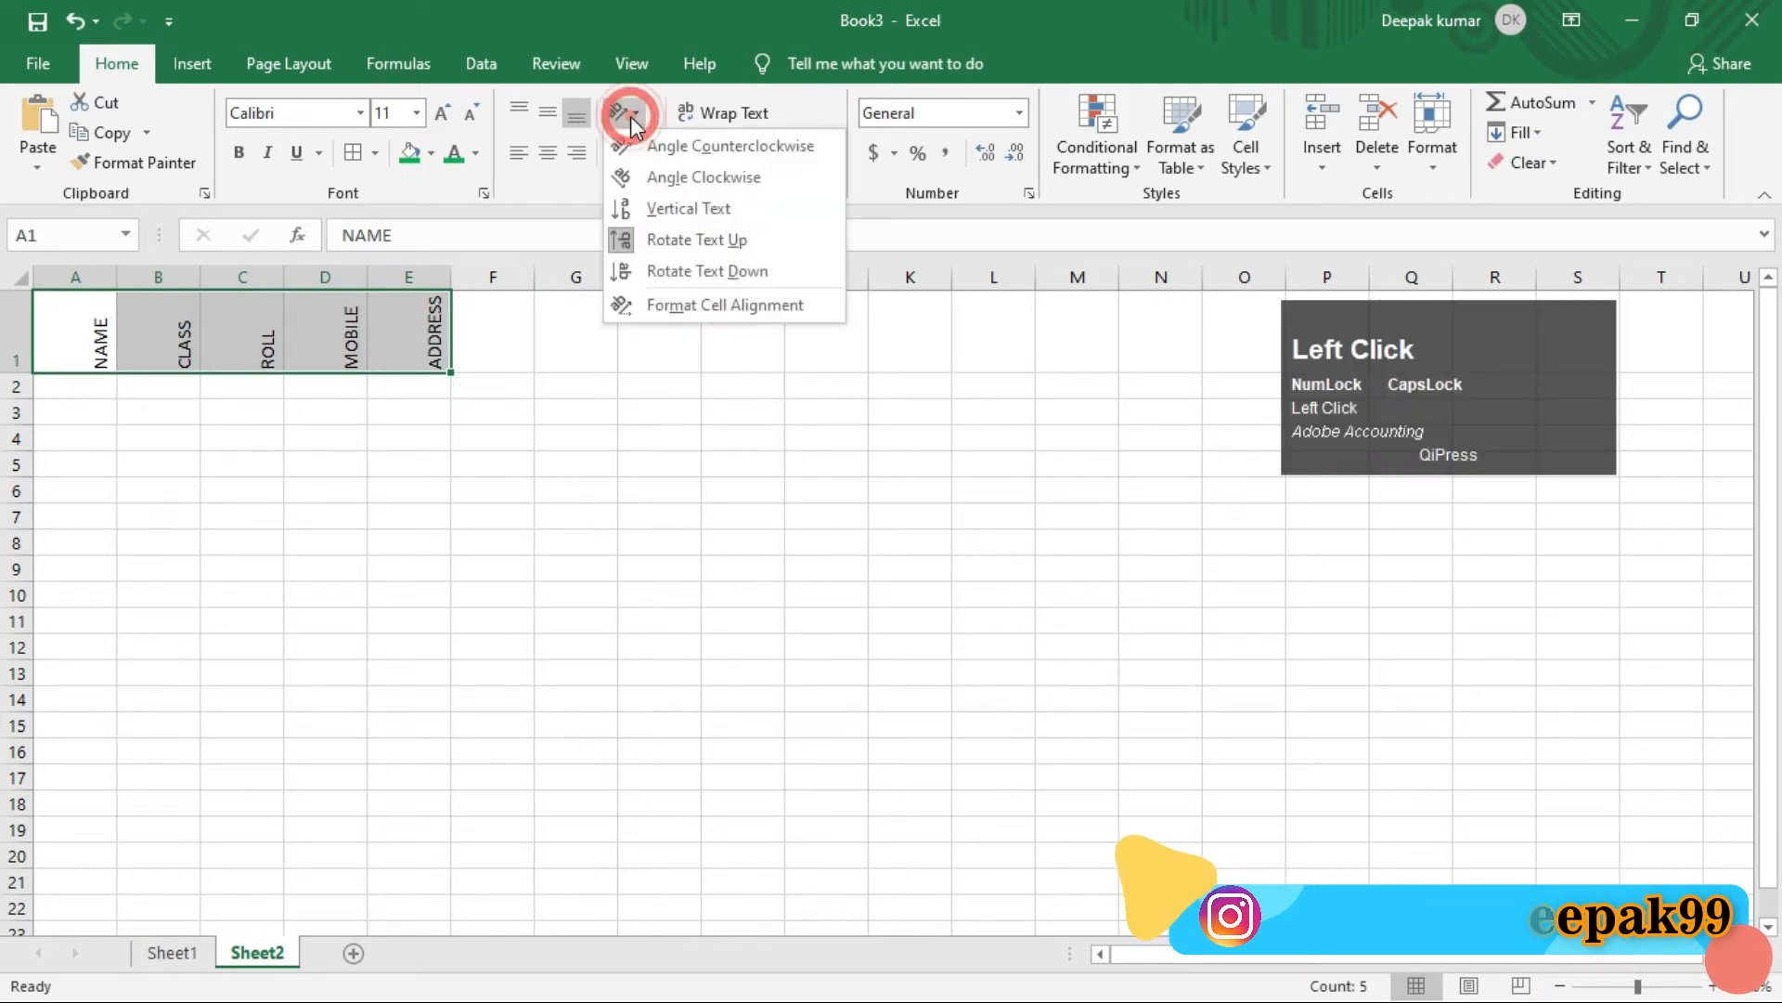
pyautogui.click(751, 271)
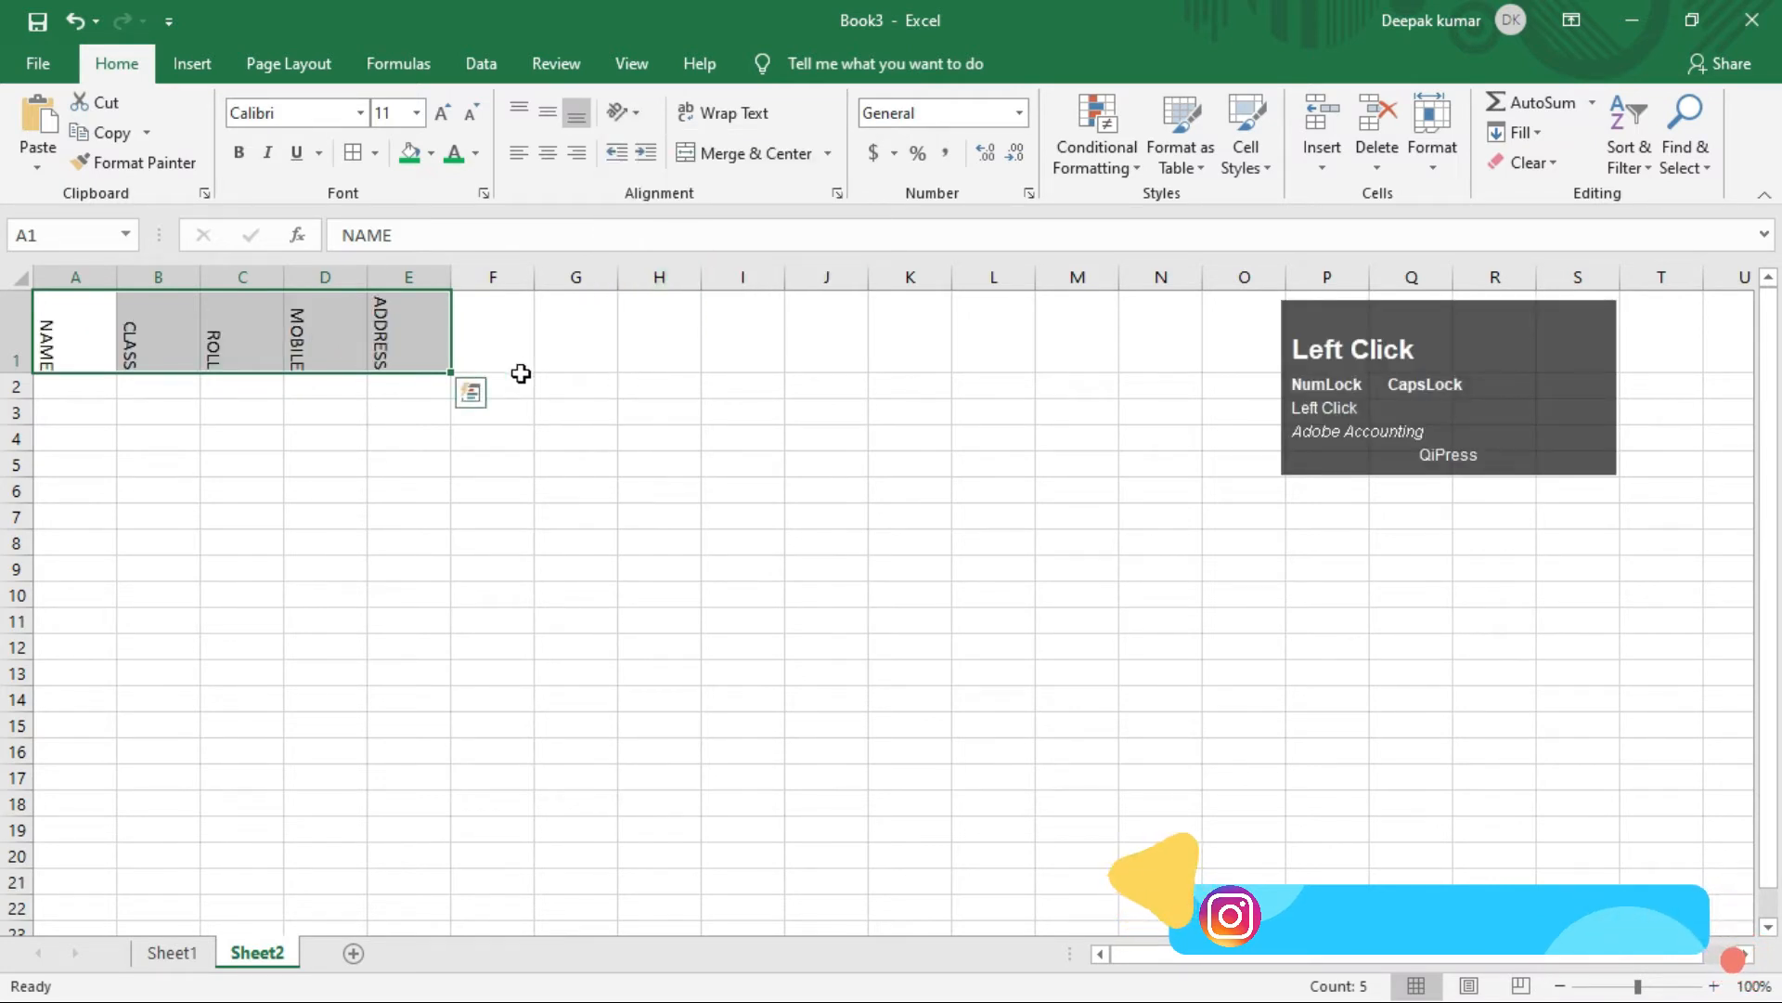
pyautogui.moveTo(107, 287); pyautogui.dragTo(147, 276)
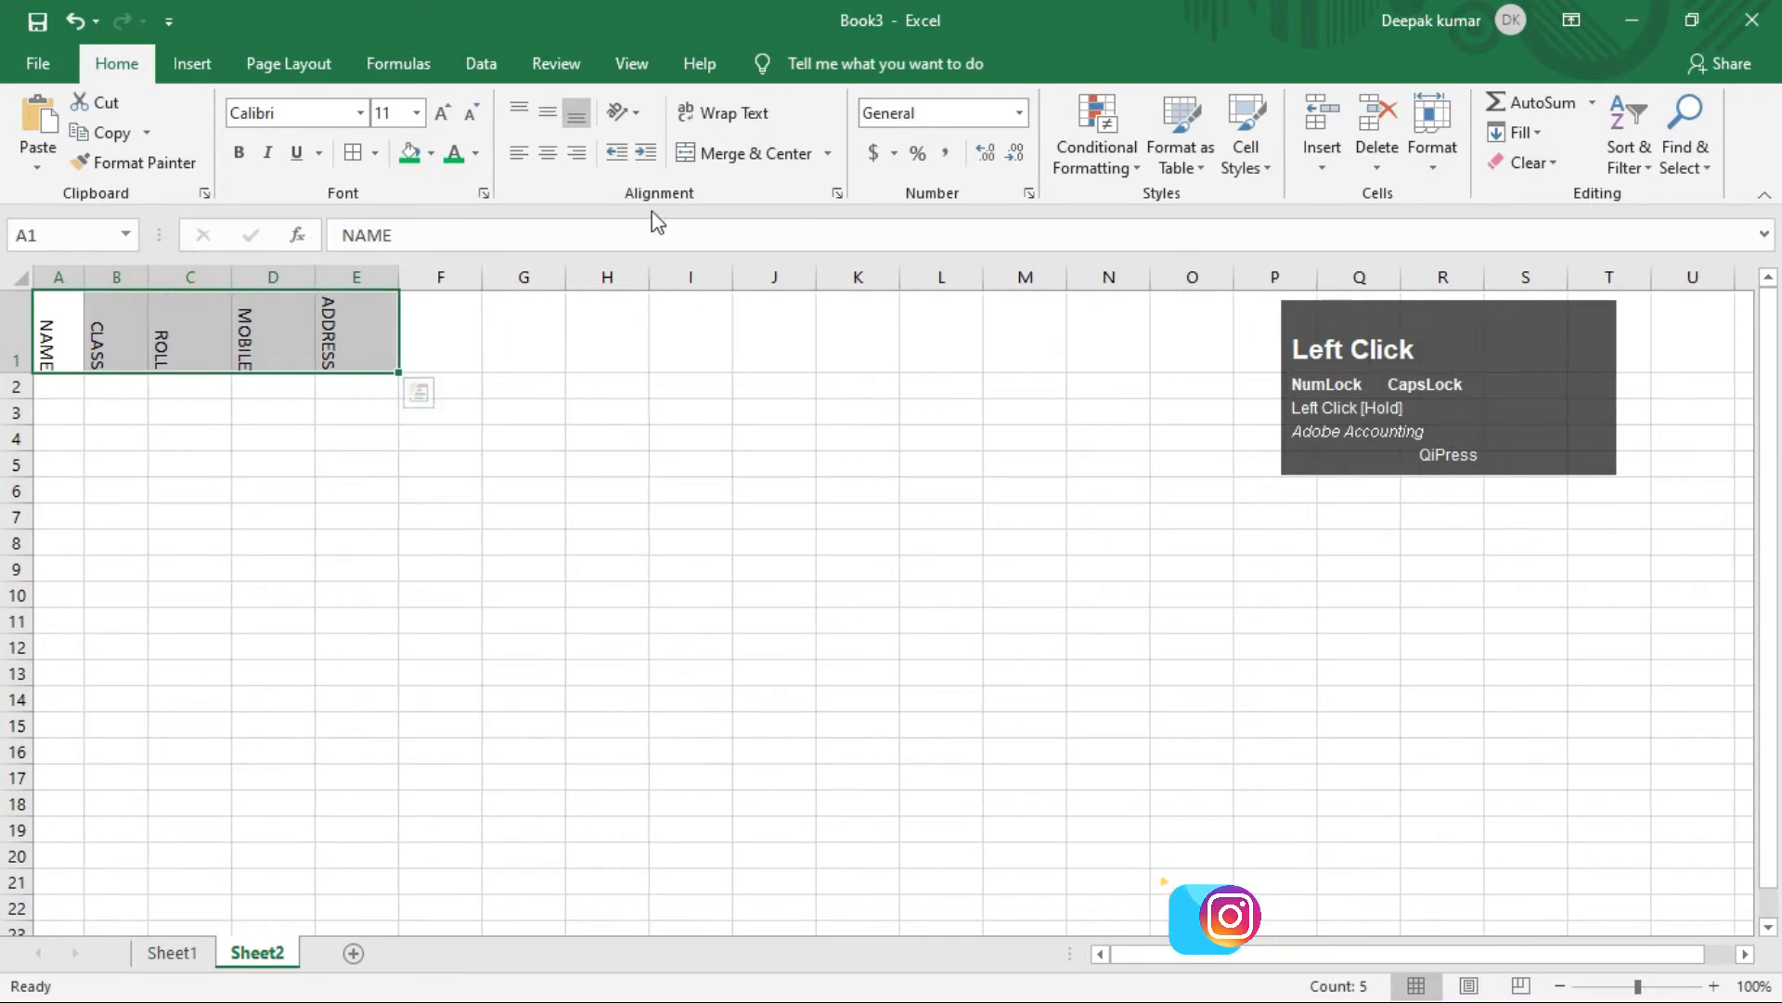
# - Angle the headings in A1:E1 counterclockwise and open the full cell alignment settings
pyautogui.click(621, 112)
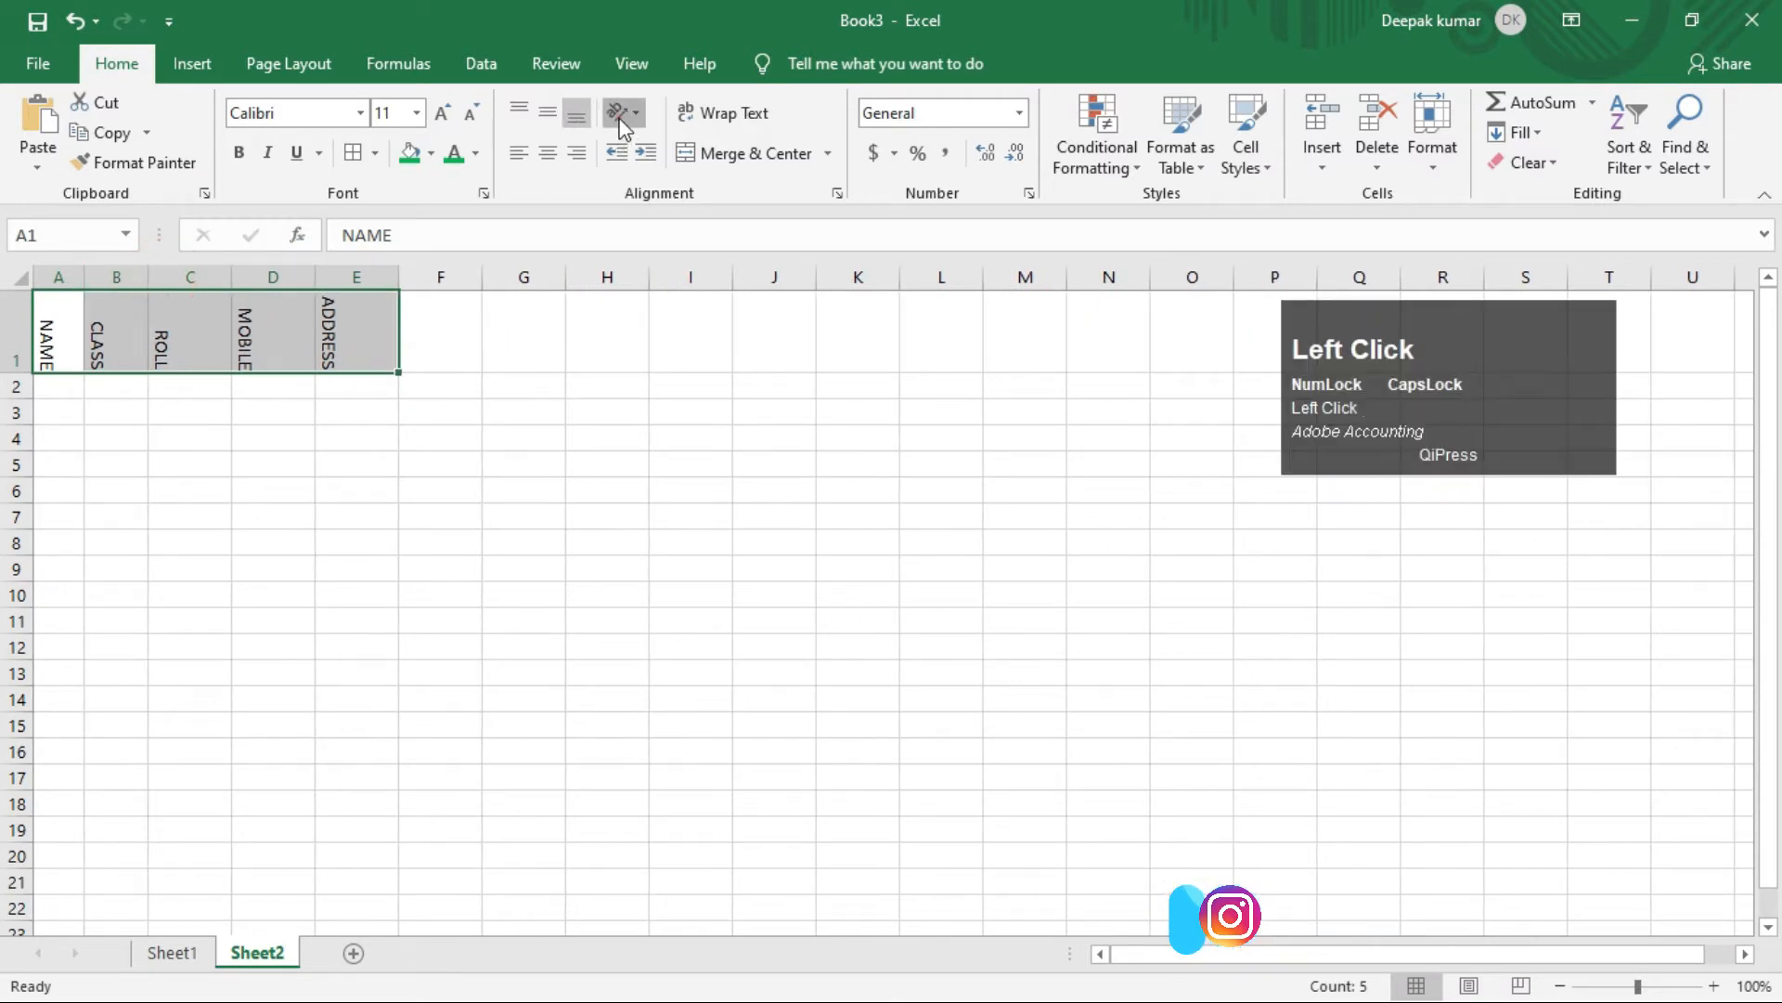
pyautogui.click(666, 147)
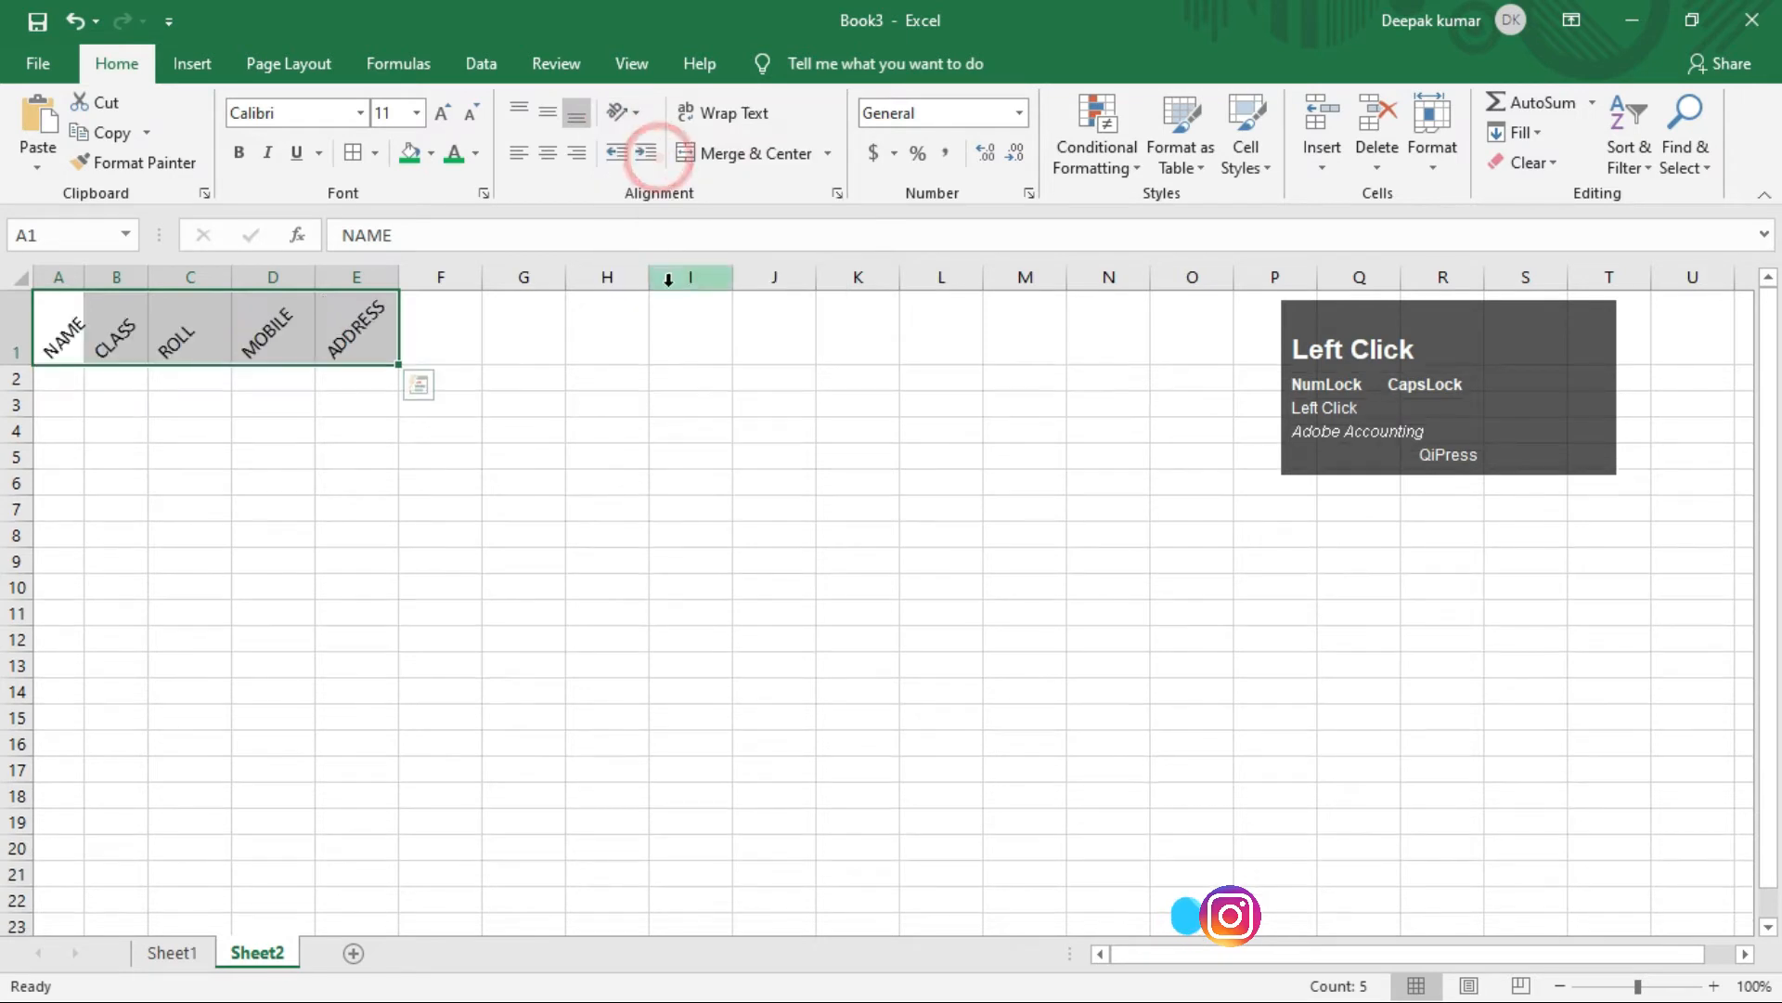
pyautogui.click(637, 111)
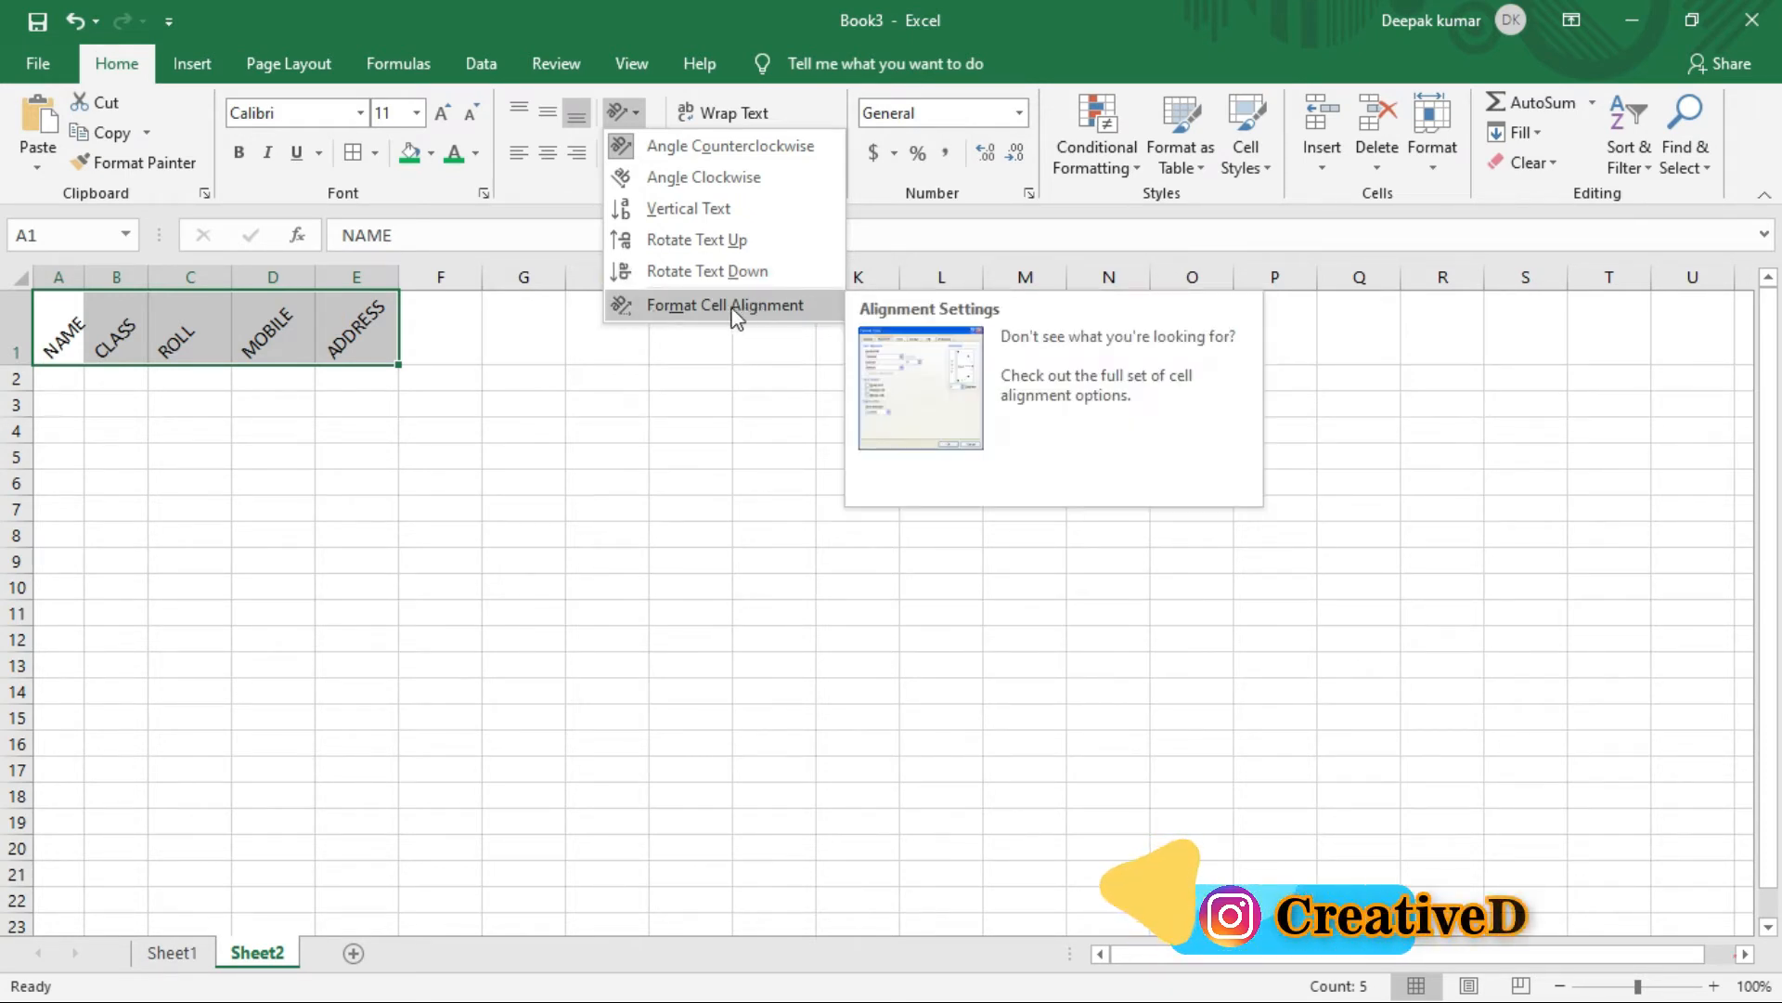
pyautogui.click(759, 316)
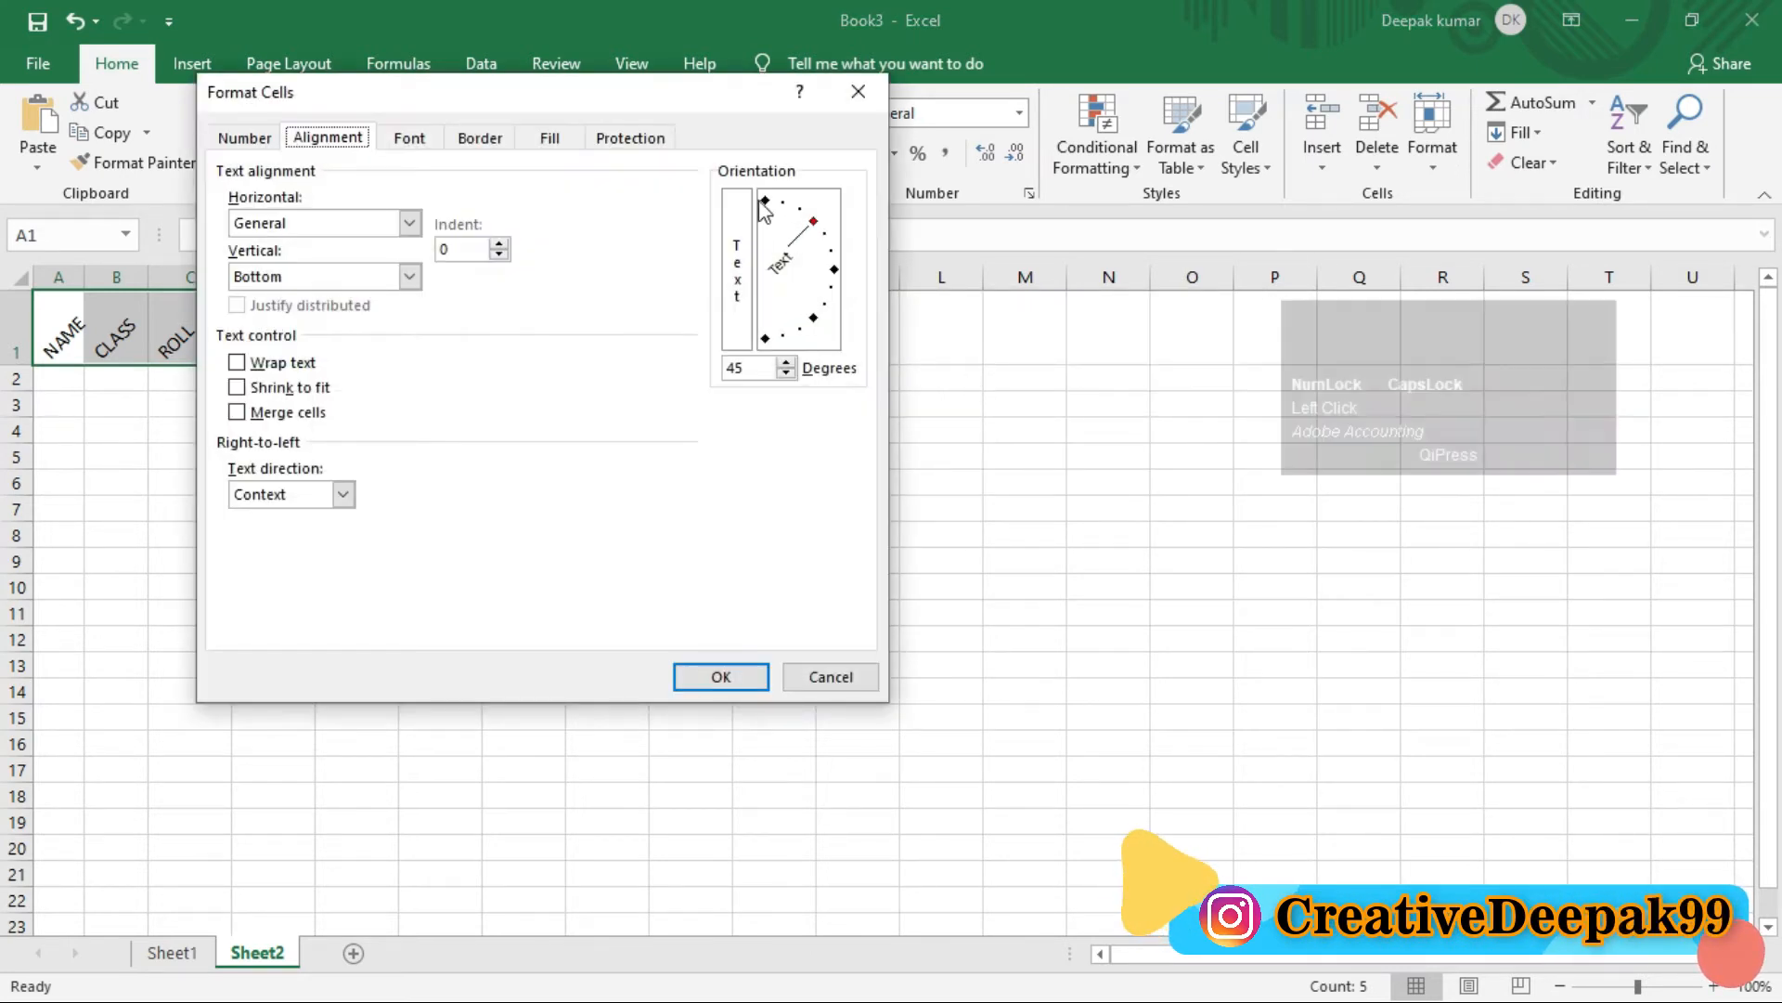
pyautogui.hotkey('ctrl', '2')
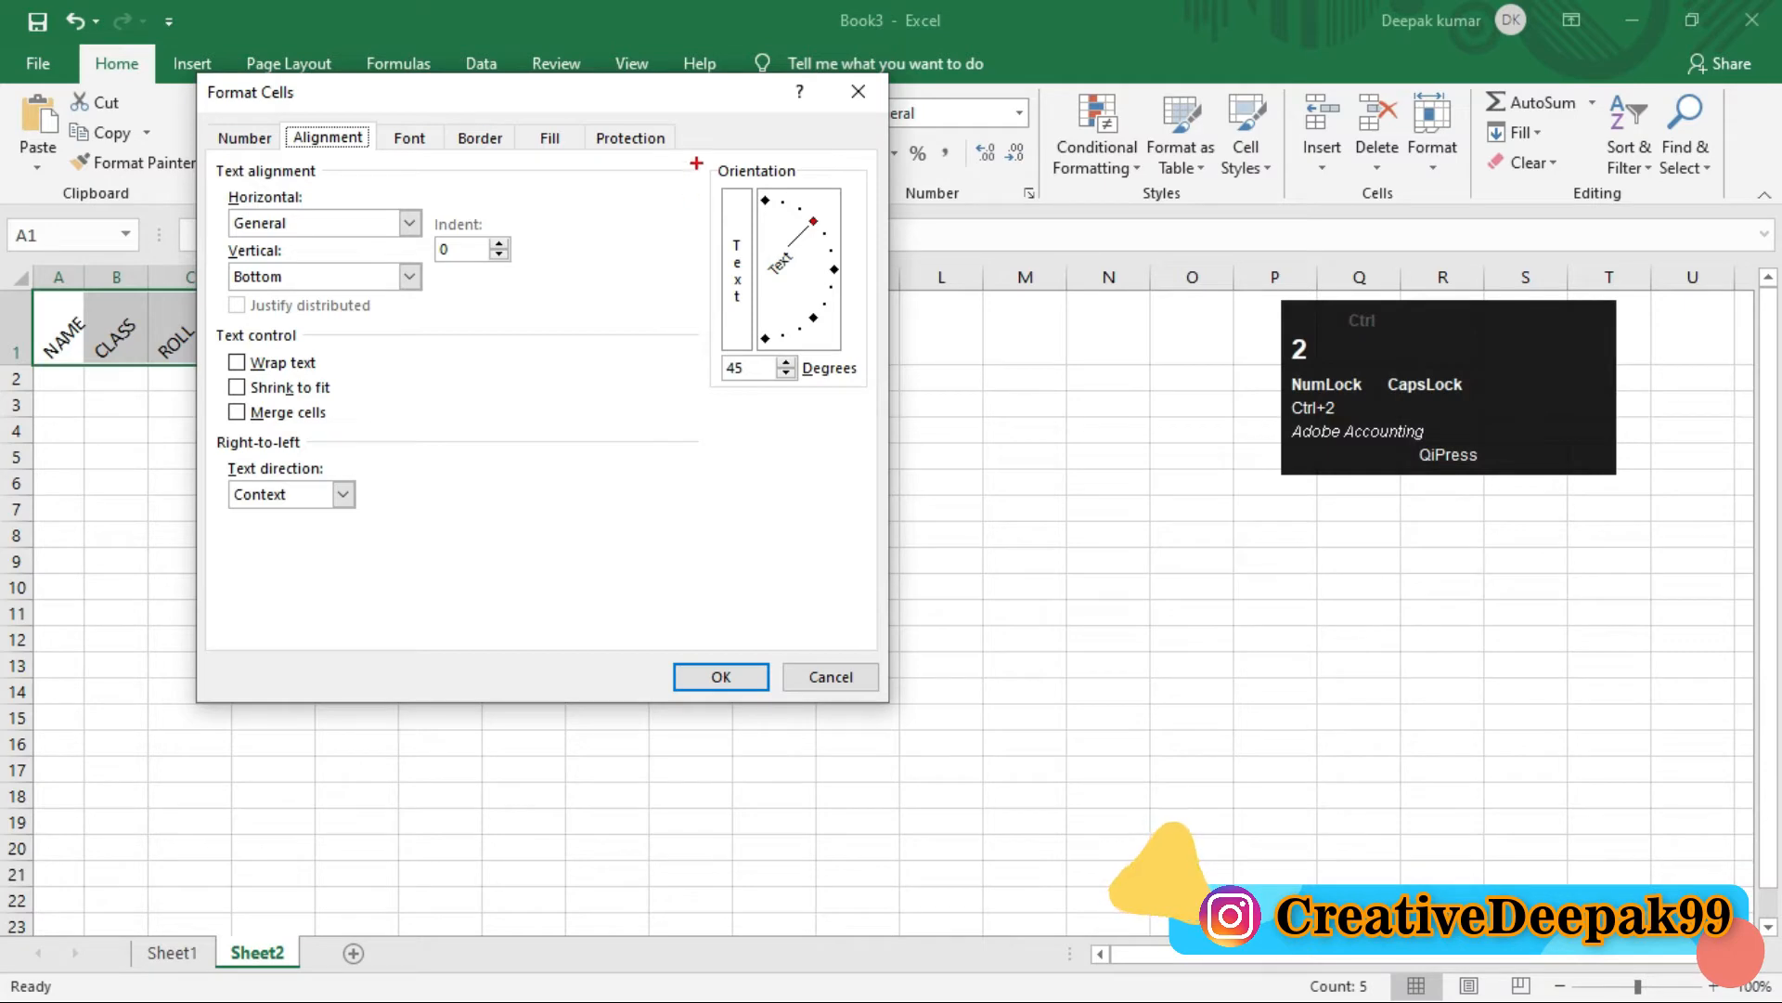
pyautogui.moveTo(697, 155)
pyautogui.mouseDown()
pyautogui.moveTo(772, 338)
pyautogui.moveTo(865, 405)
pyautogui.mouseUp()
pyautogui.scroll(2, 783, 299)
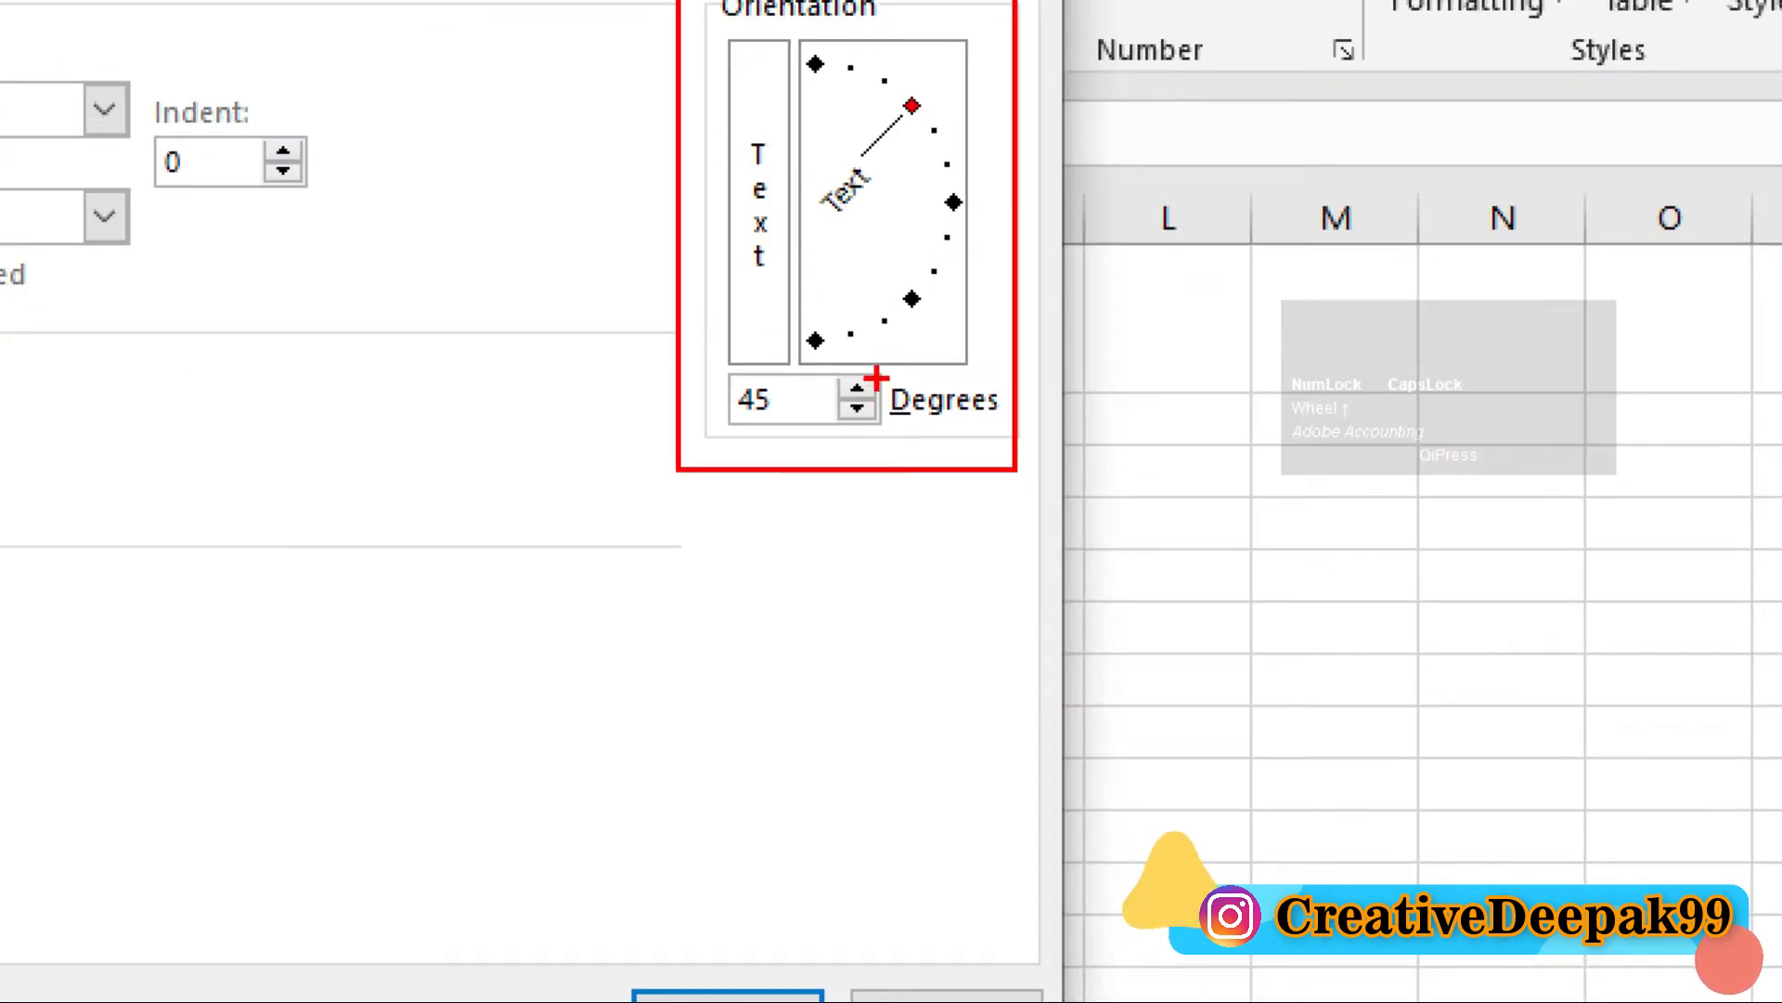
pyautogui.moveTo(876, 378)
pyautogui.mouseDown()
pyautogui.moveTo(955, 429)
pyautogui.moveTo(1000, 434)
pyautogui.mouseUp()
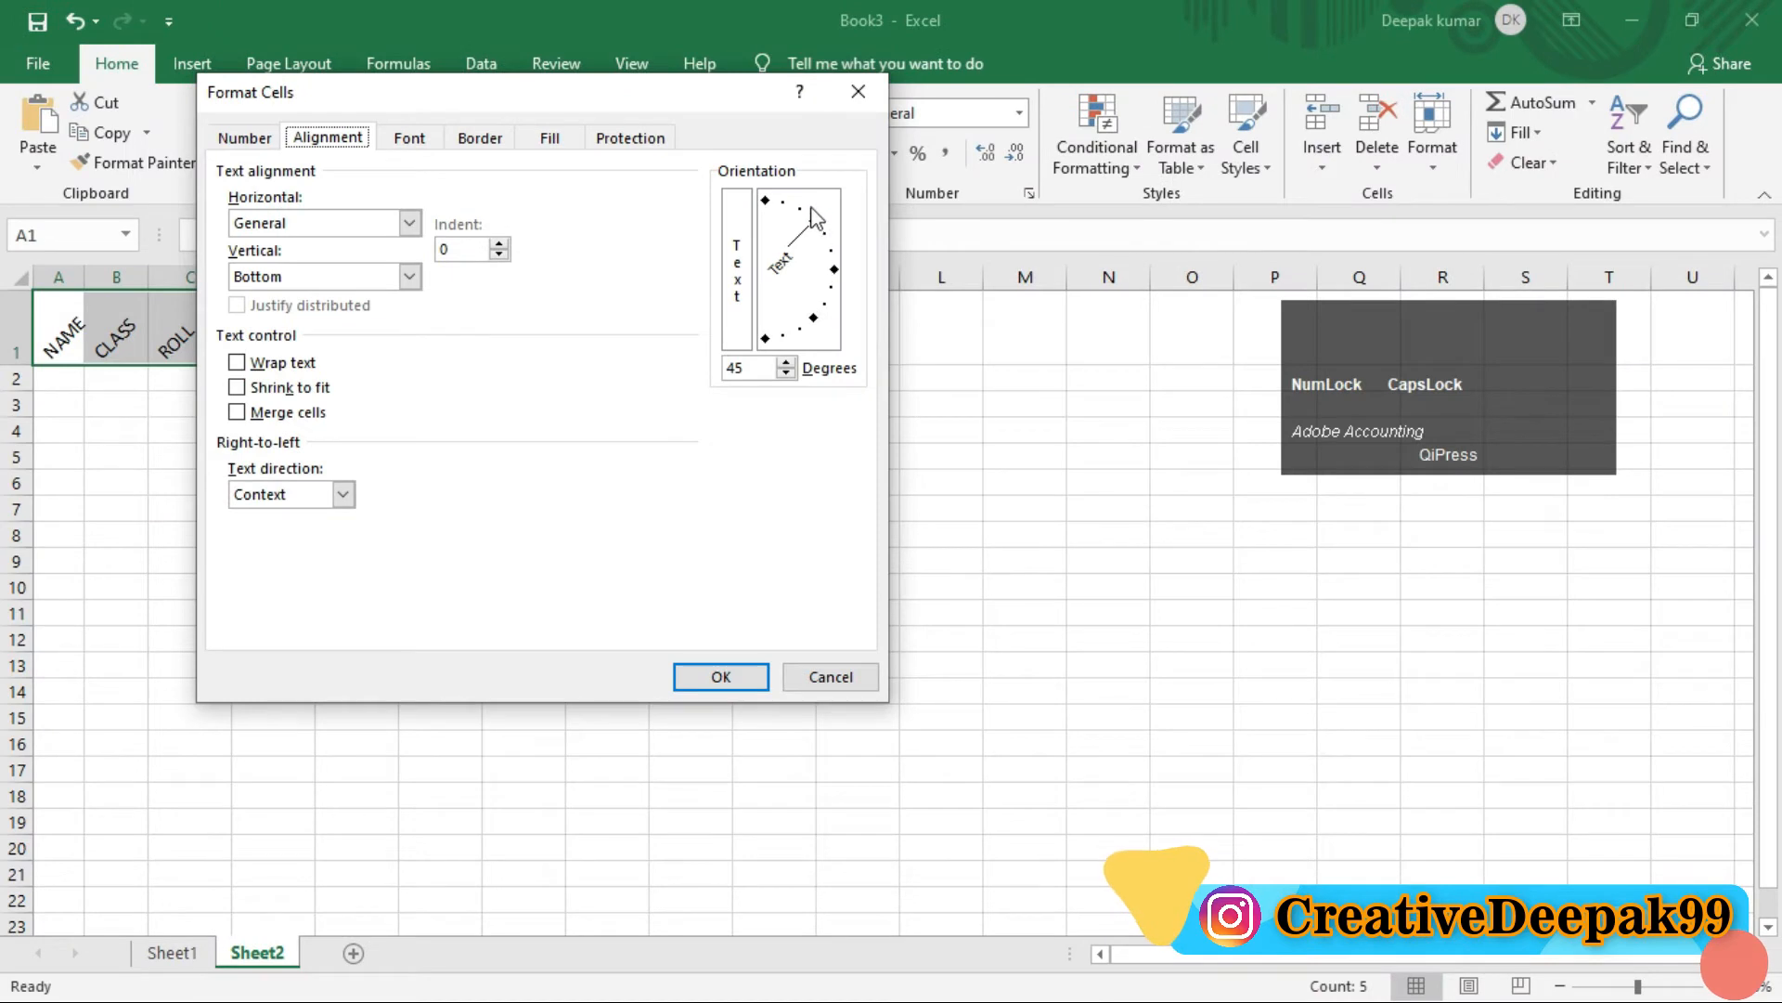
# - Reduce the headings' orientation angle to about 15 degrees in the alignment settings and apply it
pyautogui.moveTo(720, 90); pyautogui.dragTo(997, 90)
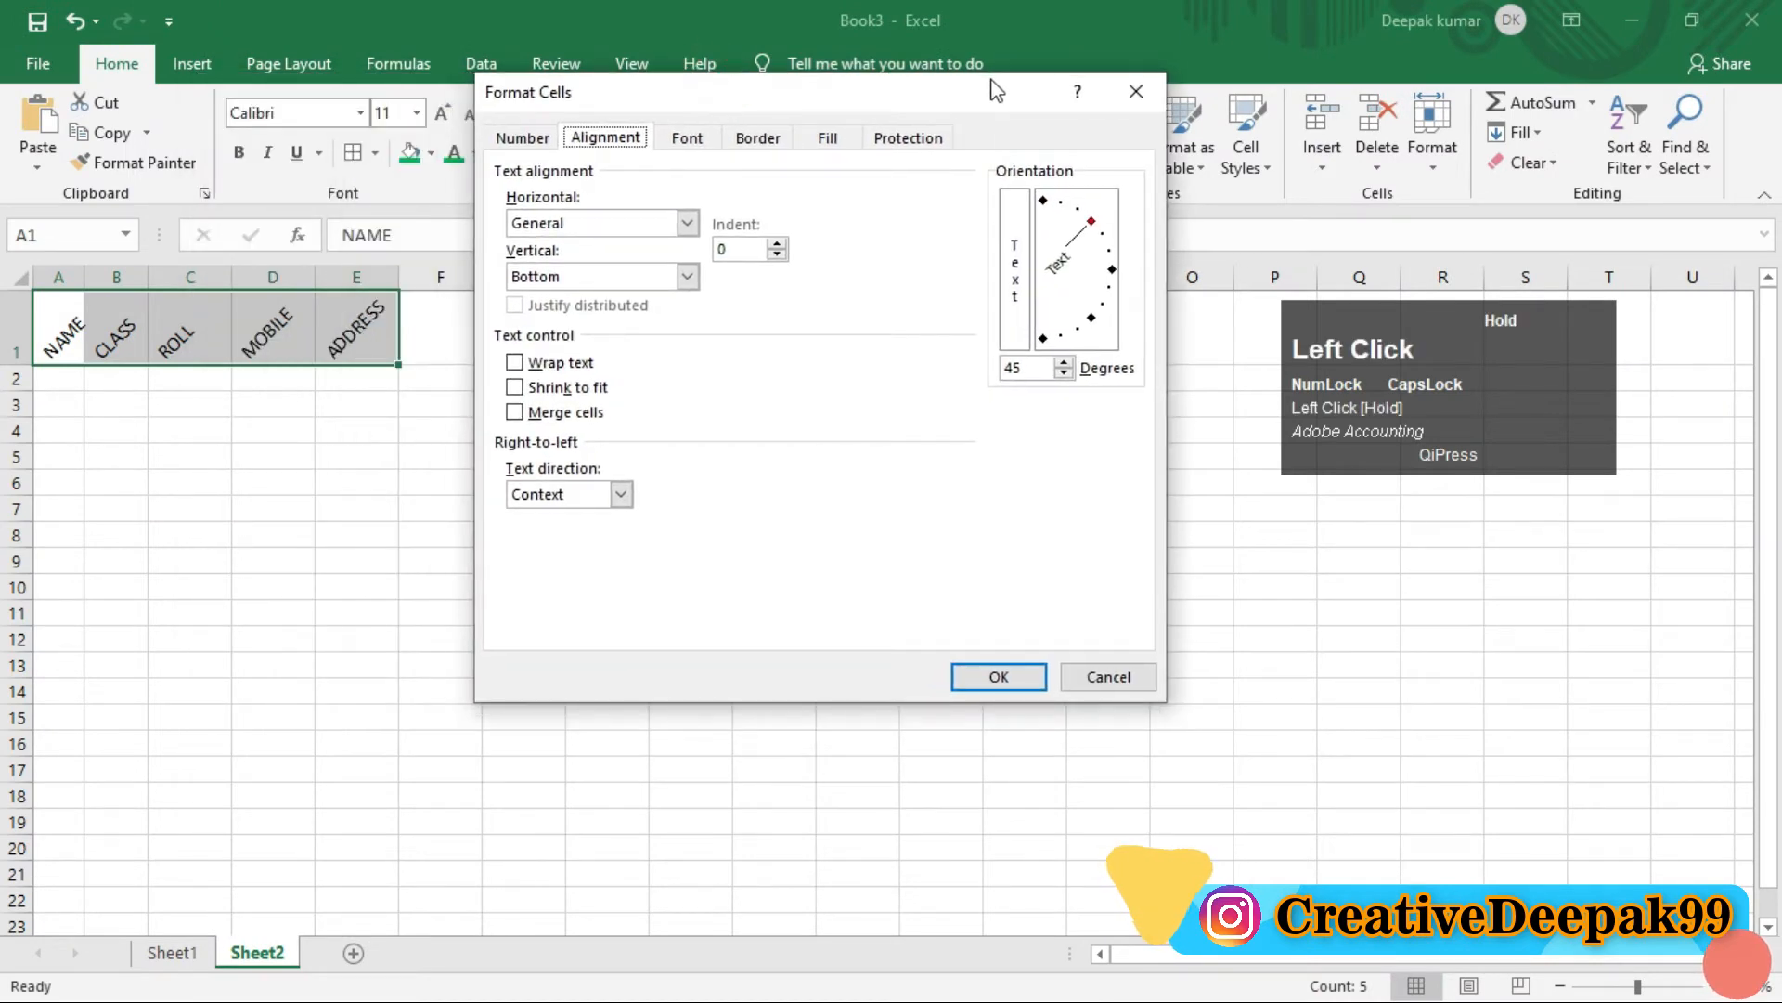
pyautogui.moveTo(1082, 221); pyautogui.dragTo(1108, 256)
pyautogui.click(1101, 238)
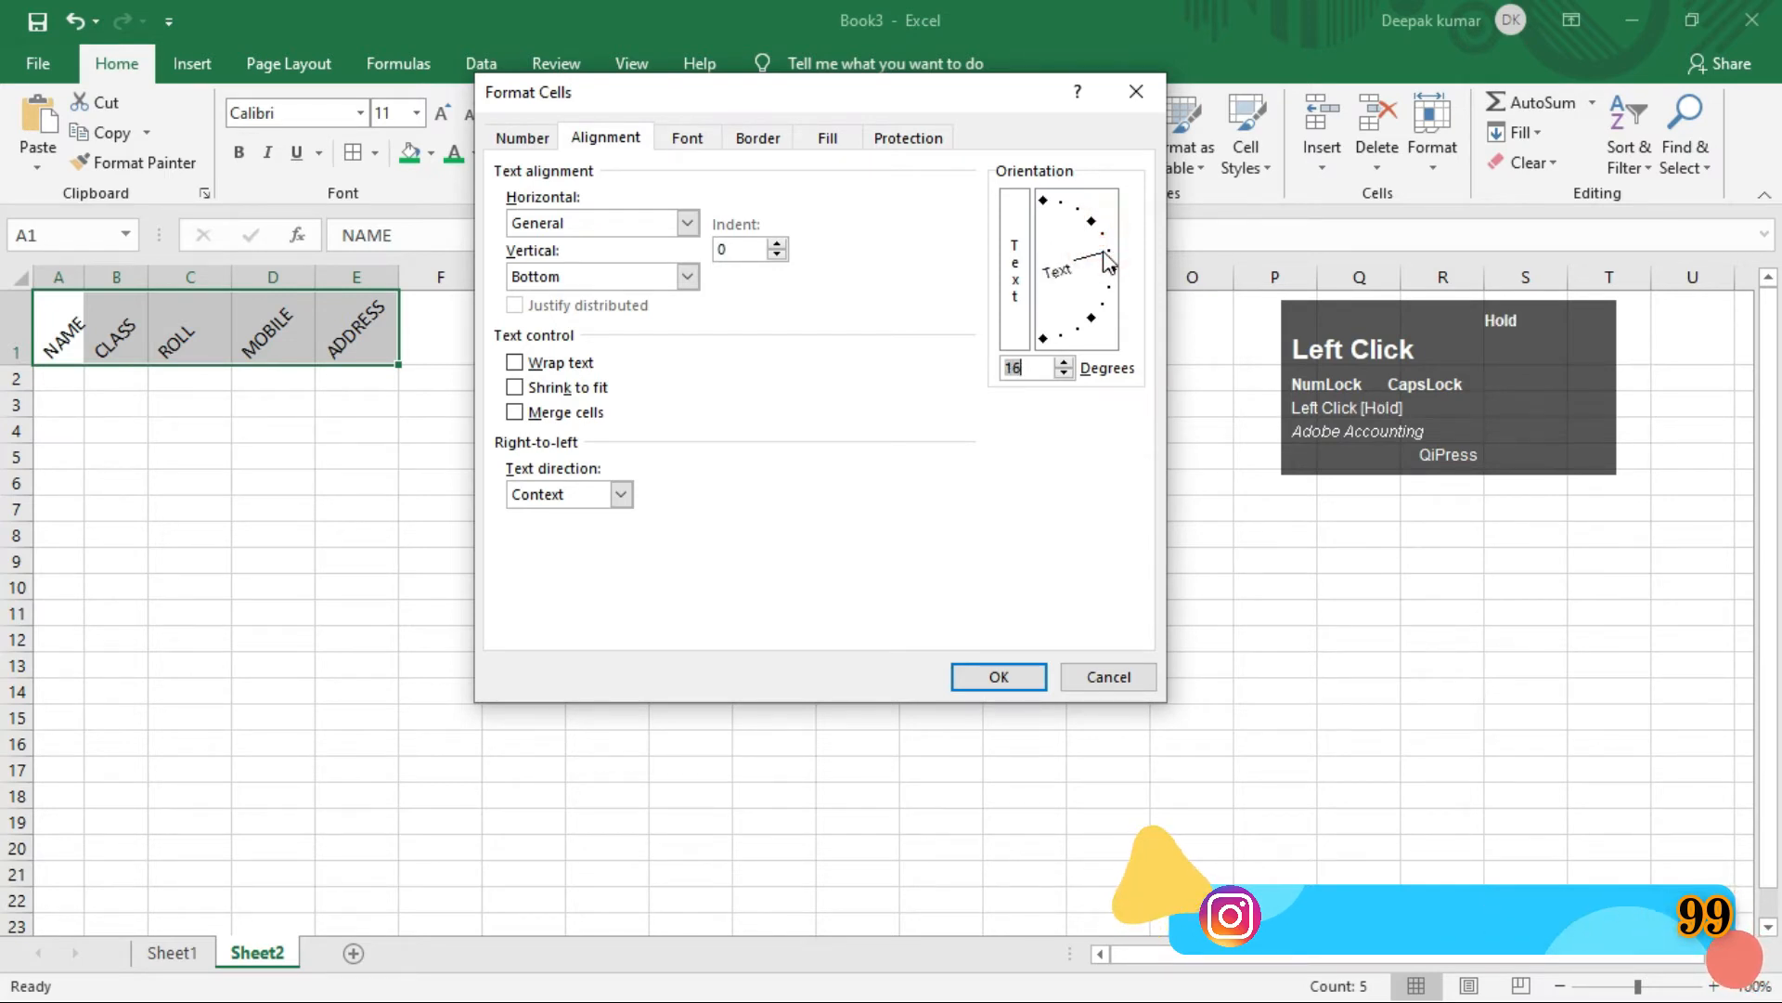
pyautogui.click(1024, 677)
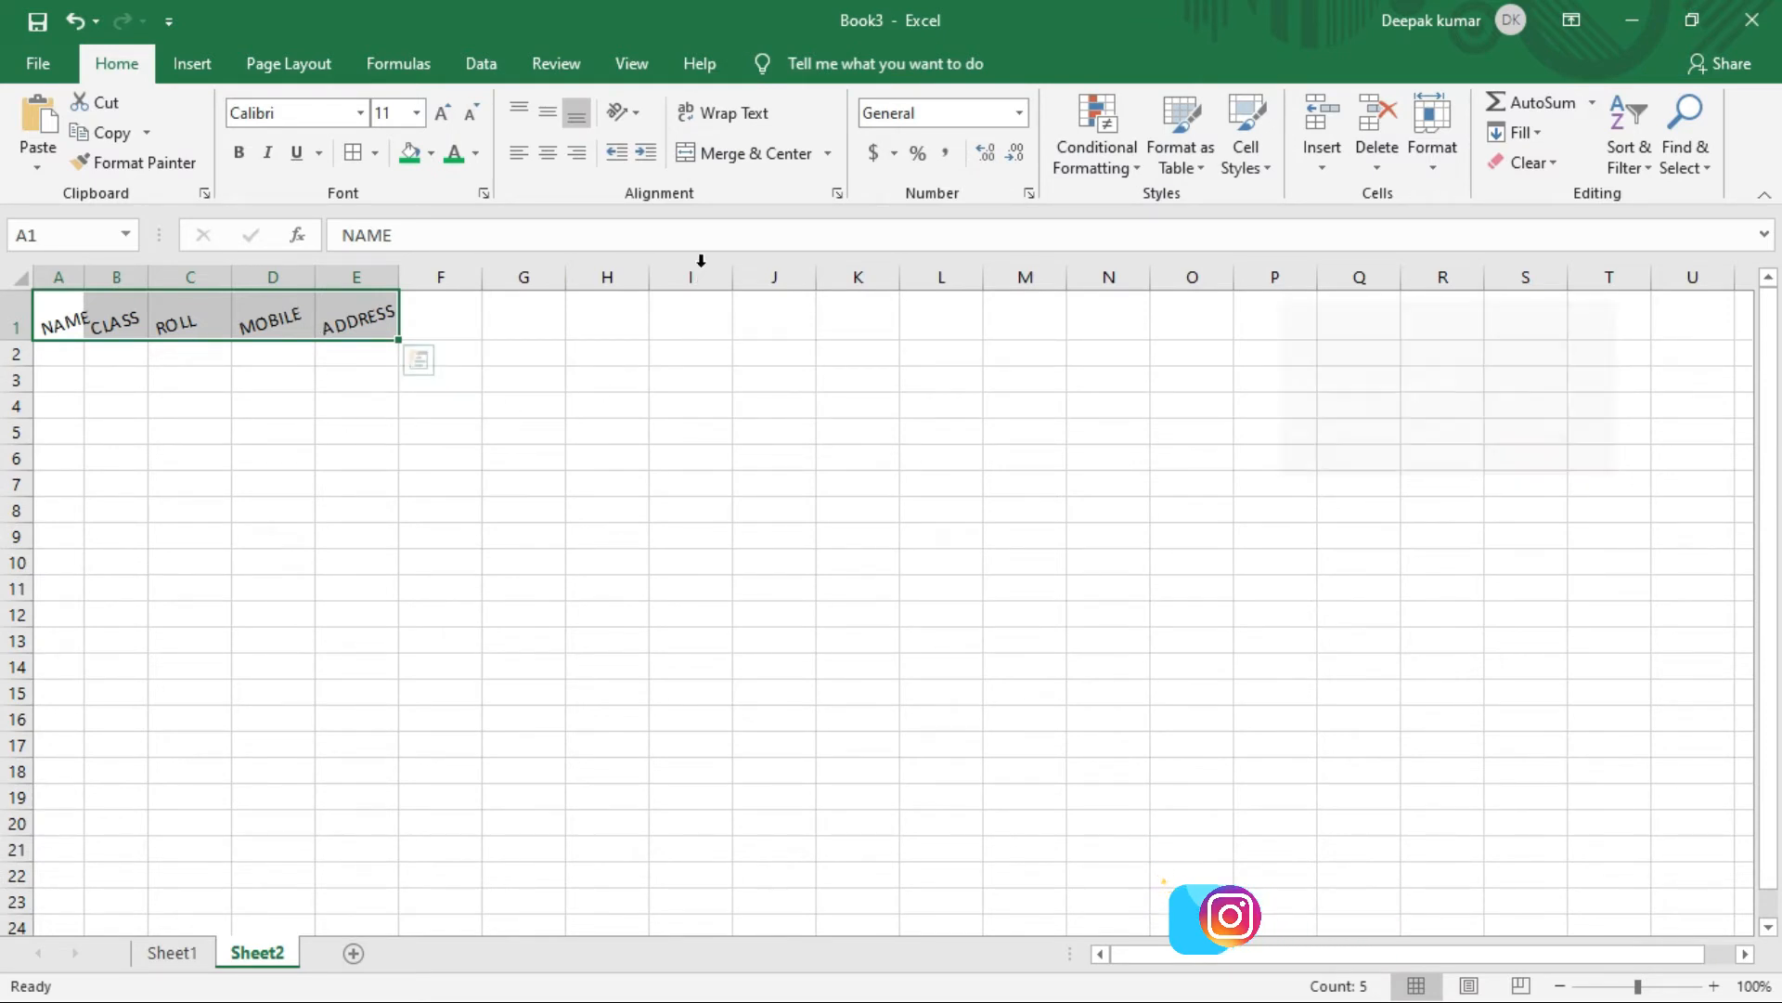
# - Set the orientation of the headings in A1:E1 to -36 degrees in the alignment settings and apply it
pyautogui.click(620, 113)
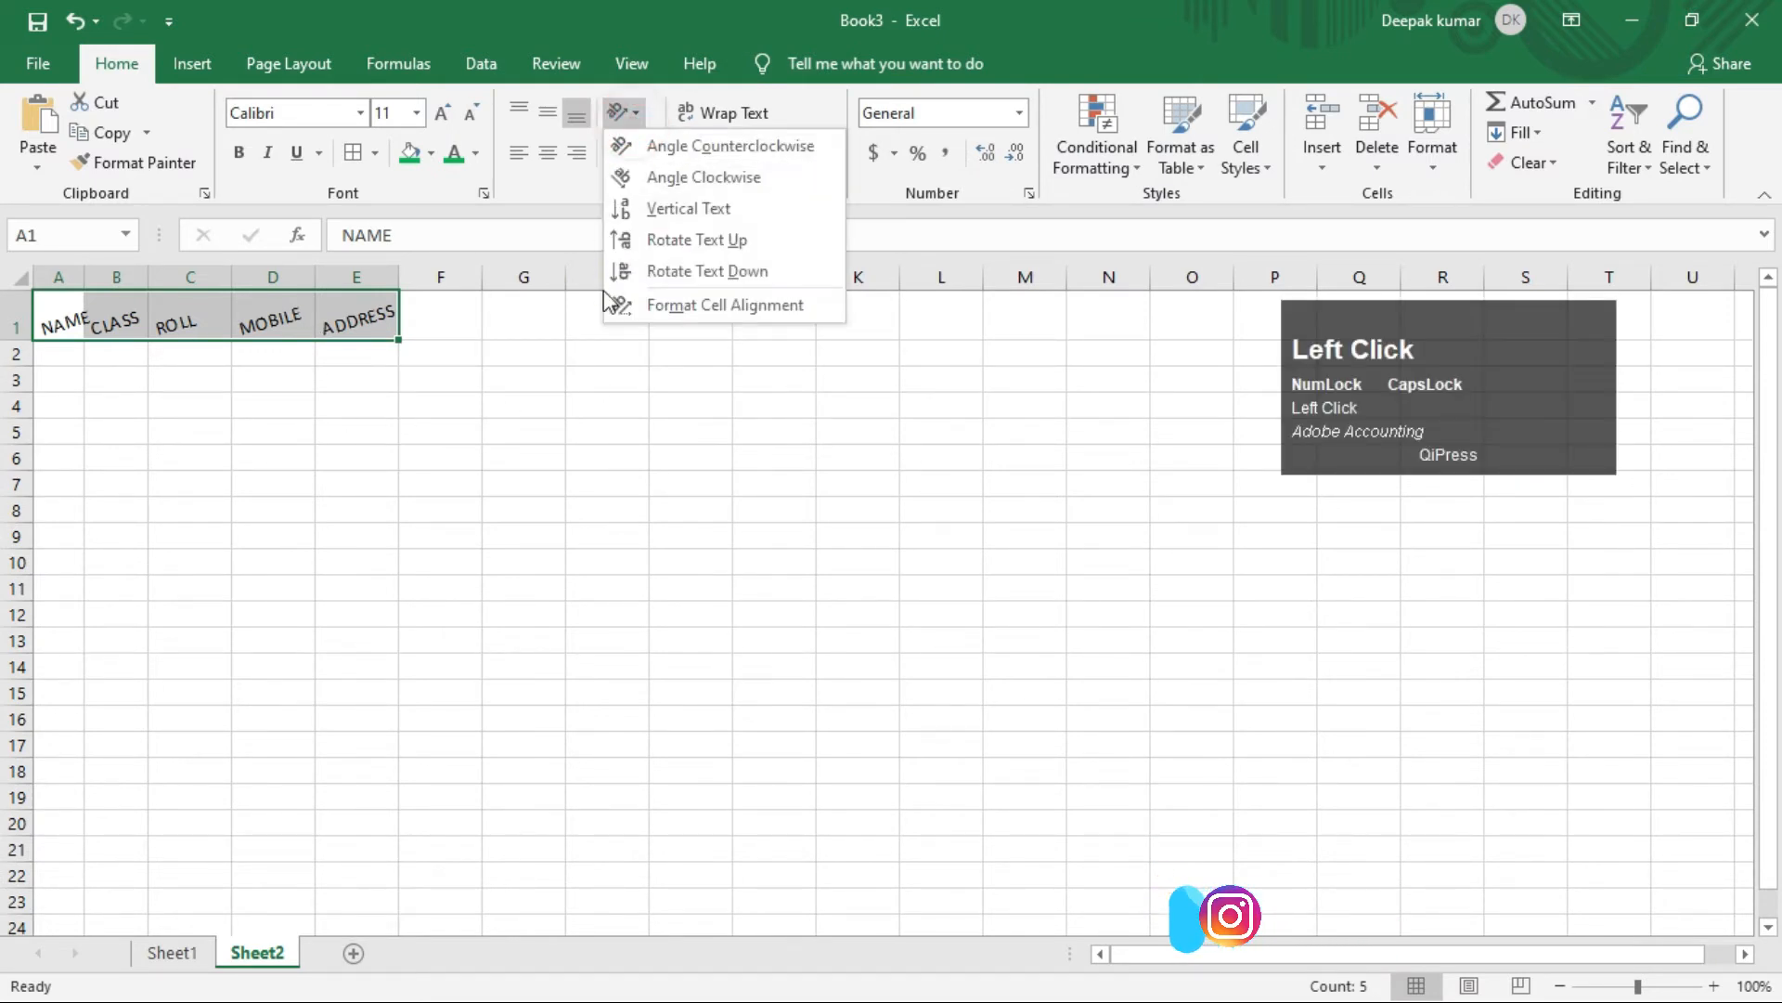
pyautogui.click(715, 304)
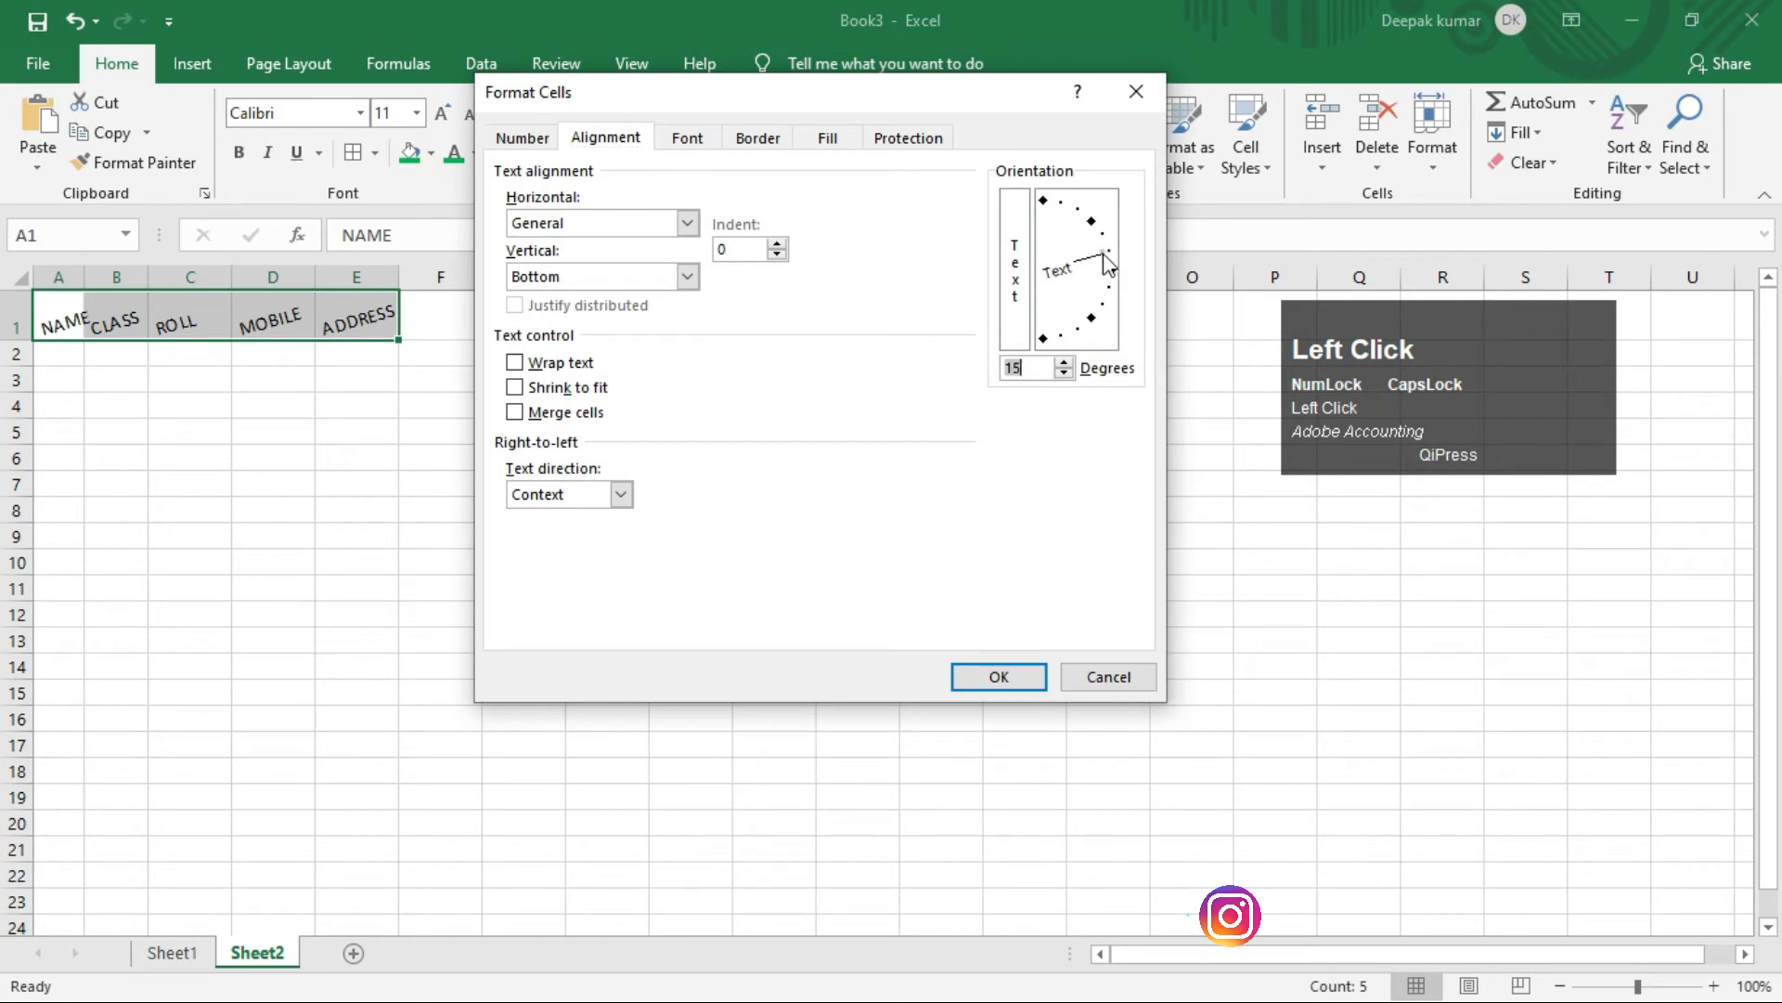
pyautogui.moveTo(1107, 263); pyautogui.dragTo(1098, 317)
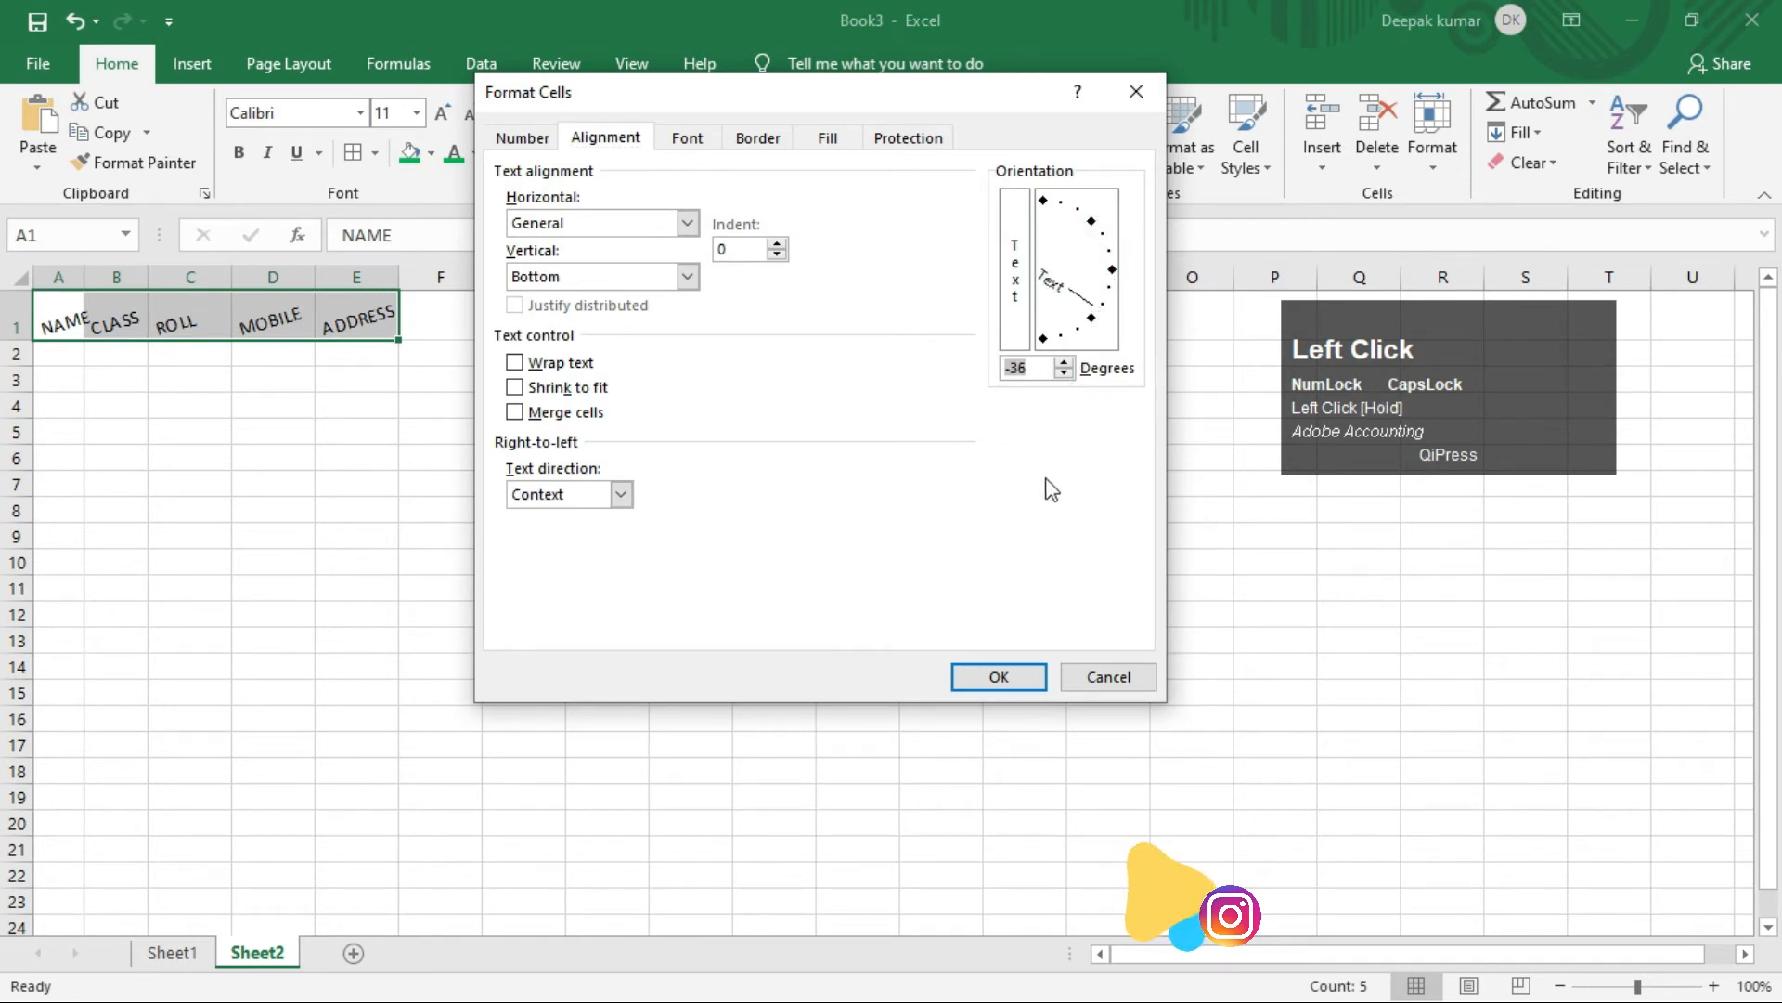
pyautogui.click(982, 672)
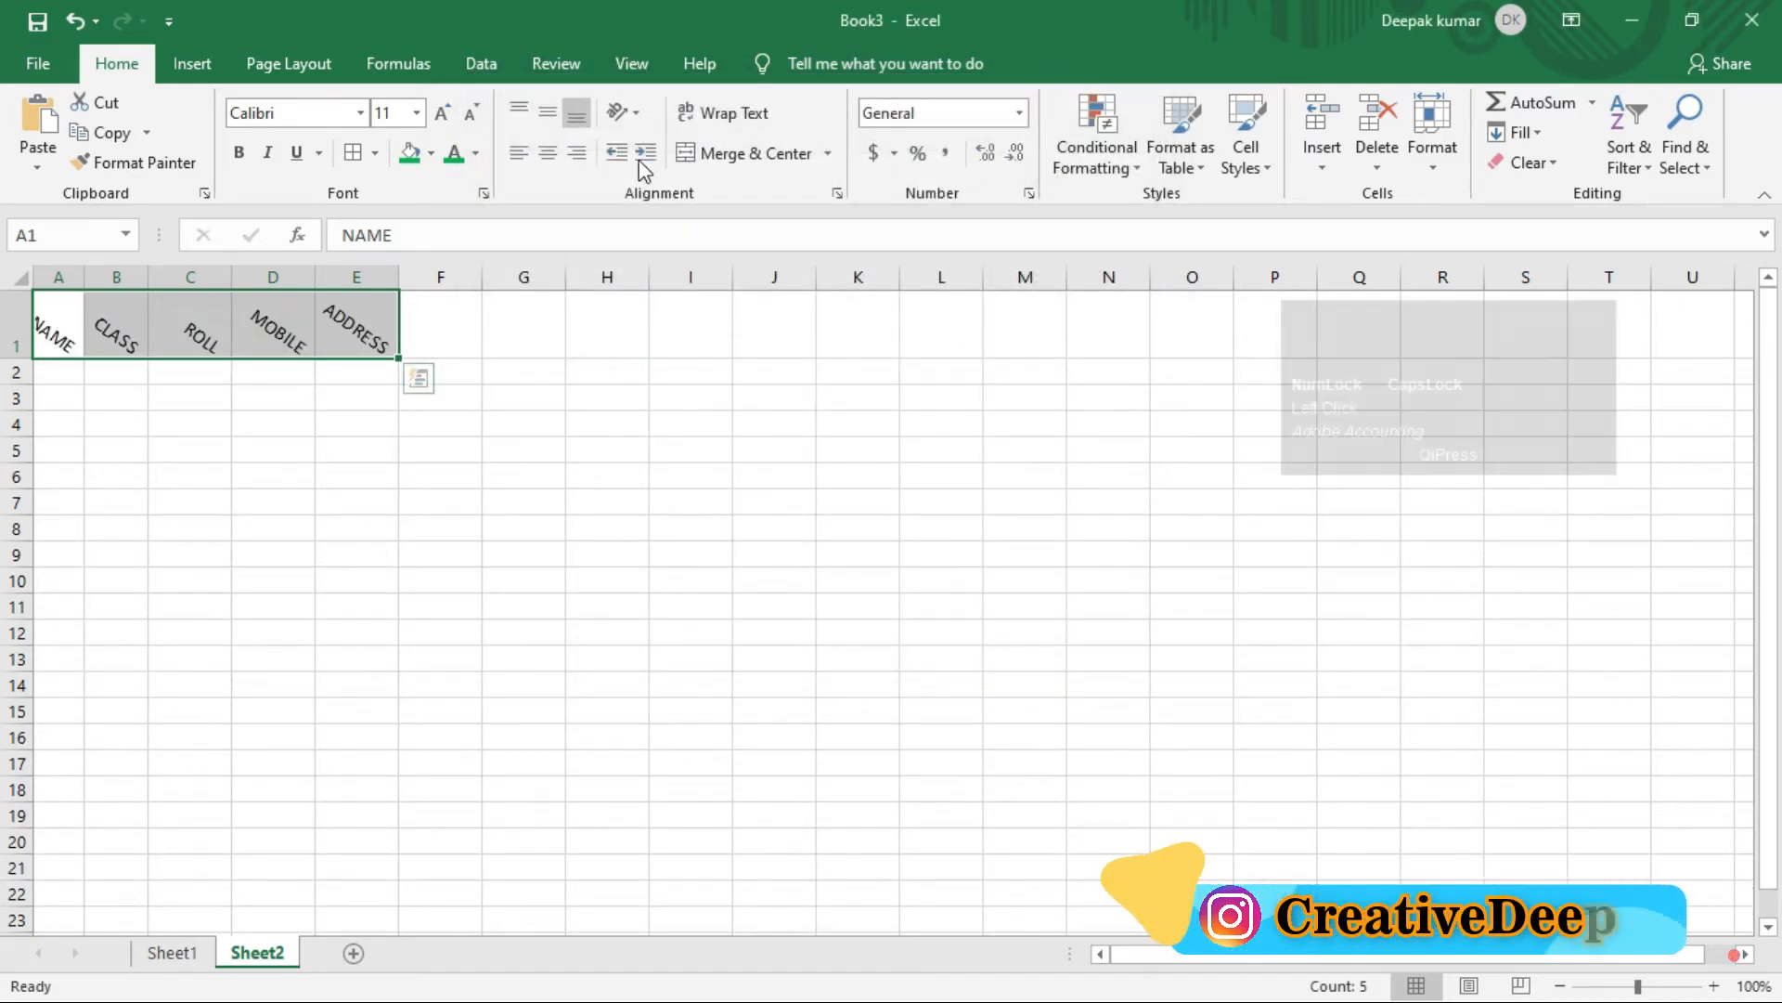
# - Set the orientation of the headings in A1:E1 to 0 degrees and widen column A to fit its heading
pyautogui.click(619, 113)
pyautogui.click(752, 309)
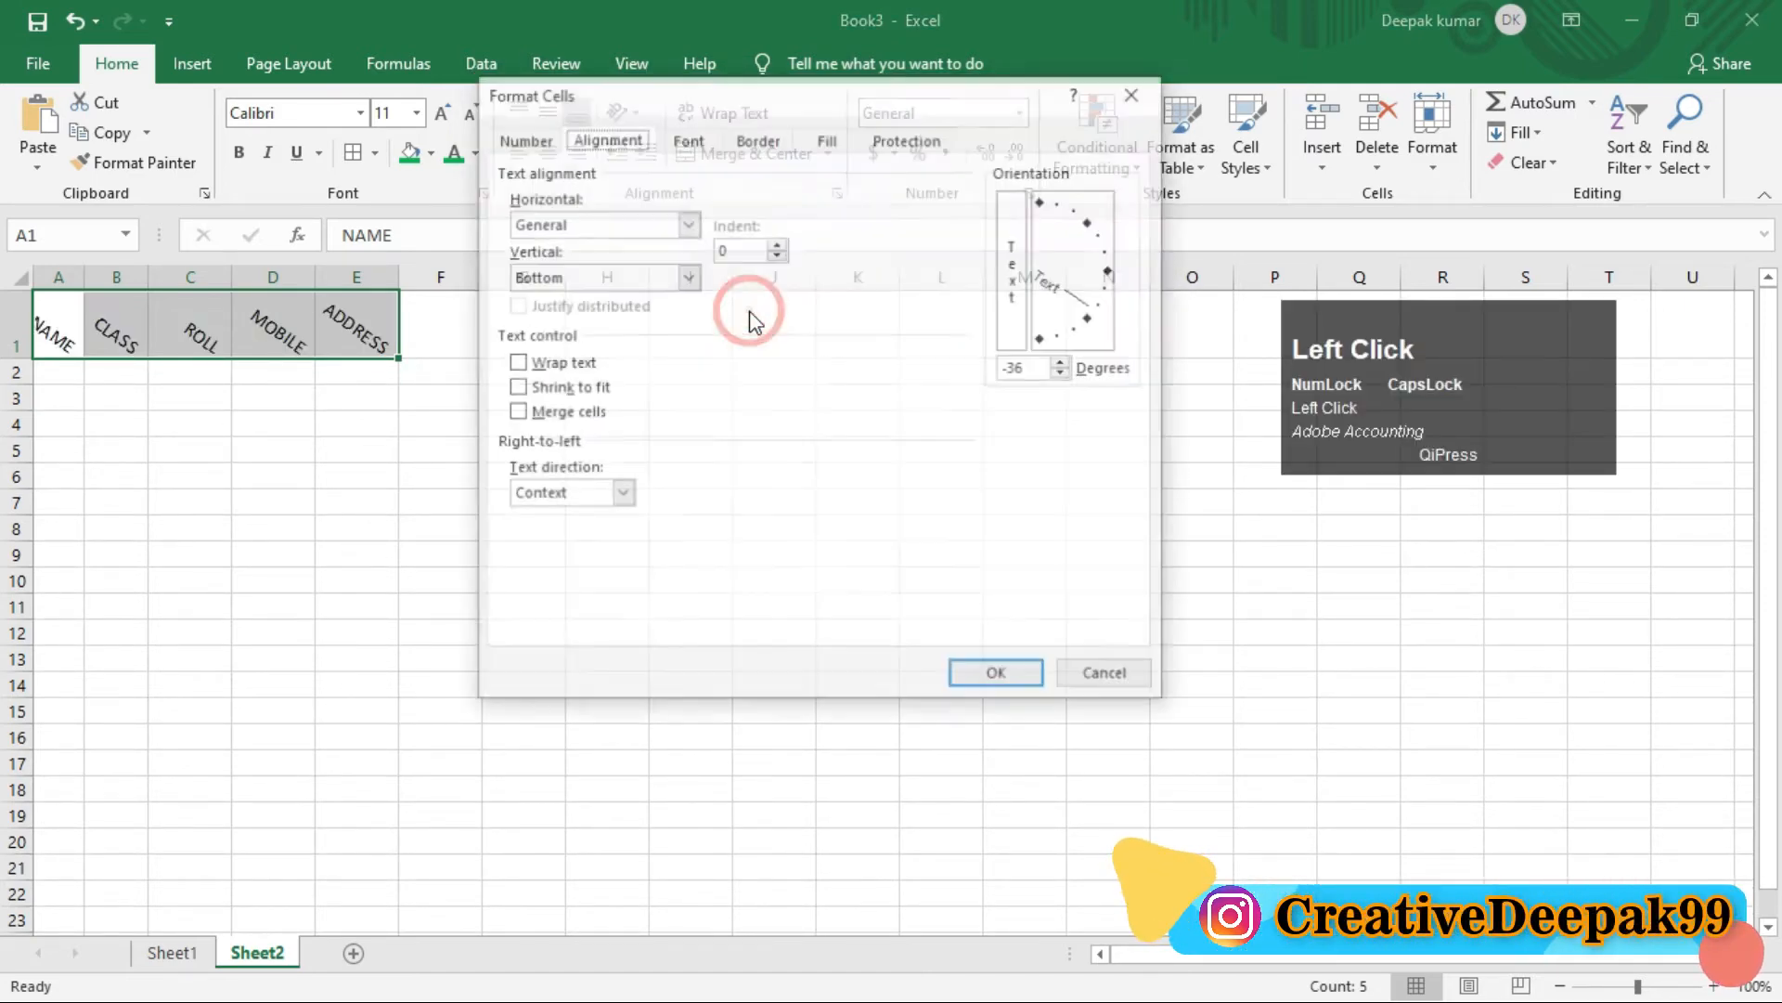
pyautogui.click(1003, 375)
pyautogui.write('0')
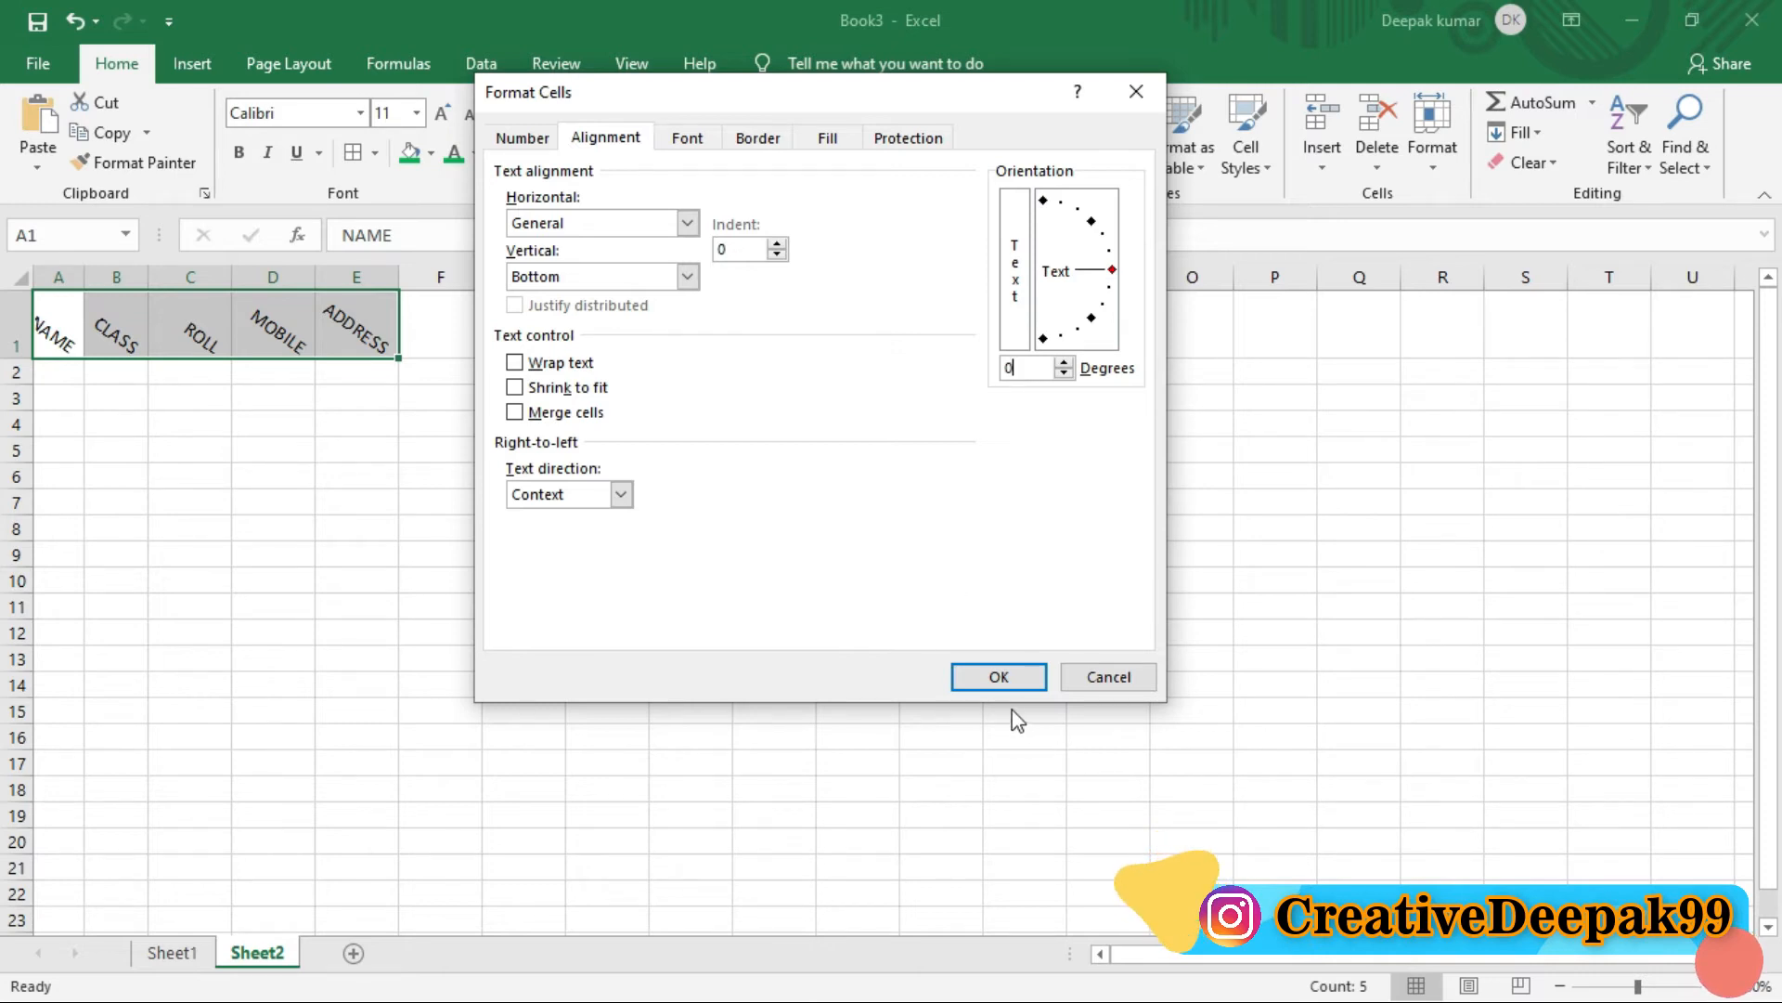
pyautogui.click(994, 679)
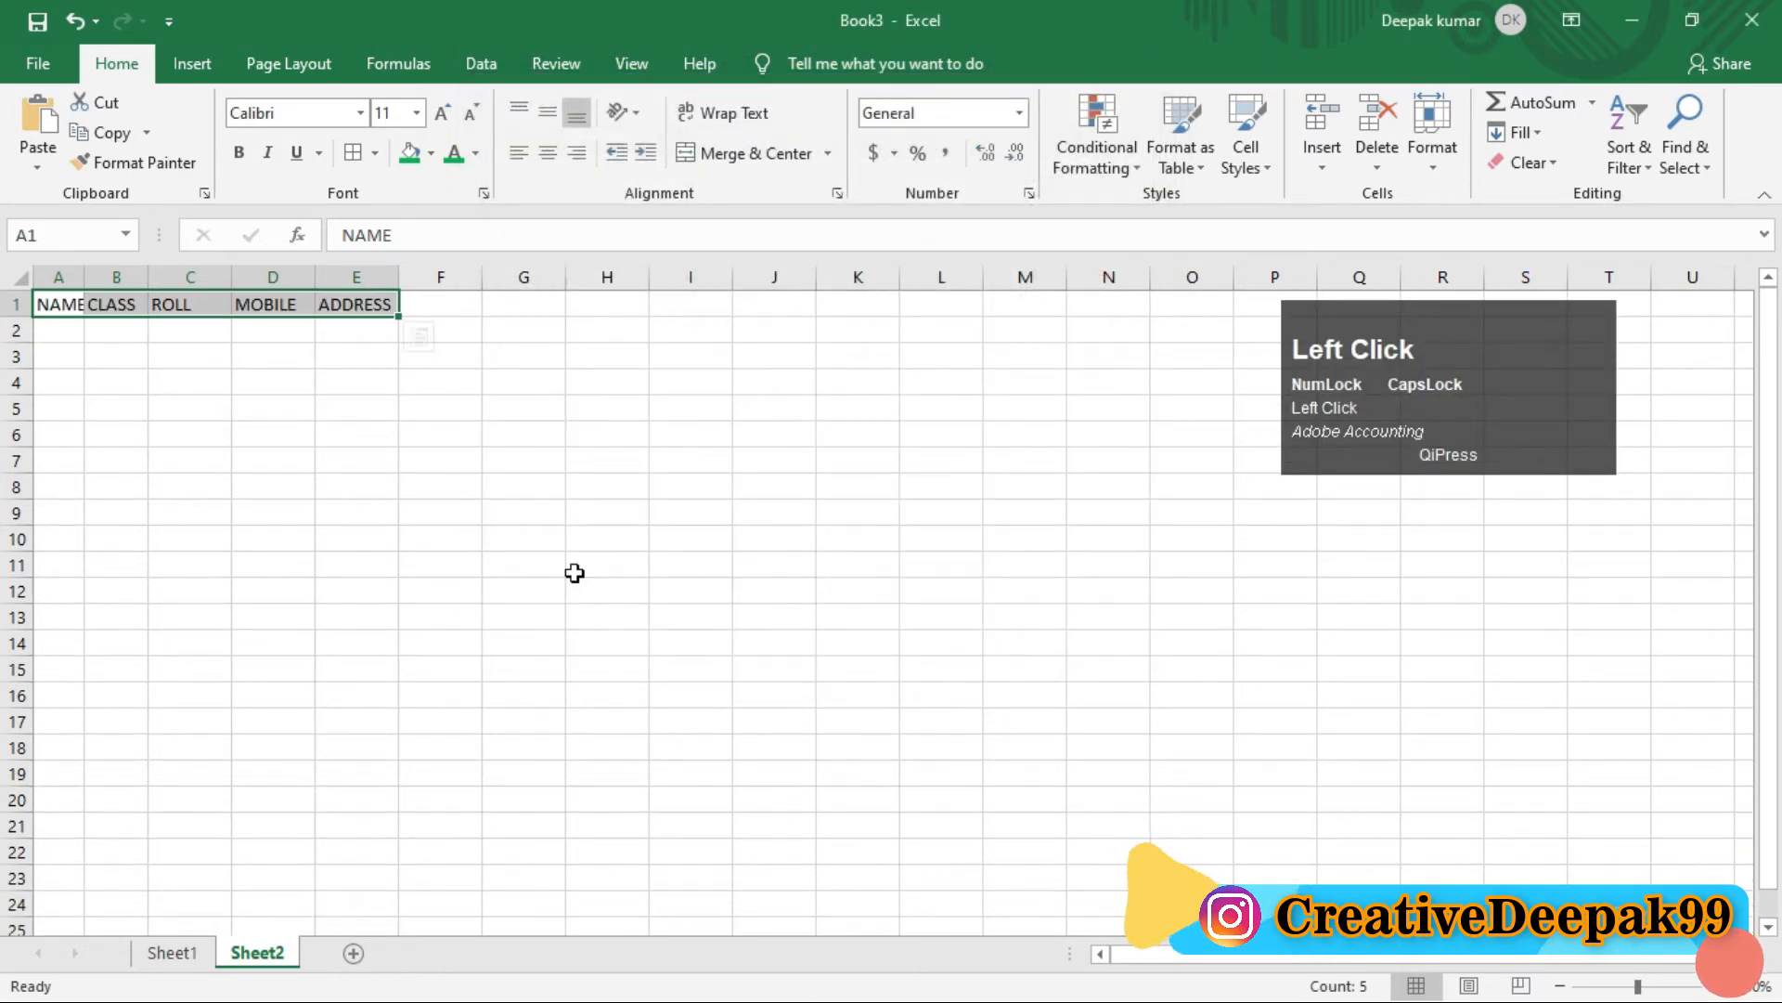
pyautogui.click(295, 455)
pyautogui.moveTo(84, 279); pyautogui.dragTo(107, 282)
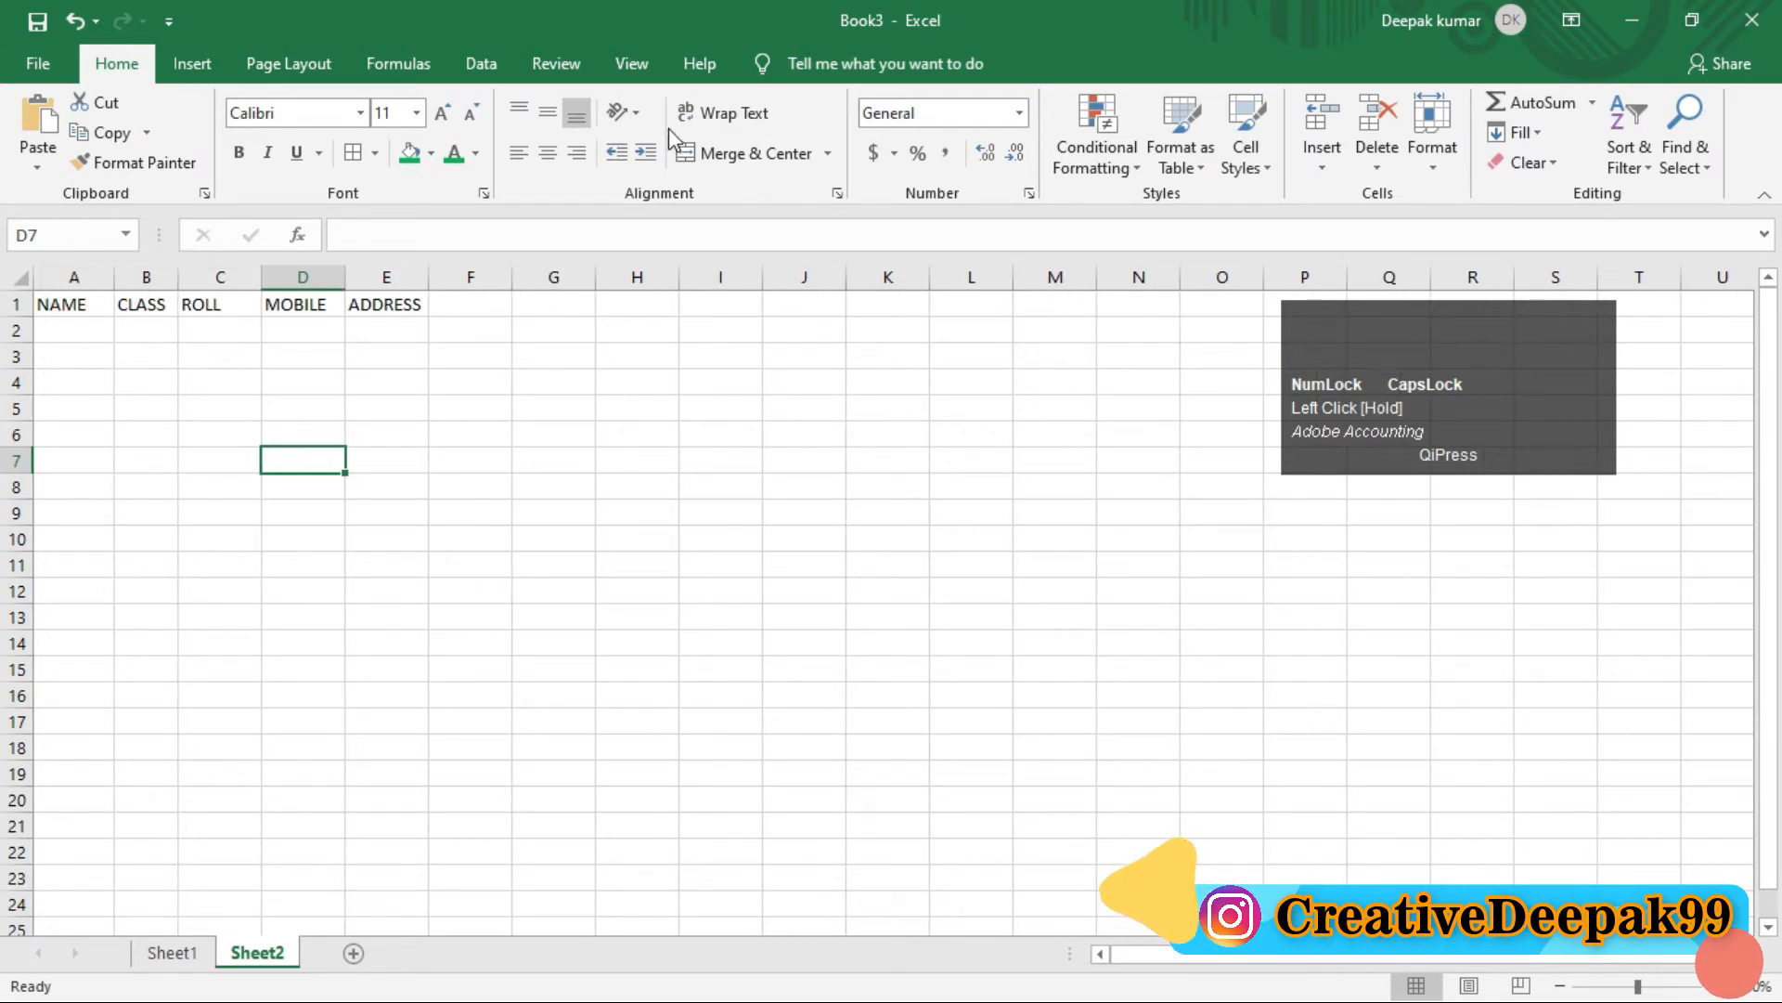
pyautogui.click(615, 114)
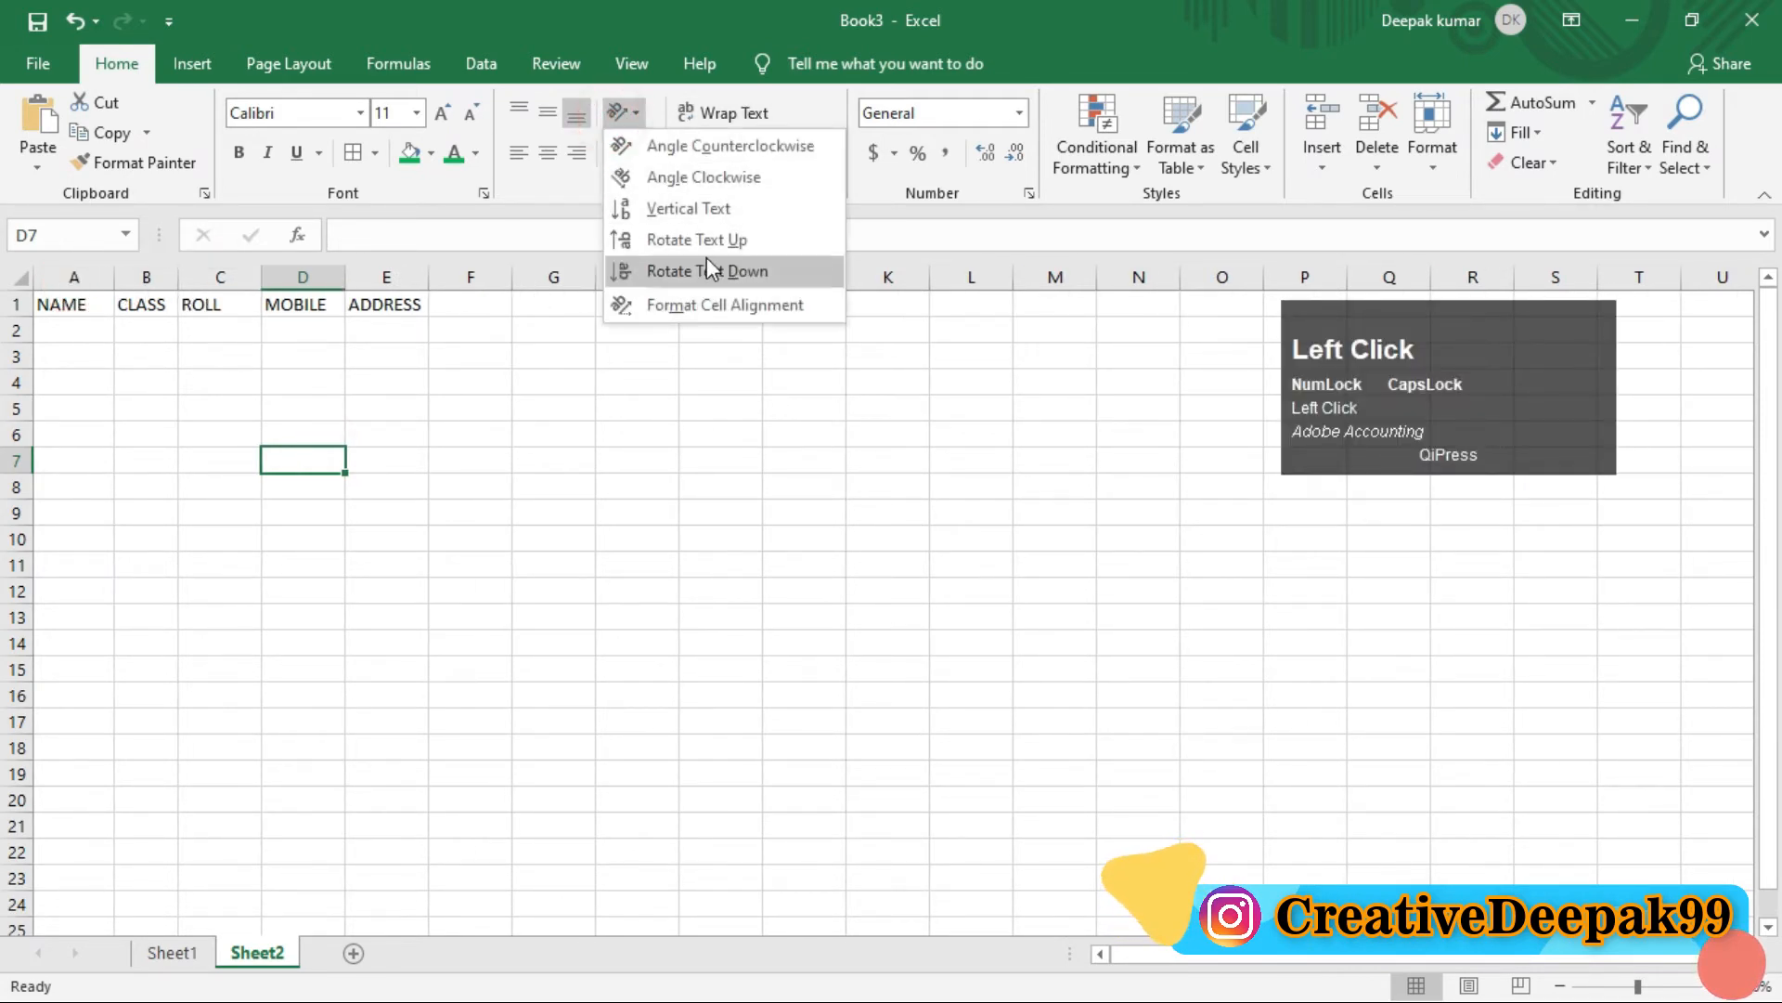
pyautogui.click(771, 491)
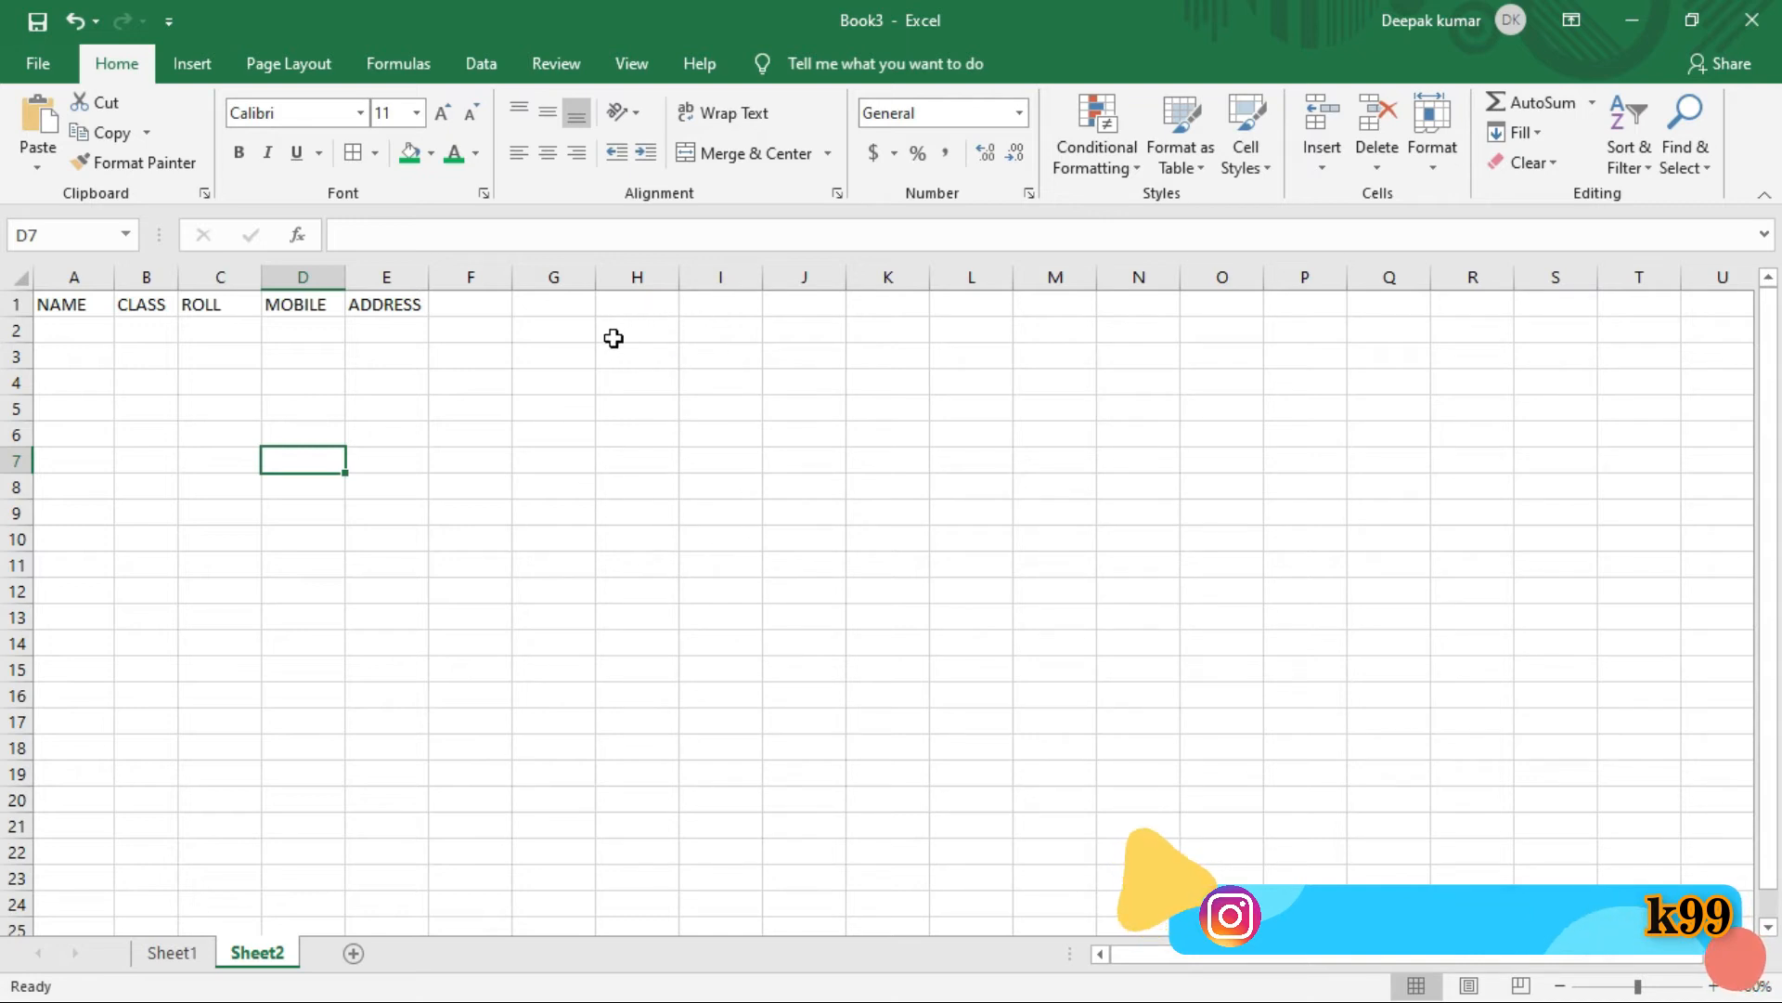
# - Merge and center the range H1:M4 into a single cell and check the merged block by selecting it
pyautogui.moveTo(622, 314); pyautogui.dragTo(1043, 378)
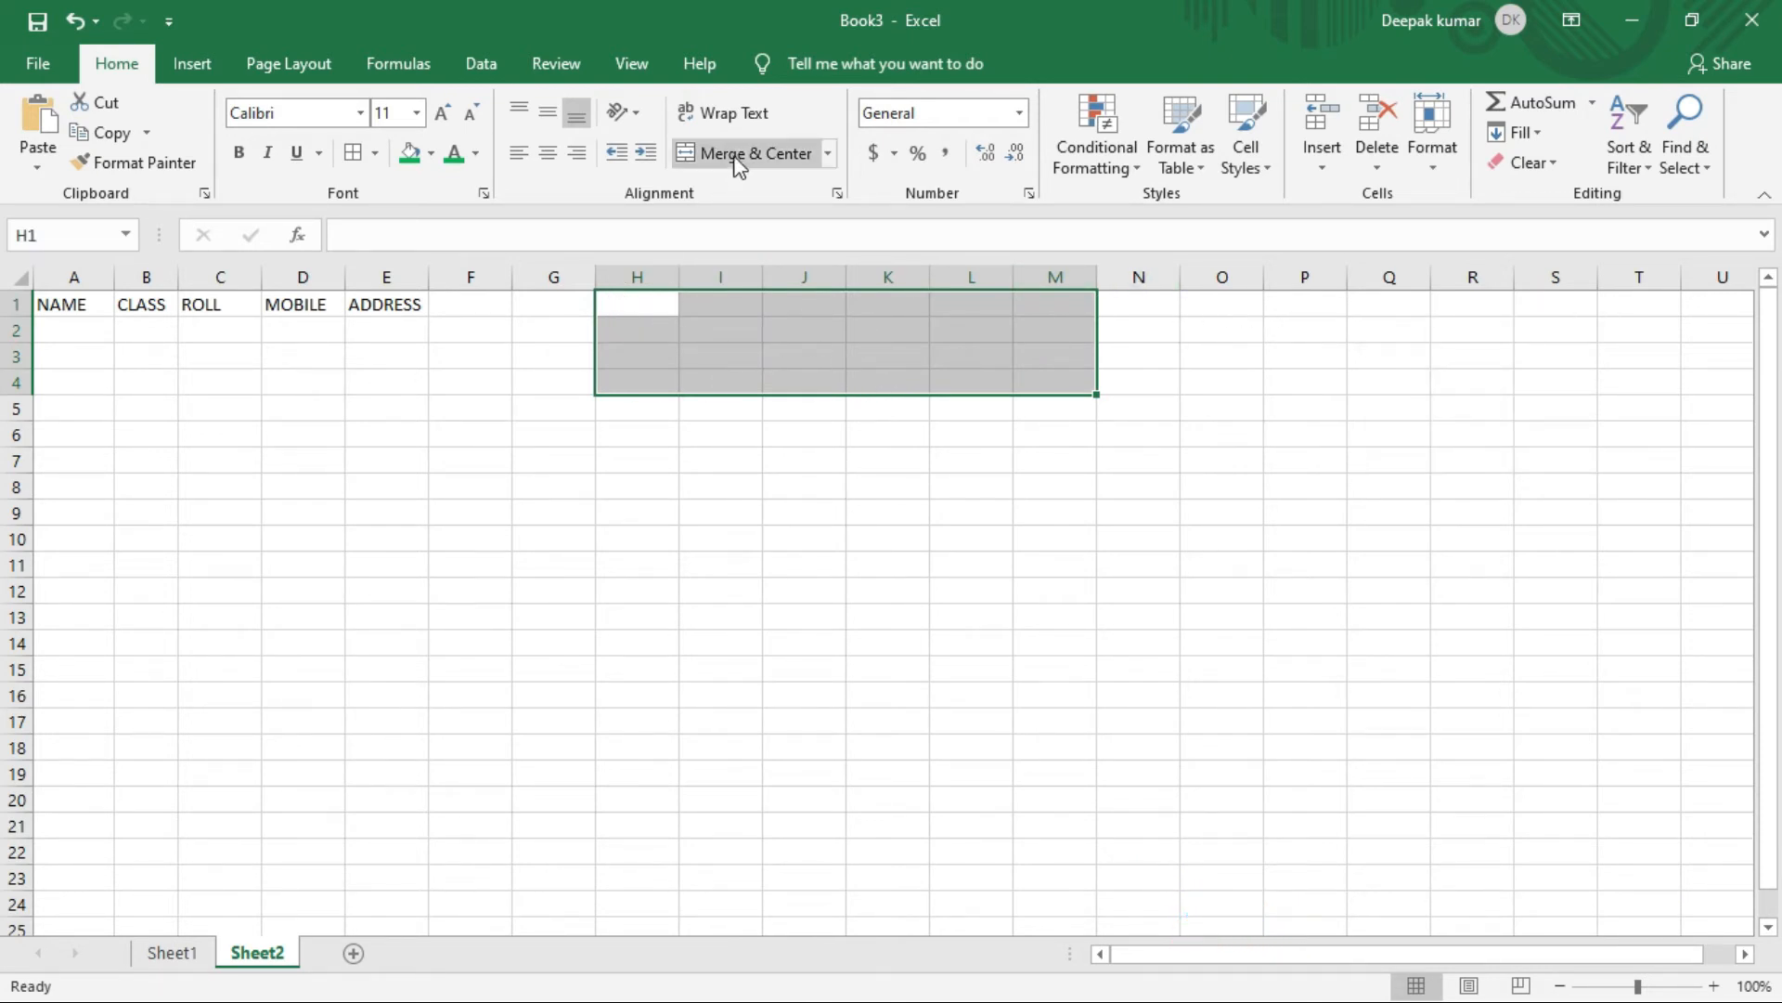
pyautogui.click(827, 161)
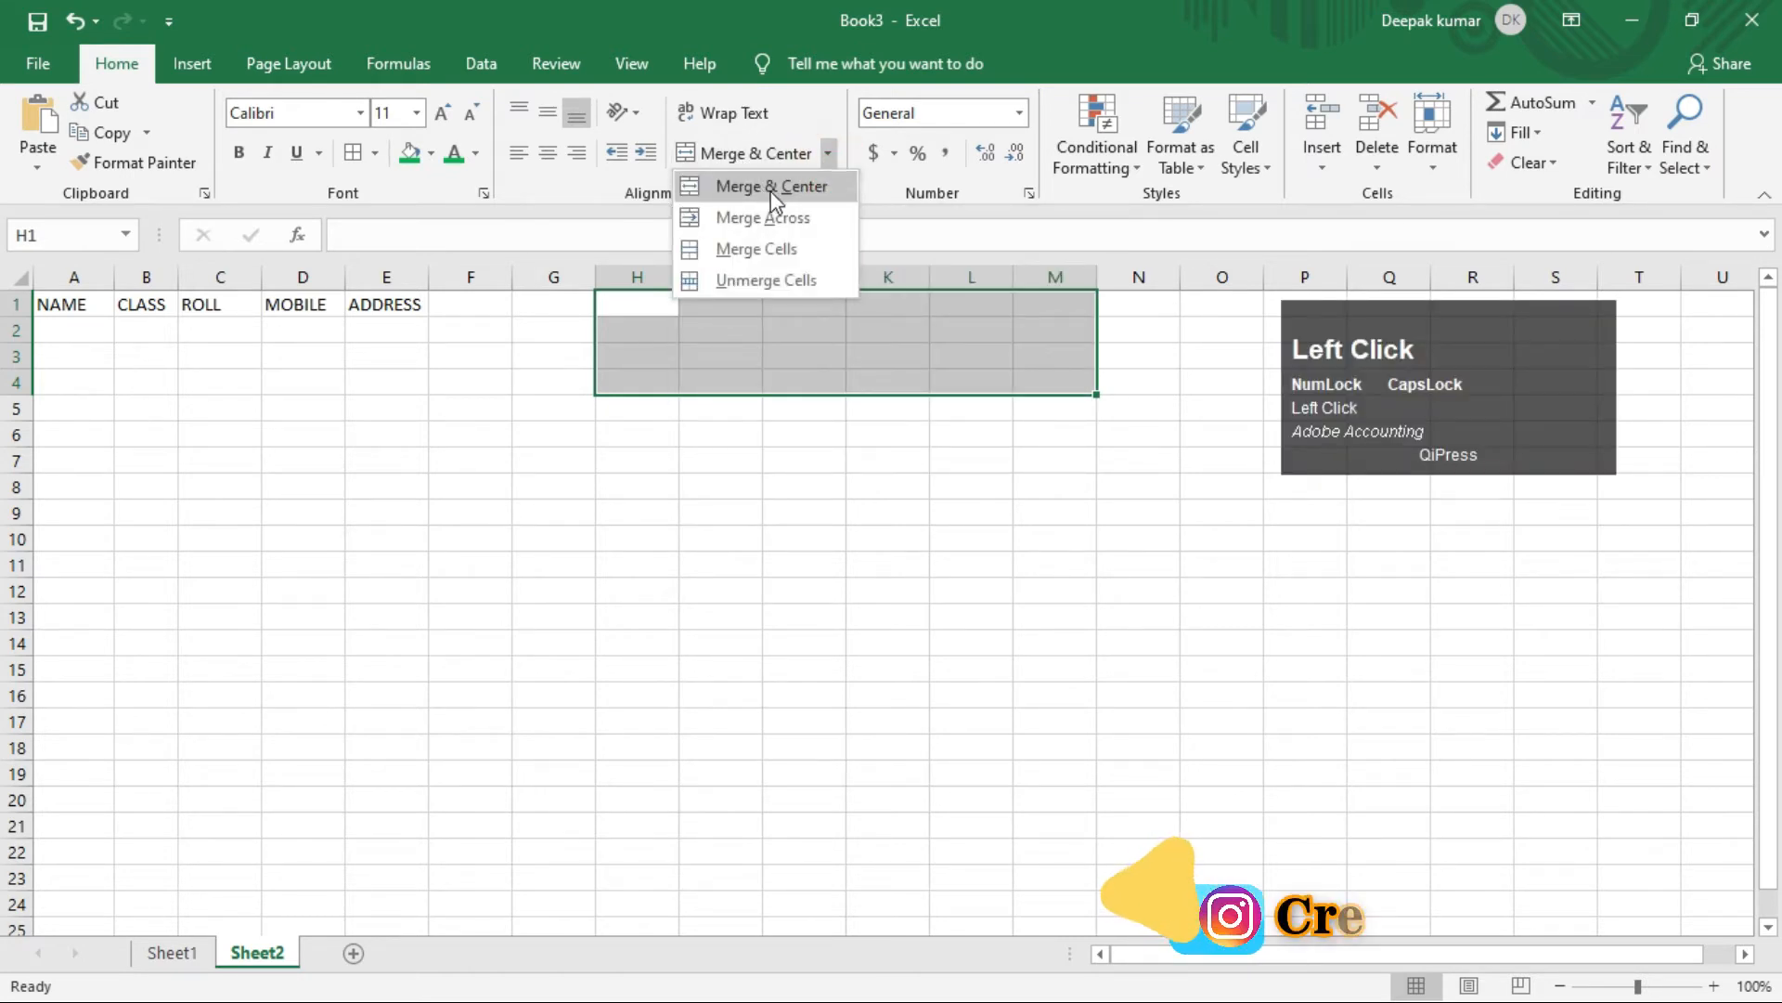
pyautogui.click(761, 192)
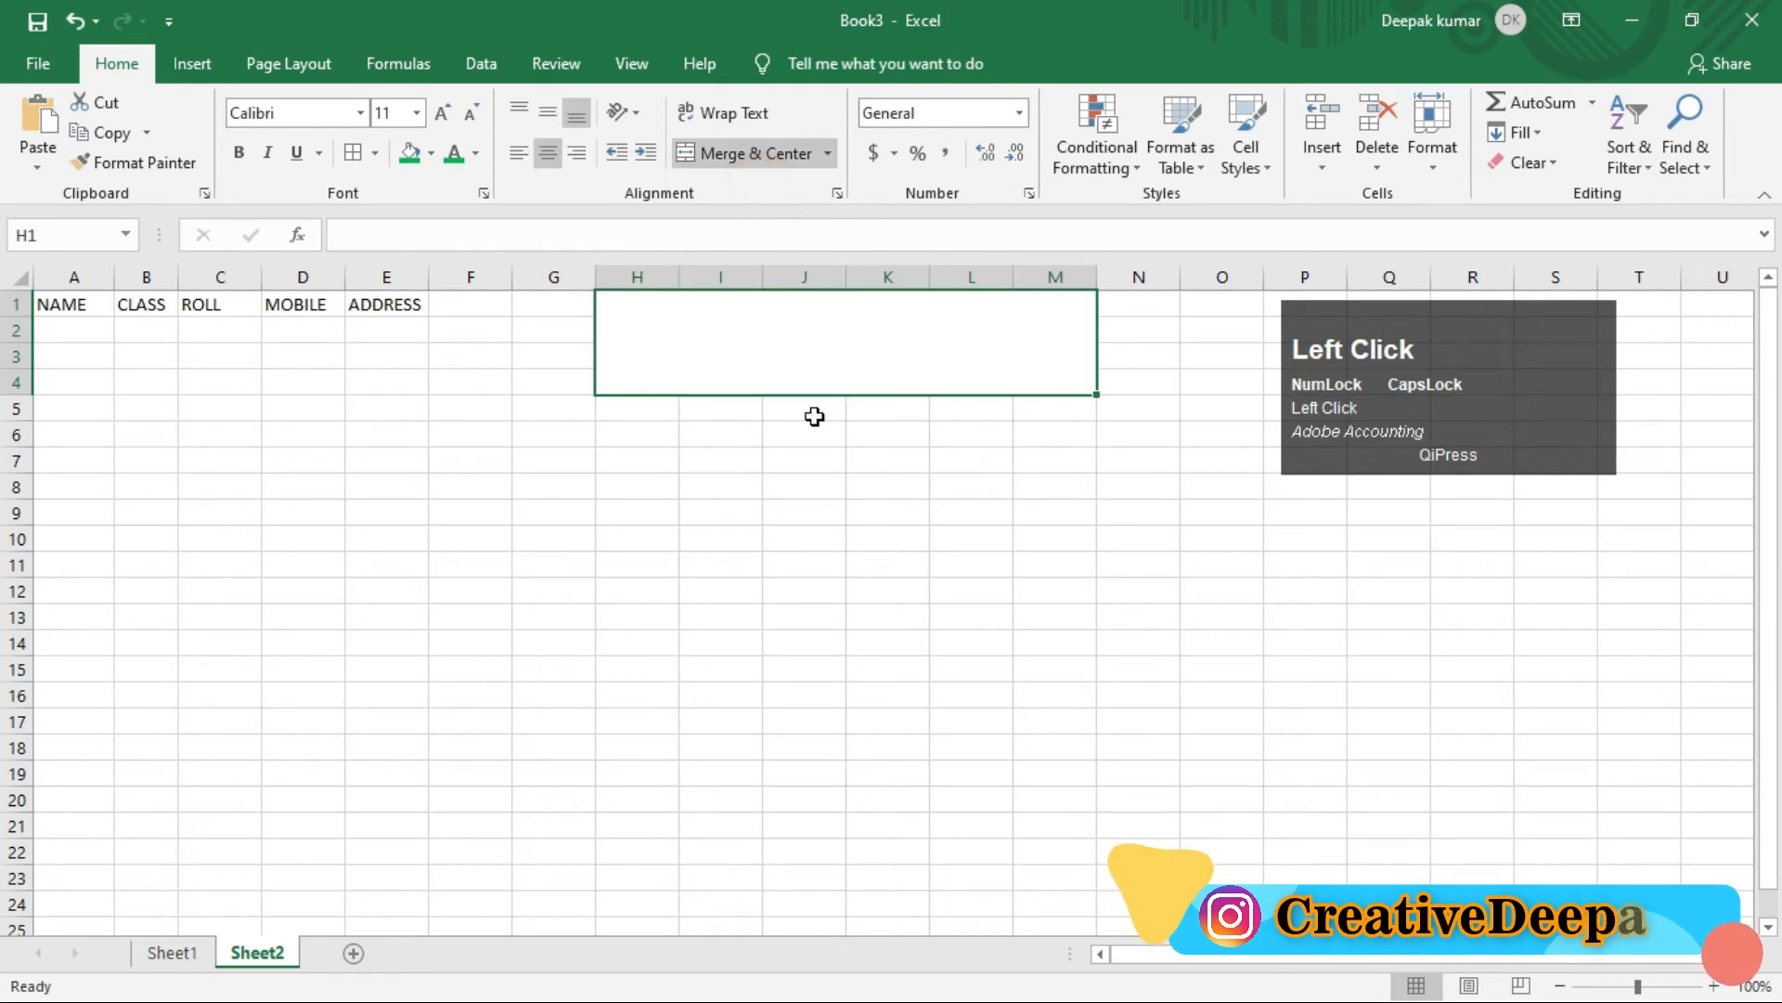
pyautogui.click(899, 355)
pyautogui.click(892, 491)
pyautogui.click(841, 332)
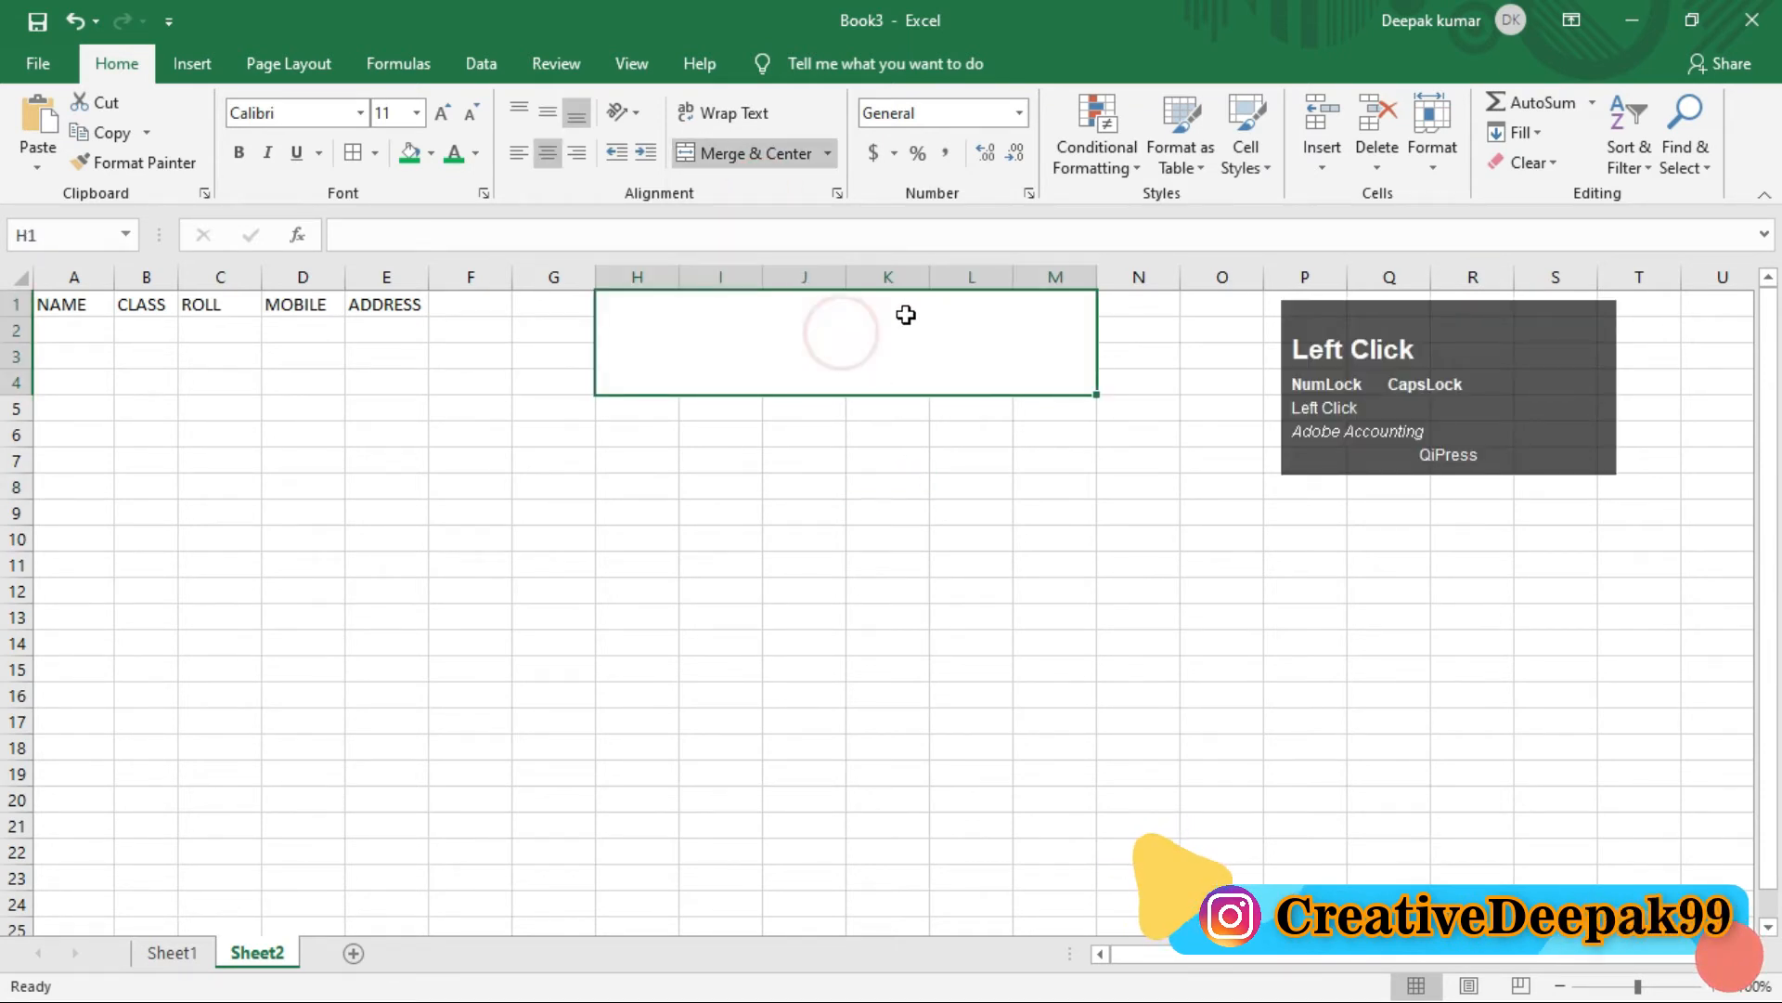
pyautogui.click(848, 312)
pyautogui.click(868, 540)
pyautogui.click(852, 371)
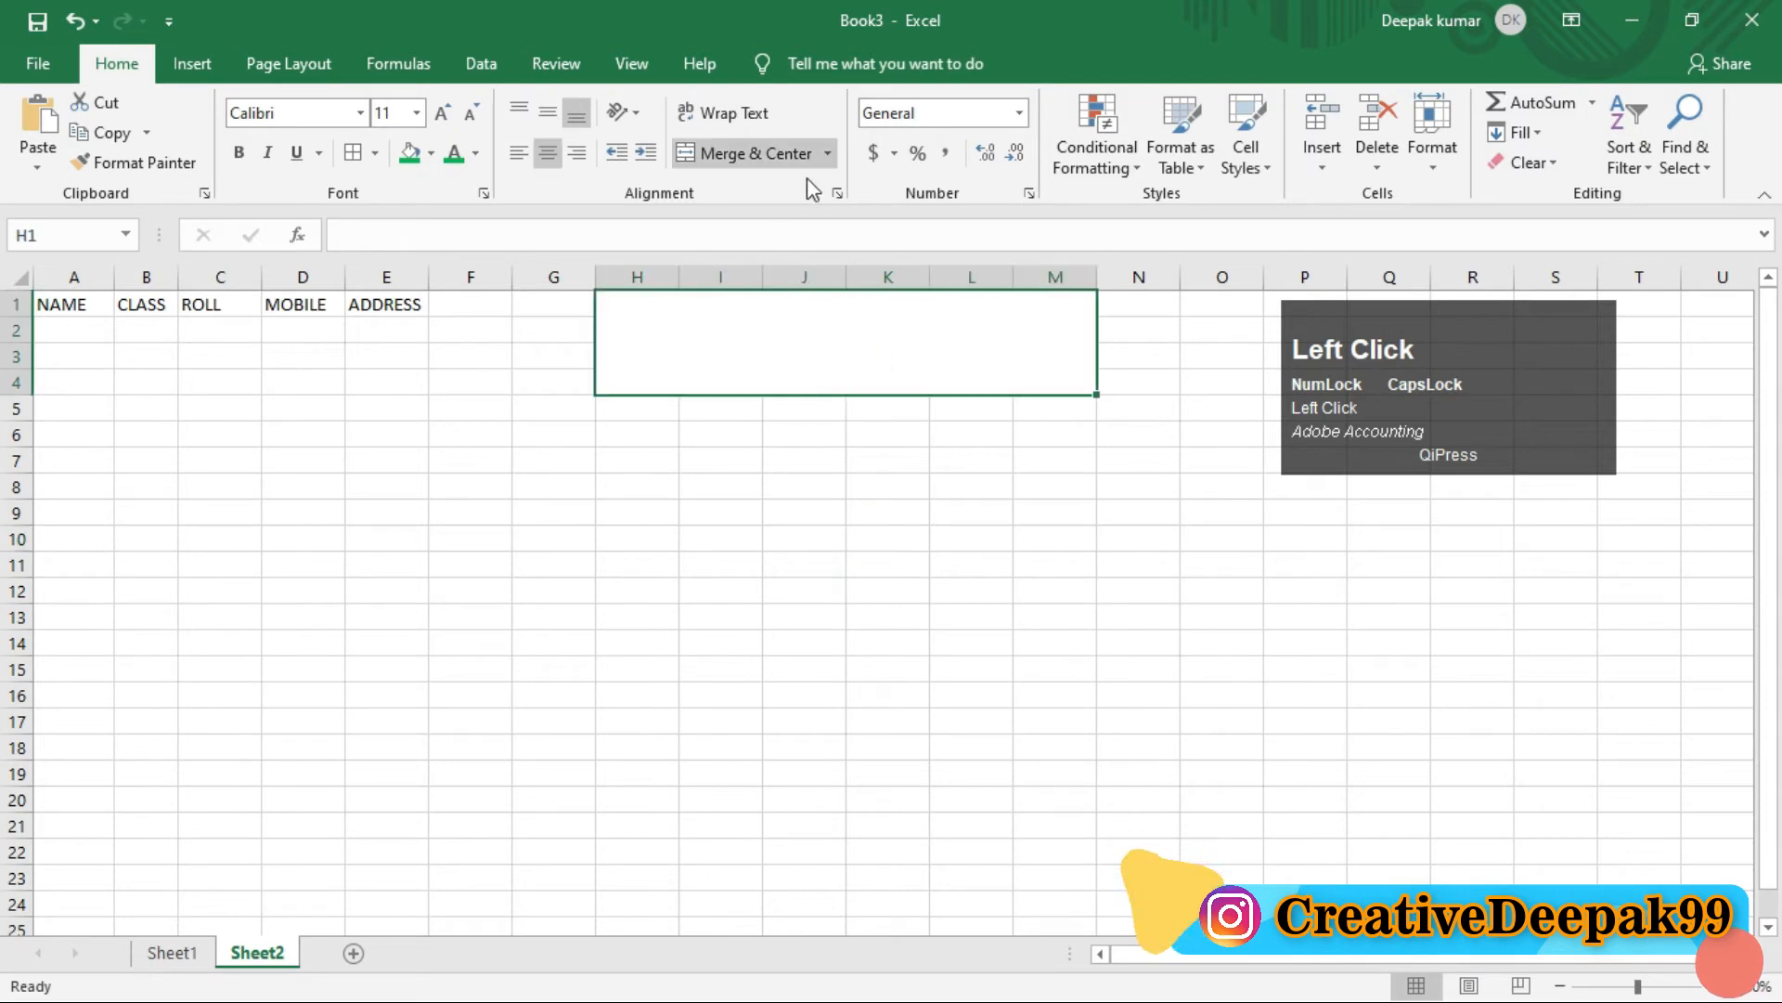
# - Unmerge the H1:M4 block back into separate cells and select the range G3:I6
pyautogui.click(825, 160)
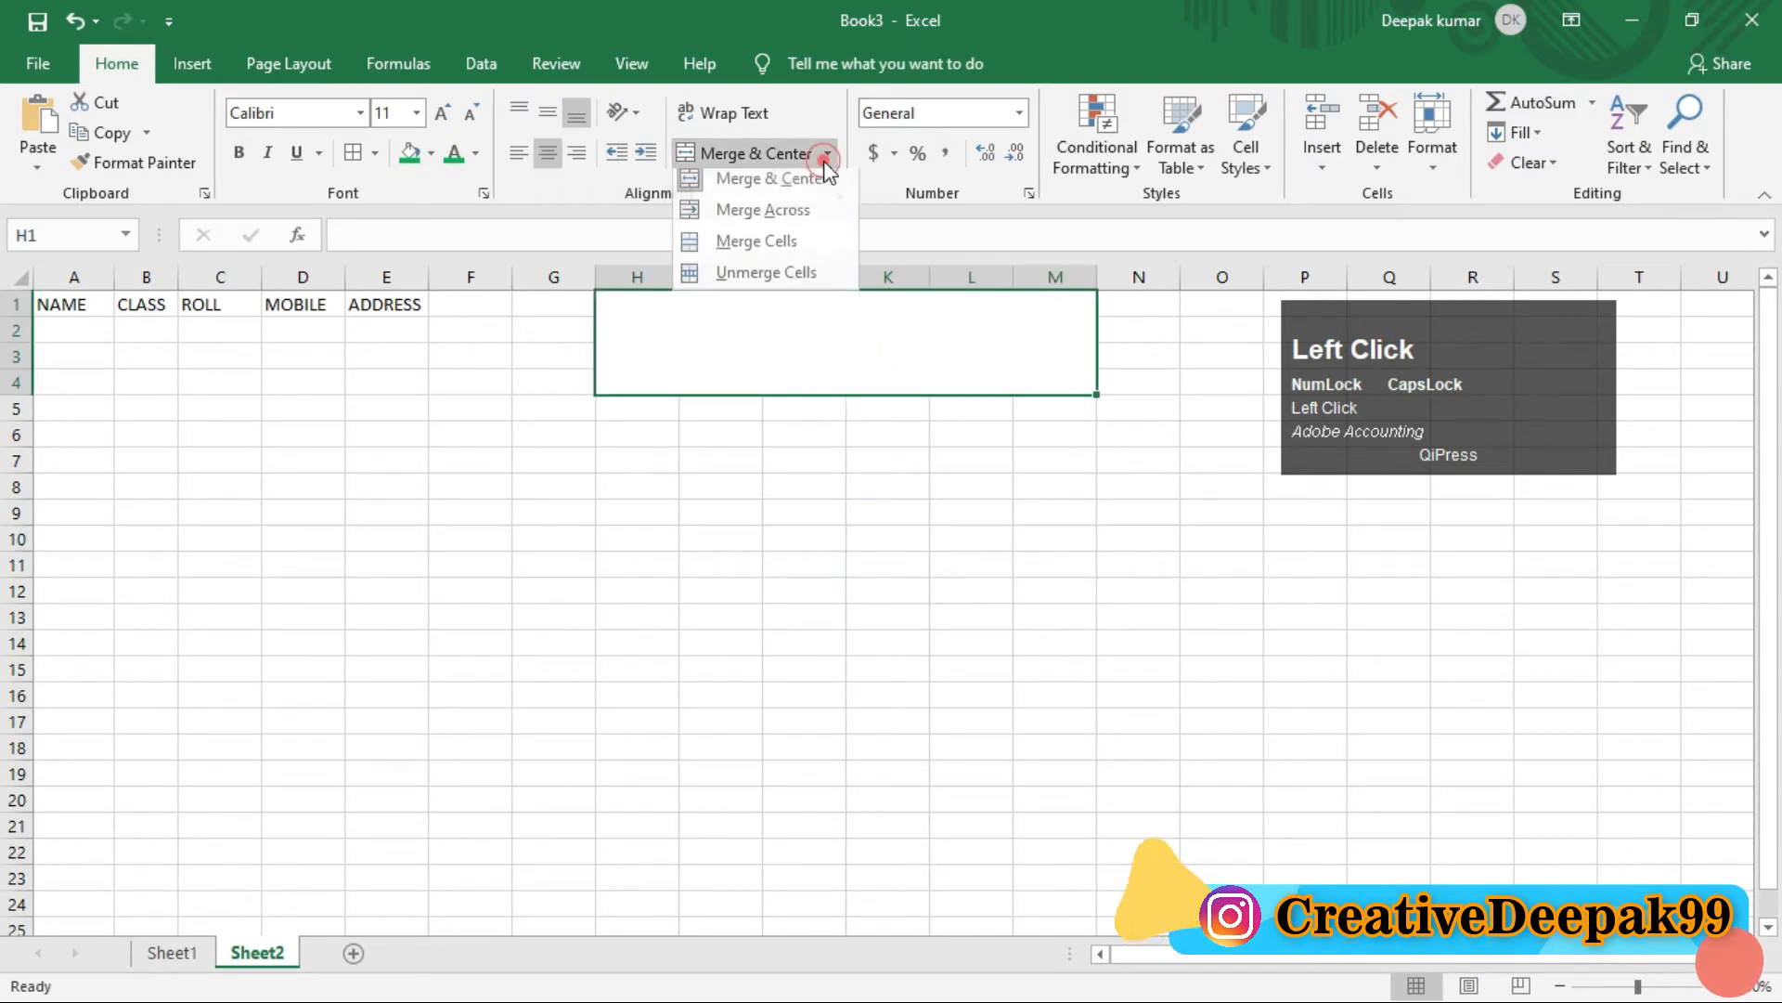
pyautogui.click(789, 290)
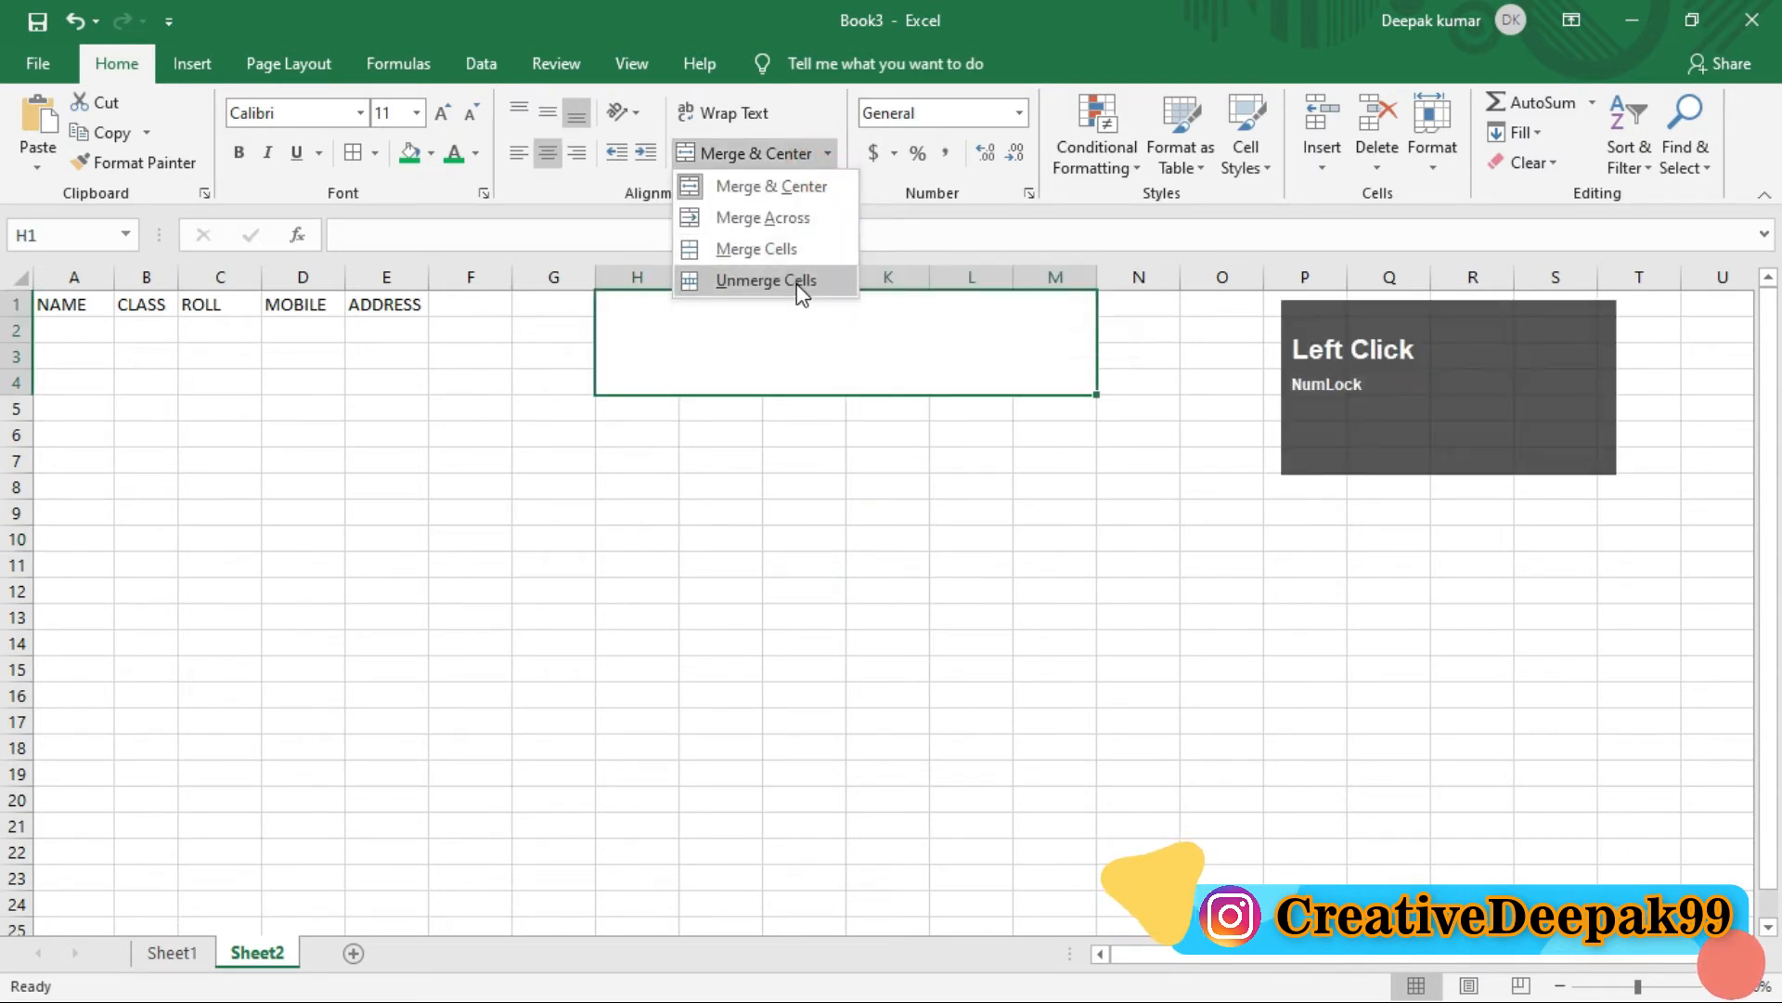
pyautogui.click(796, 539)
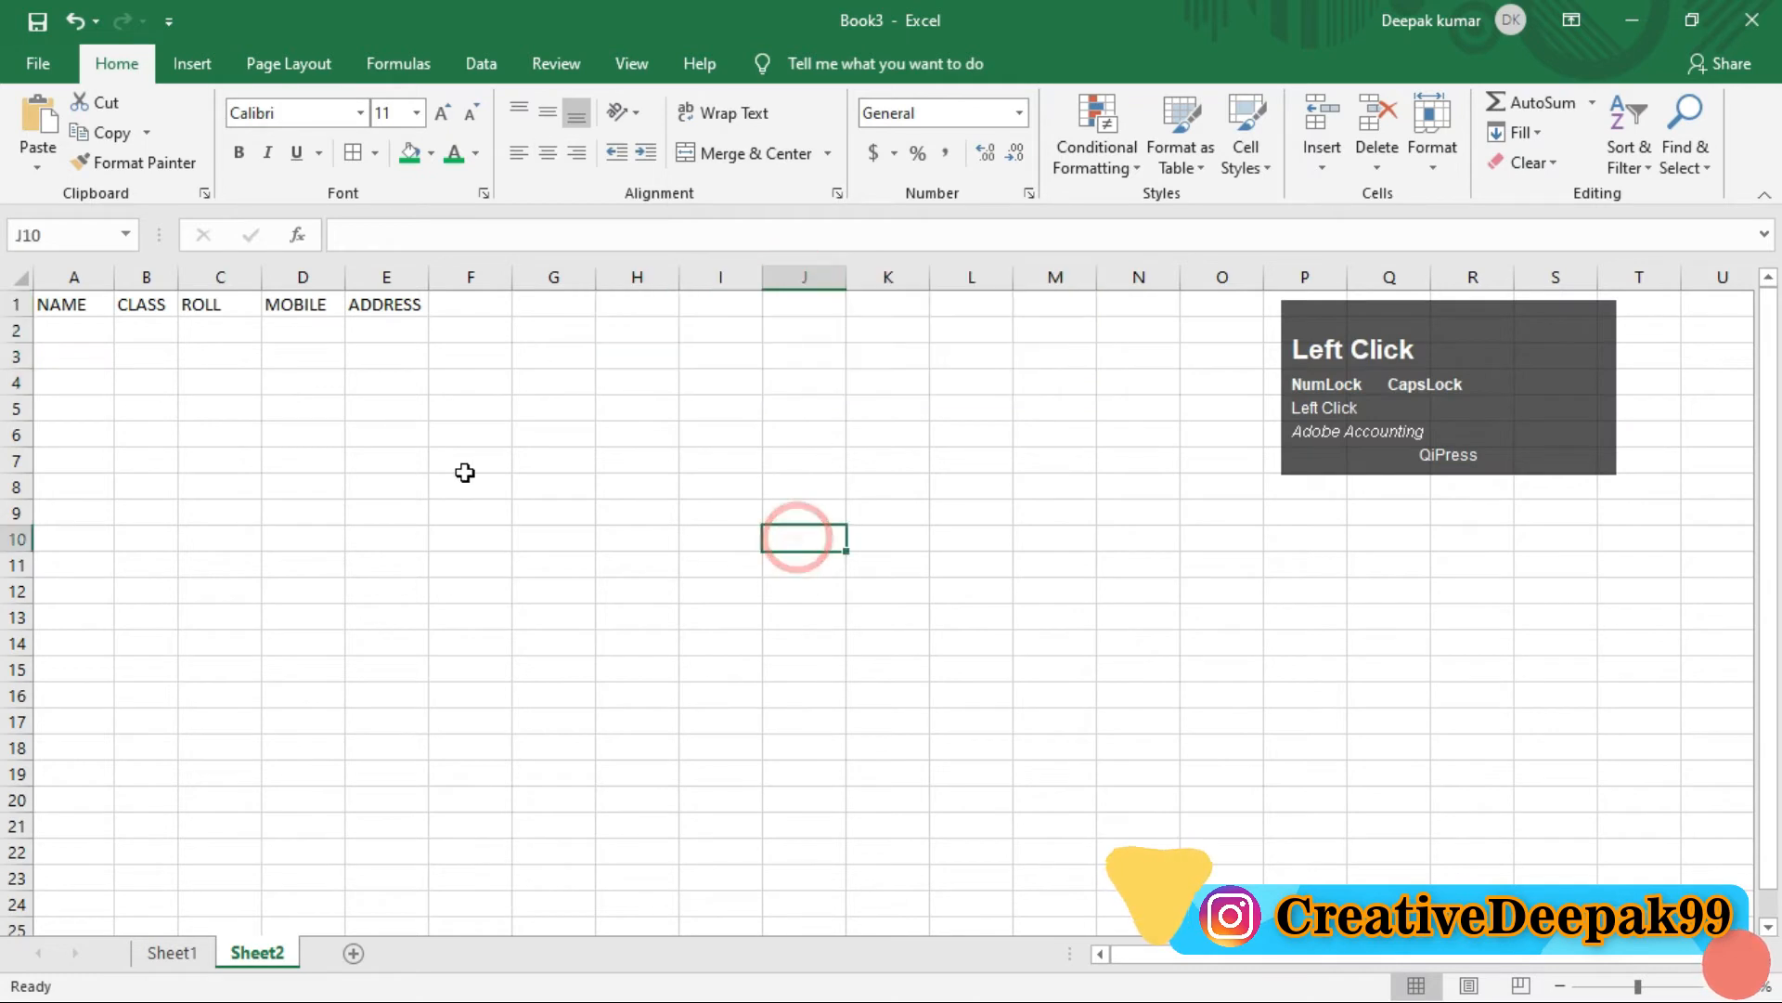
pyautogui.click(571, 351)
pyautogui.click(612, 353)
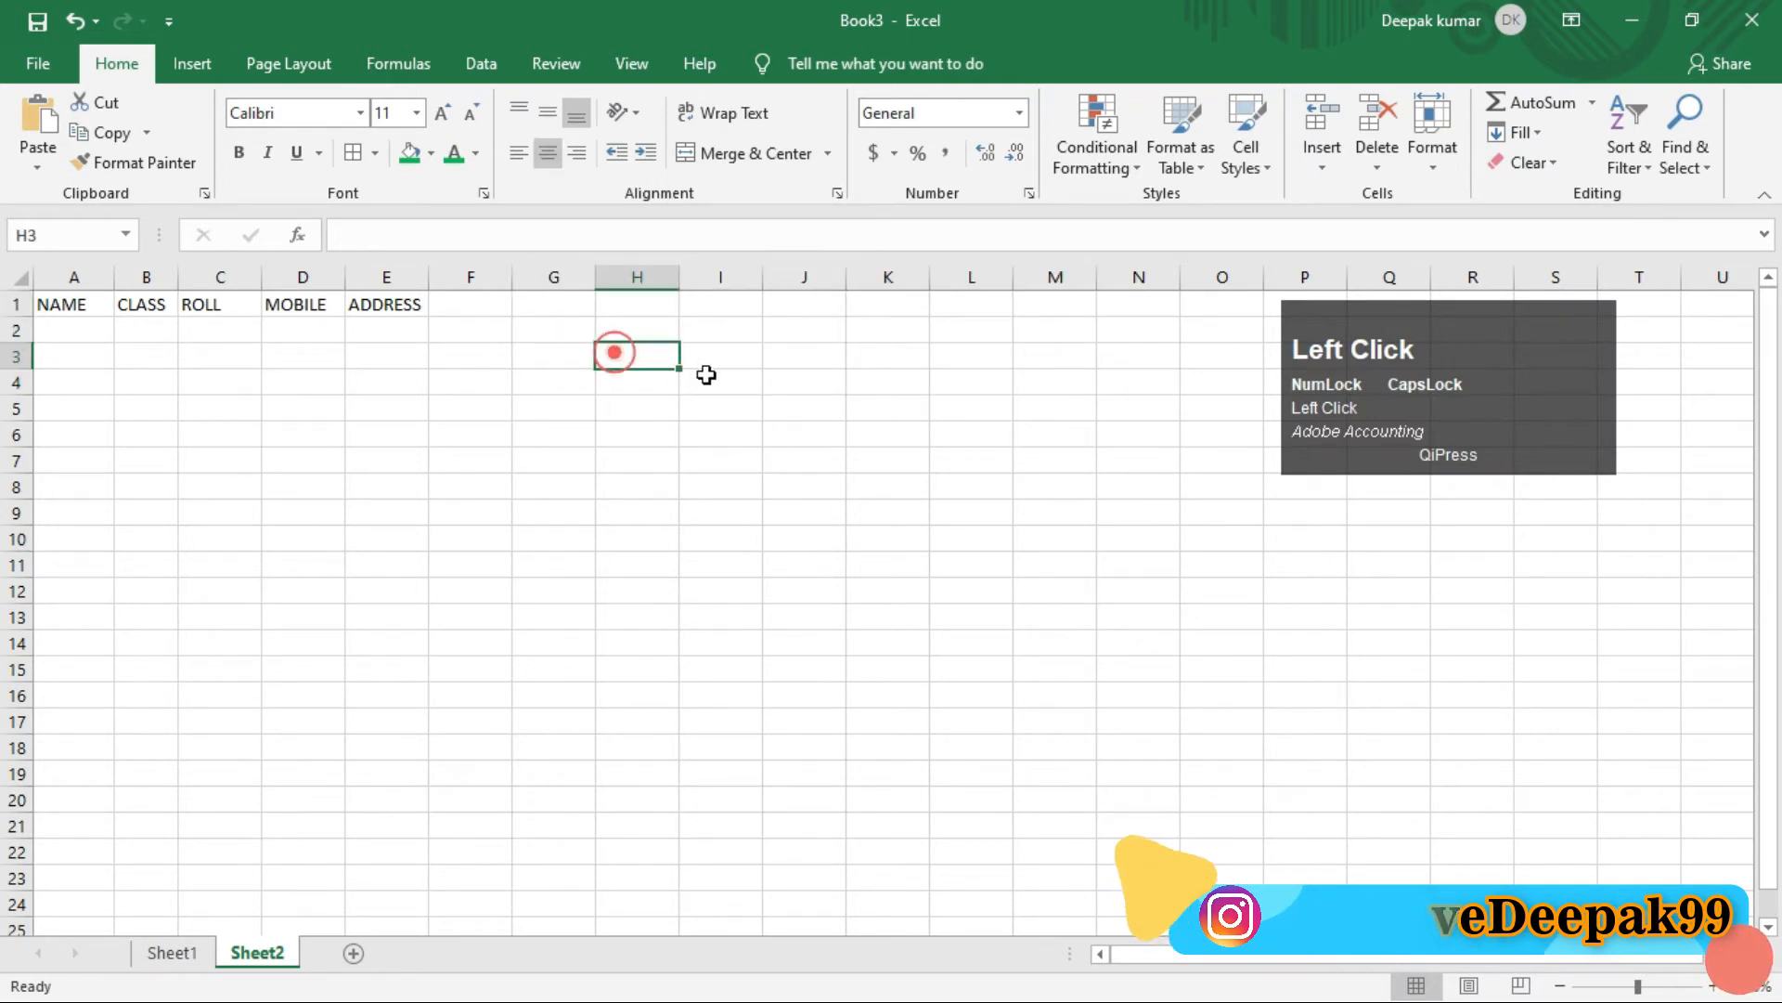
pyautogui.click(715, 354)
pyautogui.moveTo(585, 358); pyautogui.dragTo(720, 436)
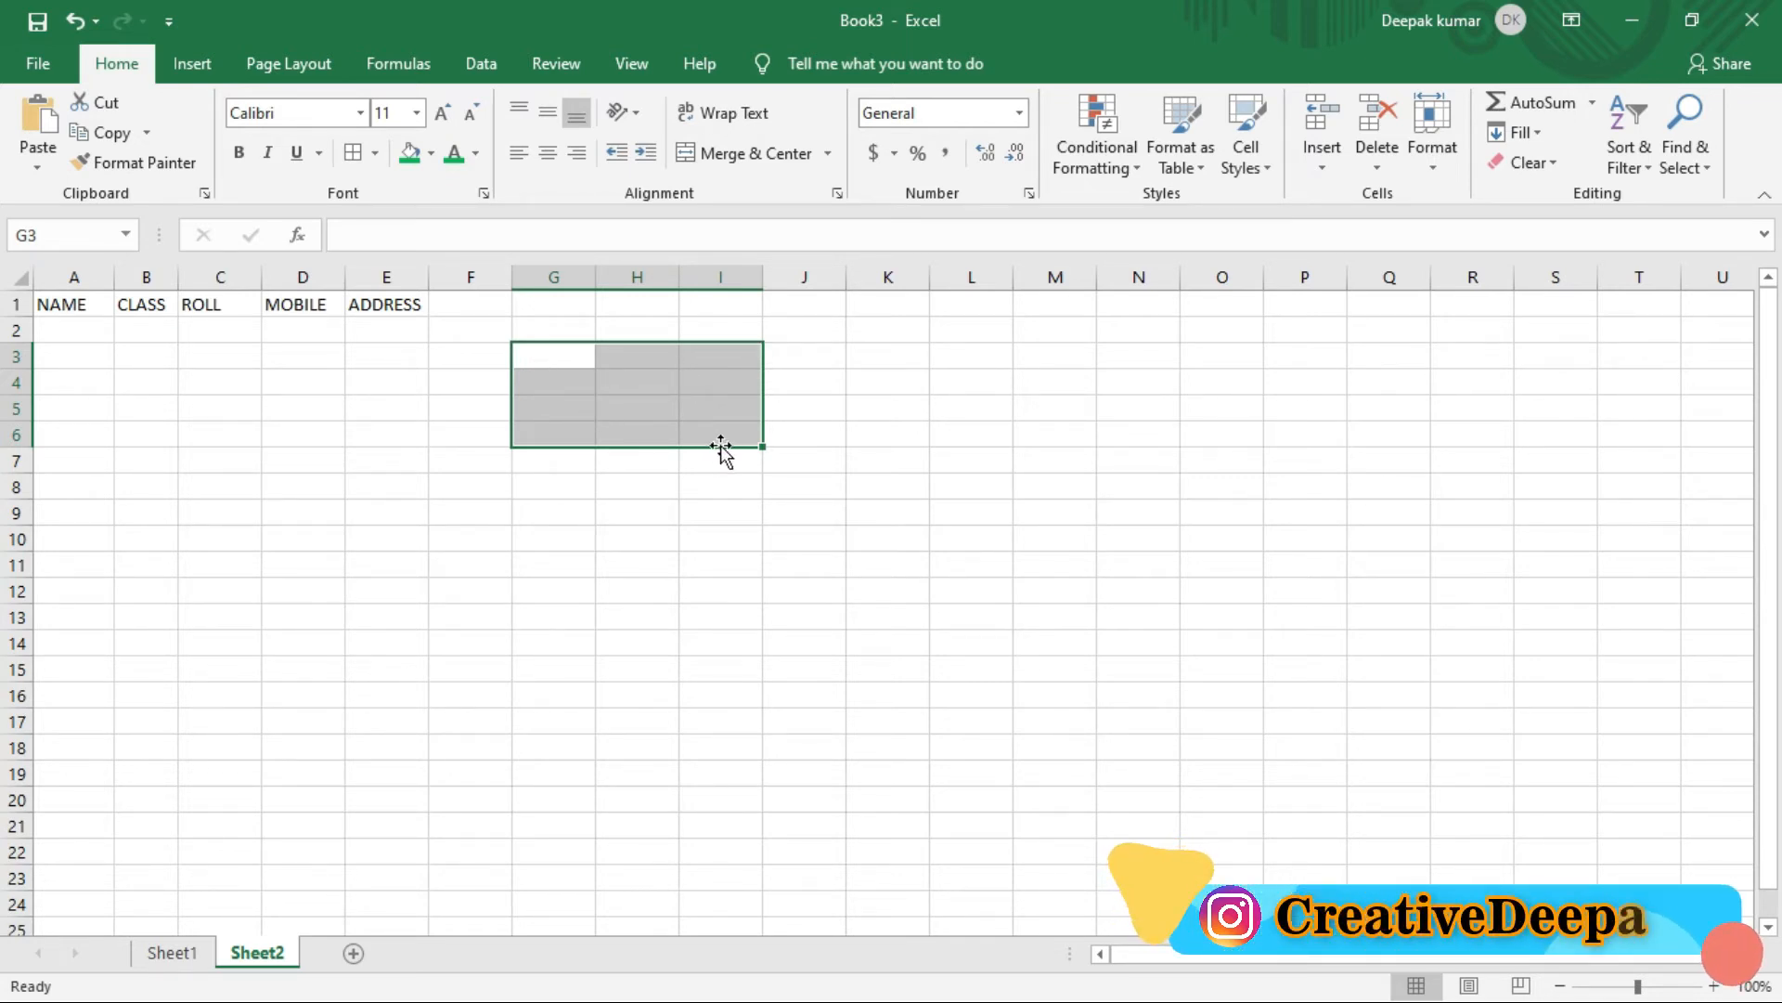
pyautogui.hotkey('ctrl', '2')
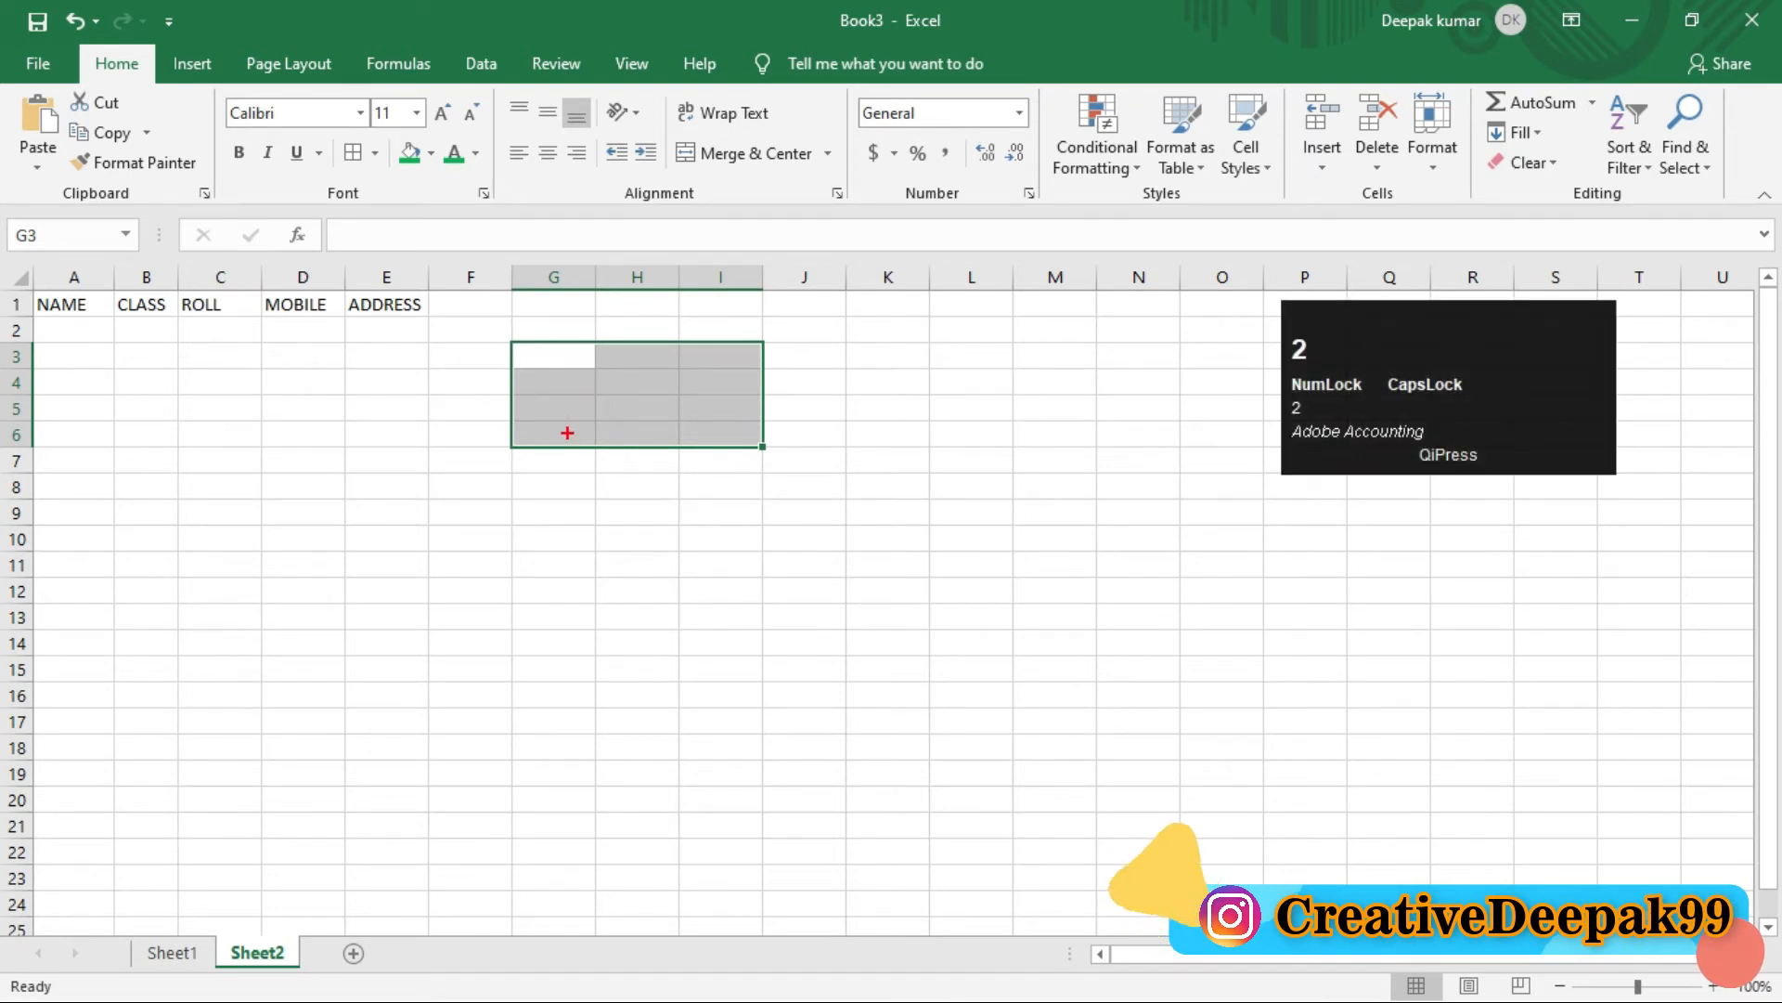
pyautogui.moveTo(561, 432)
pyautogui.mouseDown()
pyautogui.moveTo(656, 434)
pyautogui.moveTo(693, 408)
pyautogui.mouseUp()
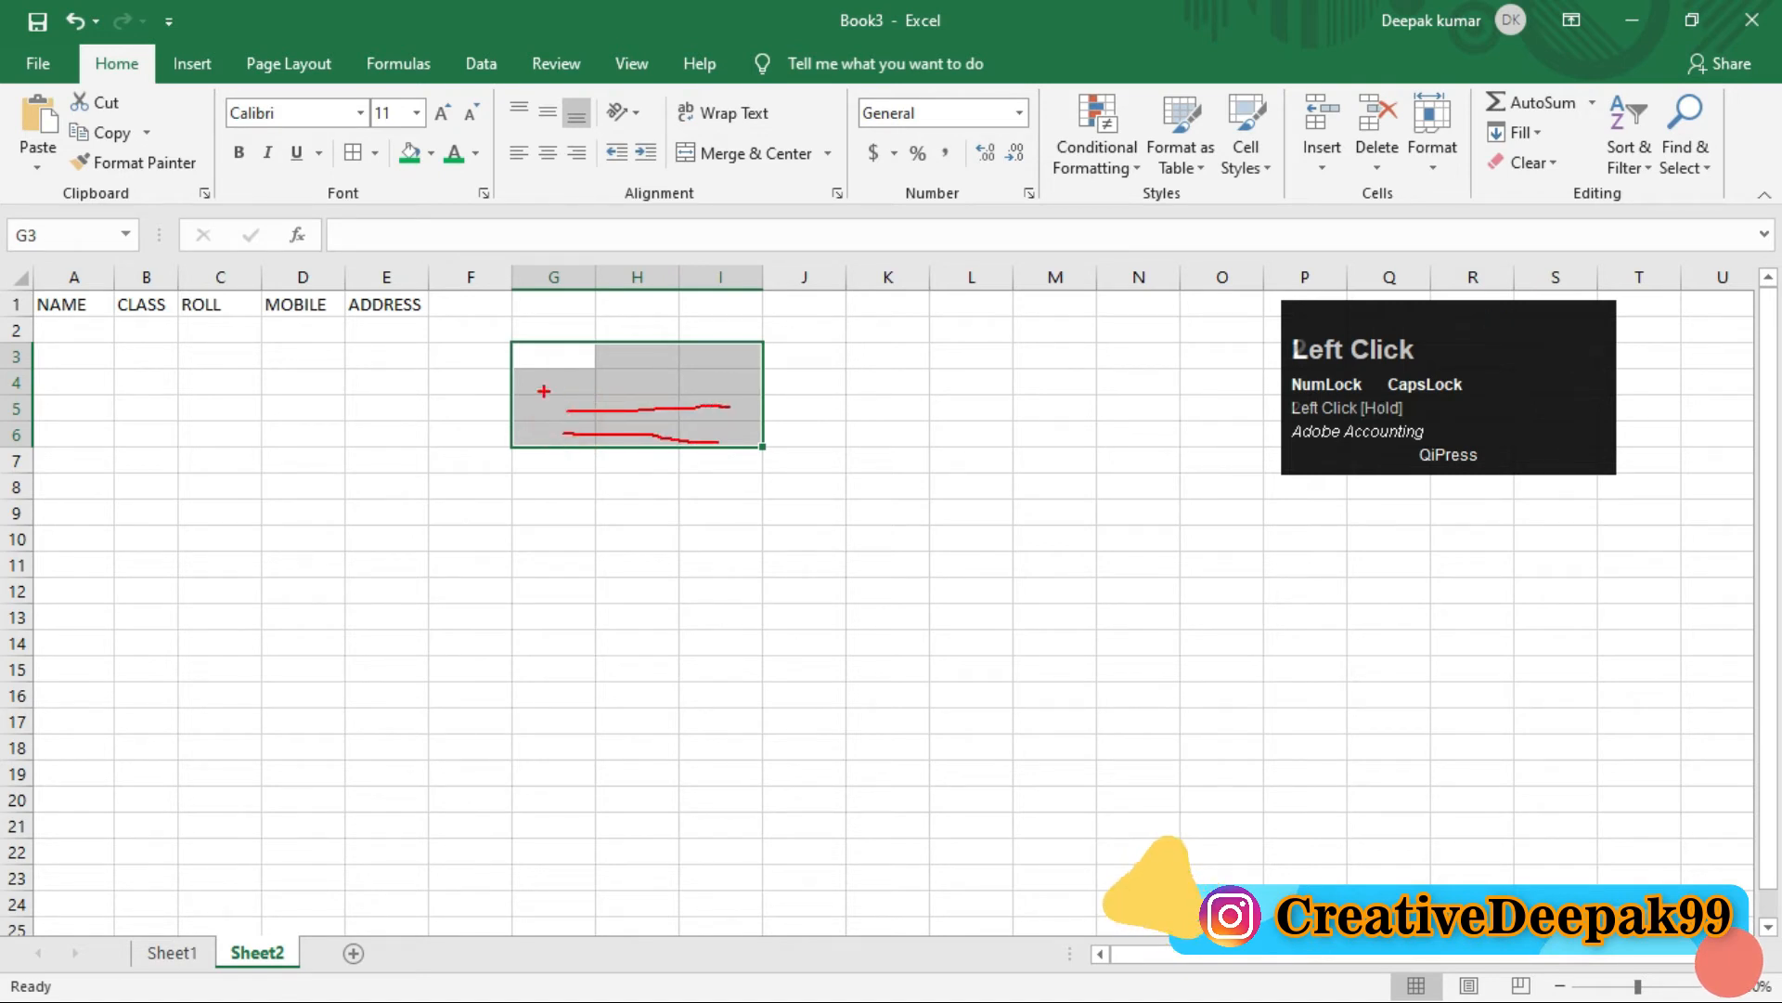
pyautogui.moveTo(544, 383); pyautogui.dragTo(718, 383)
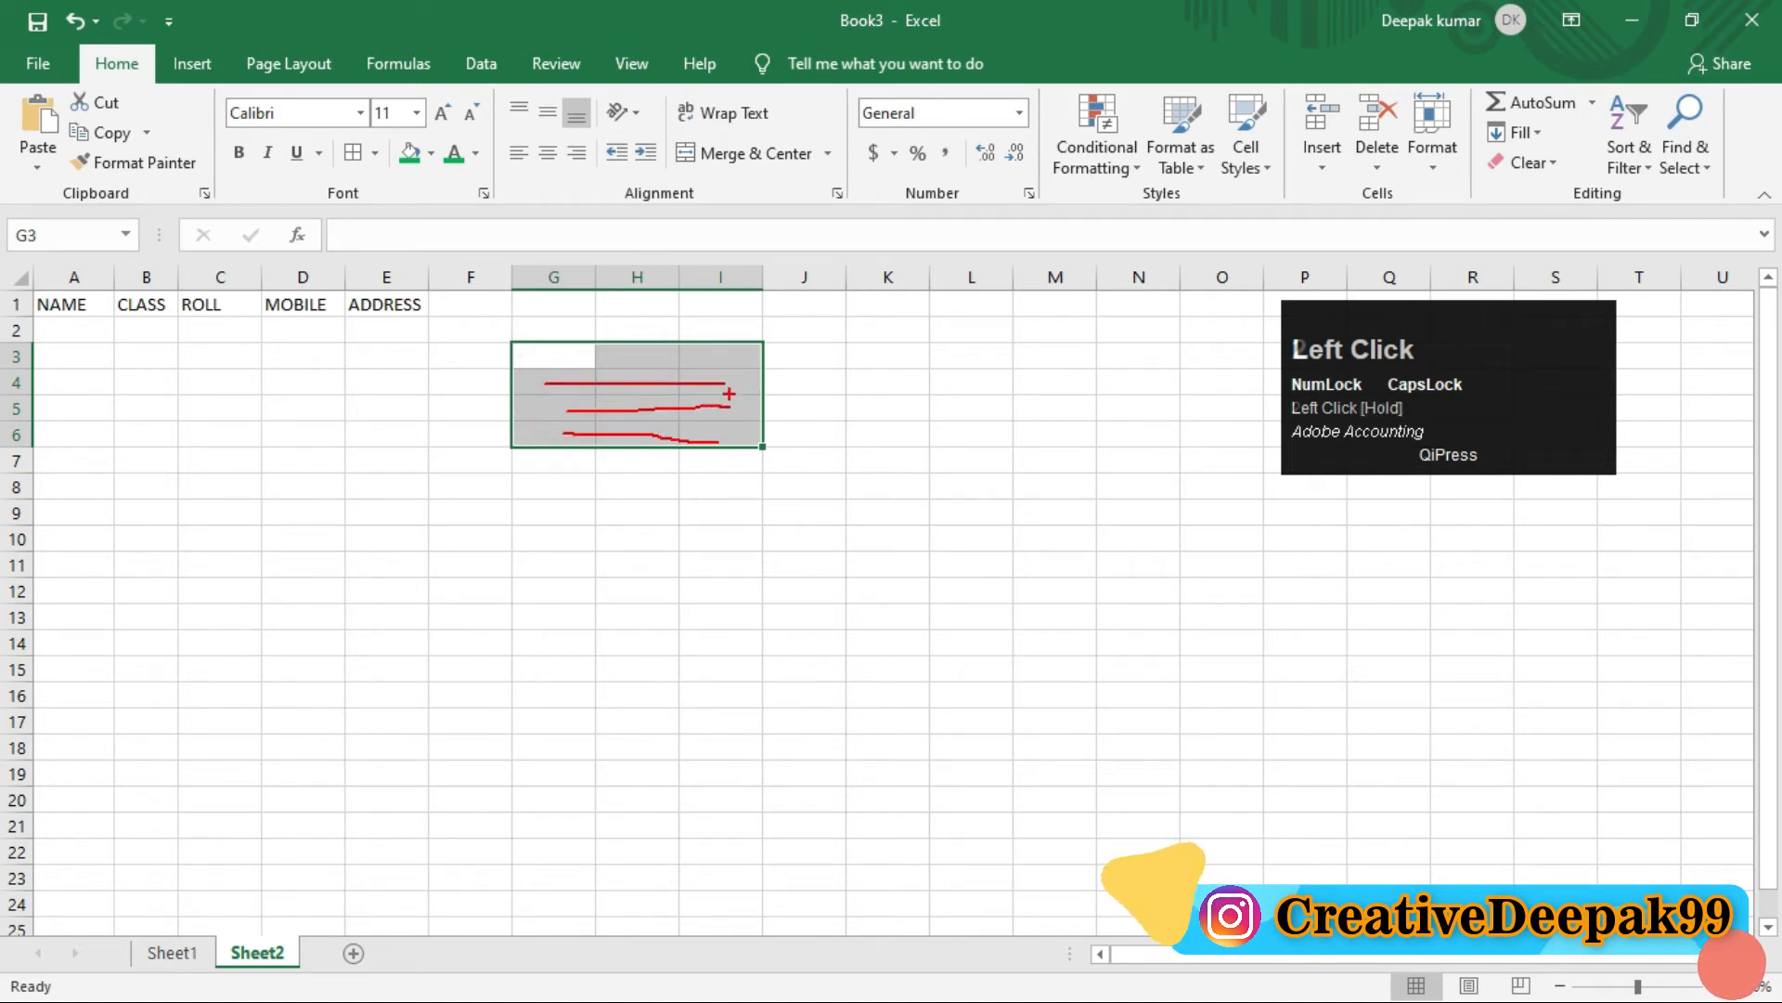
pyautogui.press('2')
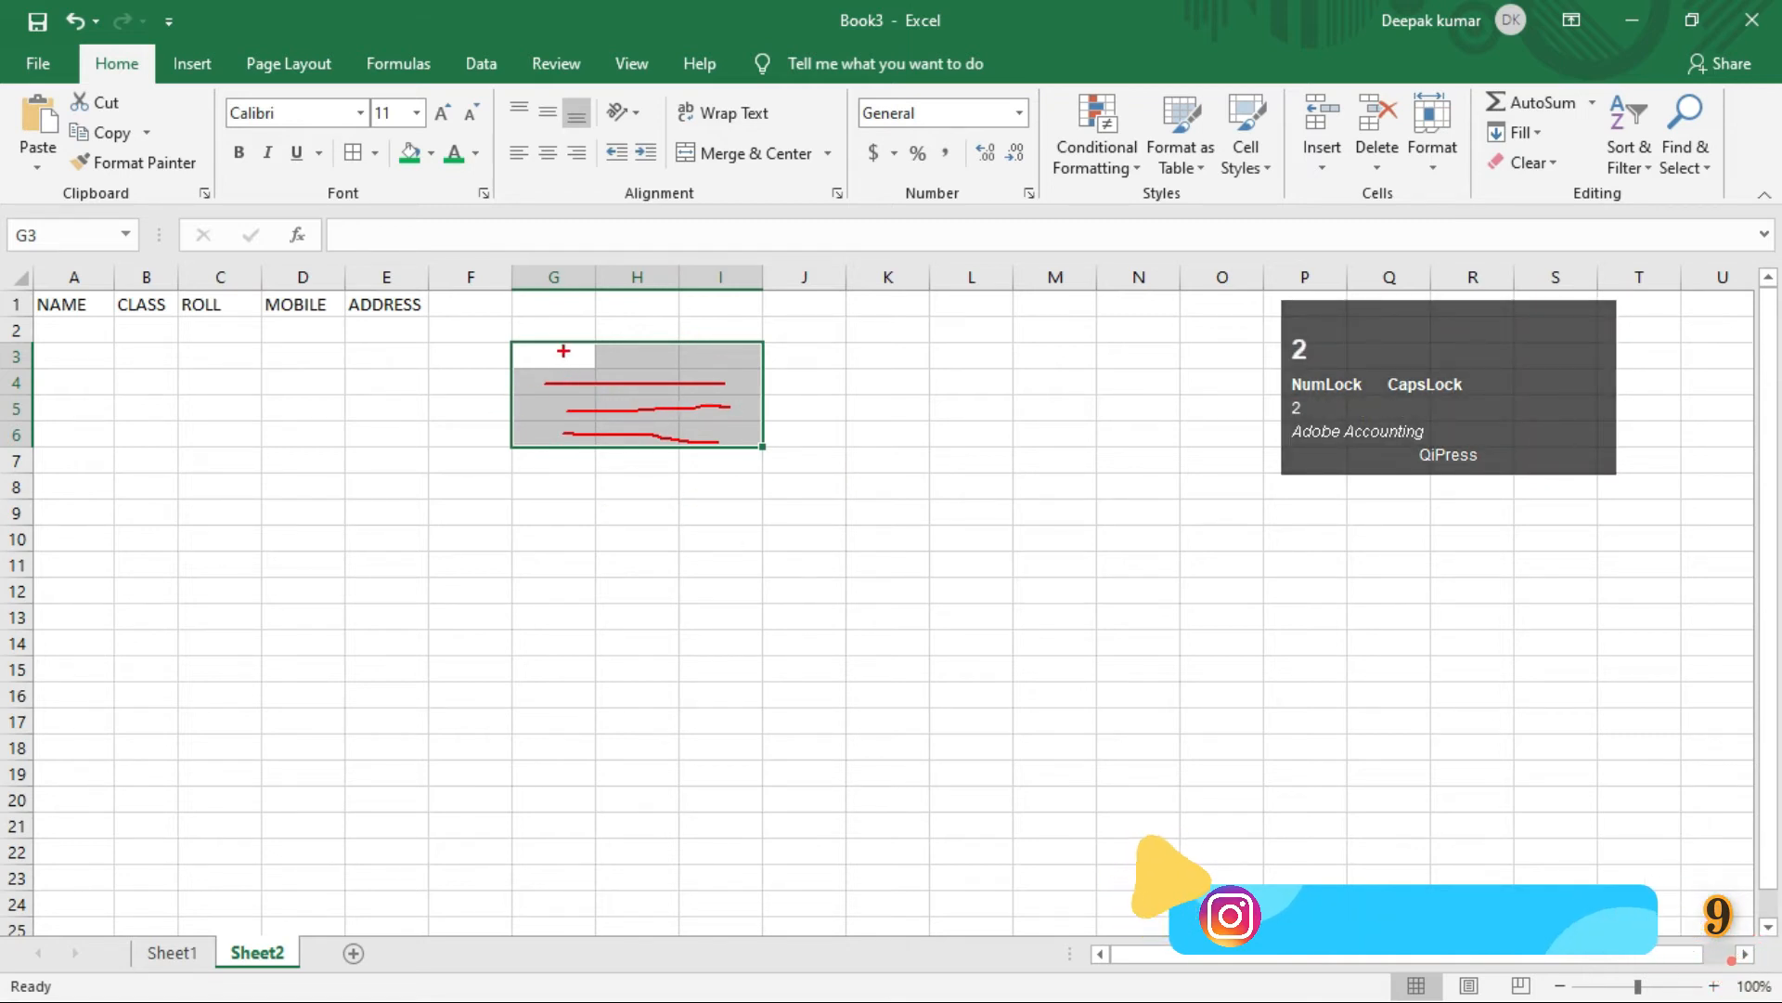
pyautogui.moveTo(563, 351); pyautogui.dragTo(715, 354)
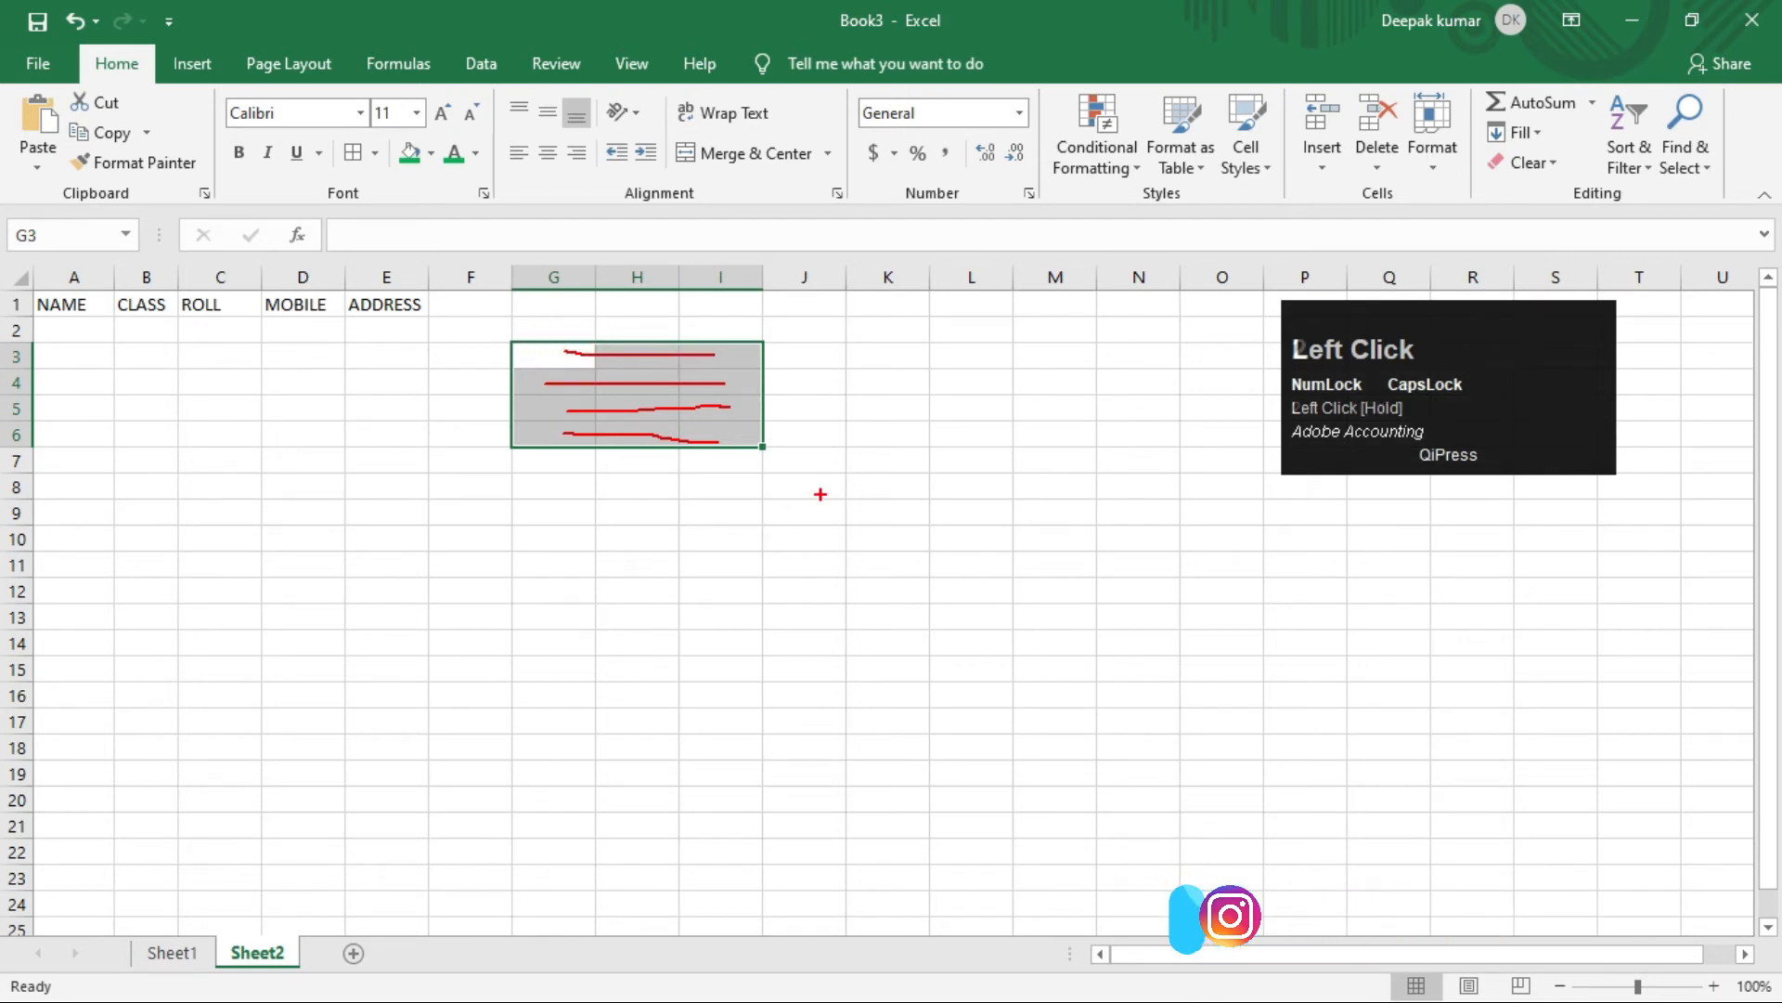
pyautogui.press('2')
pyautogui.click(836, 437)
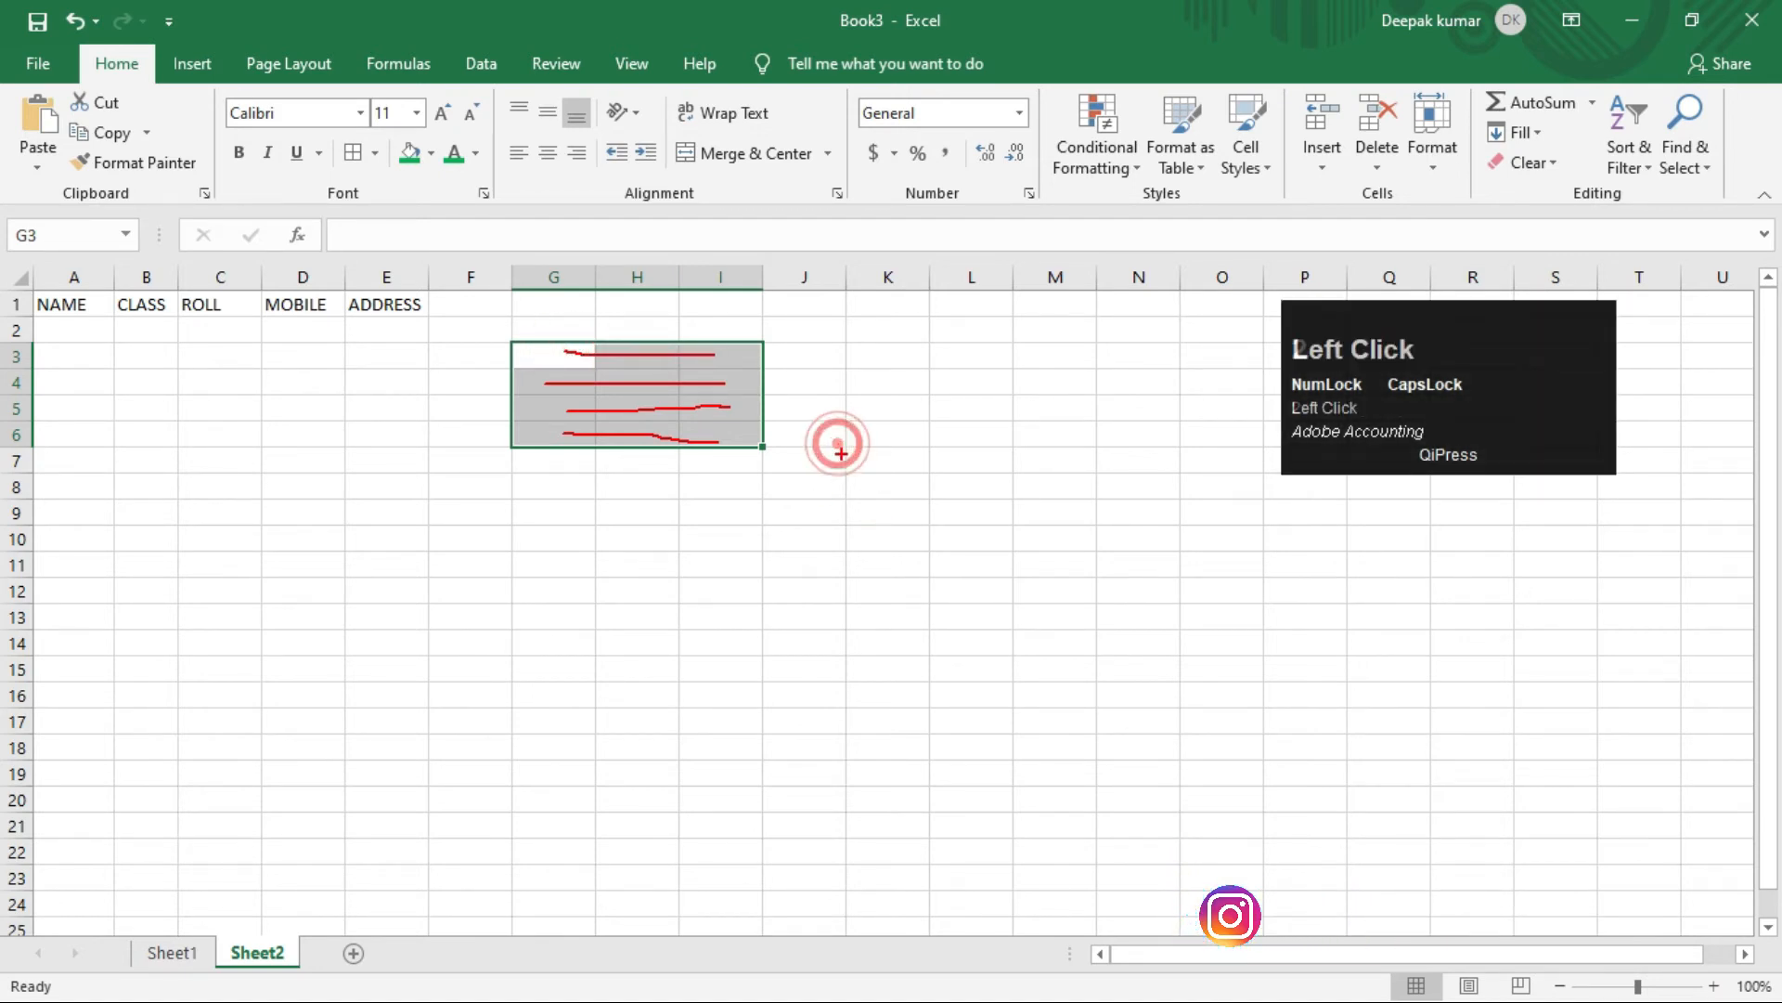
pyautogui.press('Escape')
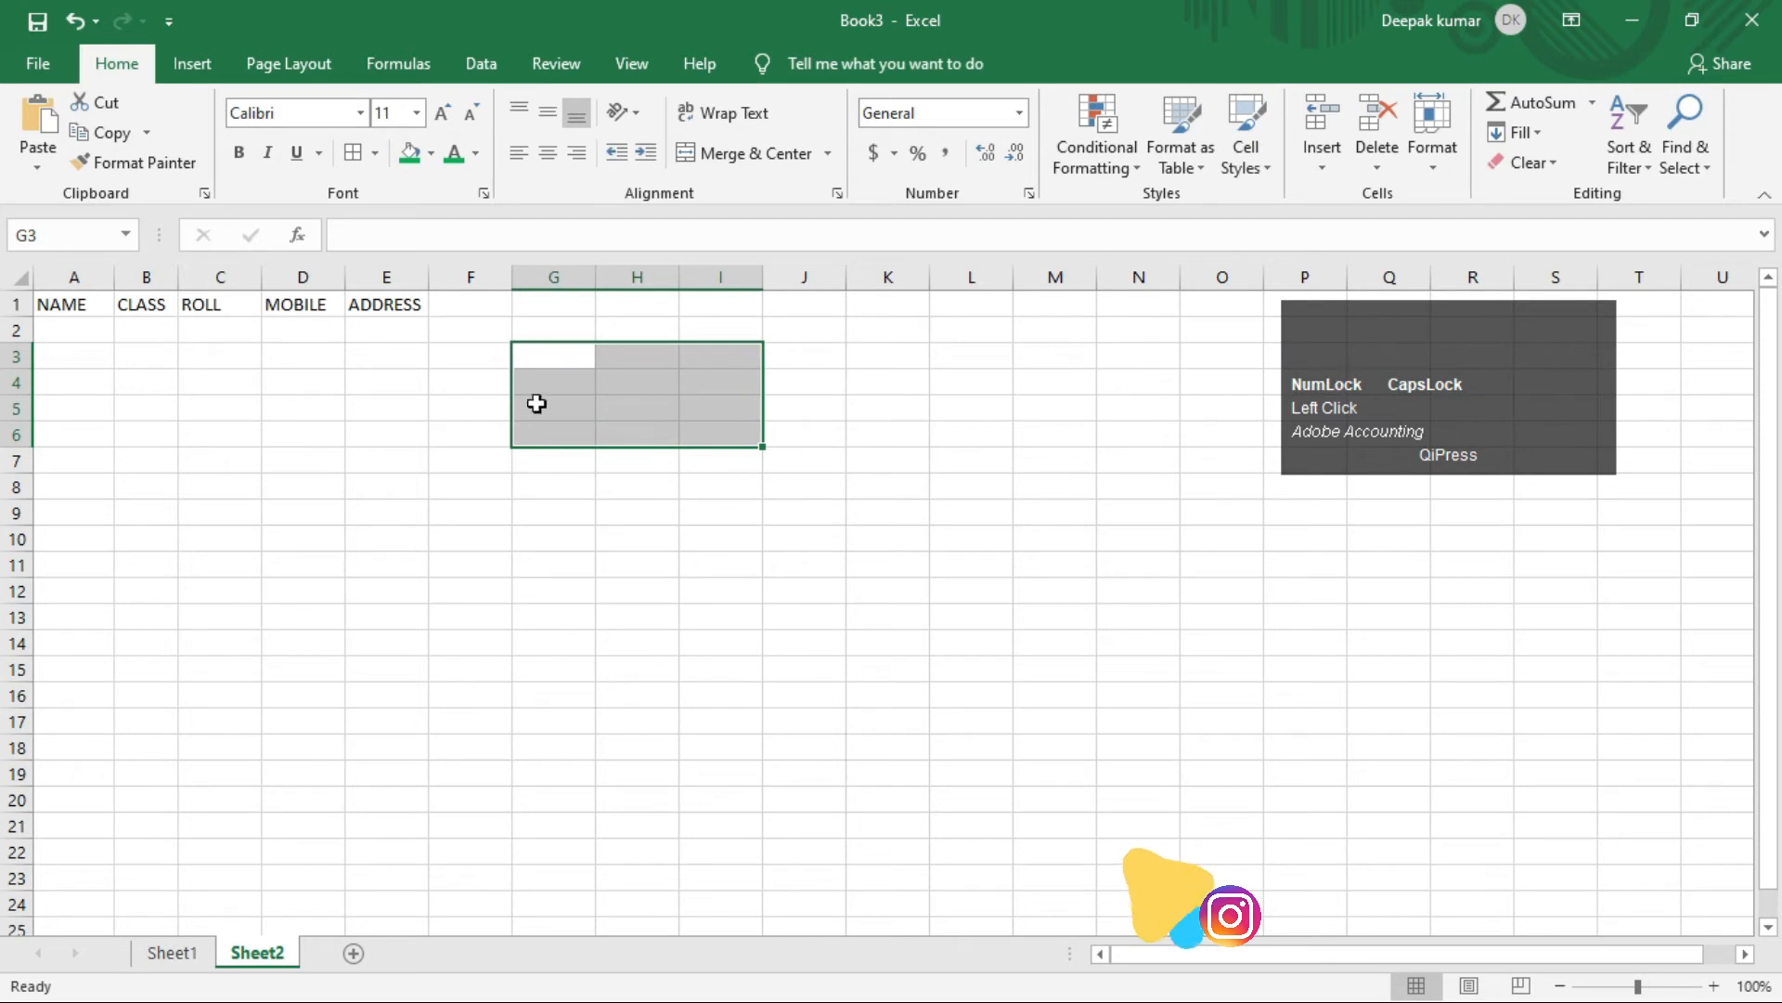
# - Apply Merge Across to G3:I6 to merge the cells of each row separately
pyautogui.click(828, 157)
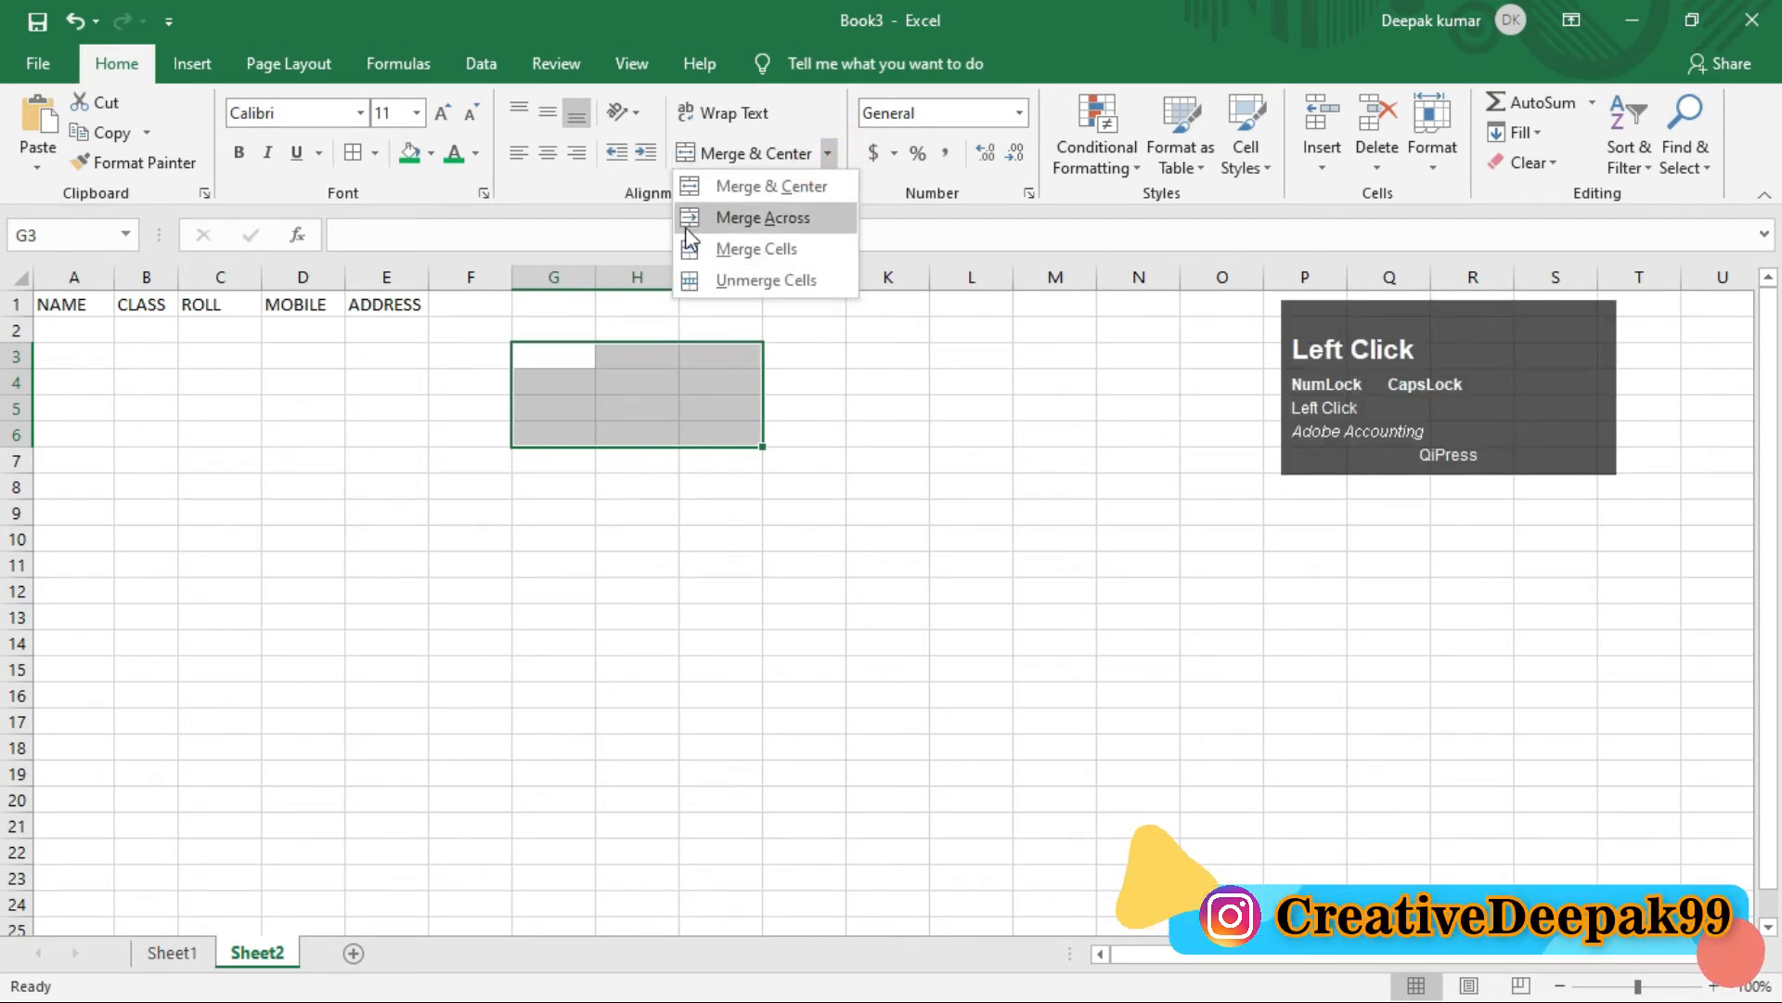
pyautogui.click(787, 224)
pyautogui.click(887, 459)
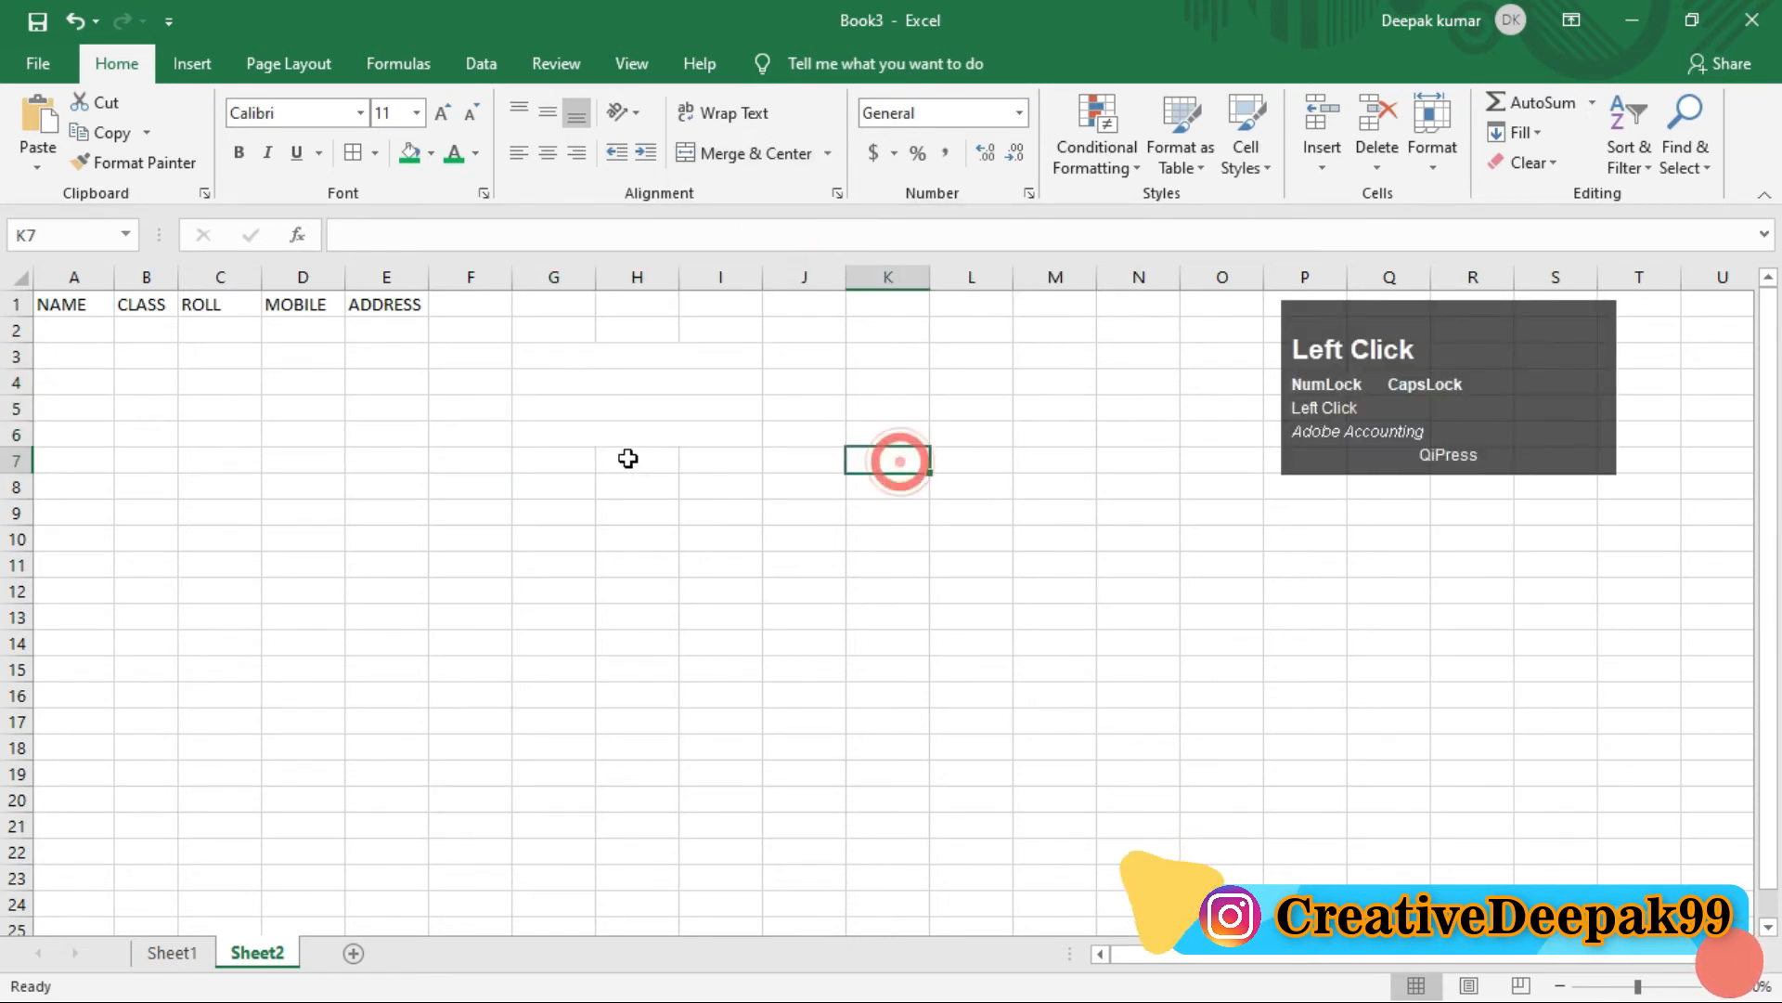
# - Examine the merged rows in G3:I6 by selecting them one at a time and comparing them with the cells above
pyautogui.click(682, 353)
pyautogui.click(692, 381)
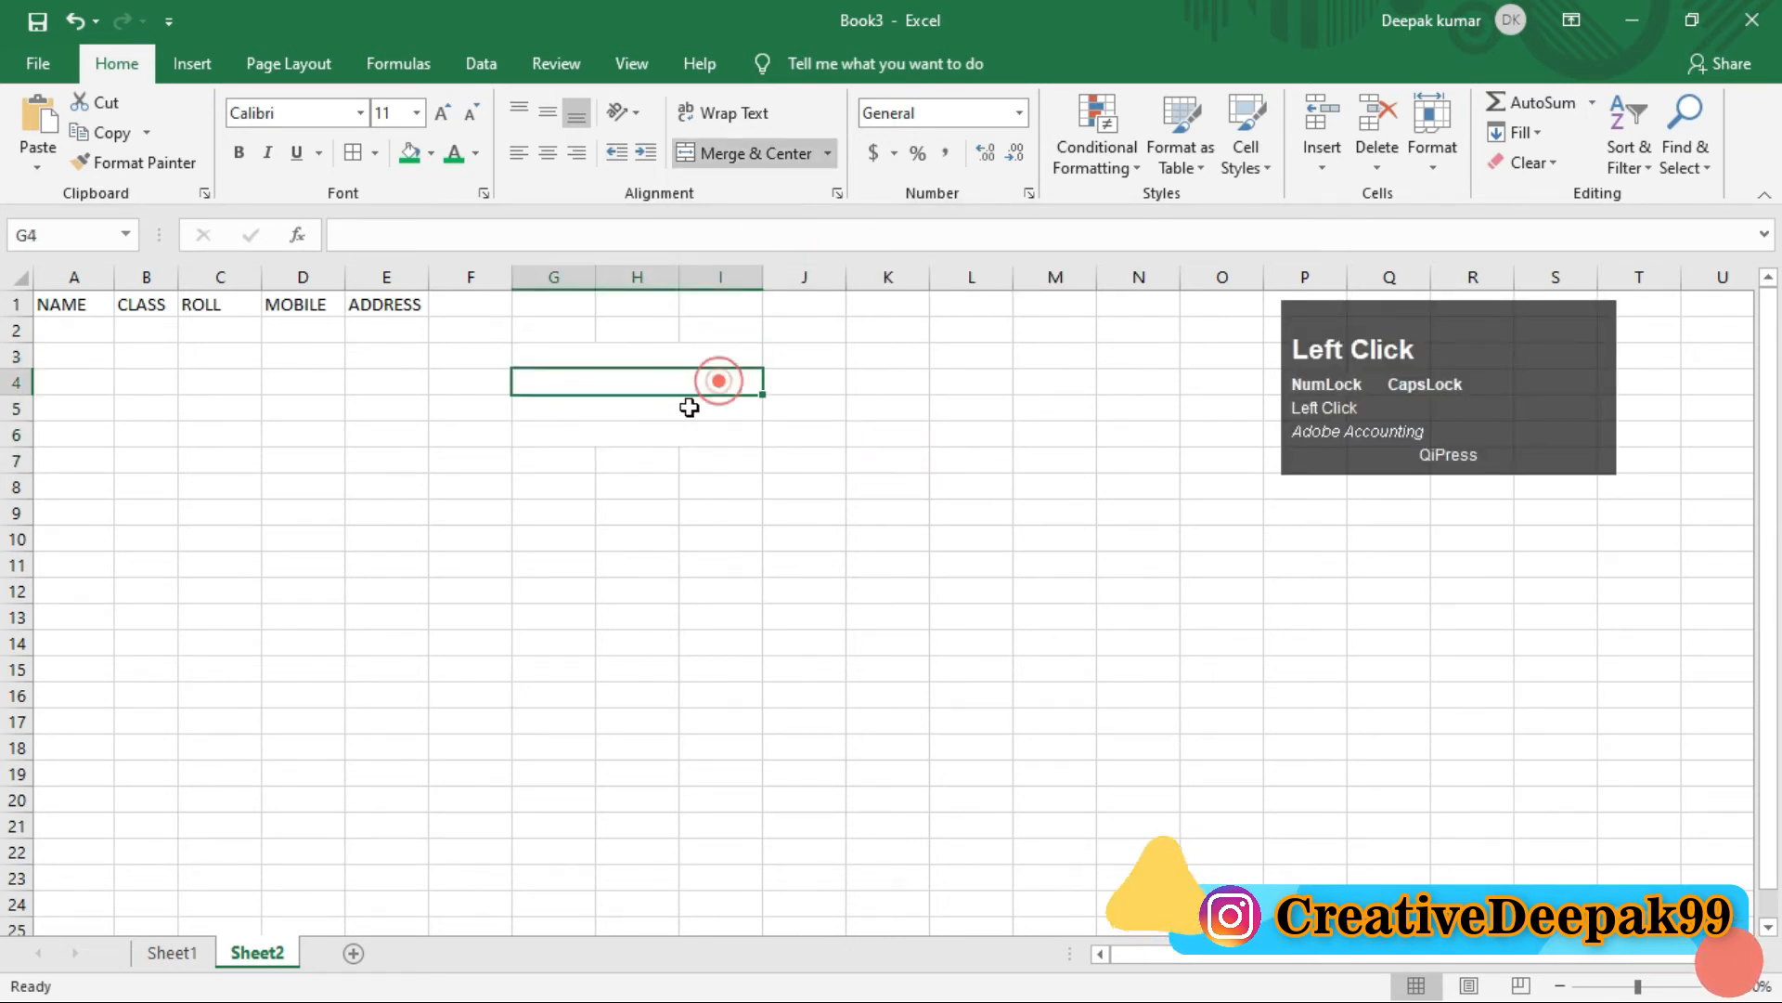
pyautogui.click(669, 363)
pyautogui.click(666, 383)
pyautogui.click(655, 331)
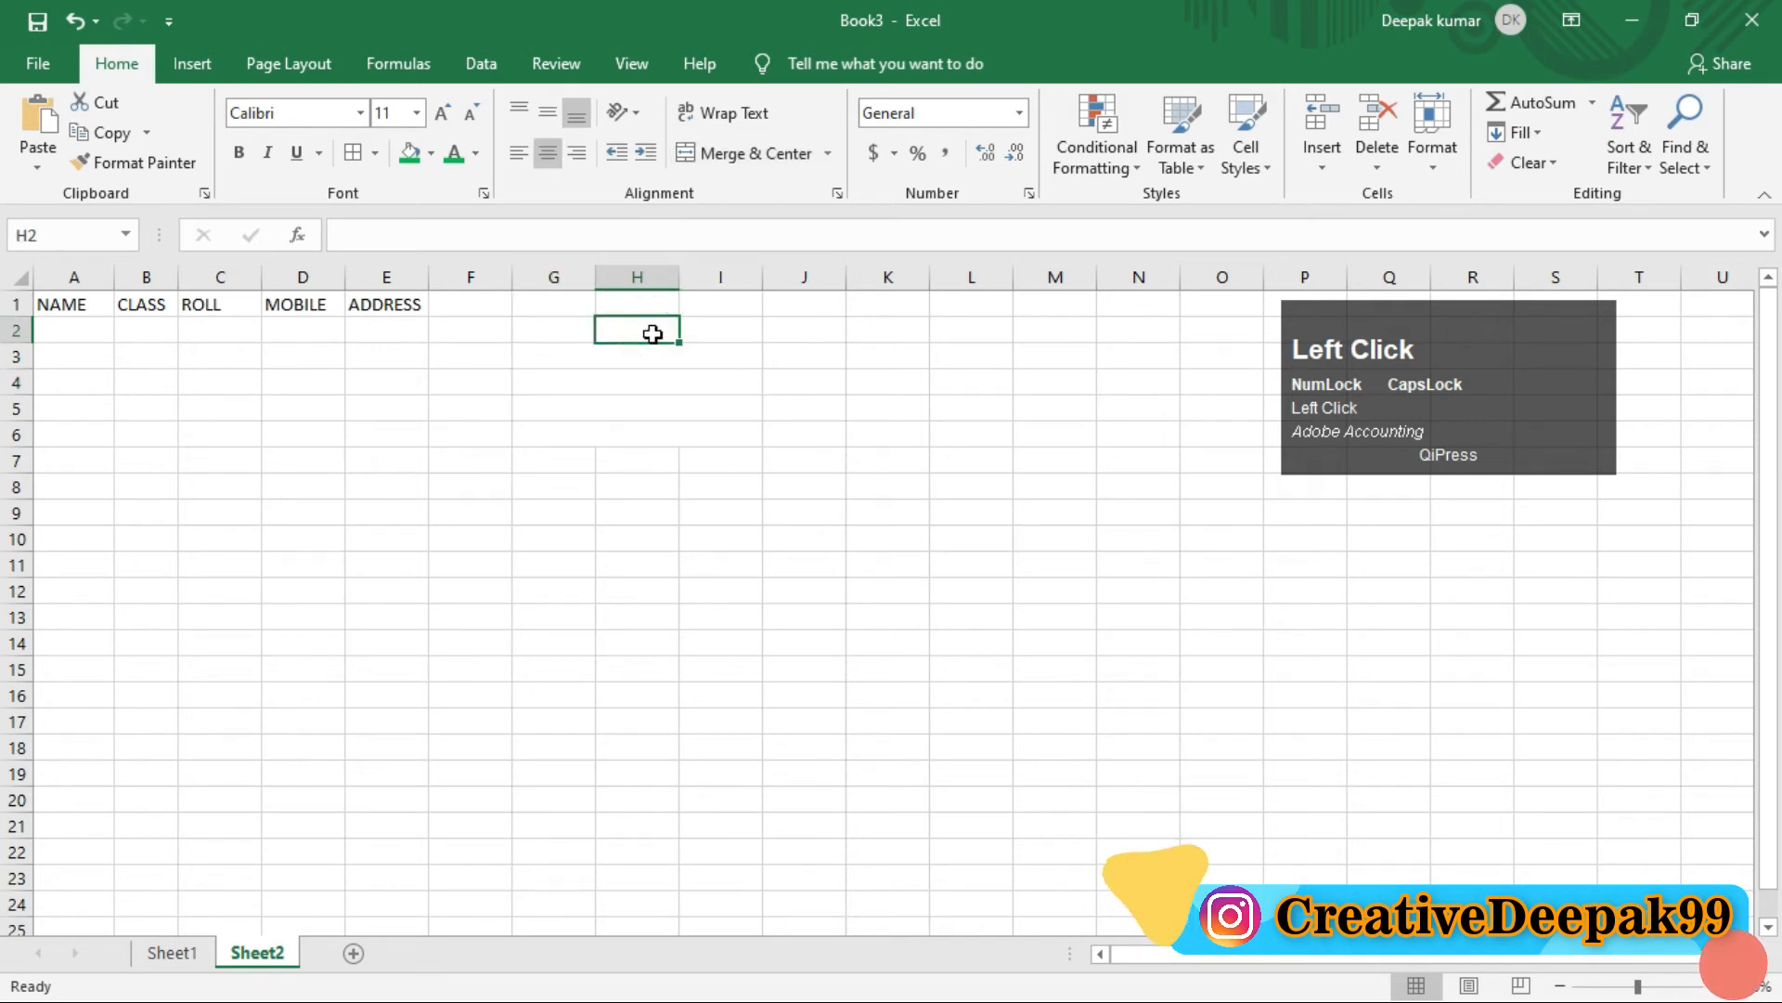
pyautogui.click(667, 356)
pyautogui.click(683, 387)
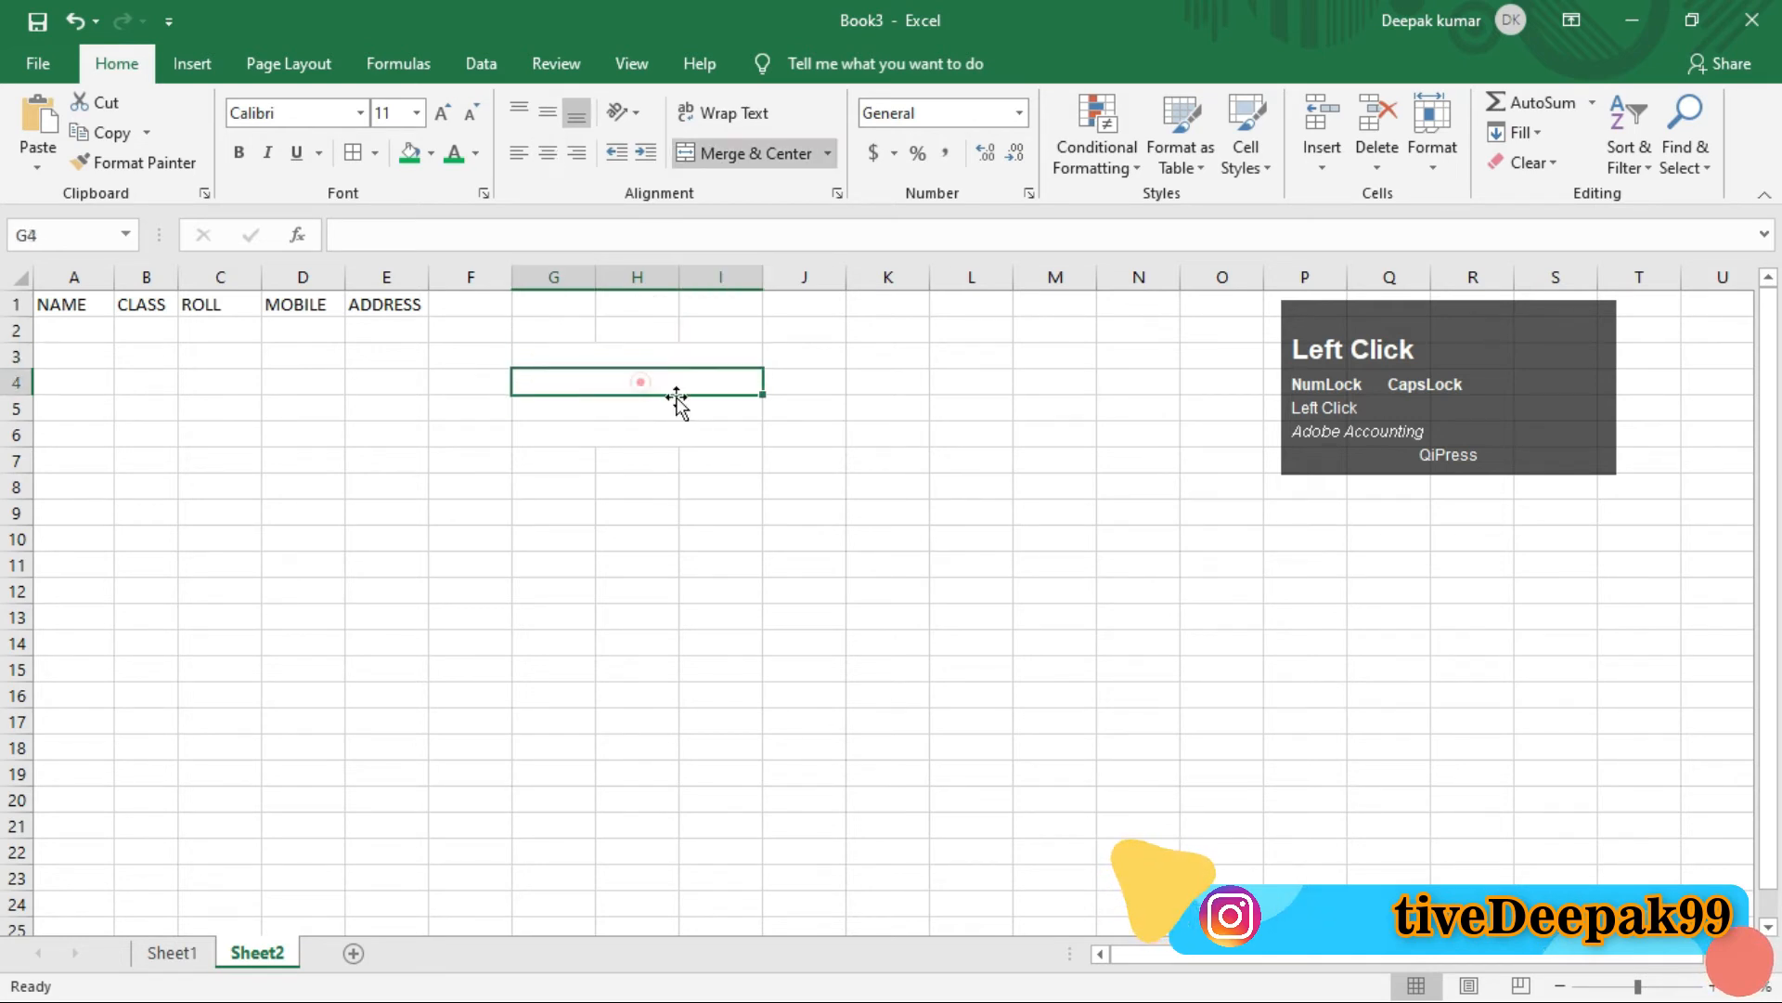
pyautogui.click(678, 415)
pyautogui.click(668, 432)
pyautogui.click(688, 400)
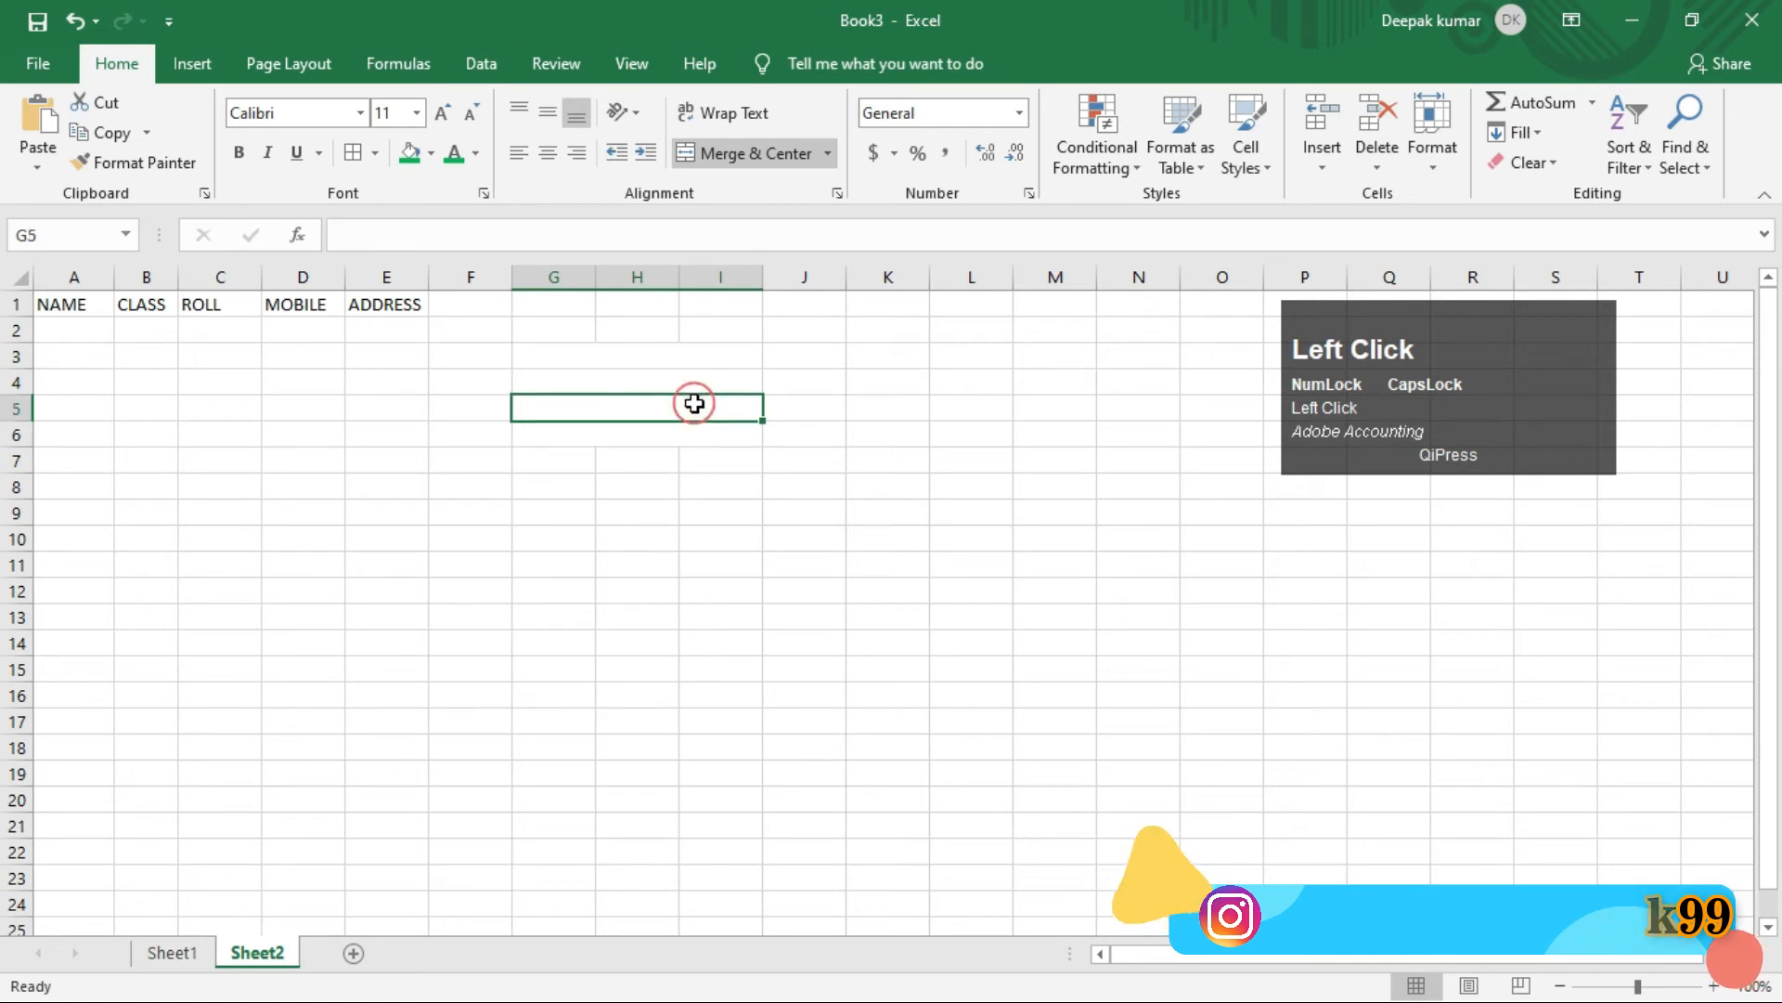
pyautogui.click(689, 381)
pyautogui.click(689, 356)
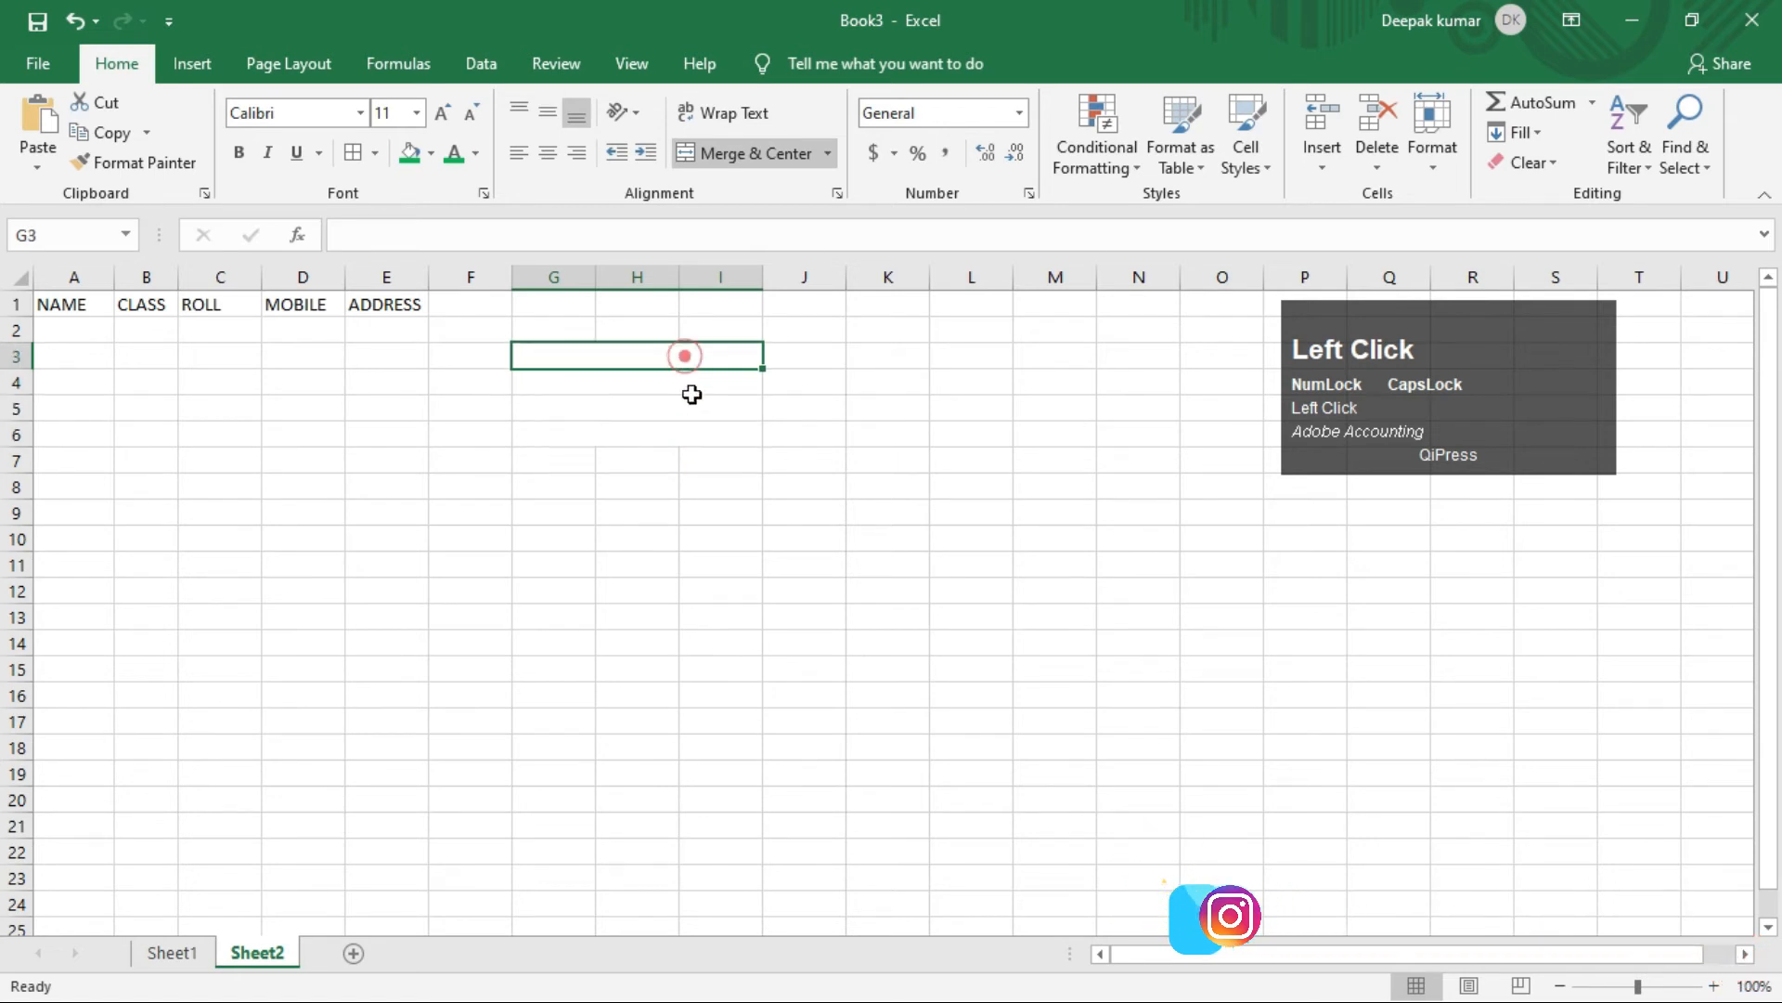
pyautogui.click(687, 390)
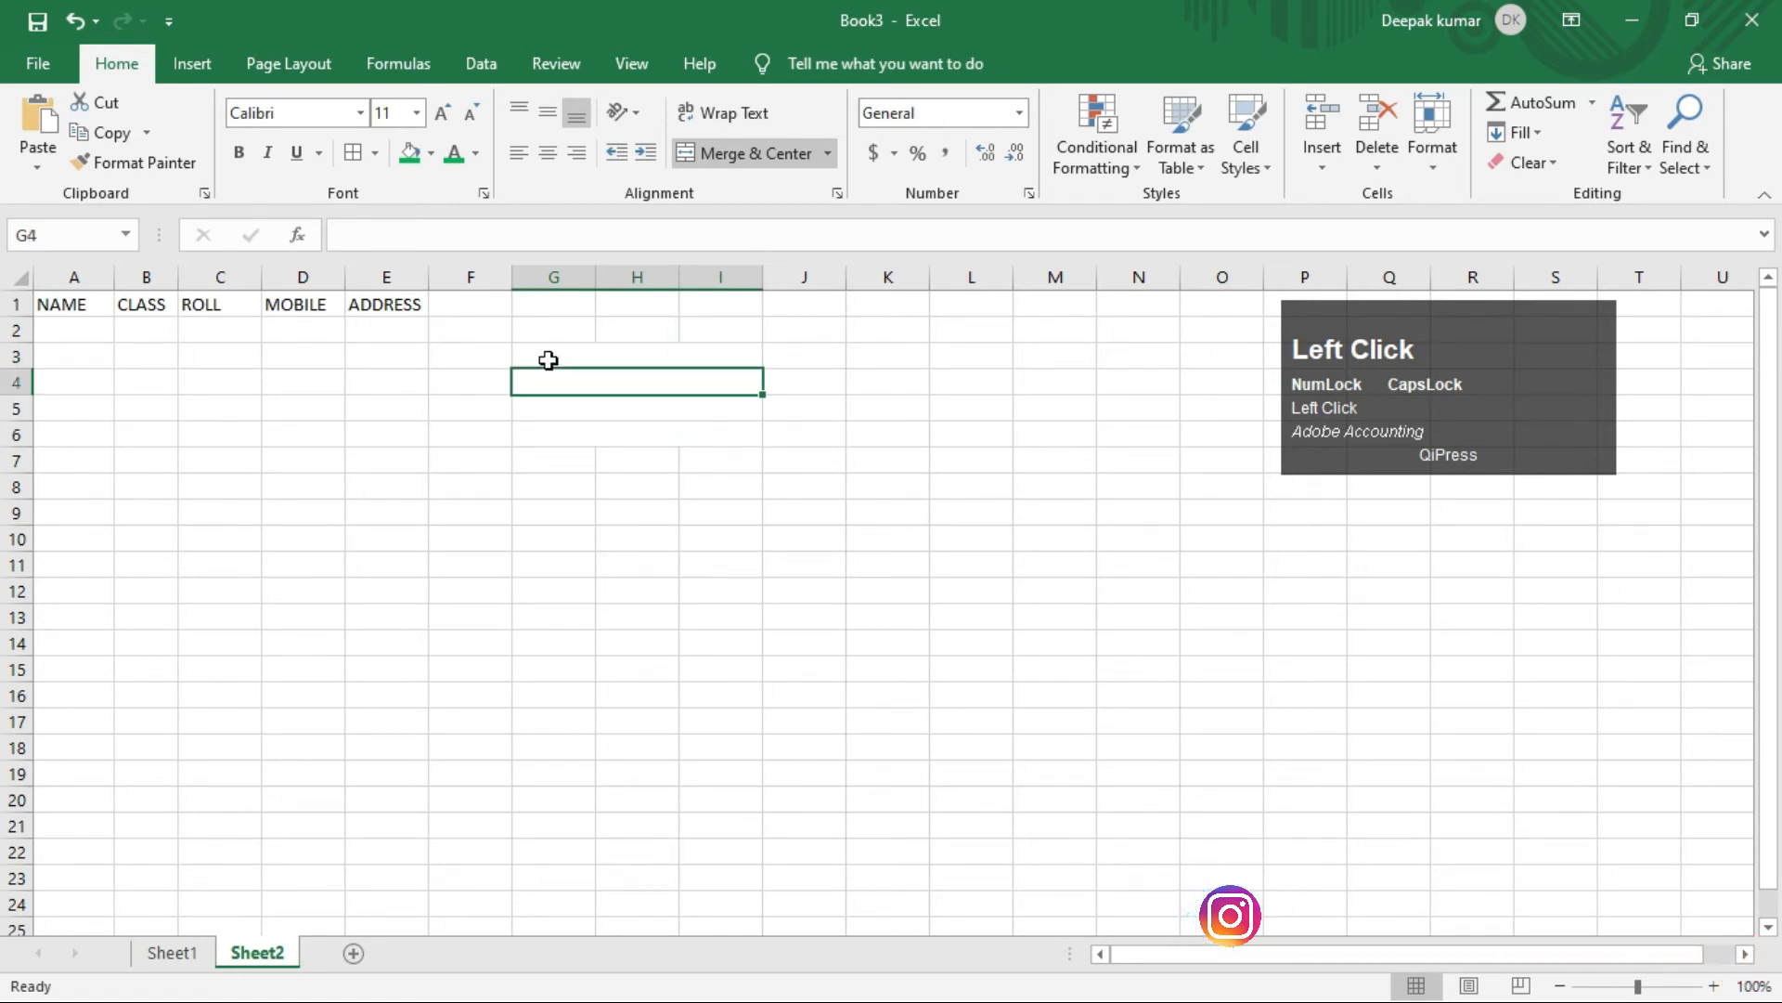
# - Unmerge the row-wise merged cells in G3:I6 and check that area's individual cells
pyautogui.moveTo(548, 360); pyautogui.dragTo(588, 434)
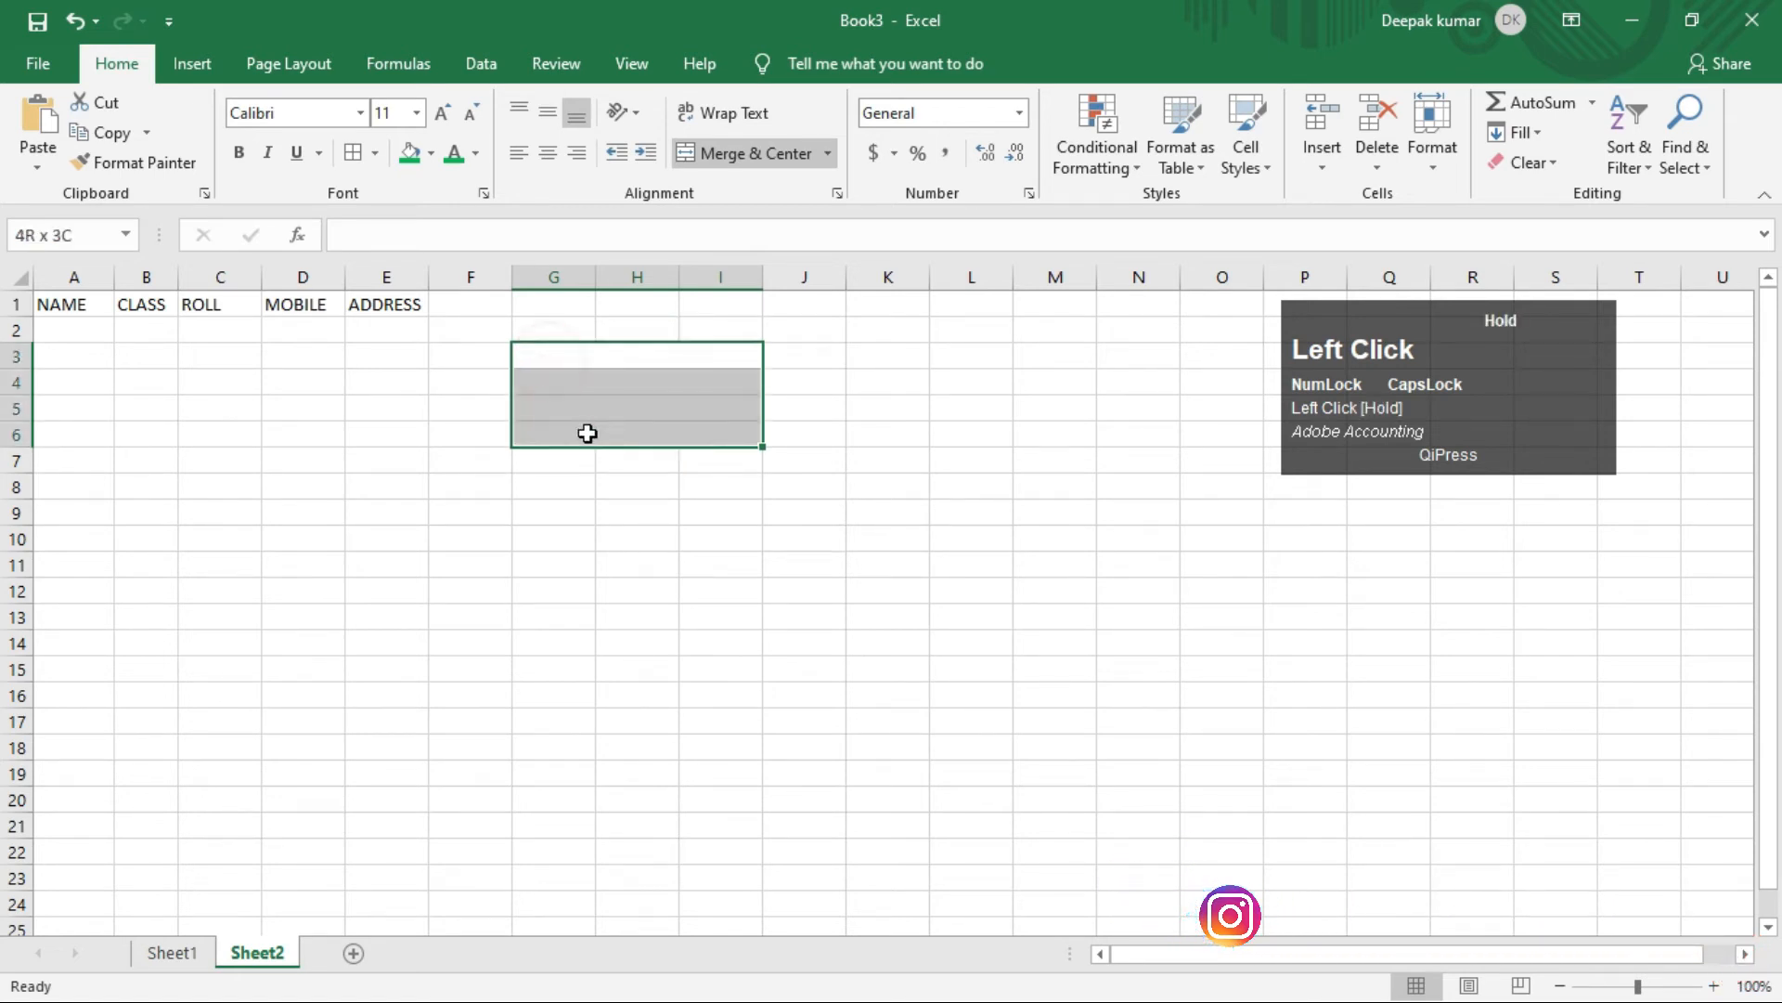
pyautogui.click(832, 152)
pyautogui.click(769, 279)
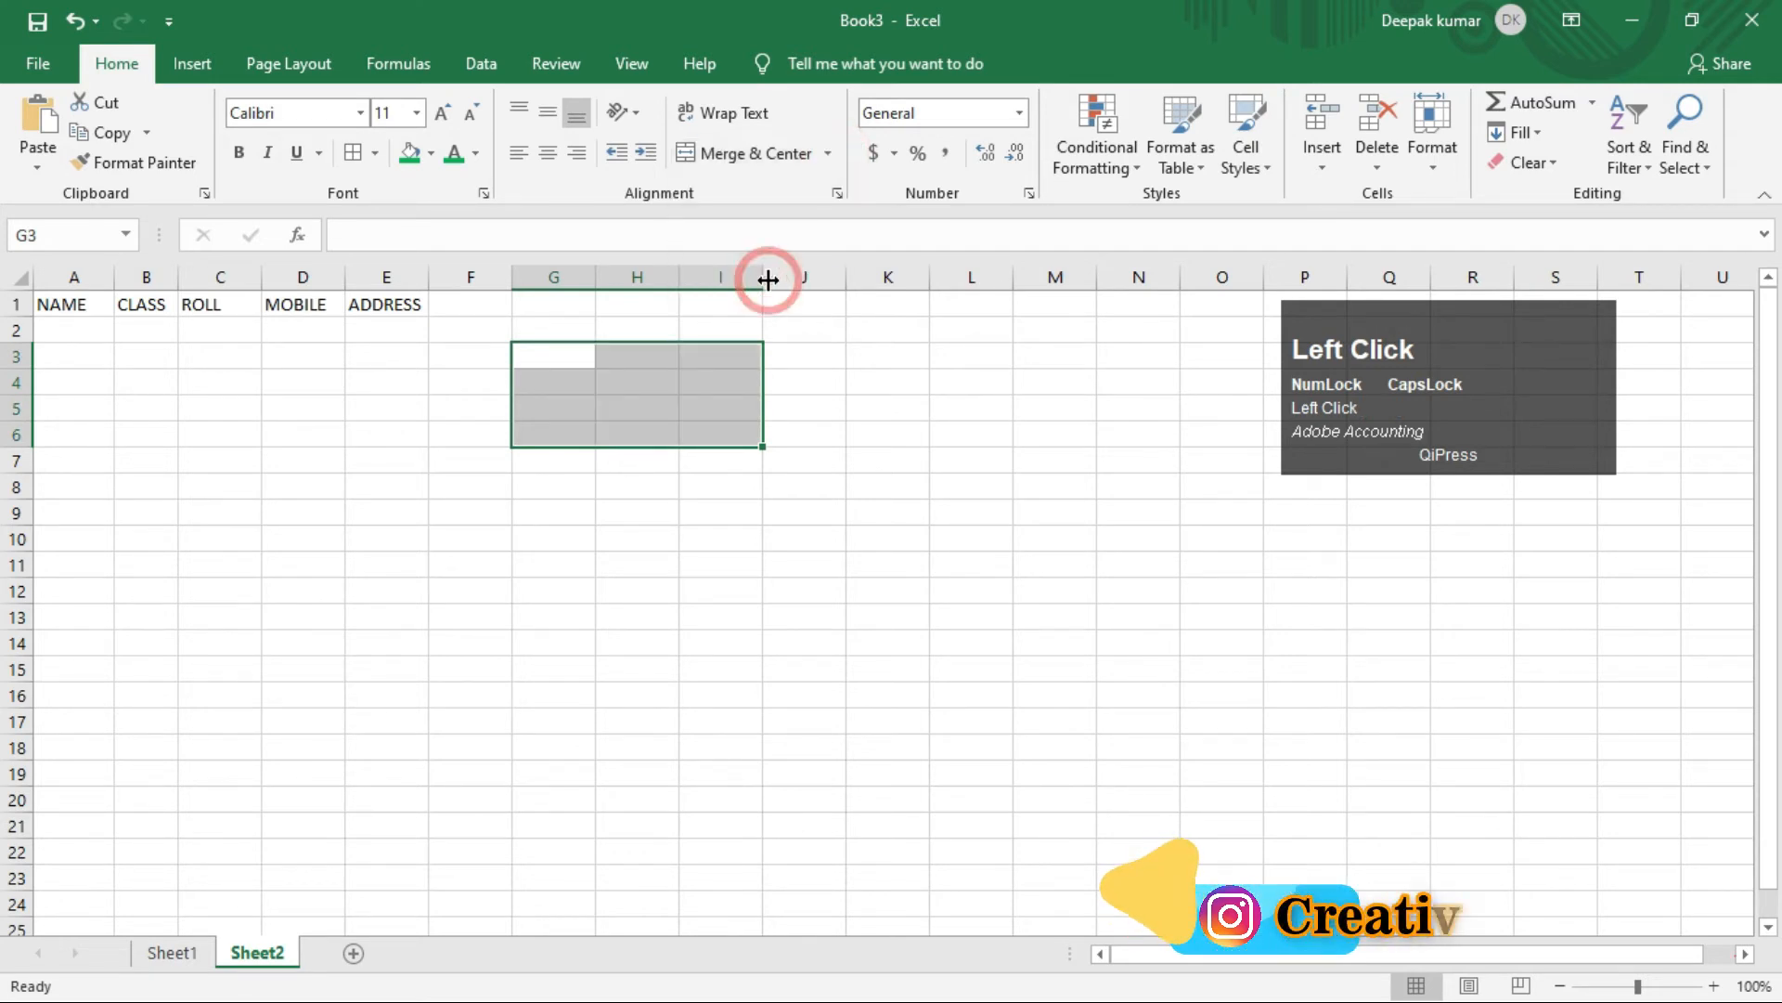
pyautogui.click(863, 463)
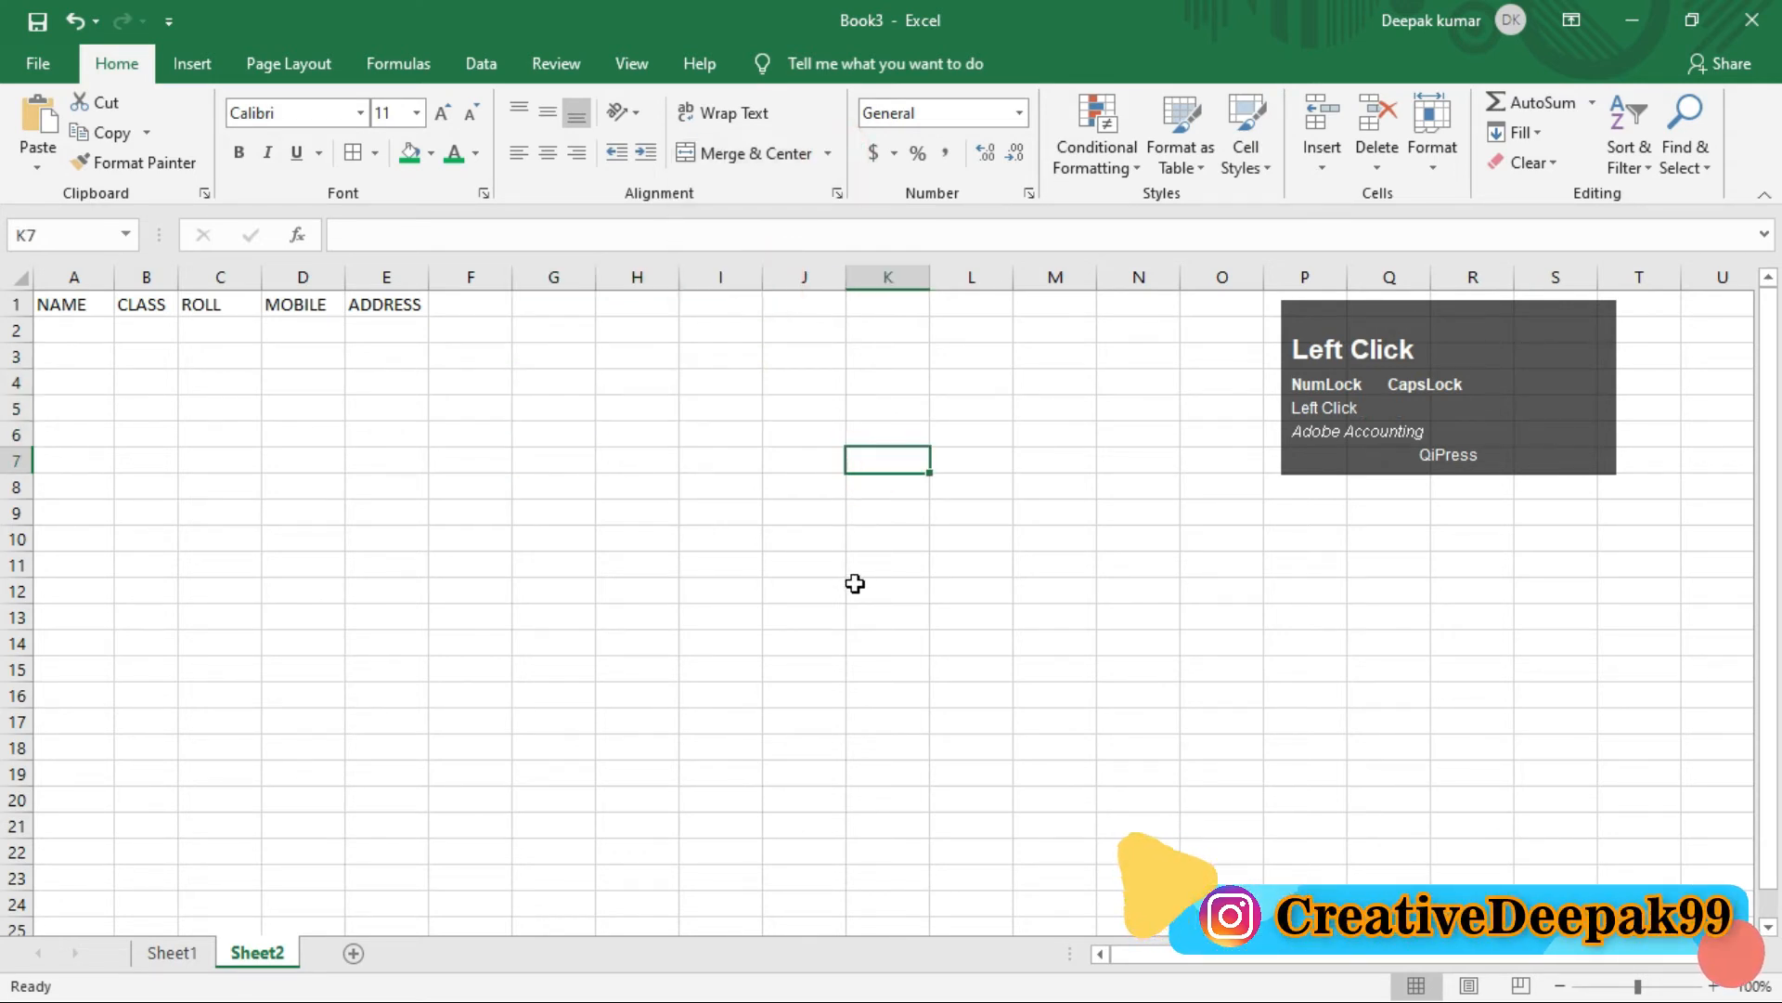
pyautogui.click(717, 434)
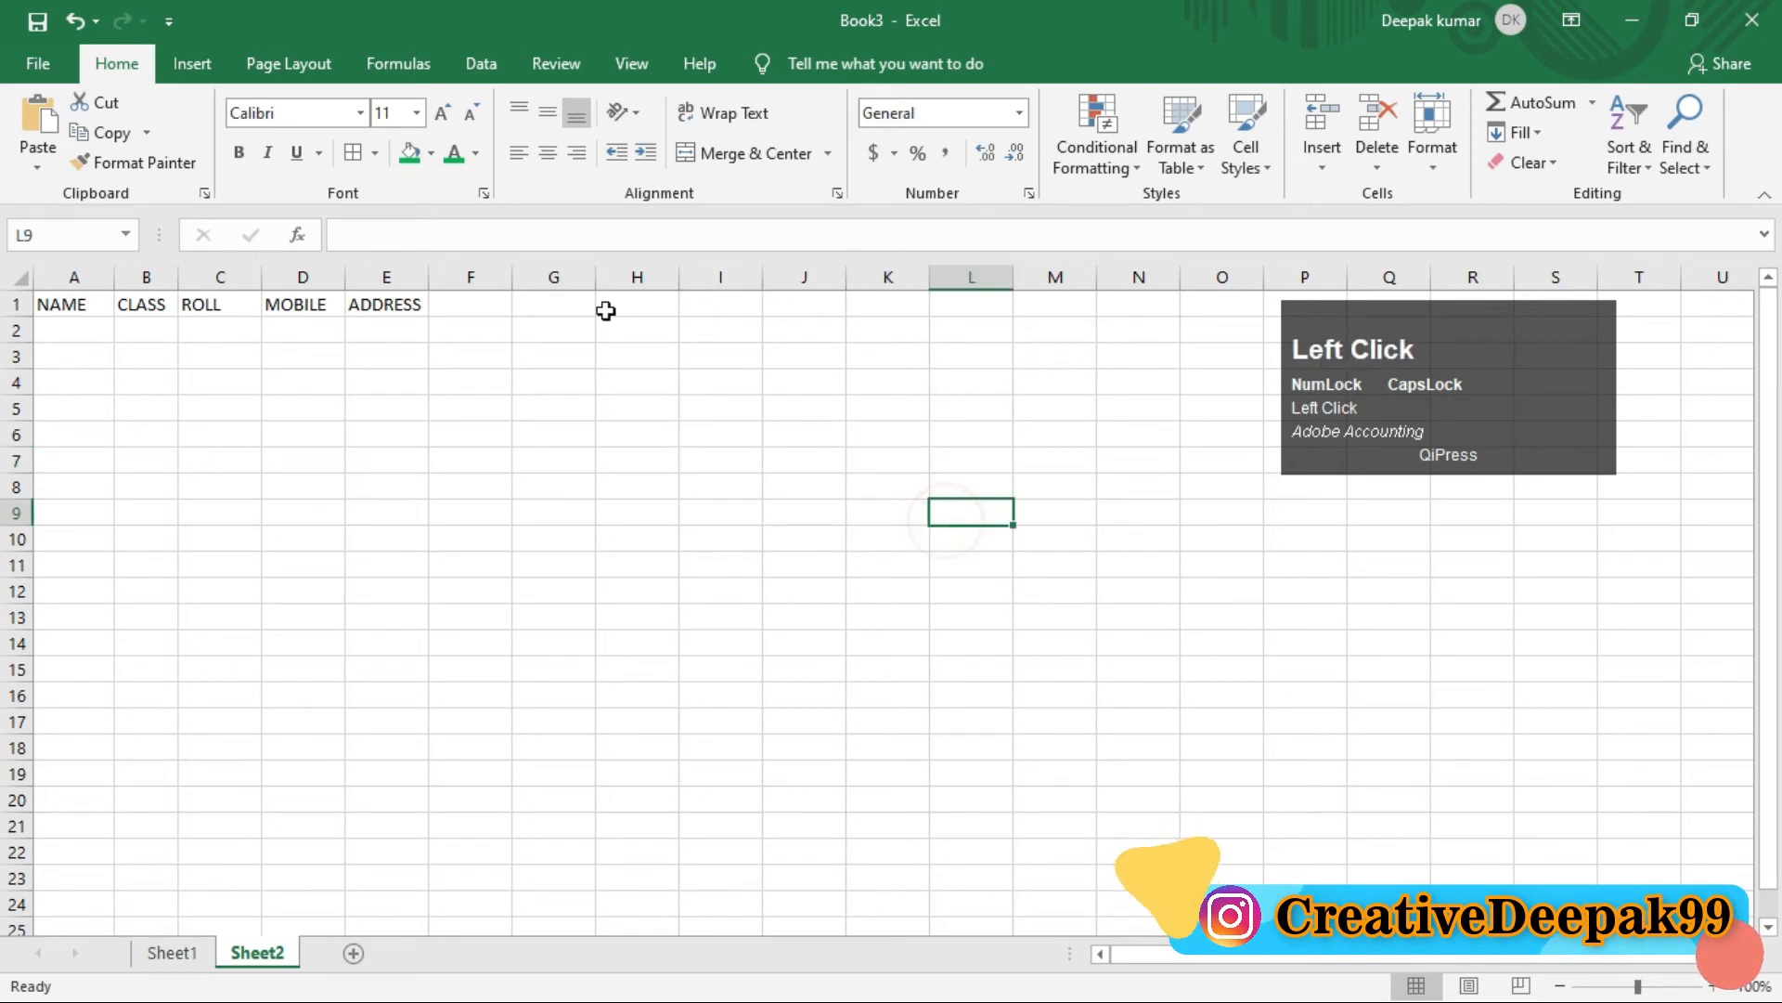
# - Enter the text ADOBE ACCOUNTING in cell I1
pyautogui.click(701, 386)
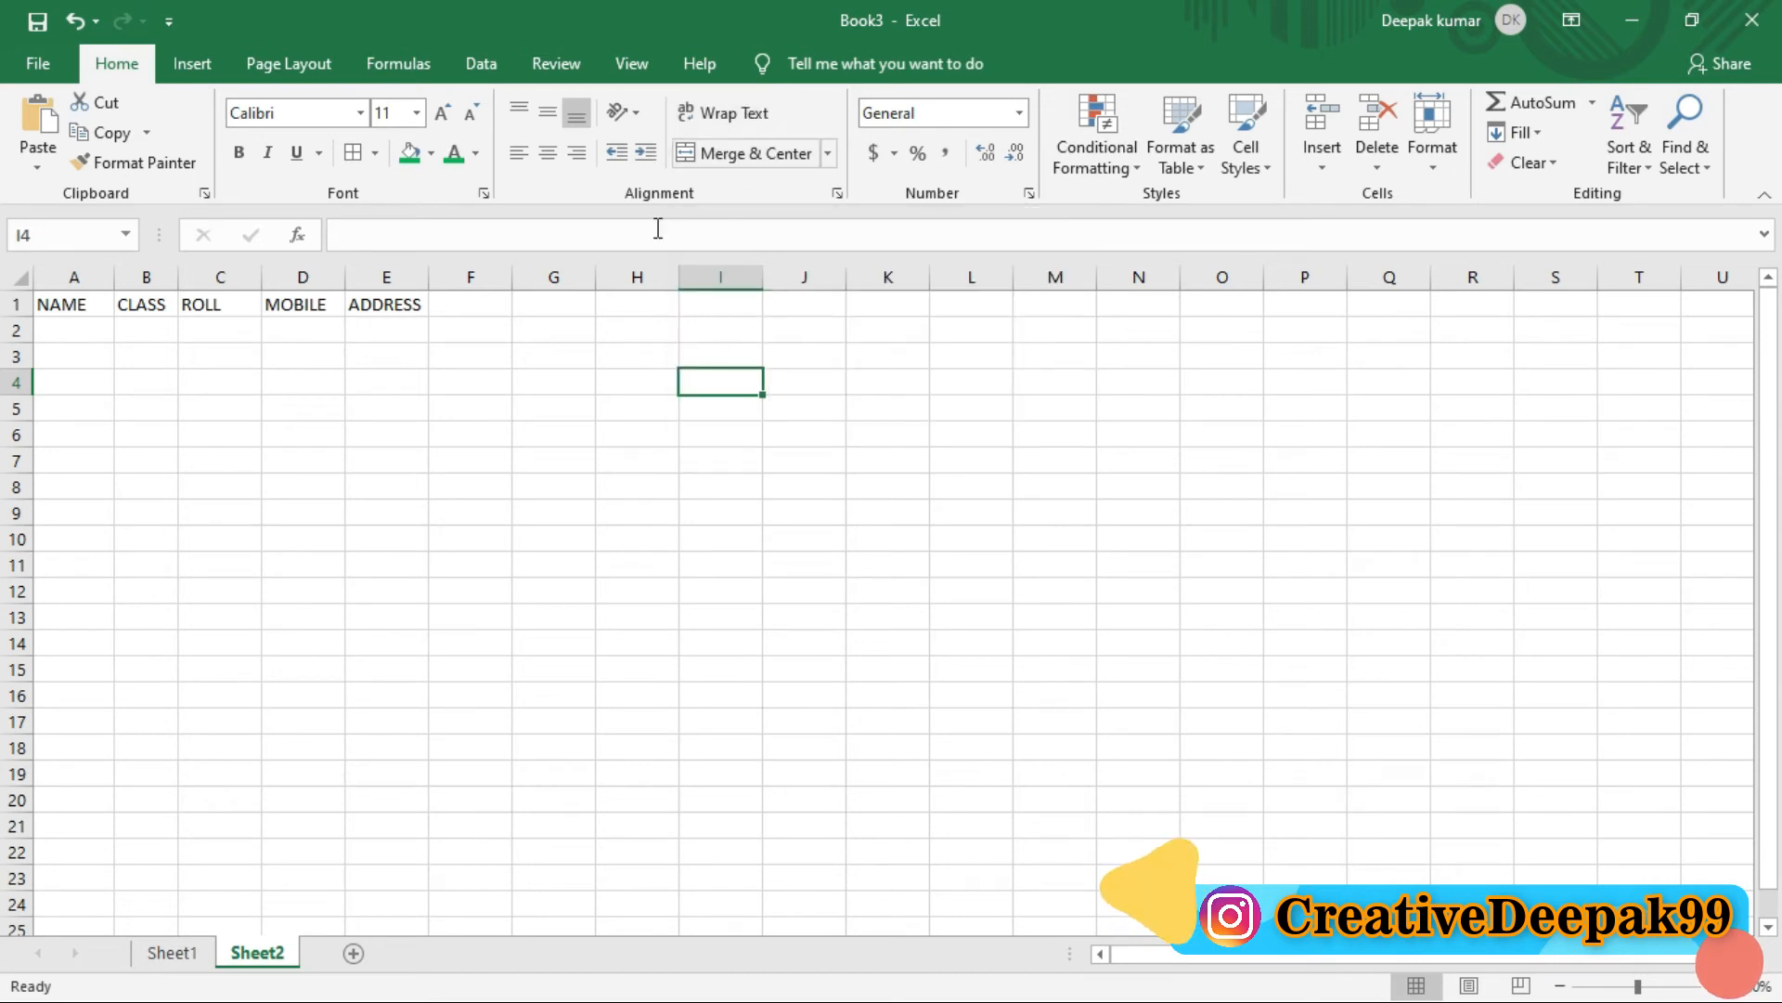
pyautogui.click(712, 307)
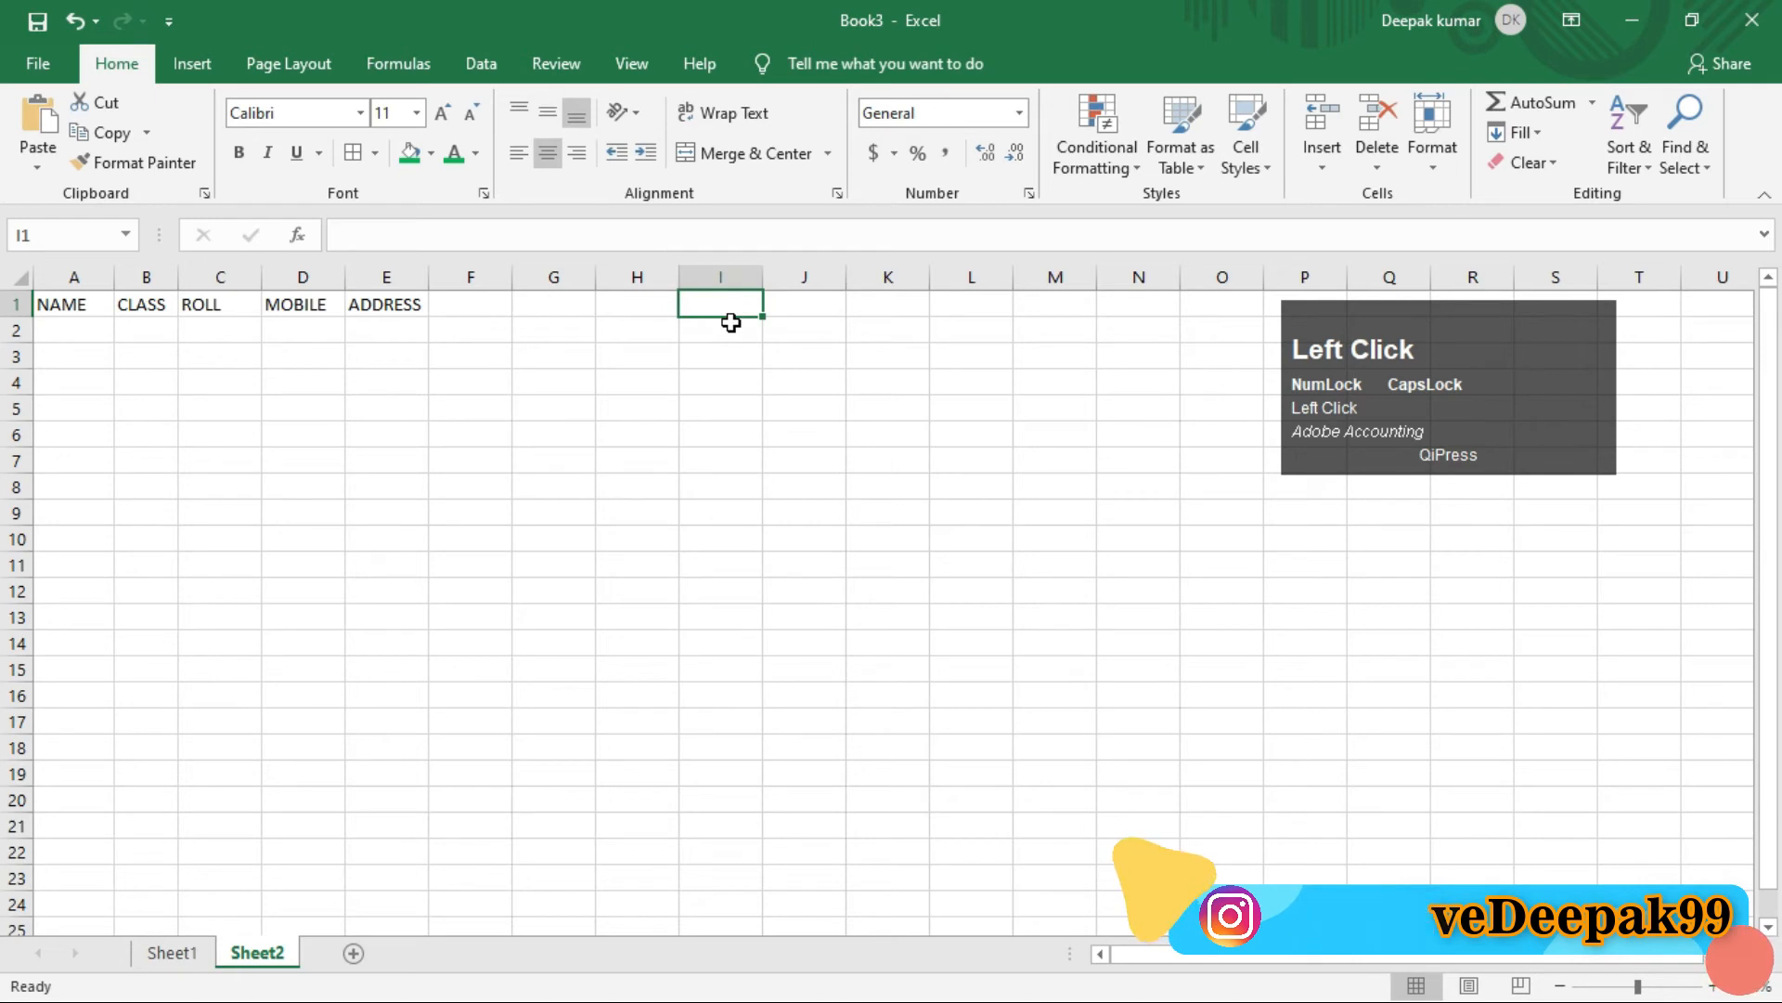
pyautogui.write('ADIBE')
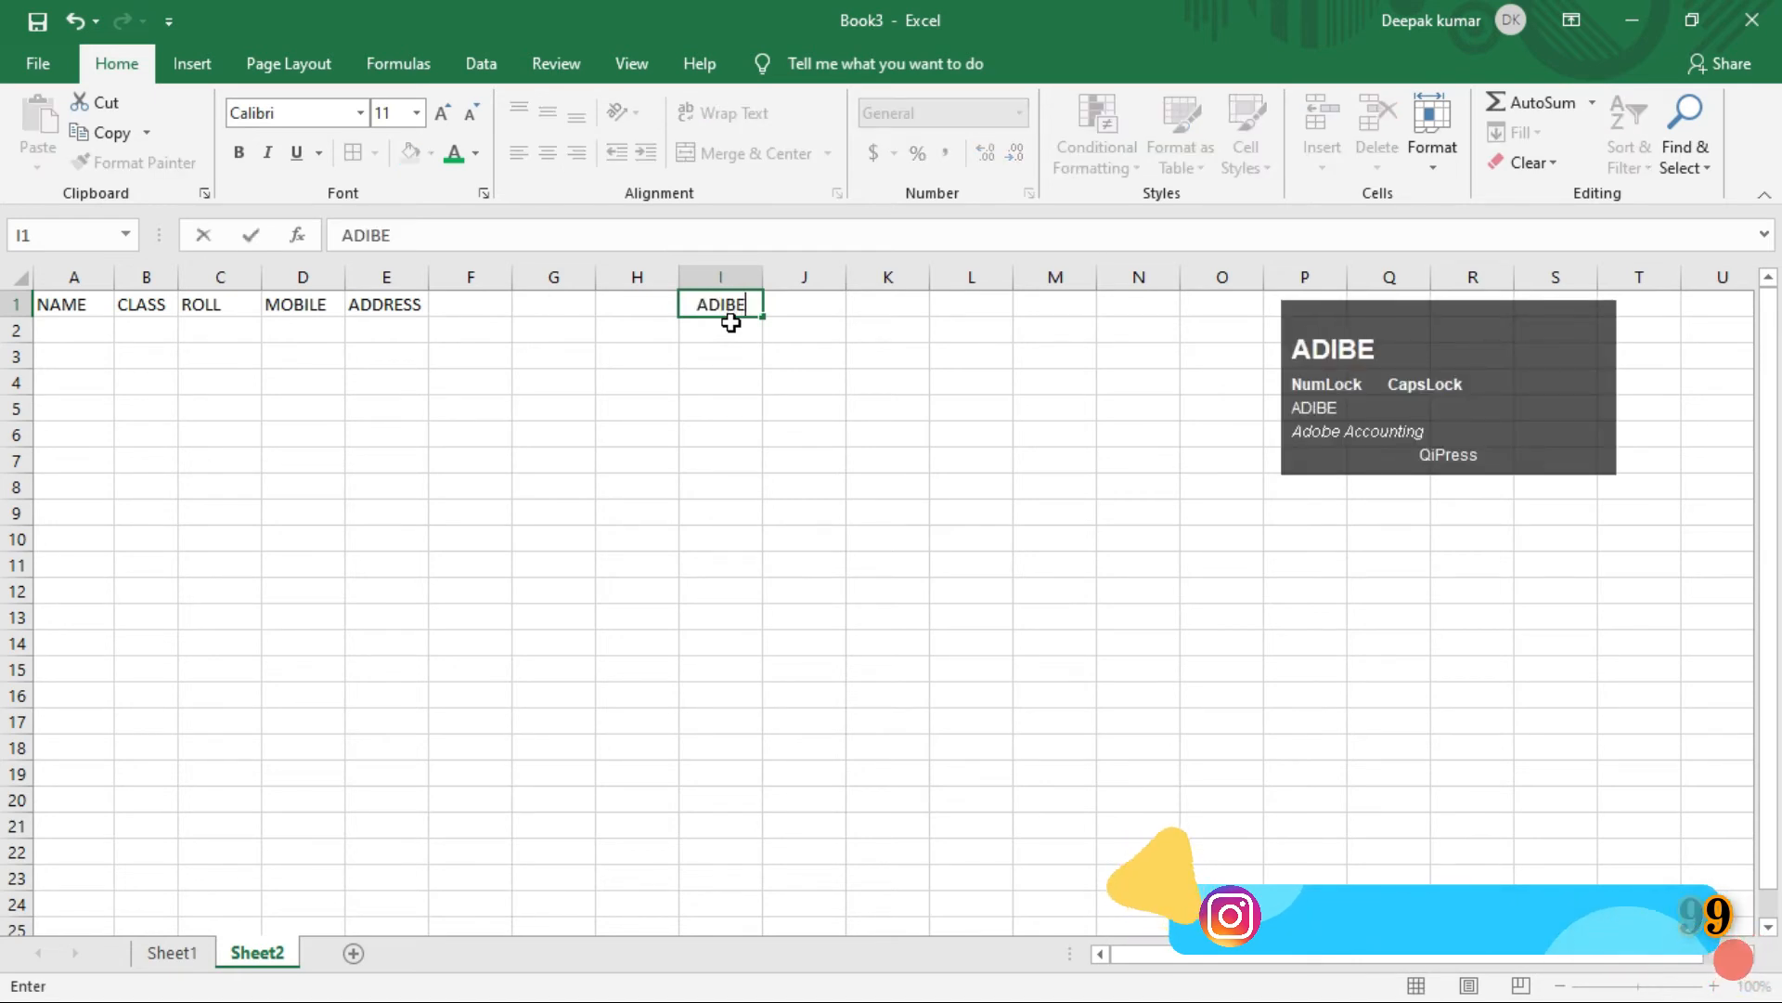
pyautogui.press('BackSpace')
pyautogui.press('BackSpace')
pyautogui.press('BackSpace')
pyautogui.write('O')
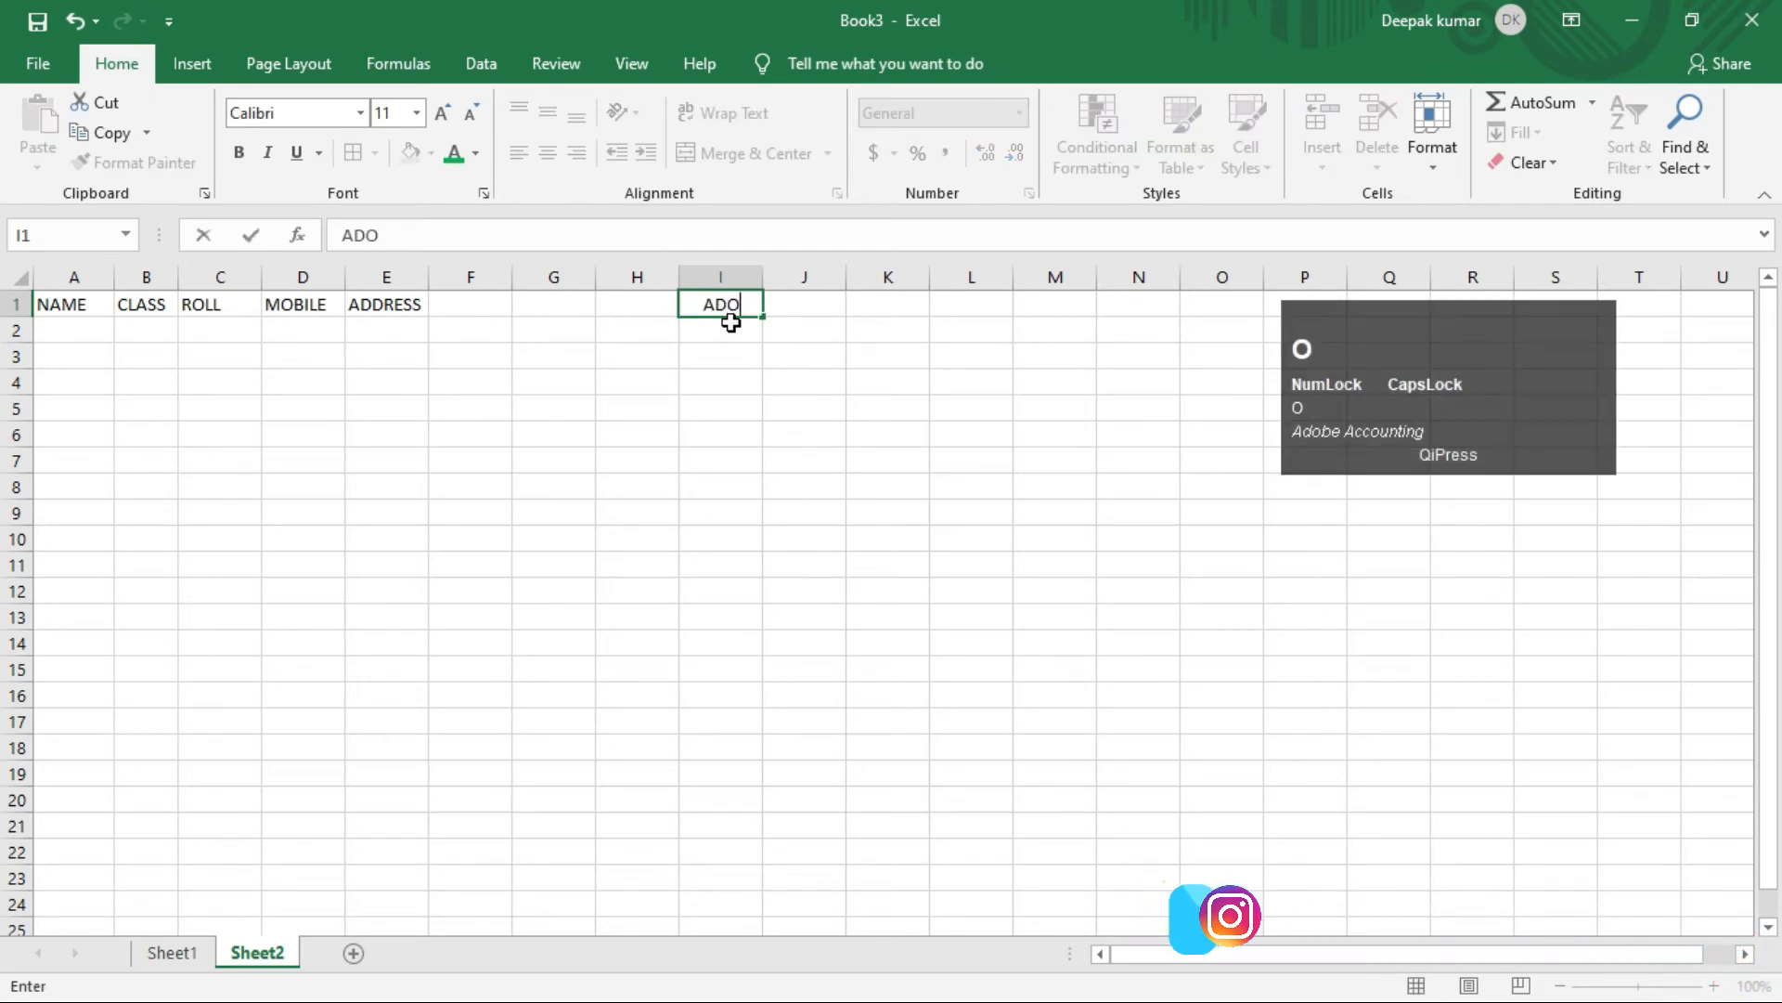
pyautogui.write('BE ')
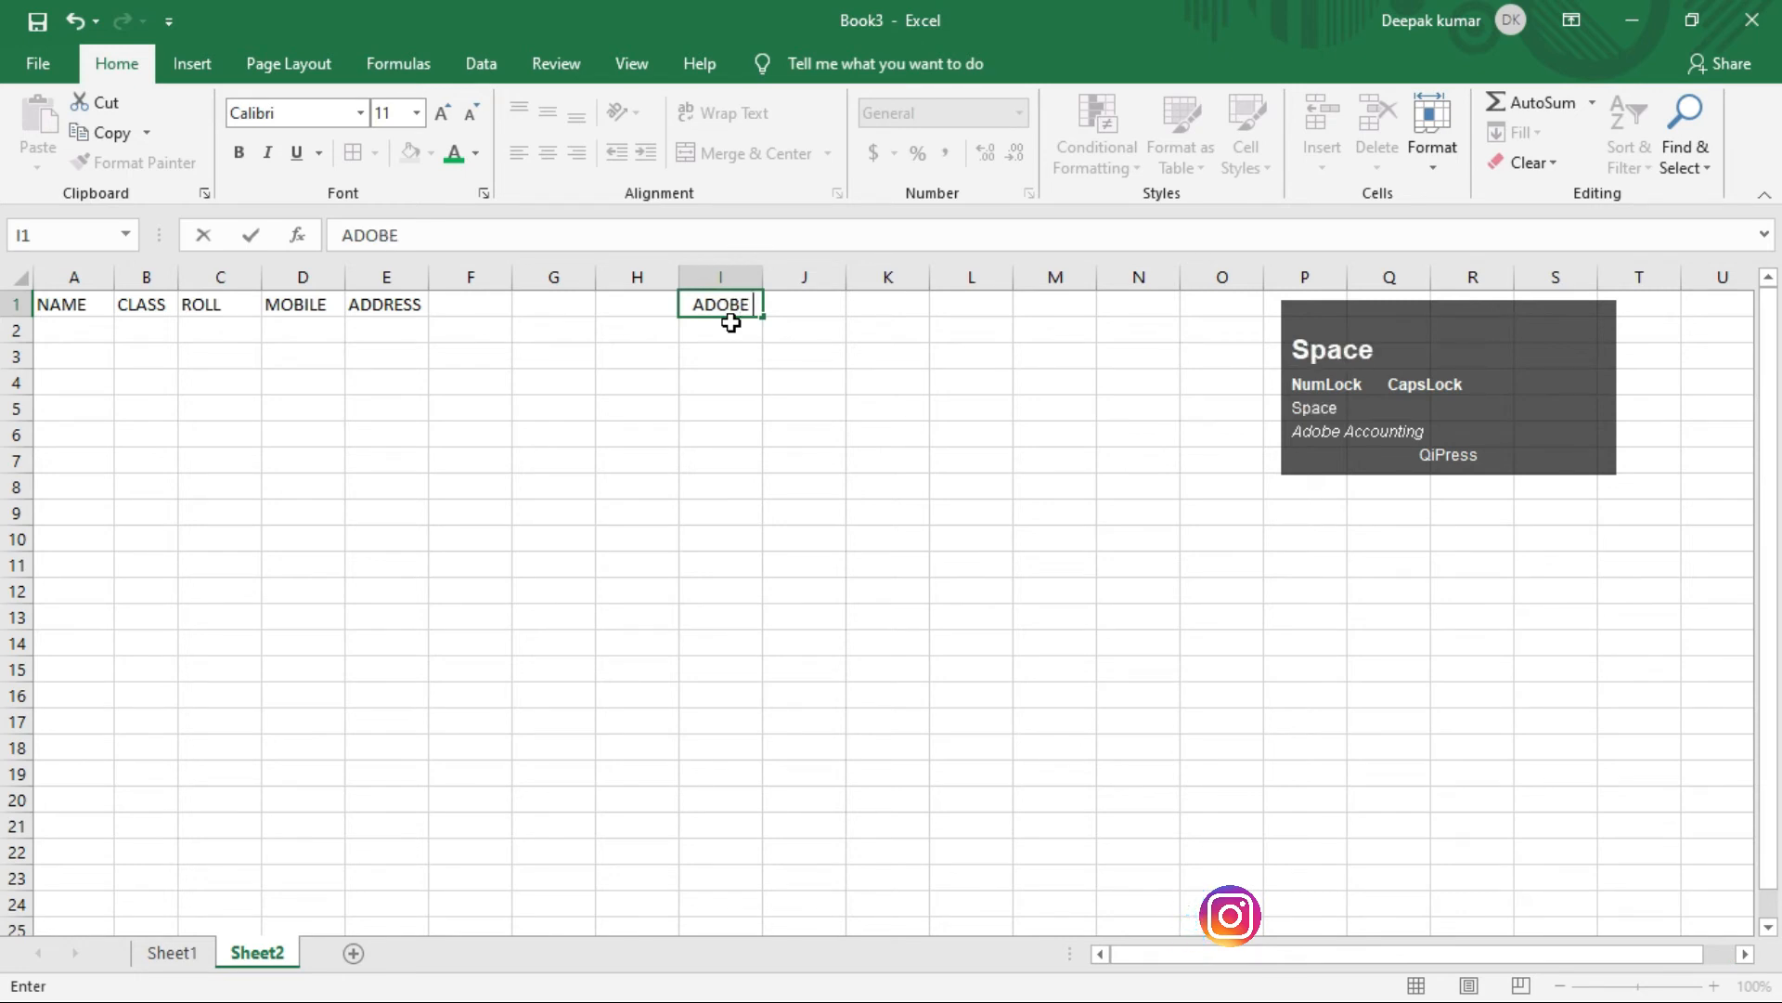
pyautogui.write('ACCOUN')
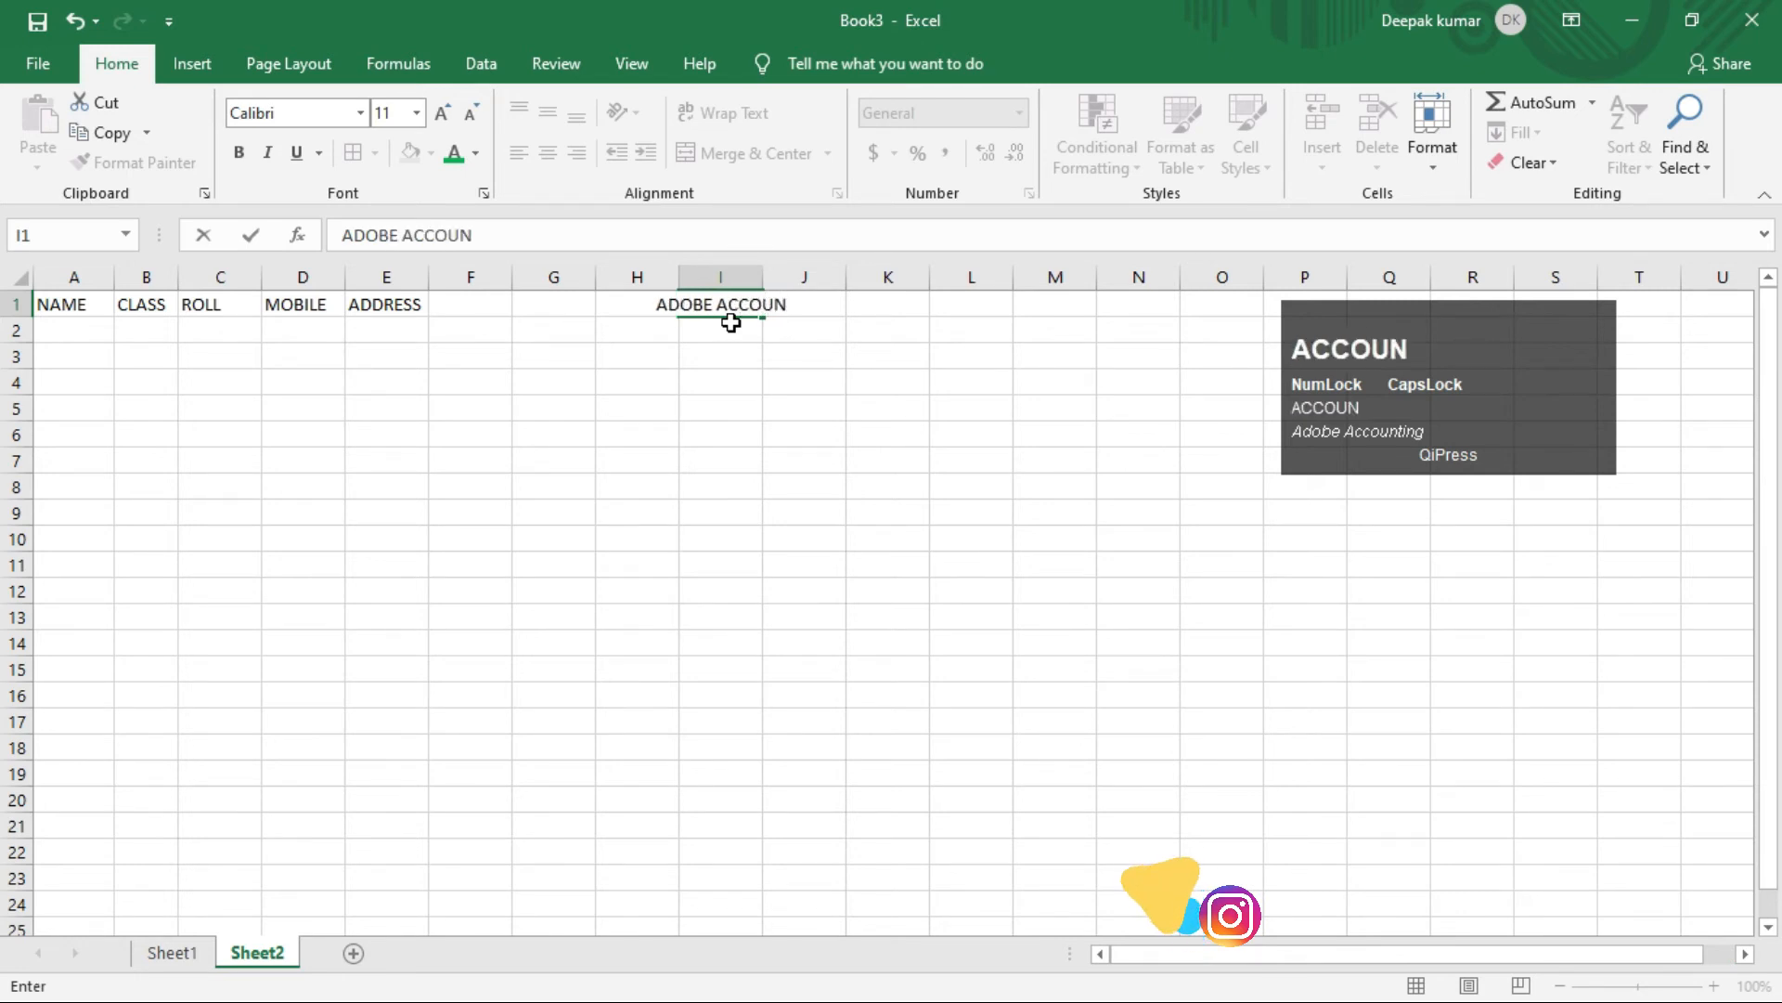
pyautogui.write('TING')
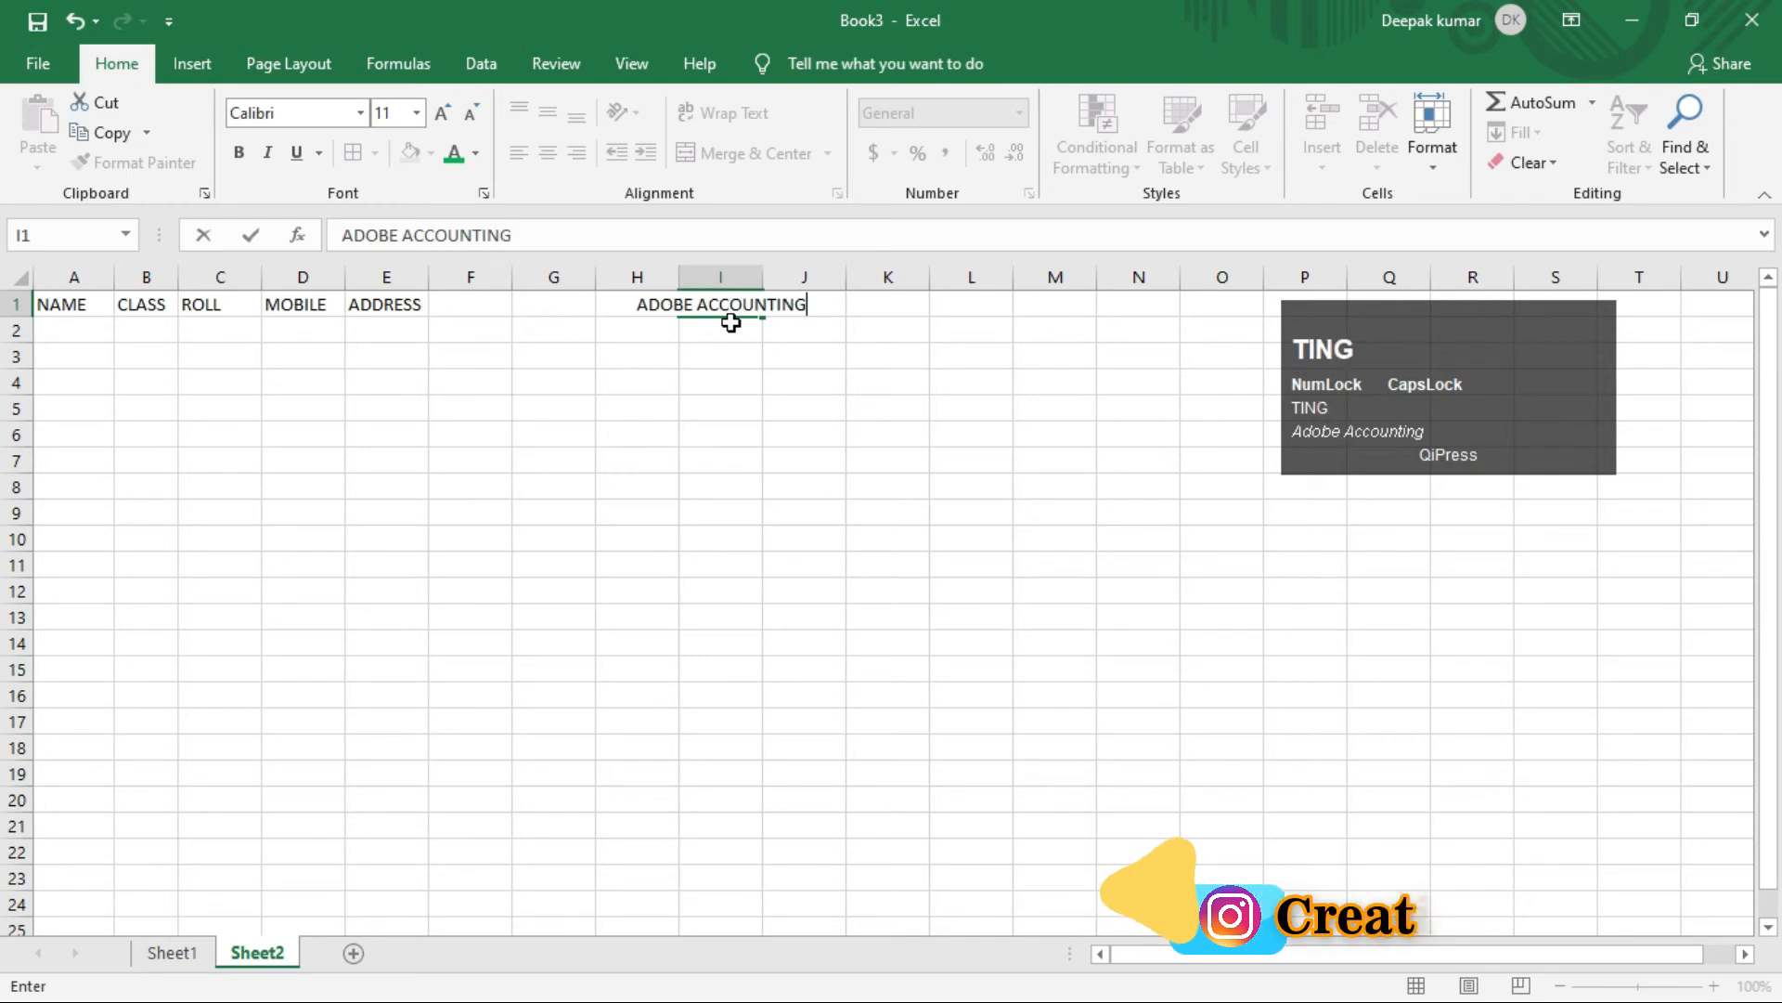
pyautogui.press('Return')
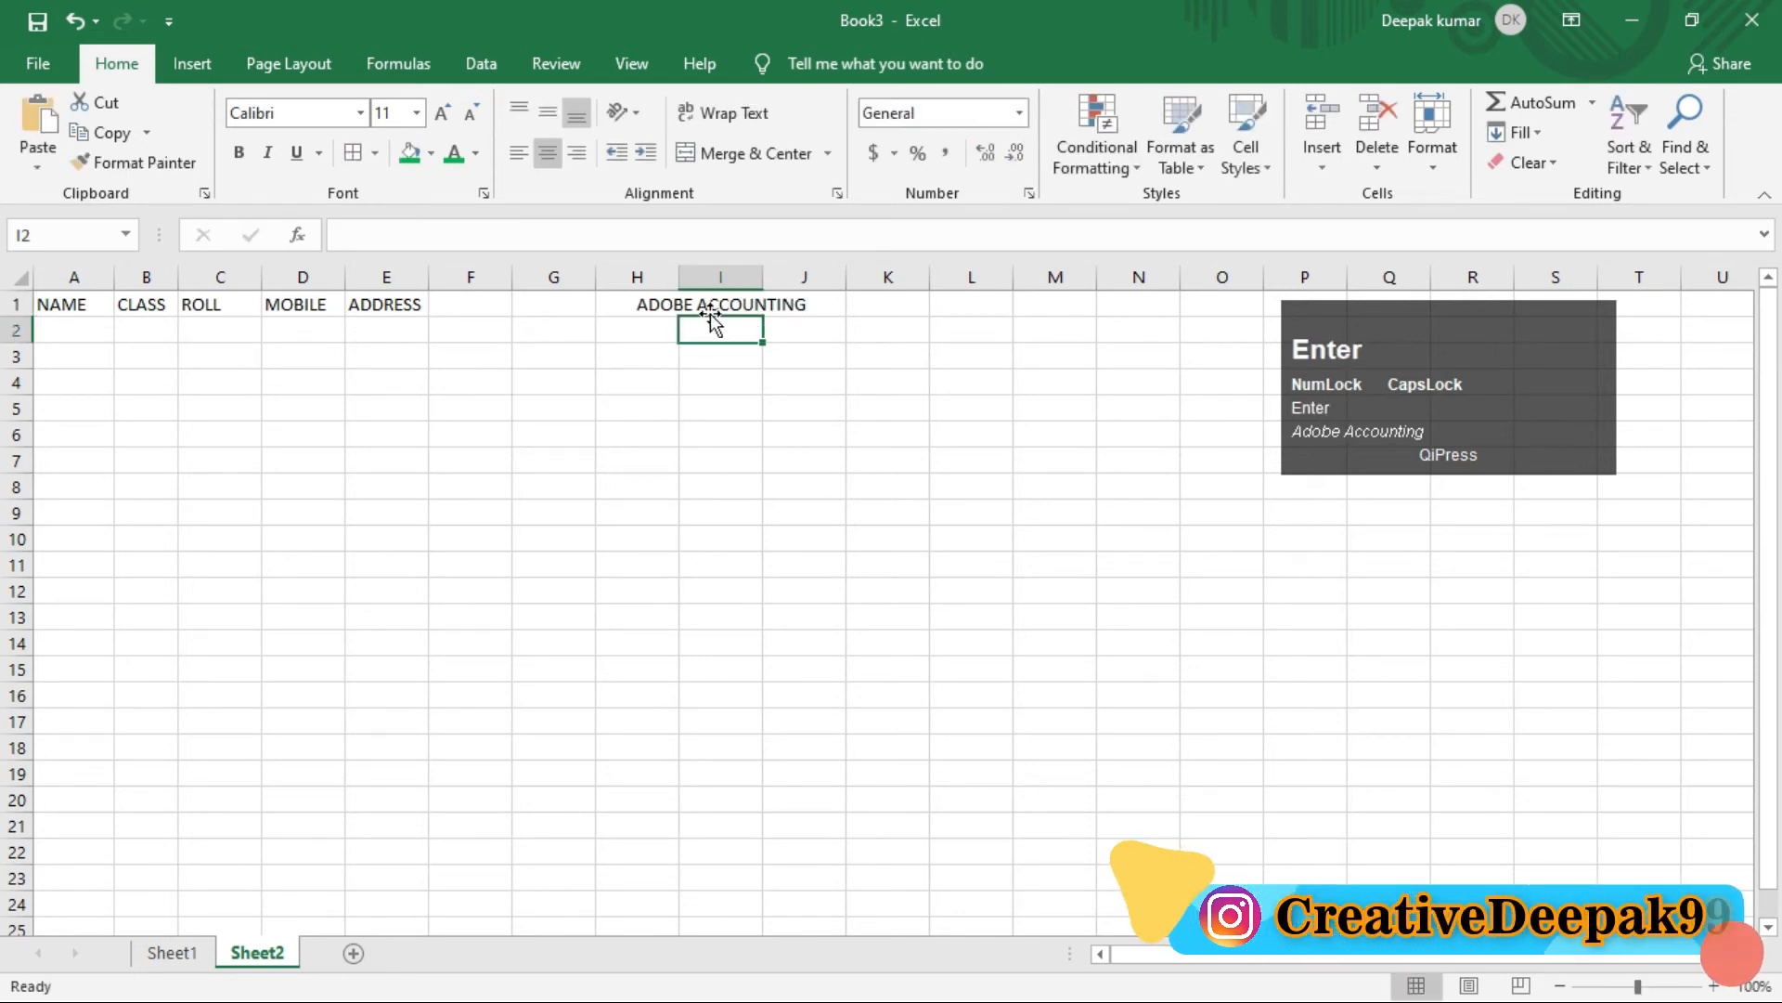
# - Turn on Wrap Text for cell I1 so its text stays within the column width
pyautogui.click(698, 305)
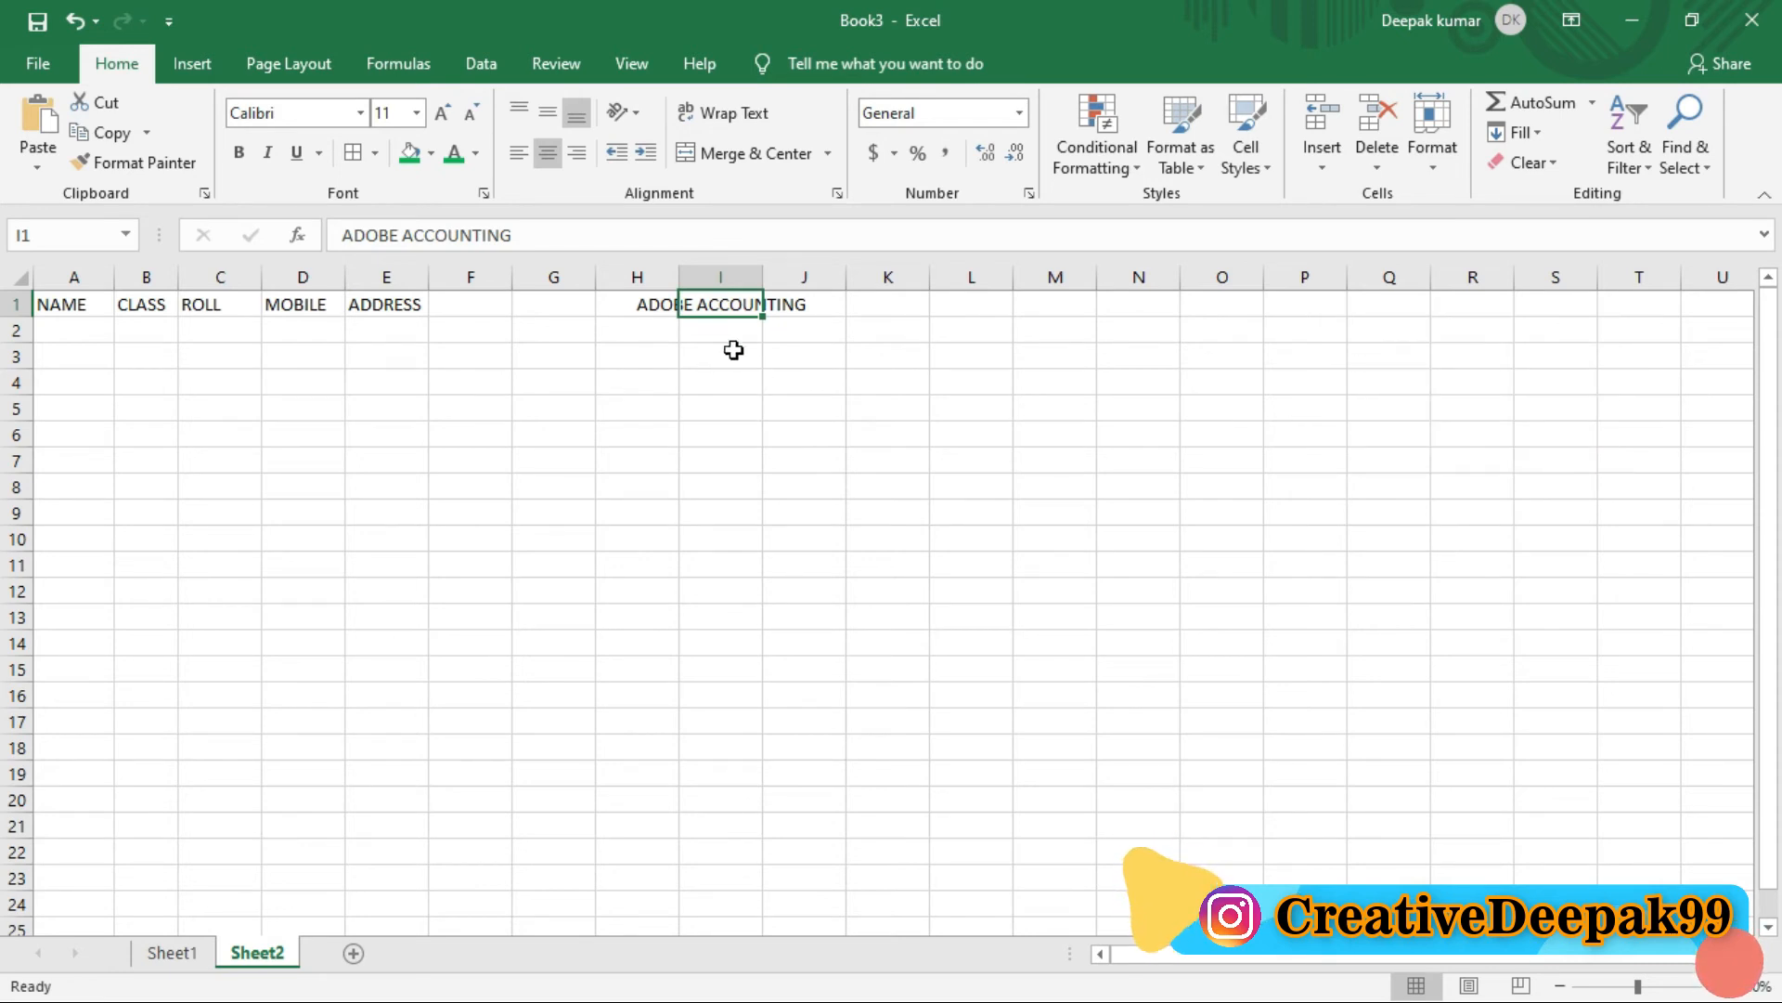
pyautogui.click(768, 453)
pyautogui.click(694, 306)
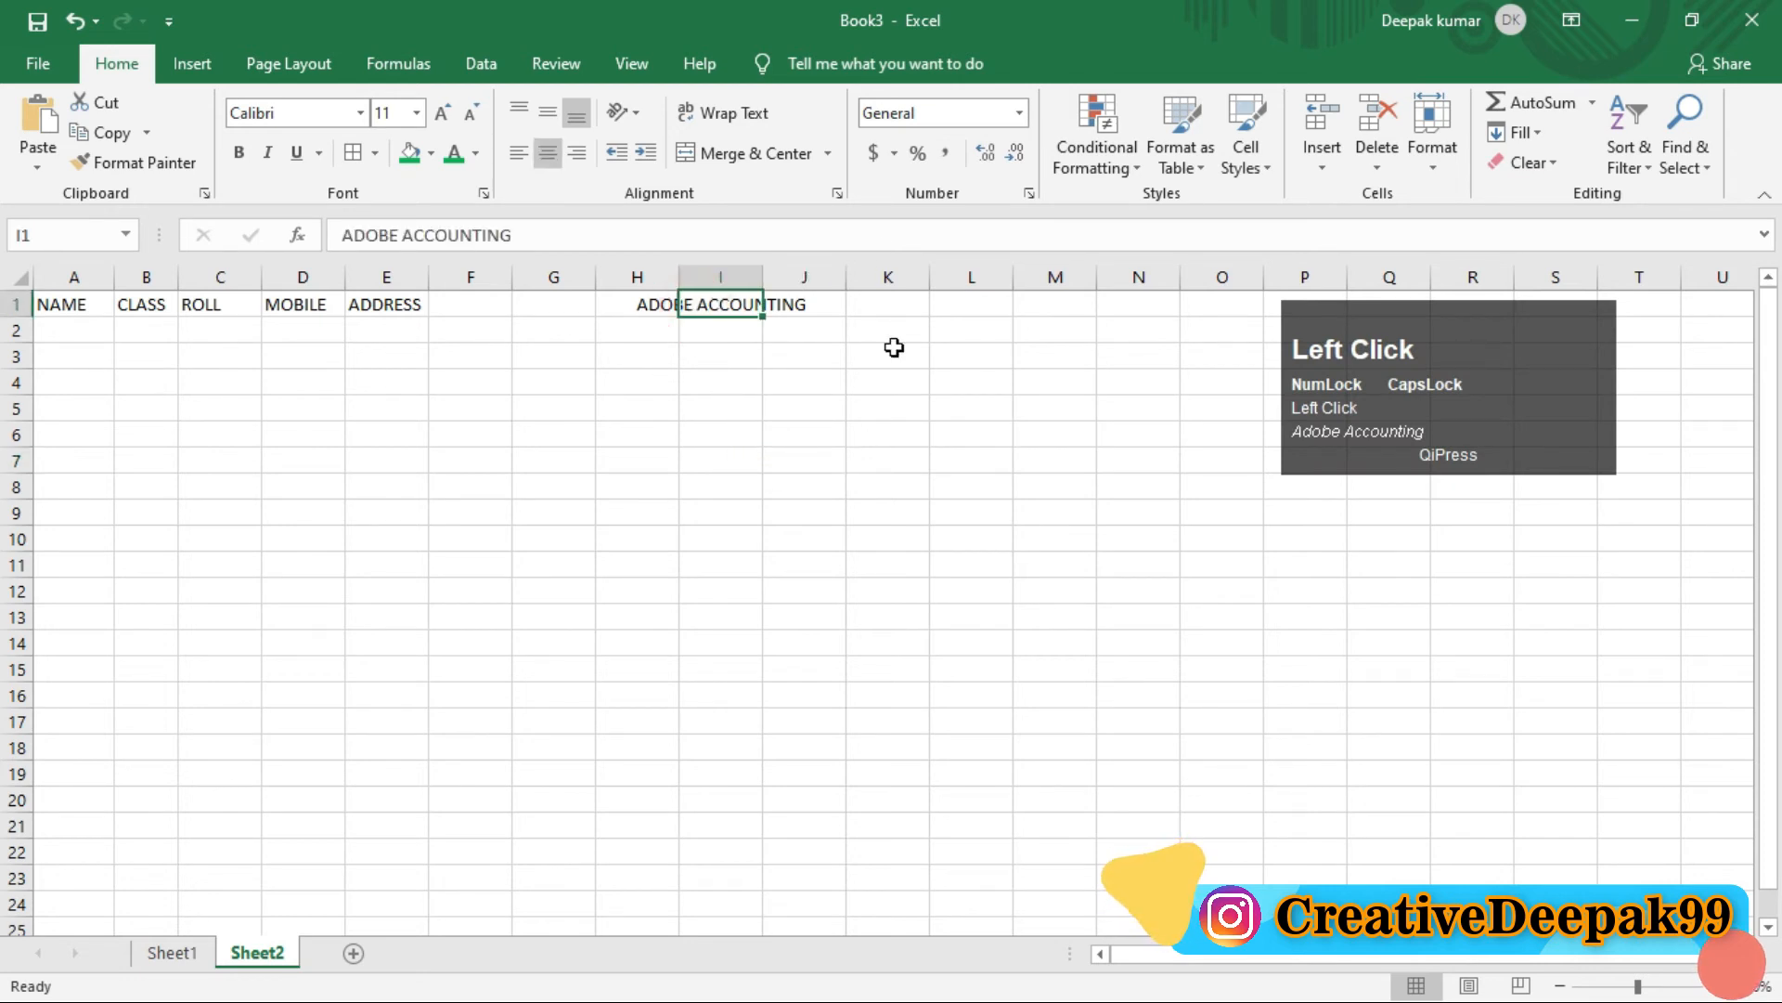
pyautogui.click(732, 115)
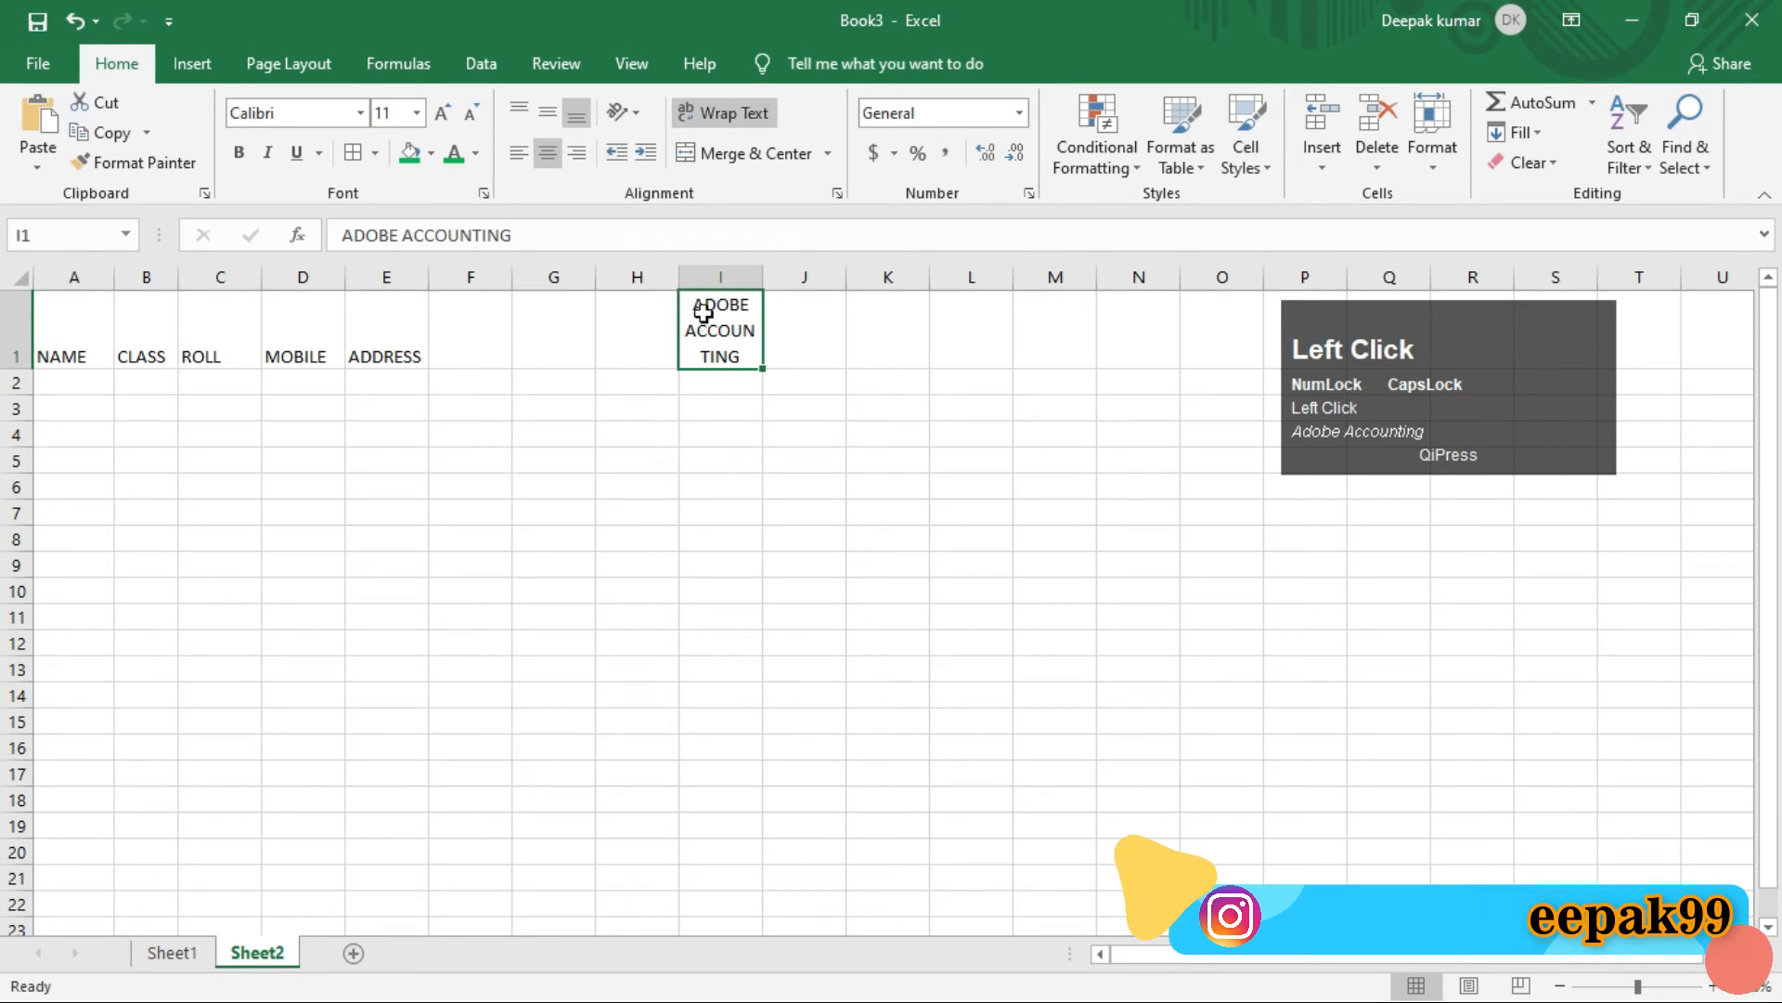
# - Widen column I in two stages until the wrapped text in I1 fits on one line
pyautogui.moveTo(762, 273); pyautogui.dragTo(817, 273)
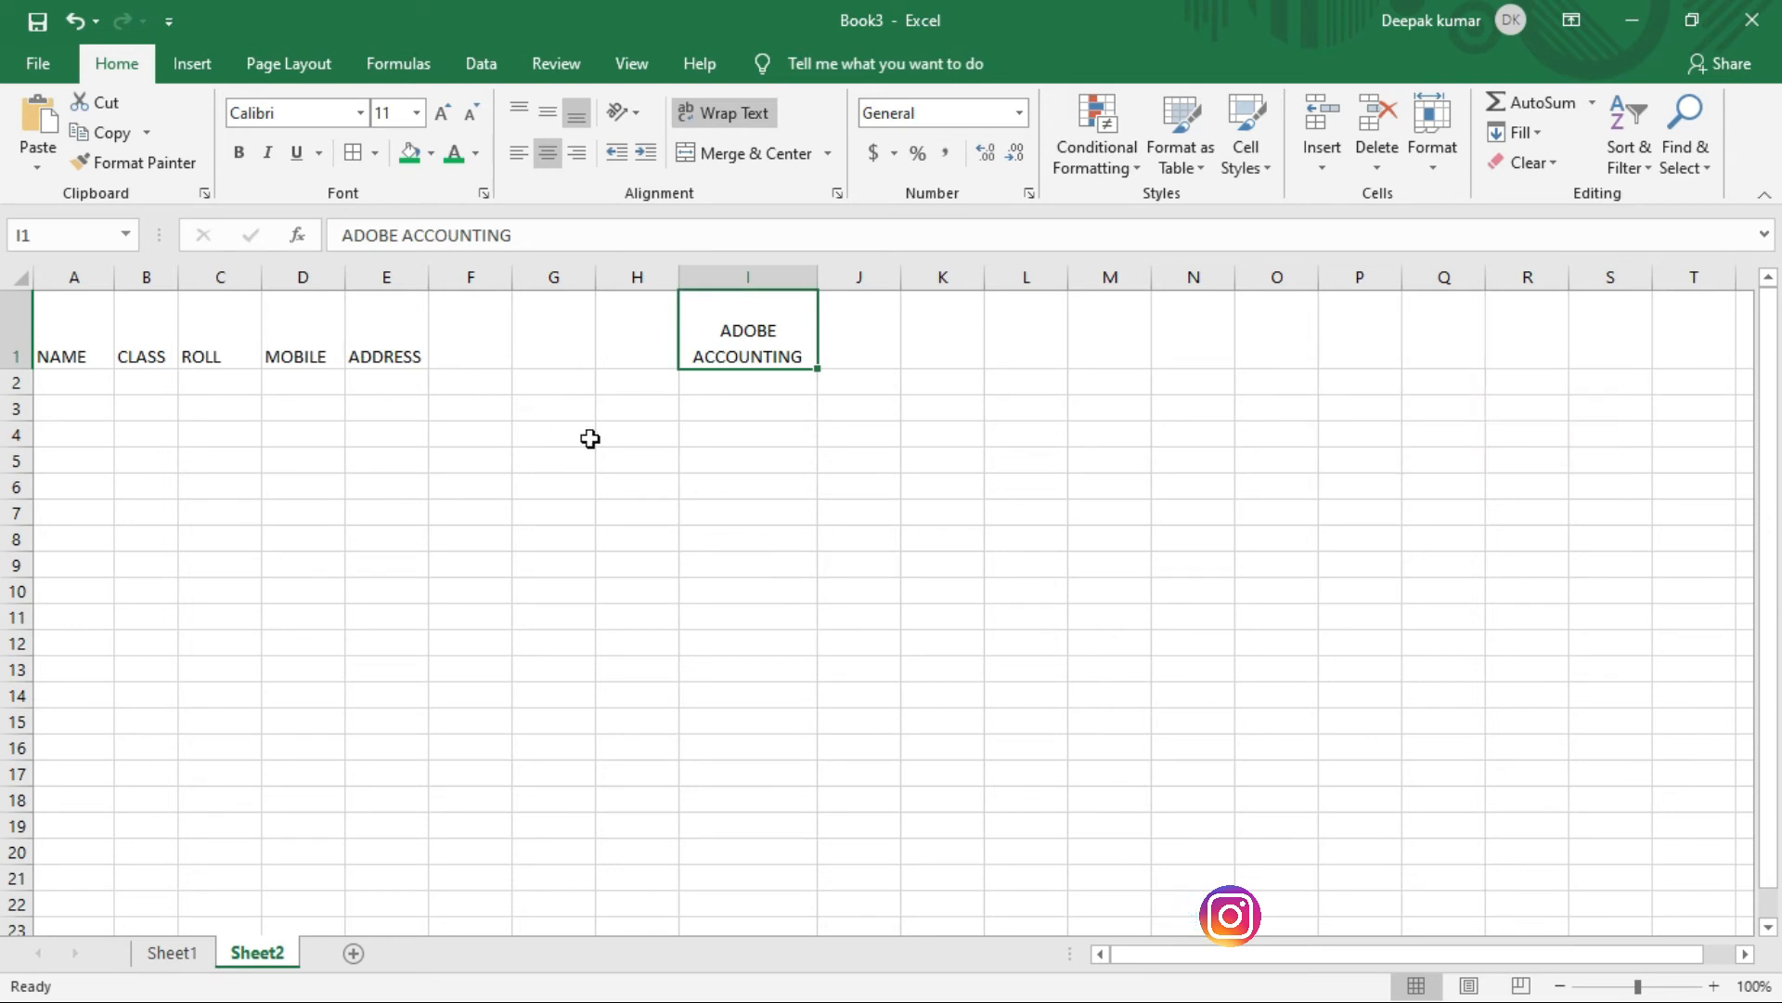
pyautogui.click(741, 461)
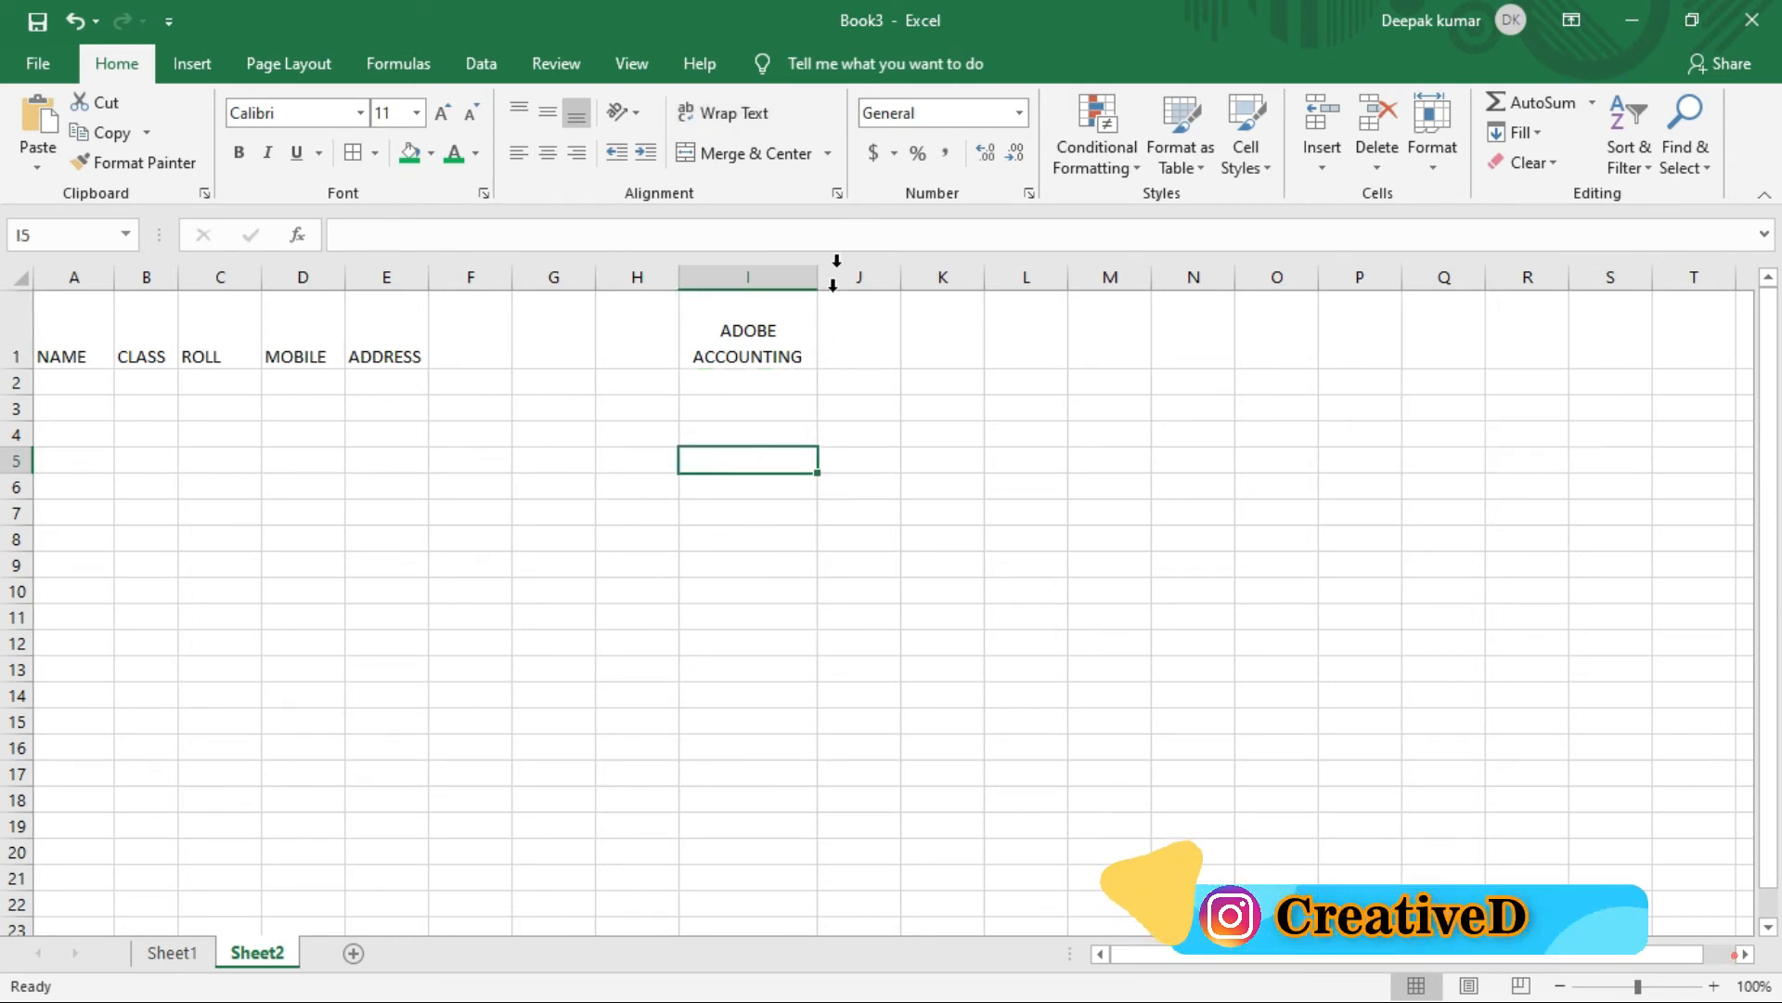
pyautogui.moveTo(815, 282); pyautogui.dragTo(866, 281)
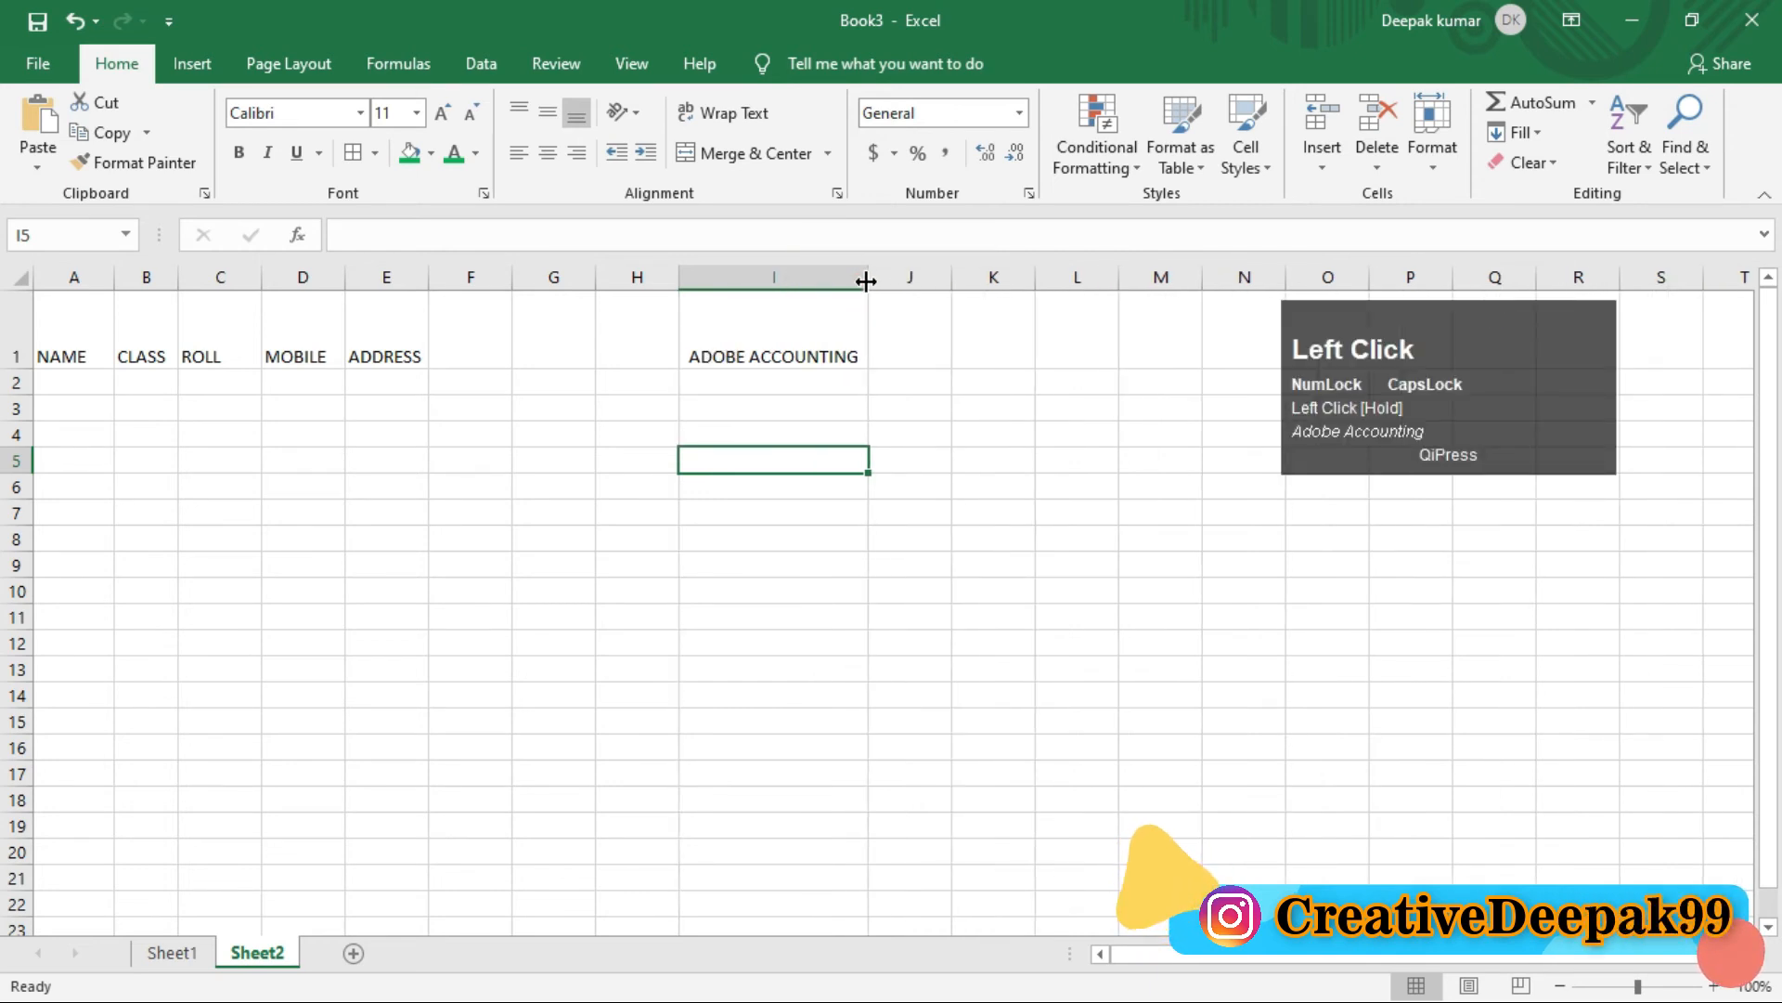
# - Enter a person's full name in cell I5 and turn on Wrap Text for it
pyautogui.write('AMIT')
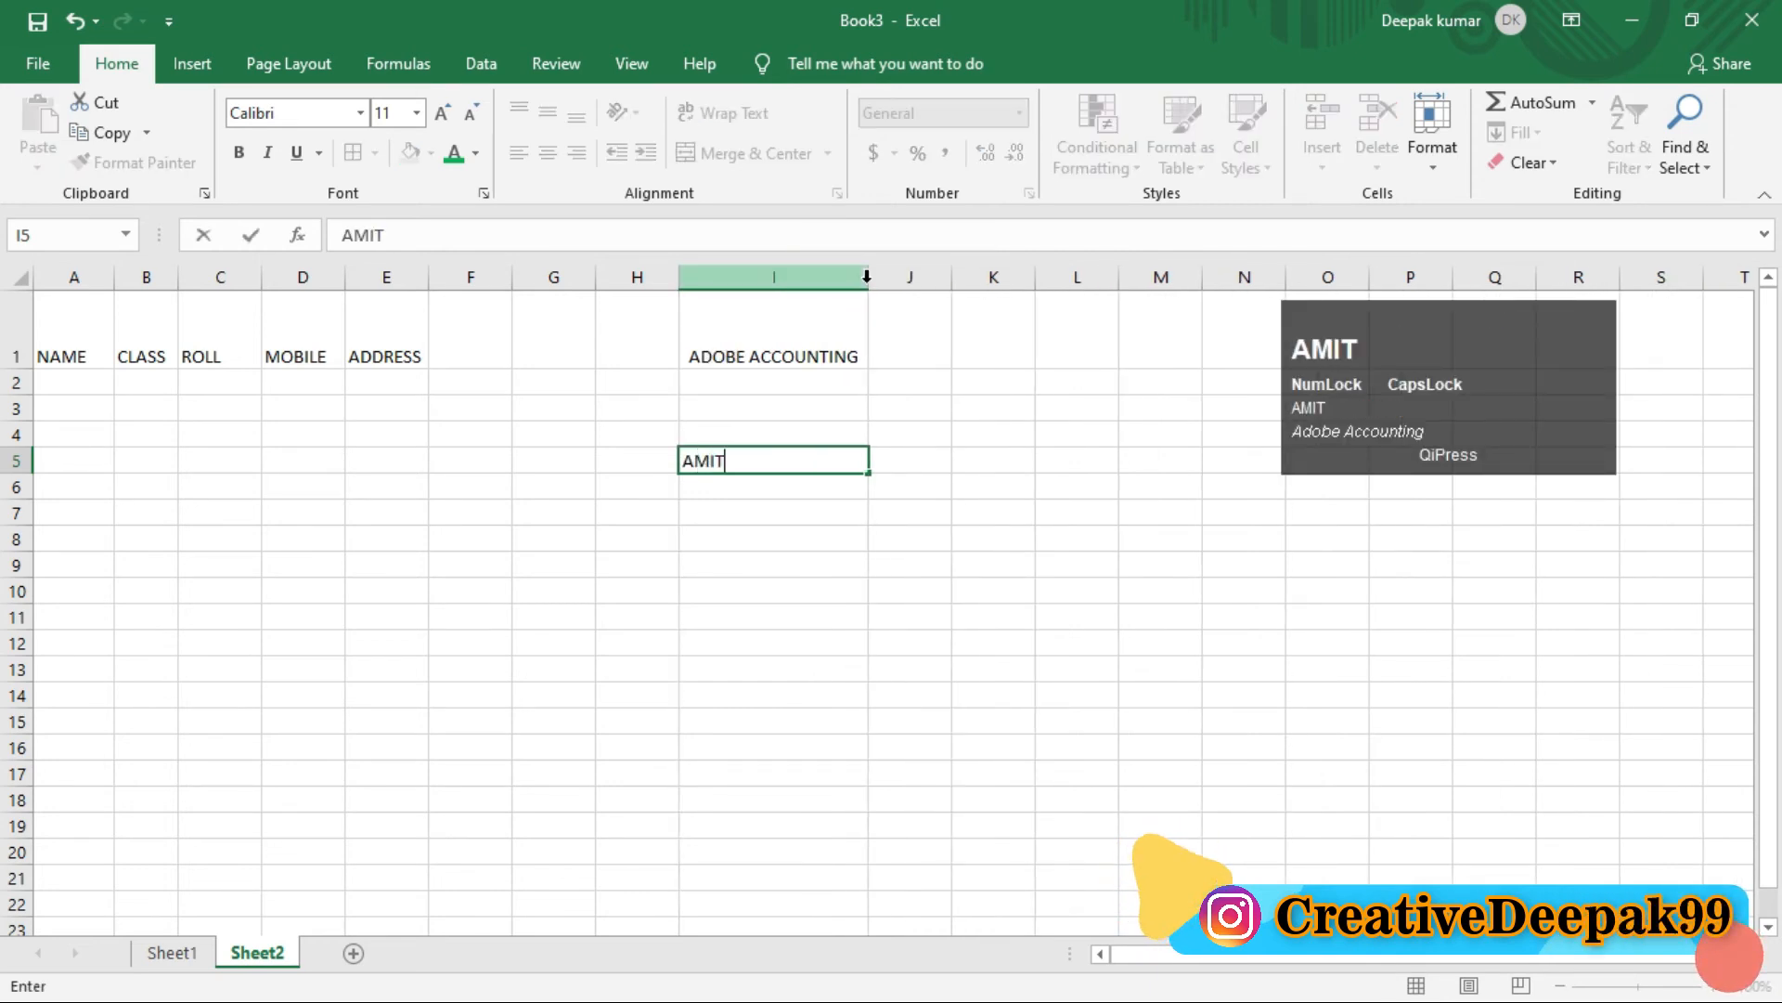
pyautogui.write(' KUMAR')
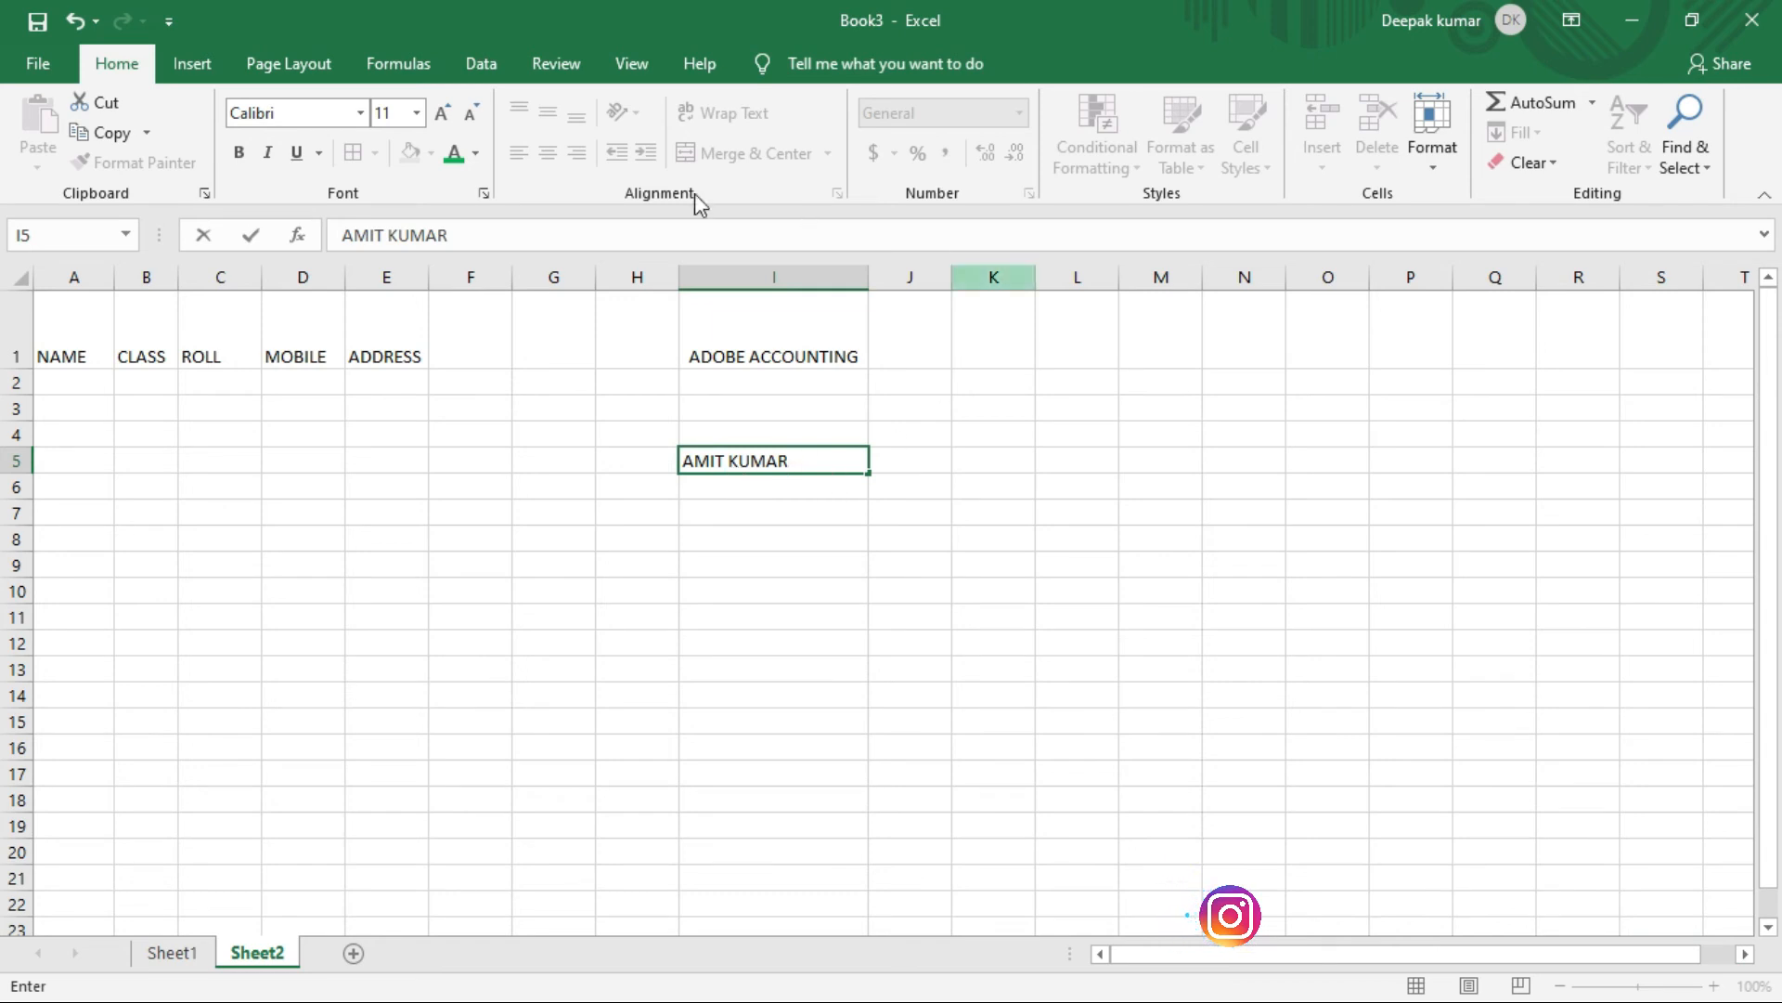
pyautogui.click(819, 509)
pyautogui.click(745, 464)
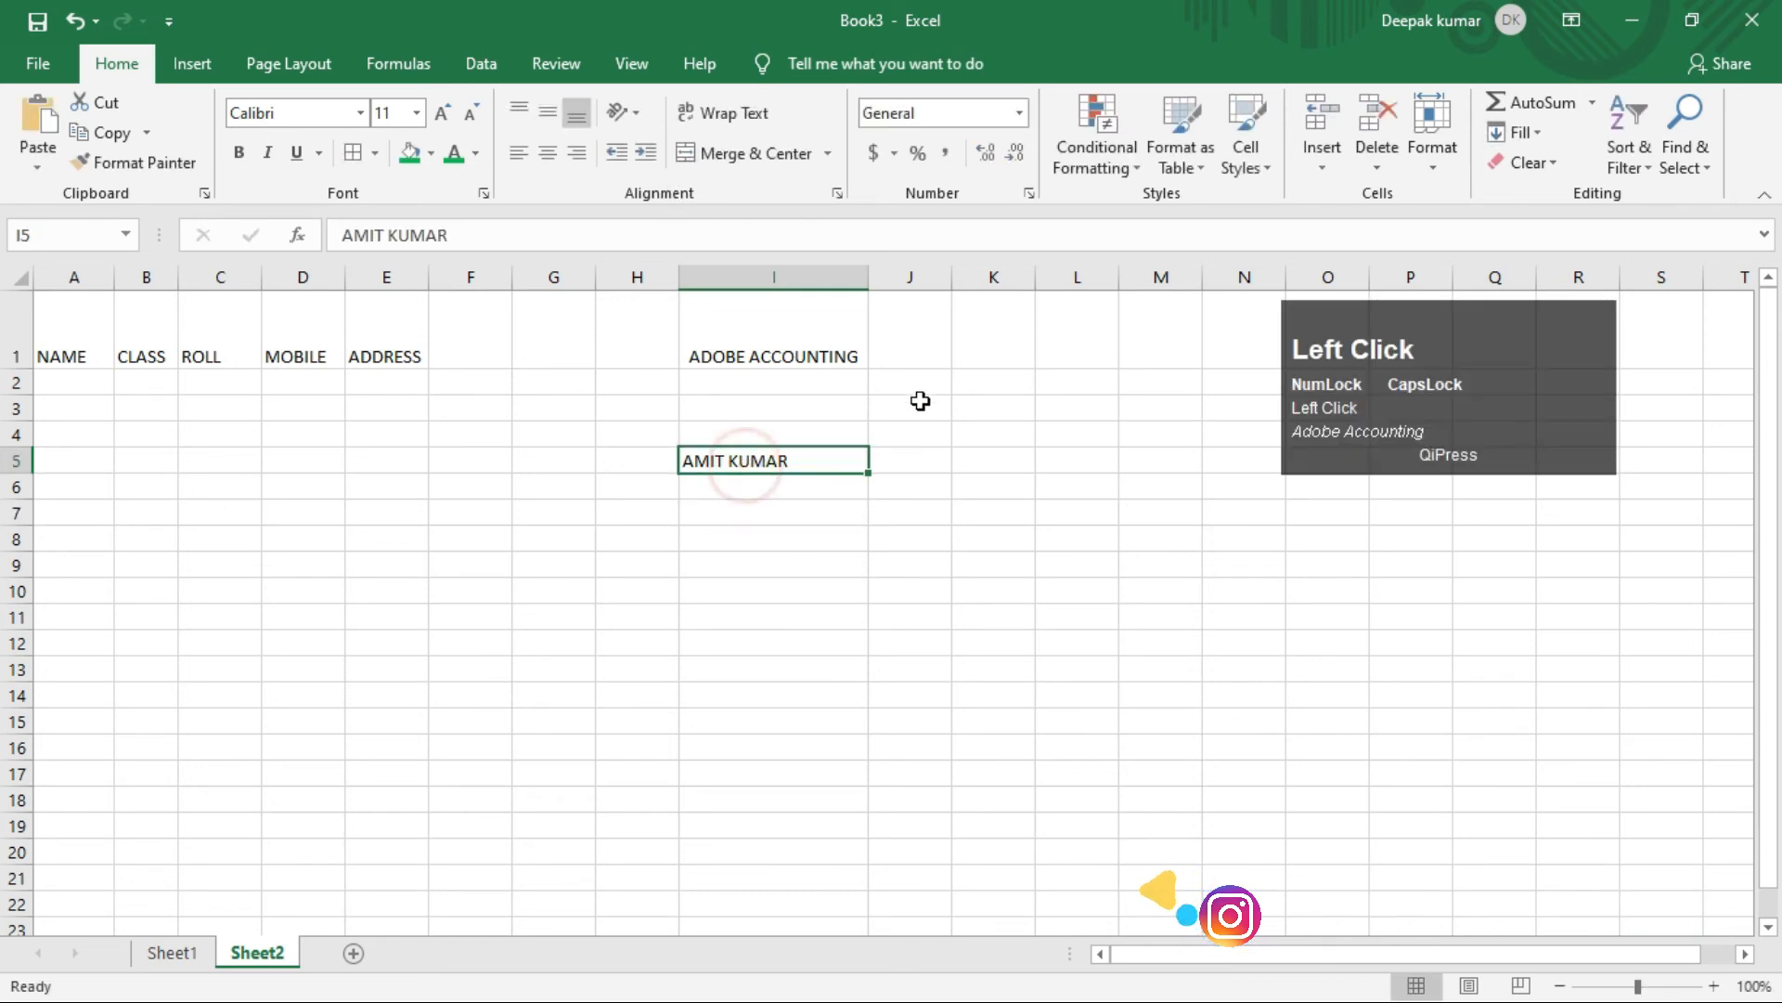
pyautogui.click(727, 111)
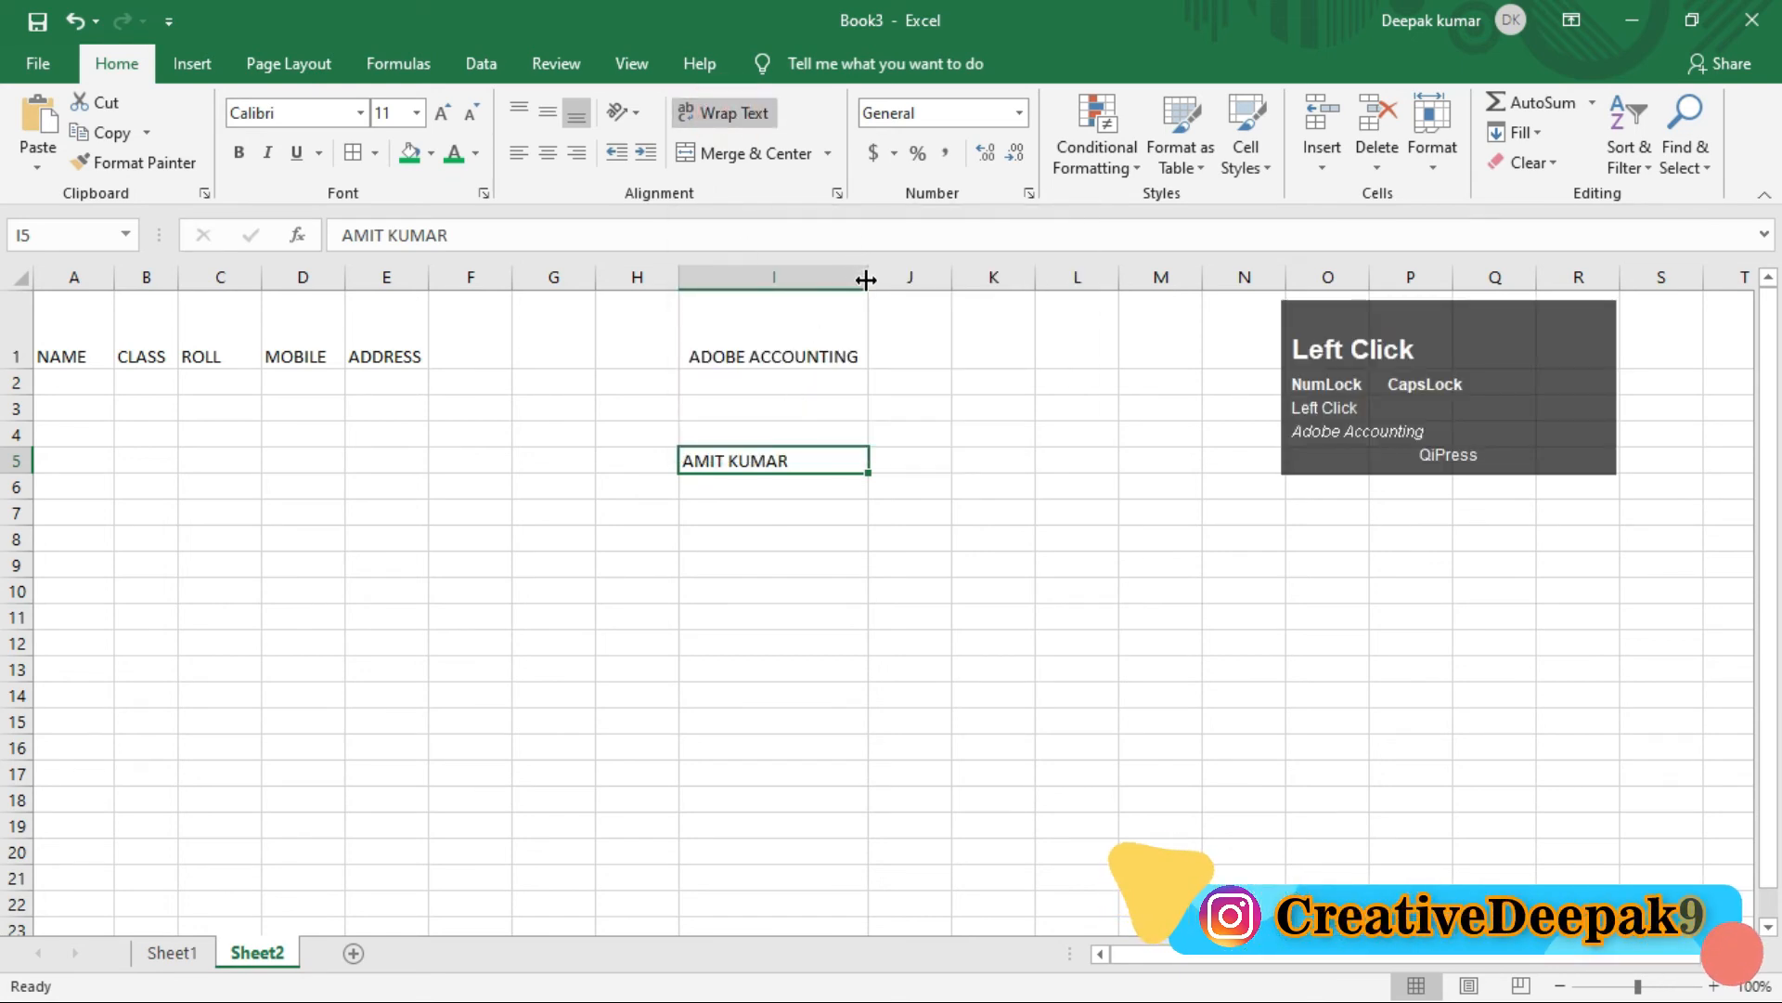
# - Narrow column I and refit it to the name in I5 while switching Wrap Text off and back on
pyautogui.moveTo(867, 277); pyautogui.dragTo(772, 279)
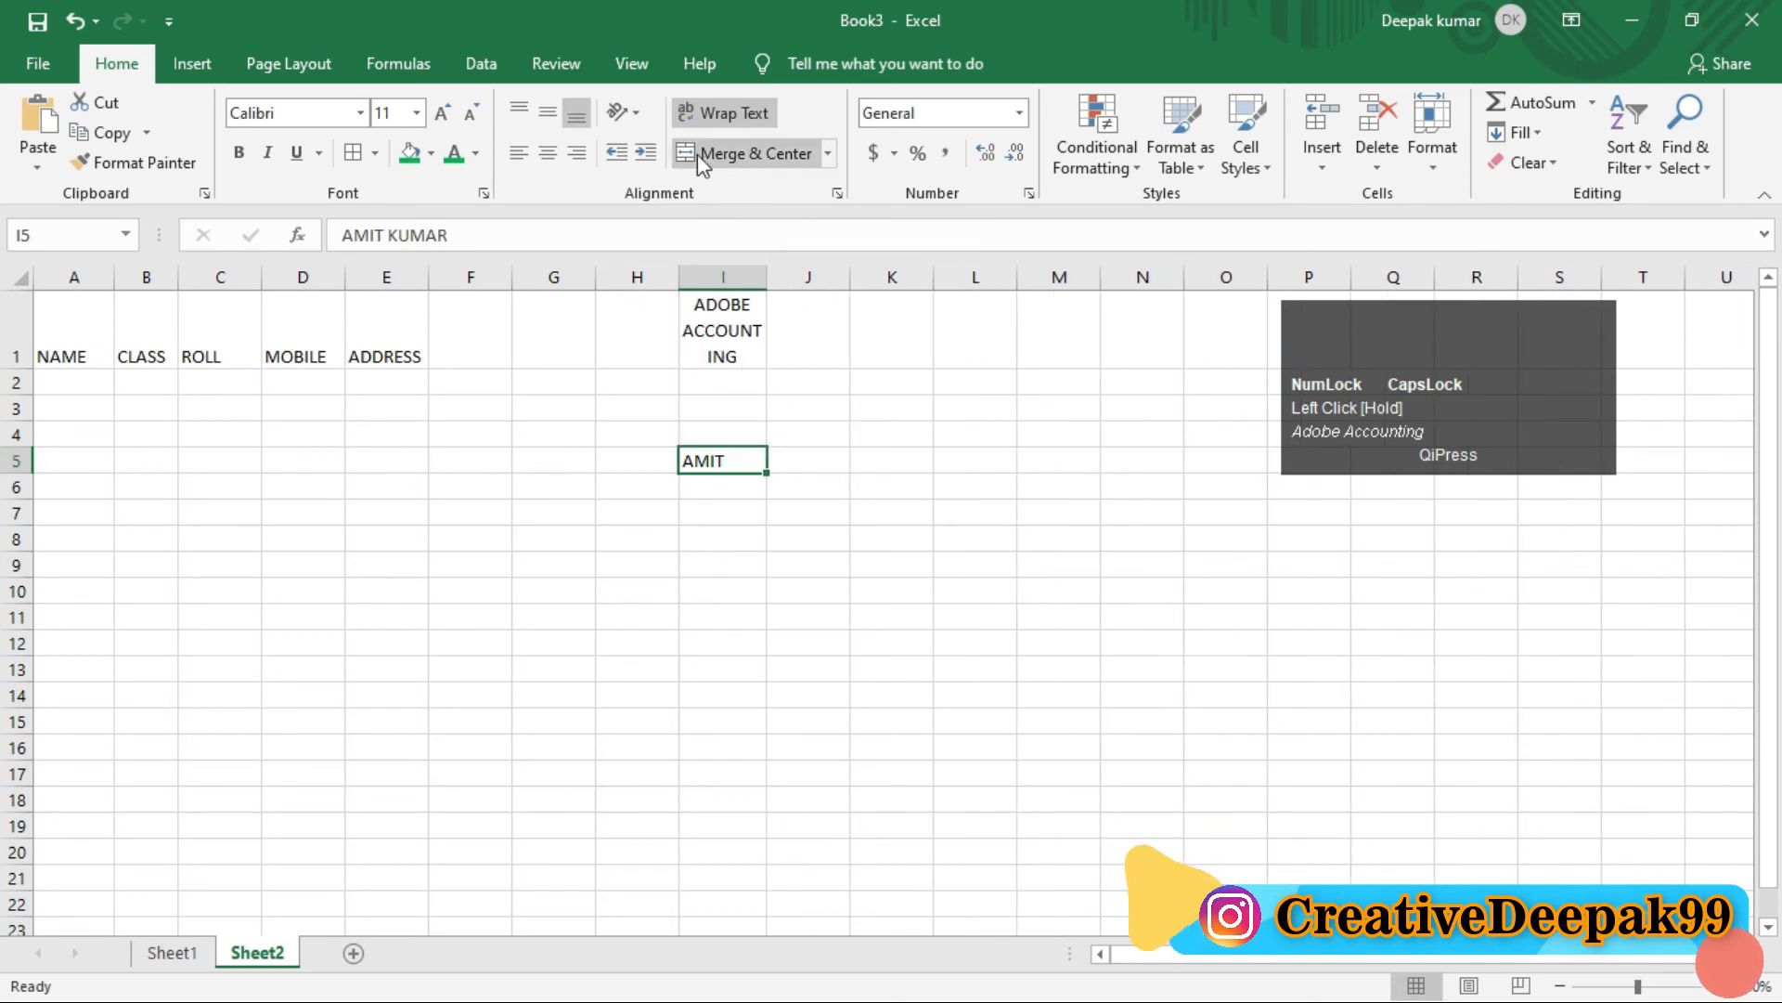
pyautogui.click(705, 119)
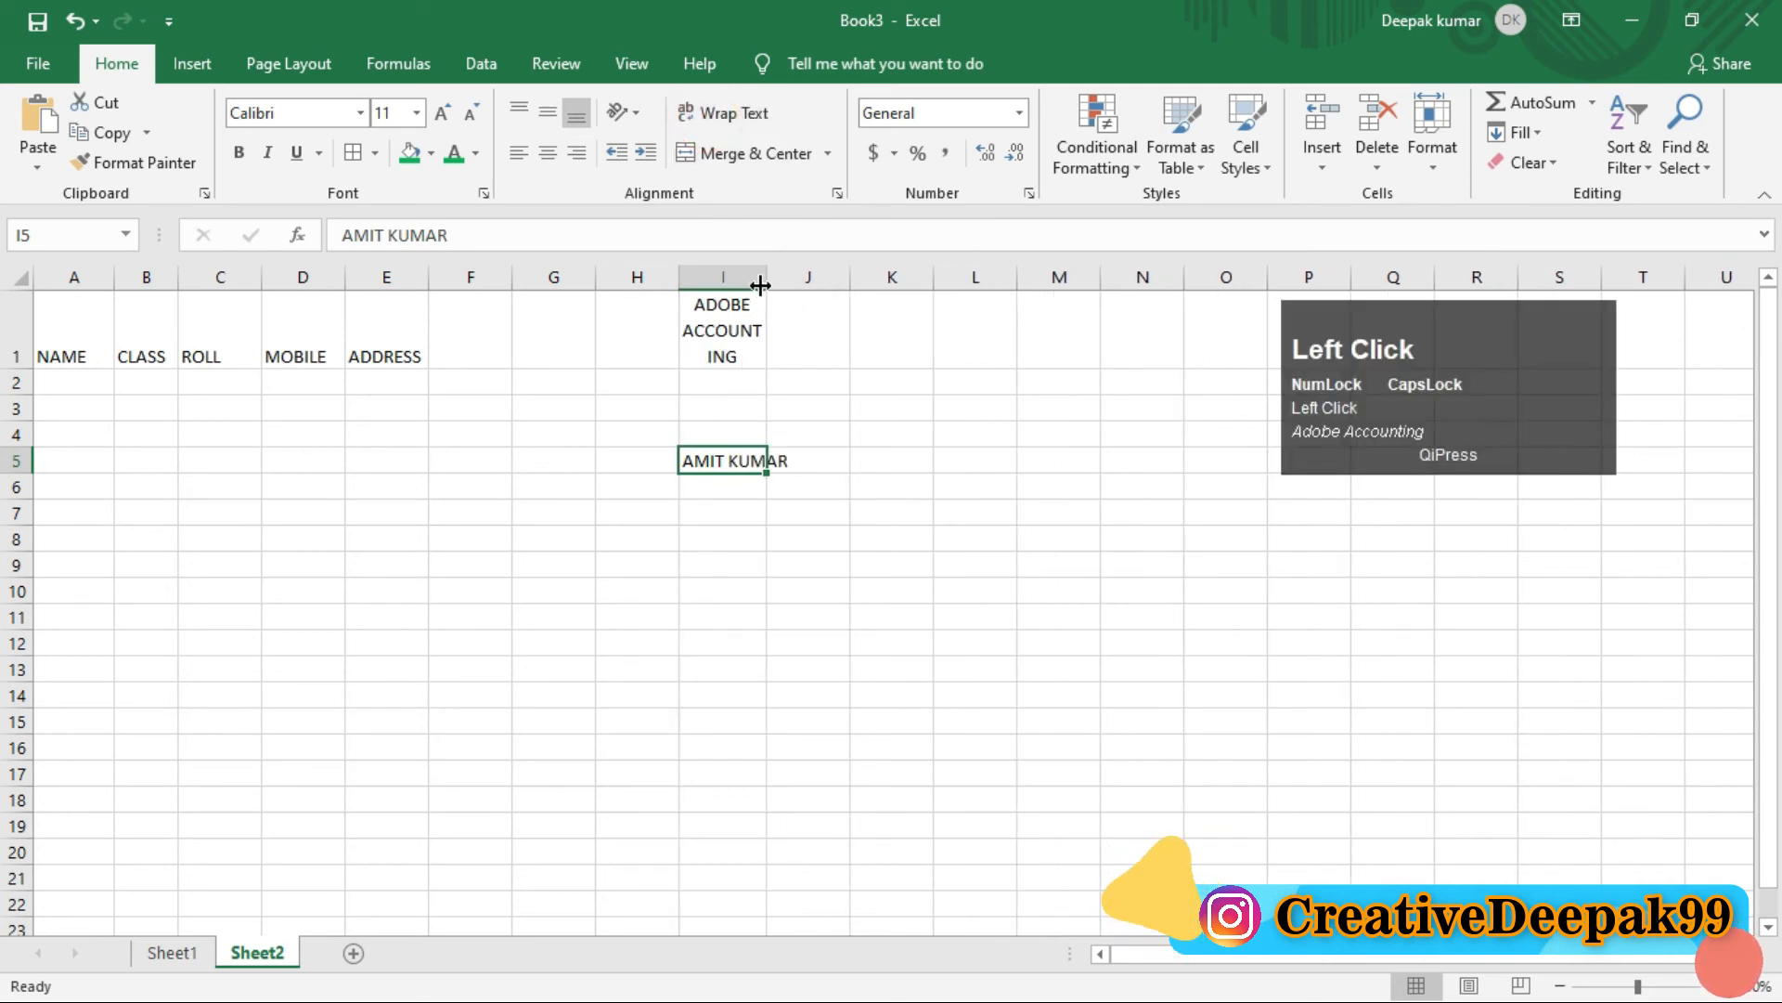
pyautogui.moveTo(760, 284); pyautogui.dragTo(792, 279)
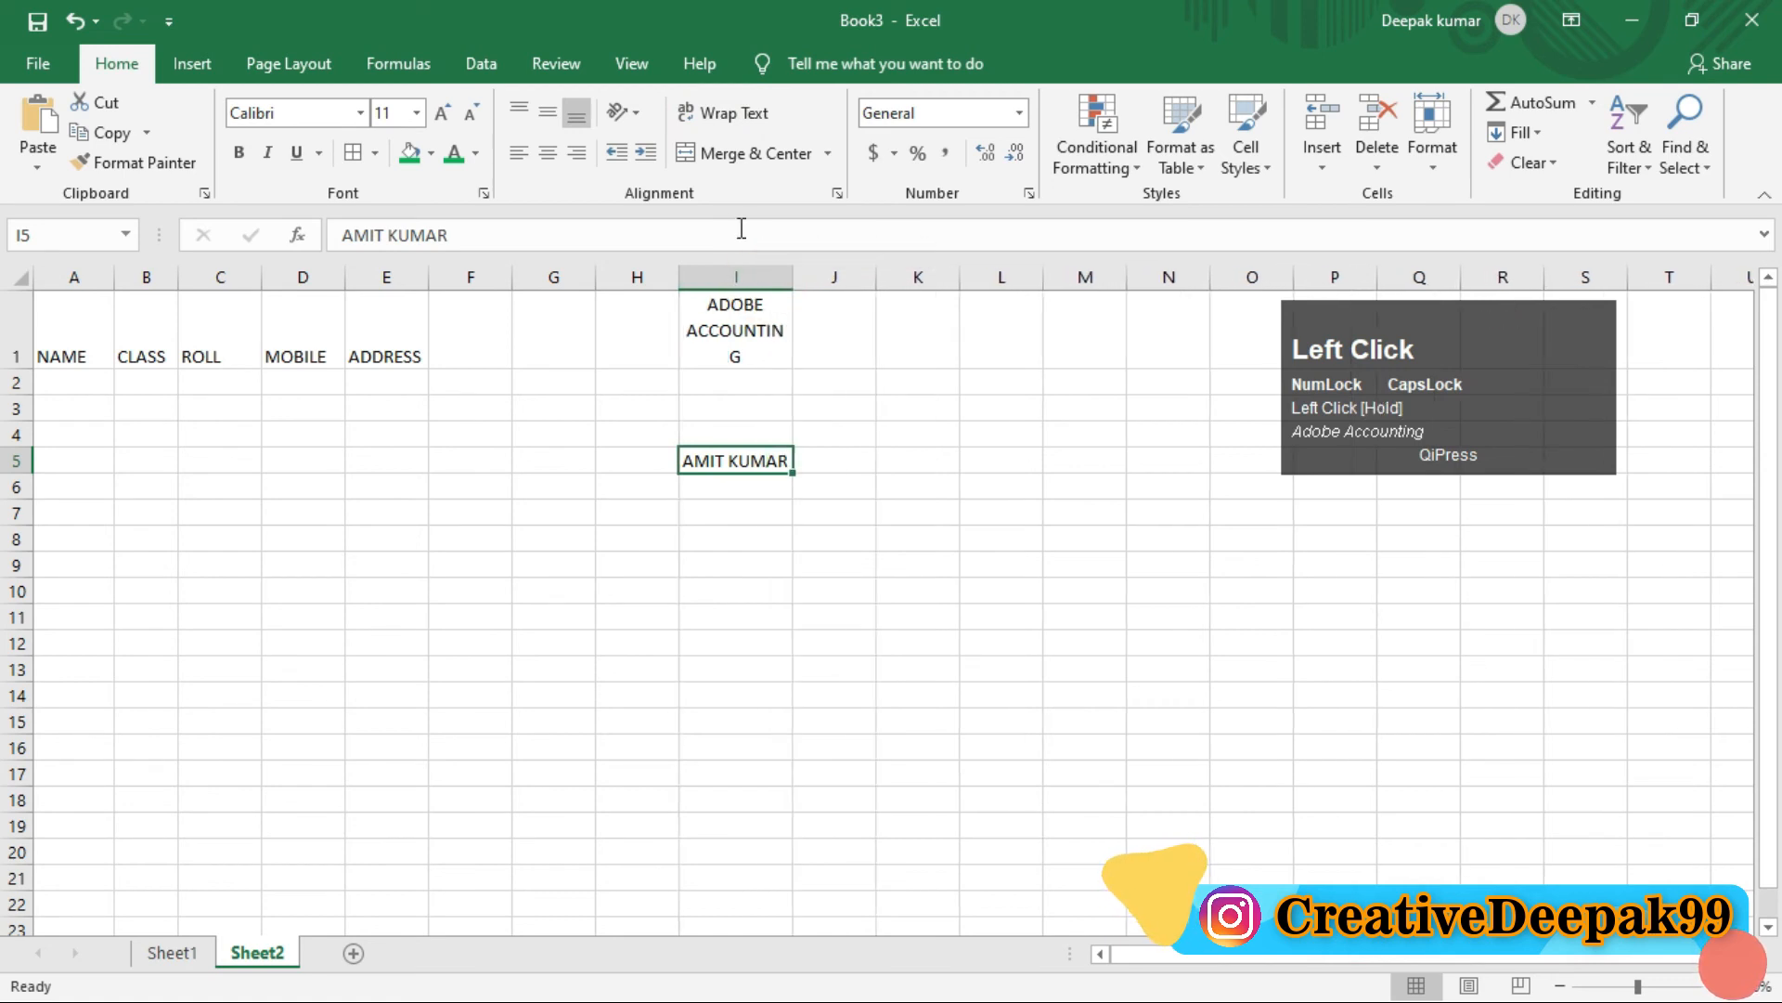
pyautogui.click(724, 116)
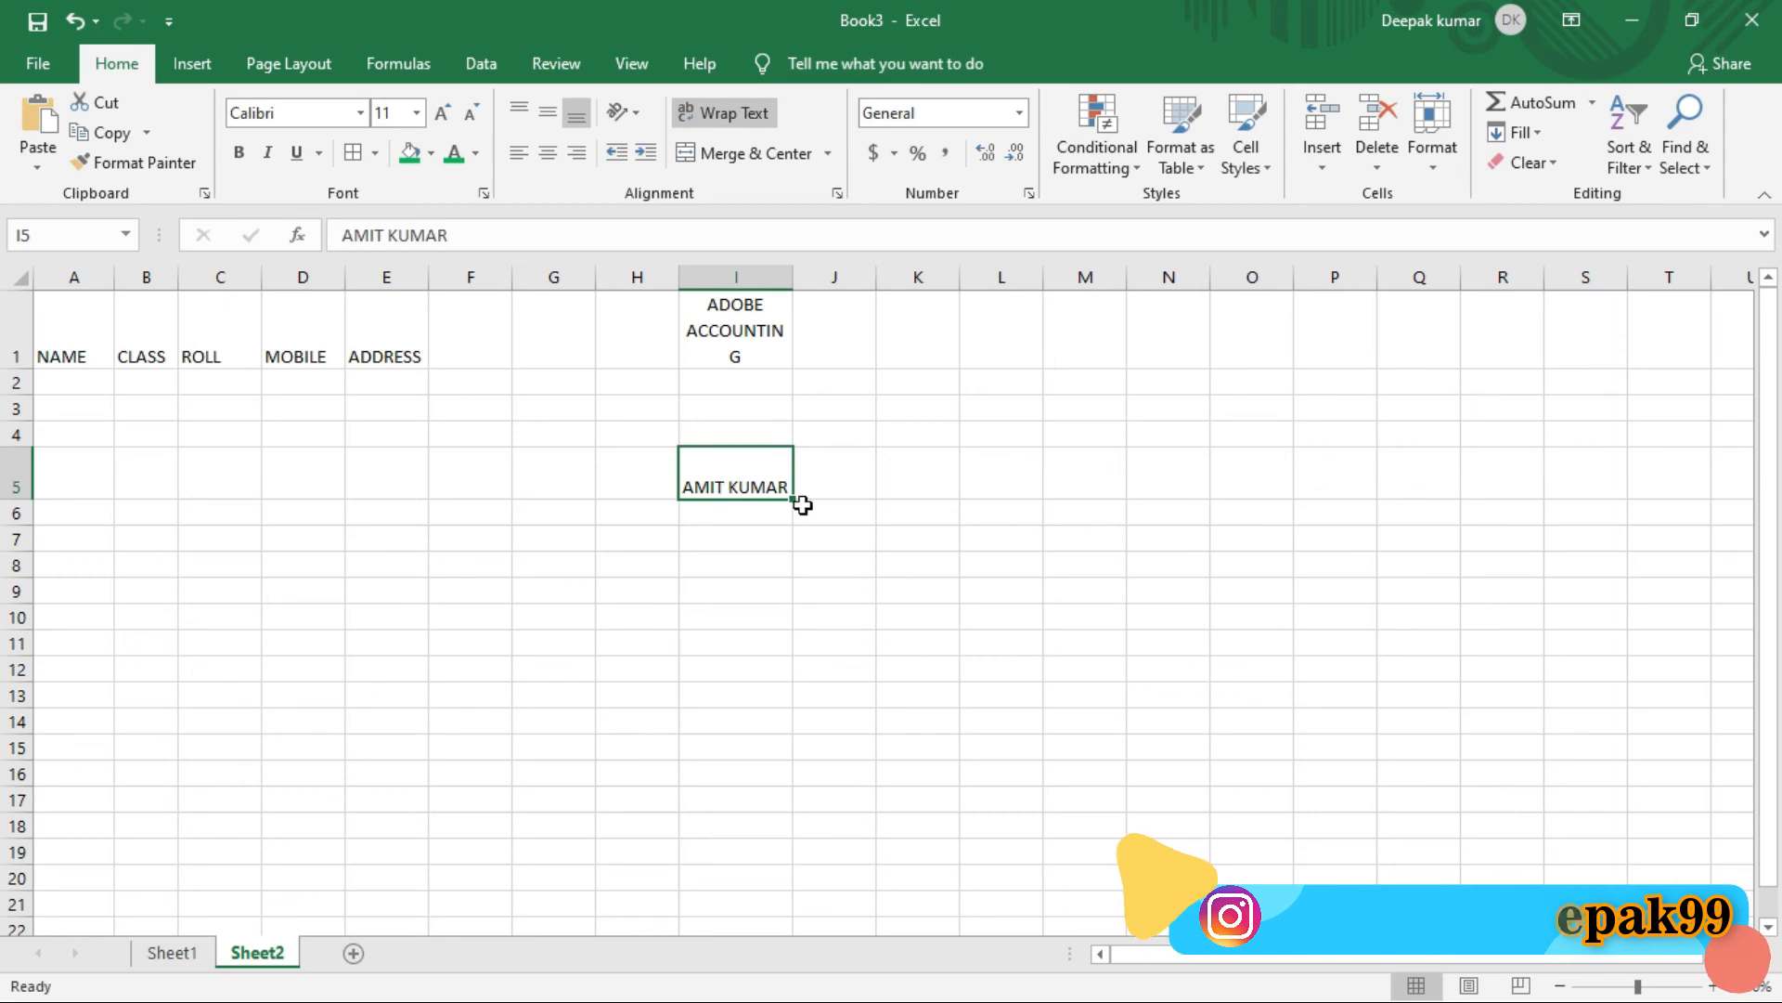
# - Clear the sample text from I1 and I5, close the Help pane, and enter a person's full name in I1
pyautogui.press('F1')
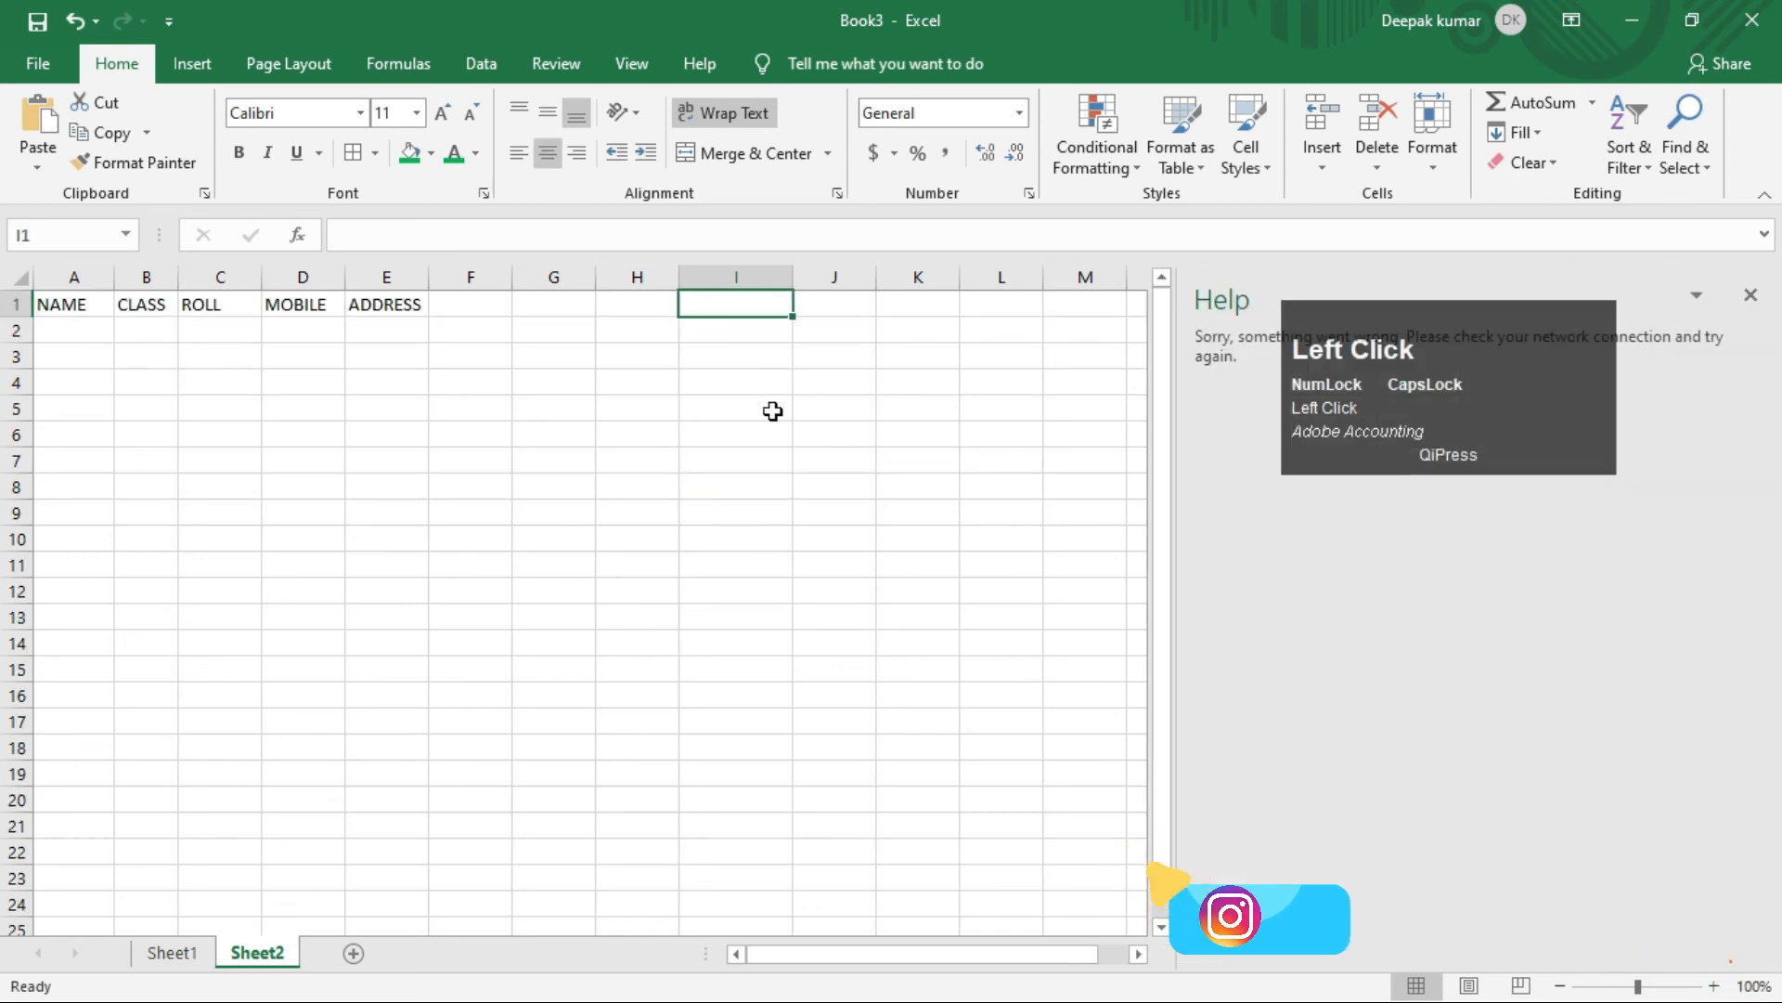
pyautogui.click(1752, 296)
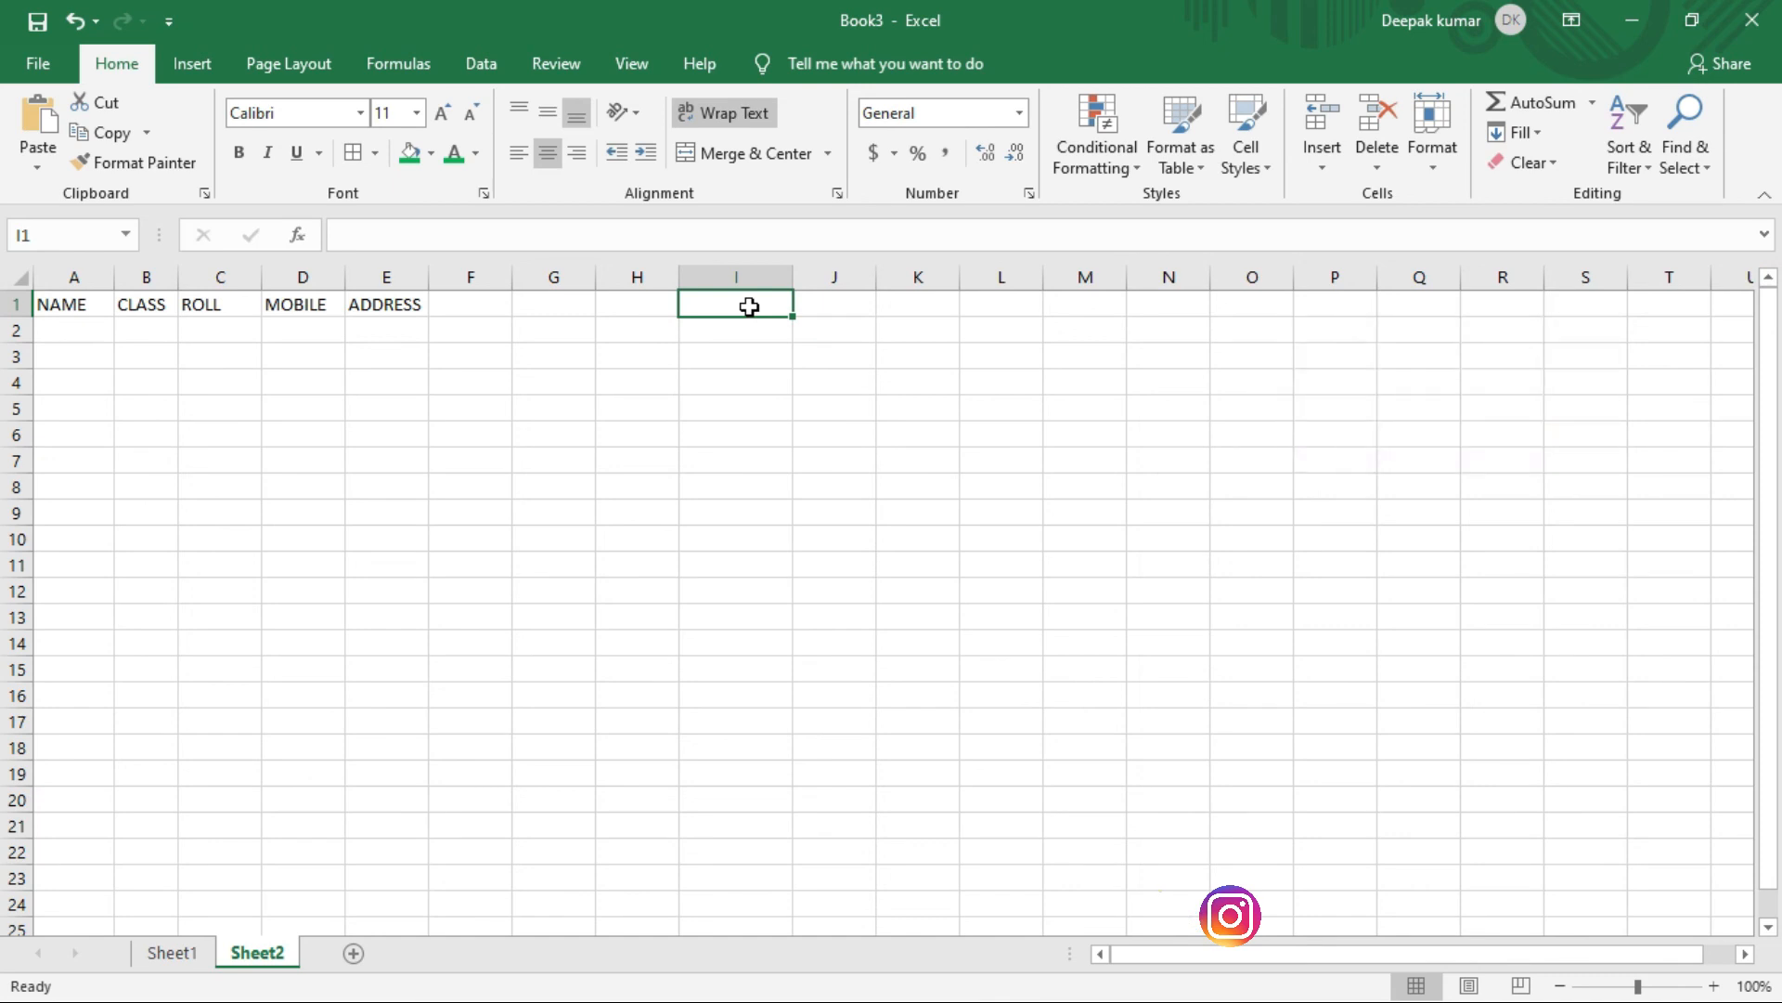
pyautogui.write('AMIT KUMAR')
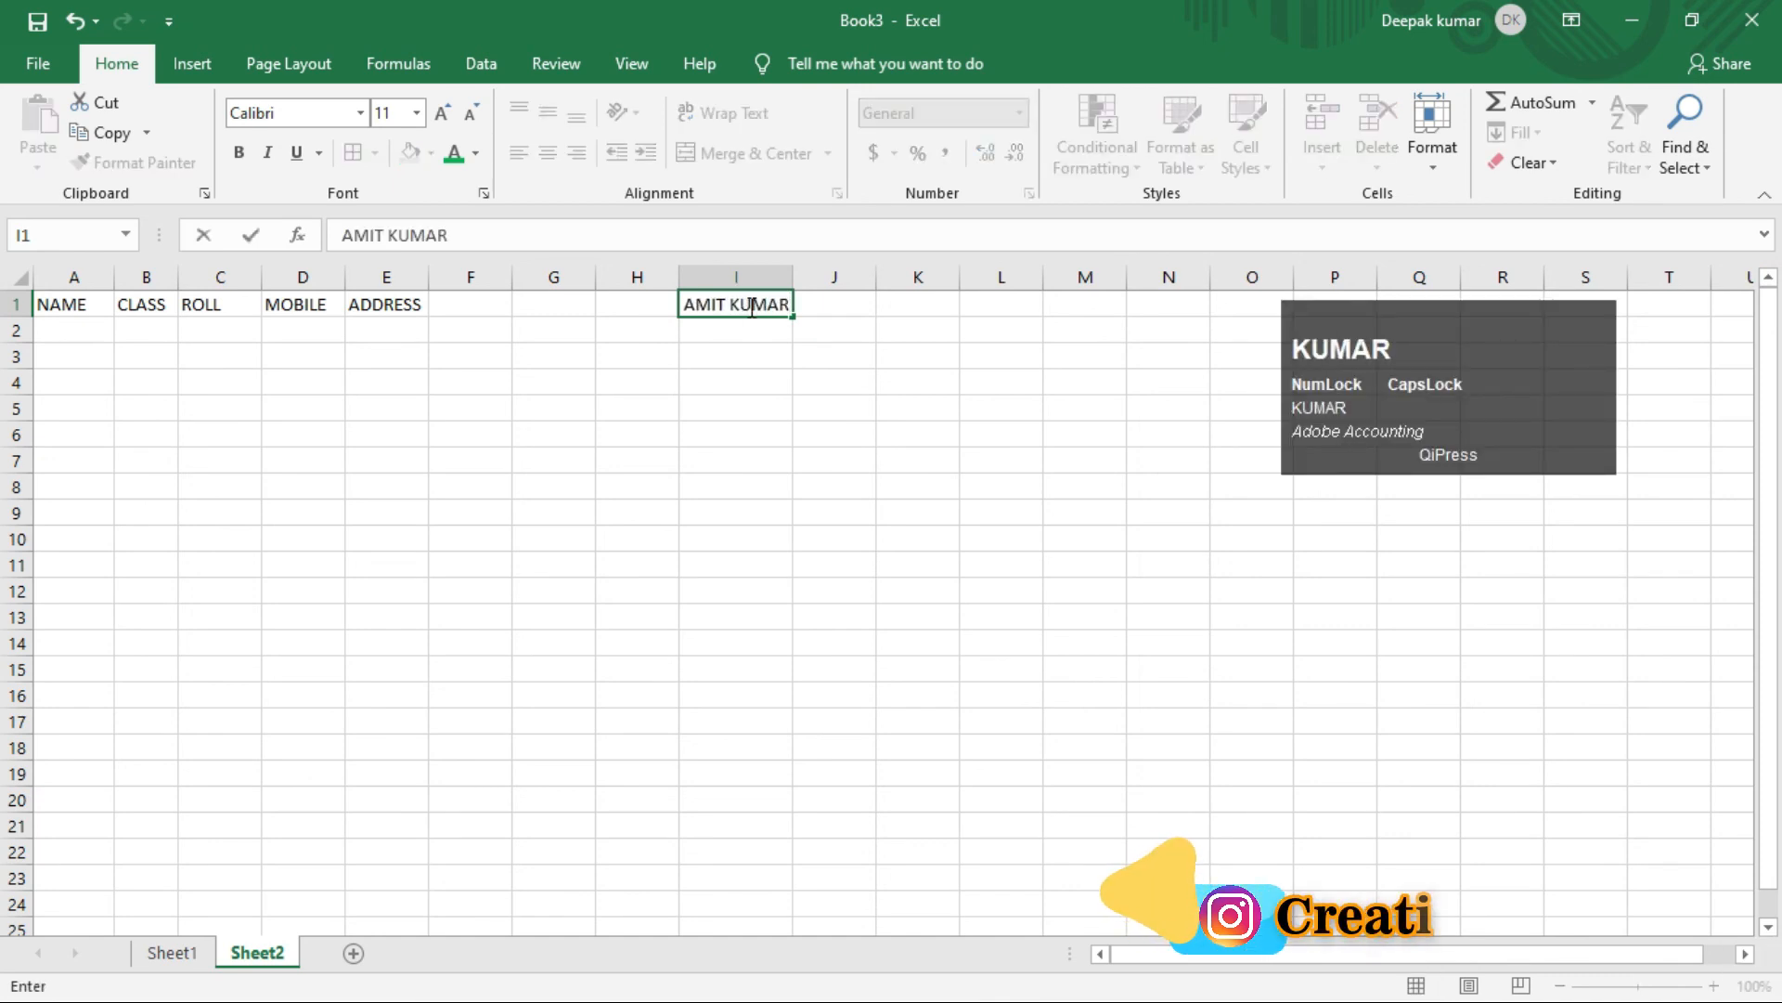
pyautogui.press('Return')
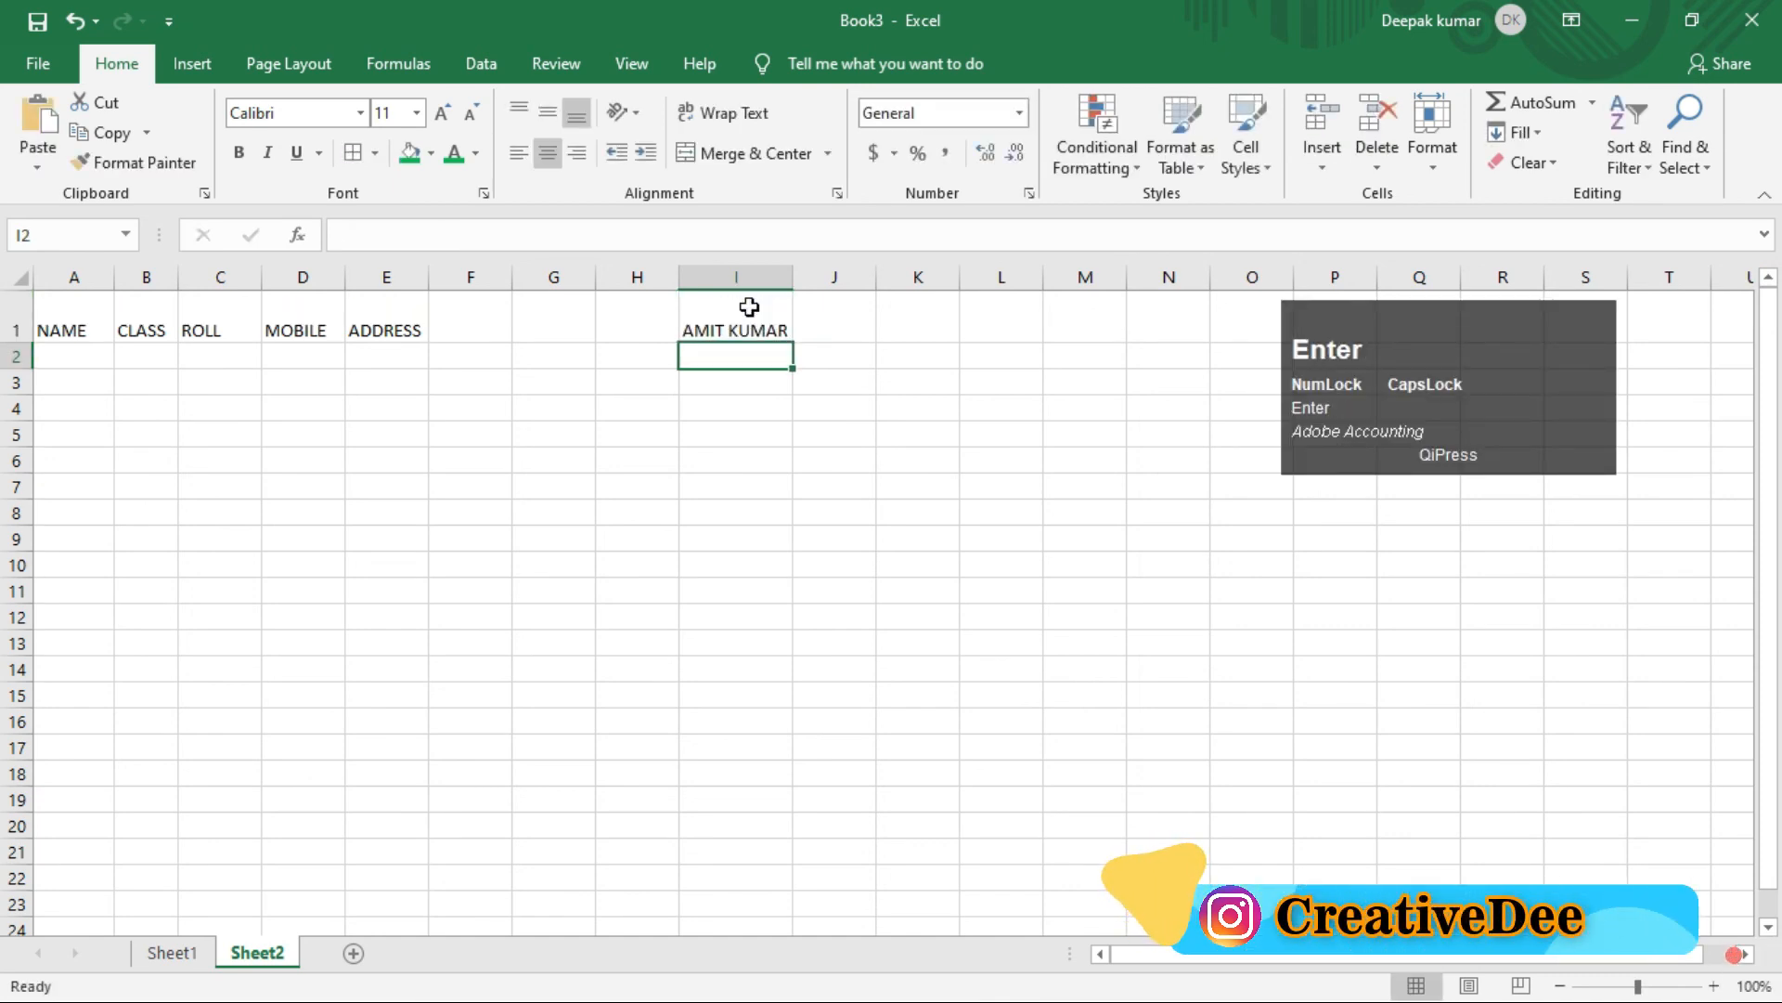
# - Narrow column I until the name in I1 wraps onto two lines, and turn off Wrap Text for that cell
pyautogui.click(746, 304)
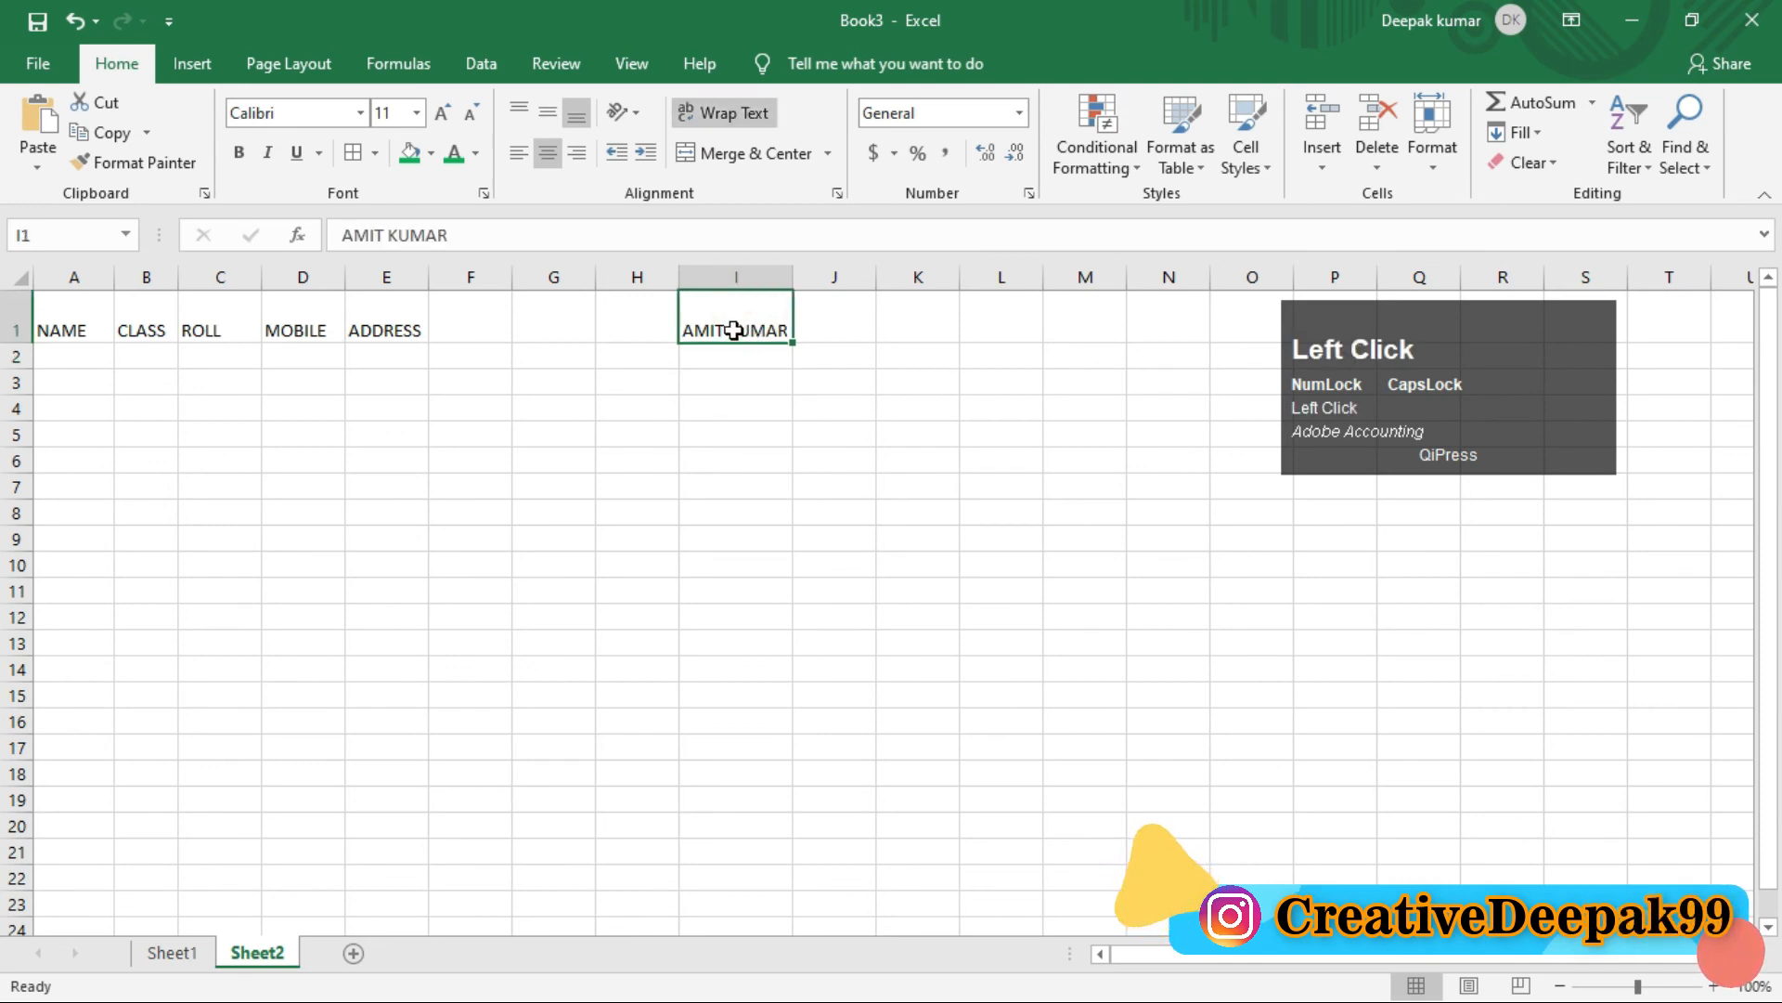
pyautogui.moveTo(792, 279); pyautogui.dragTo(763, 278)
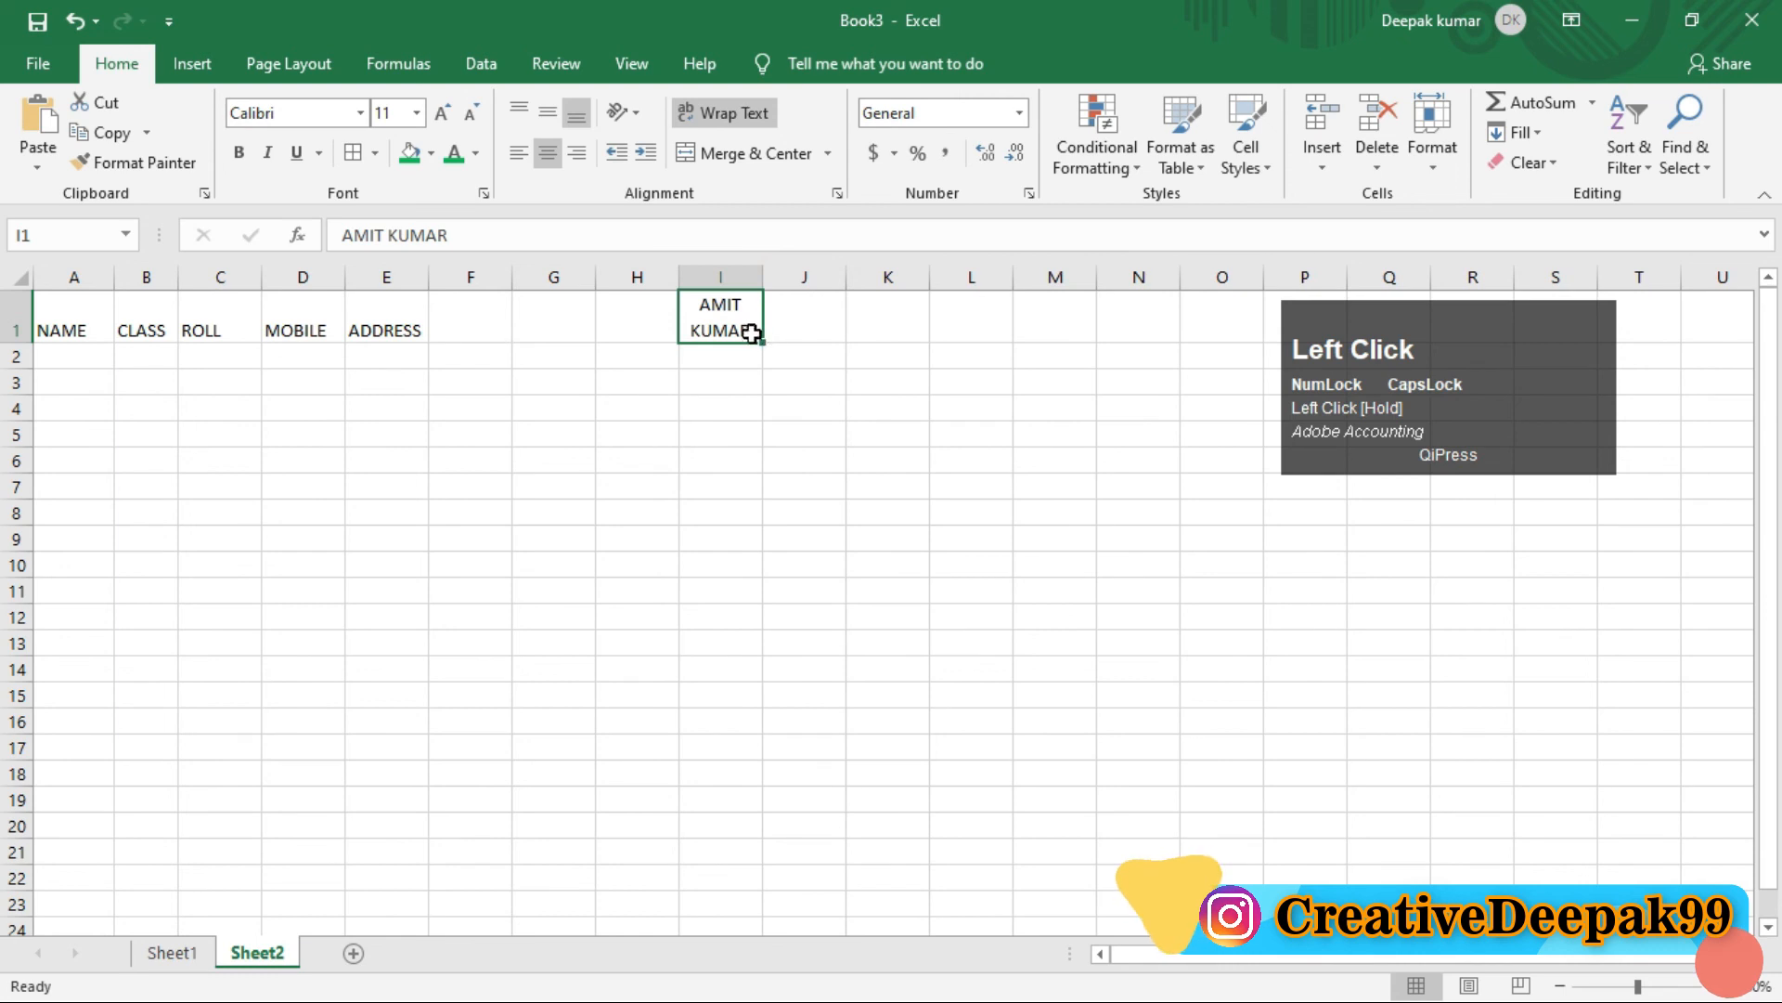
pyautogui.click(717, 115)
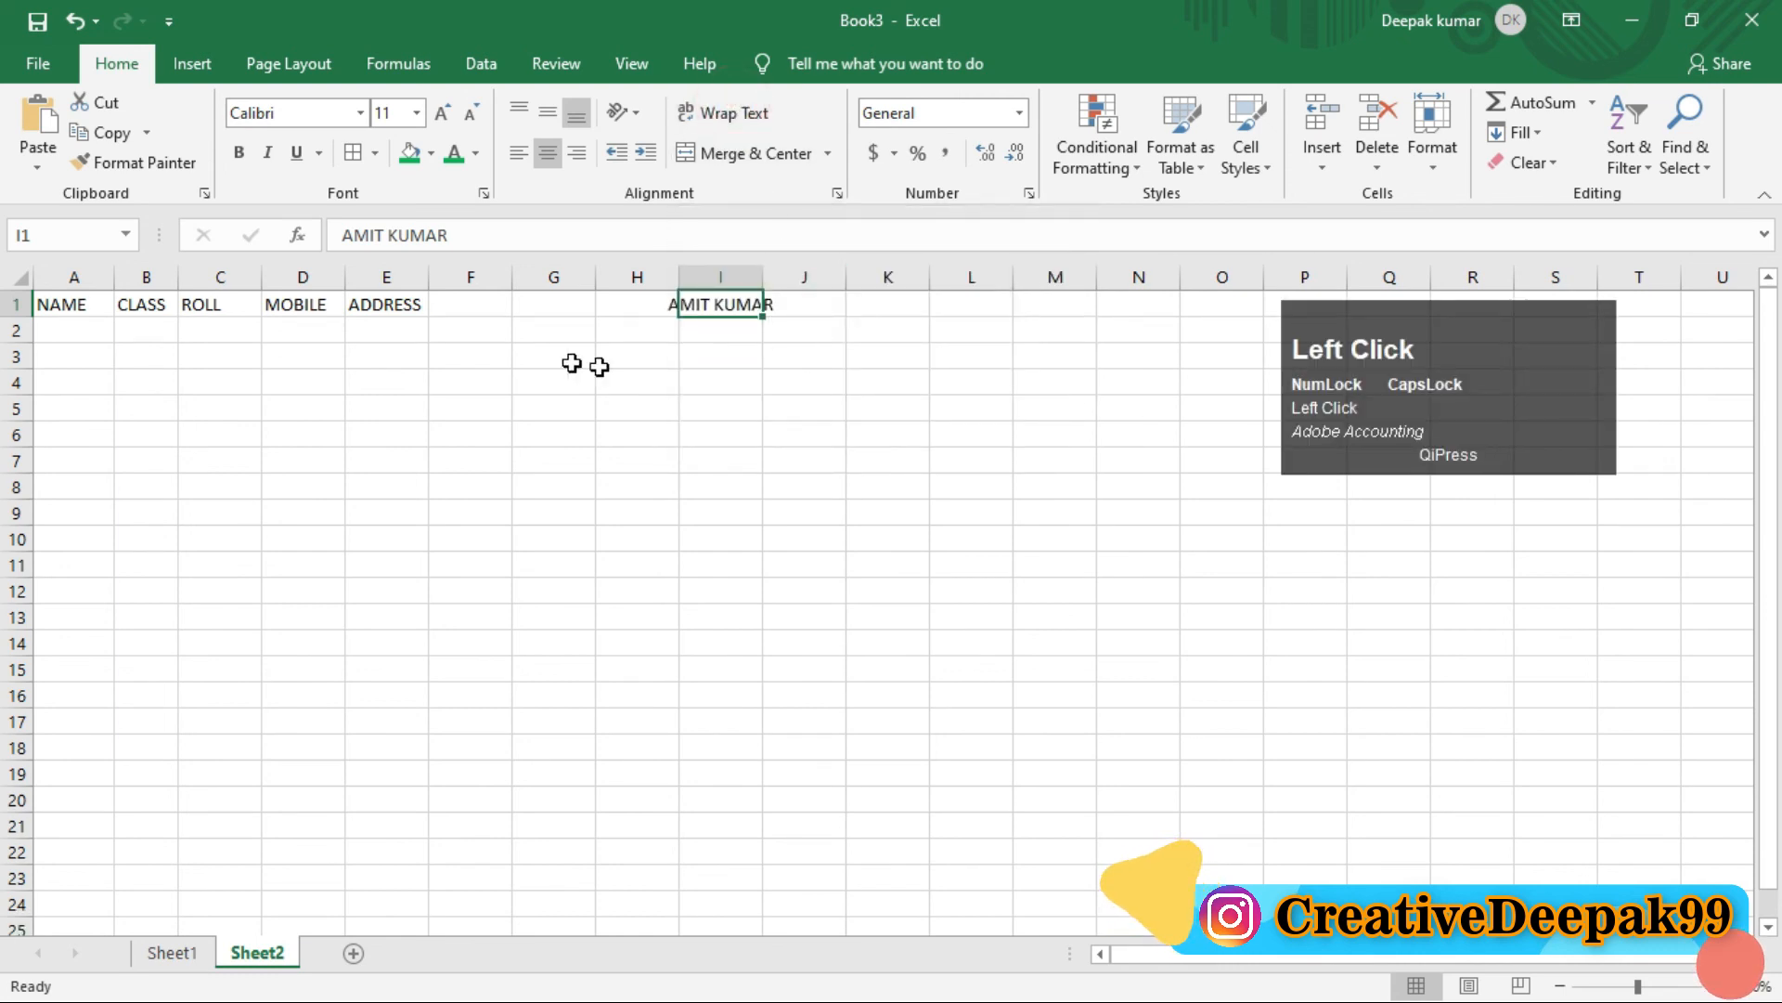
# - Switch Wrap Text on and off again for cell I1 to compare both displays of the name
pyautogui.click(947, 462)
pyautogui.click(728, 306)
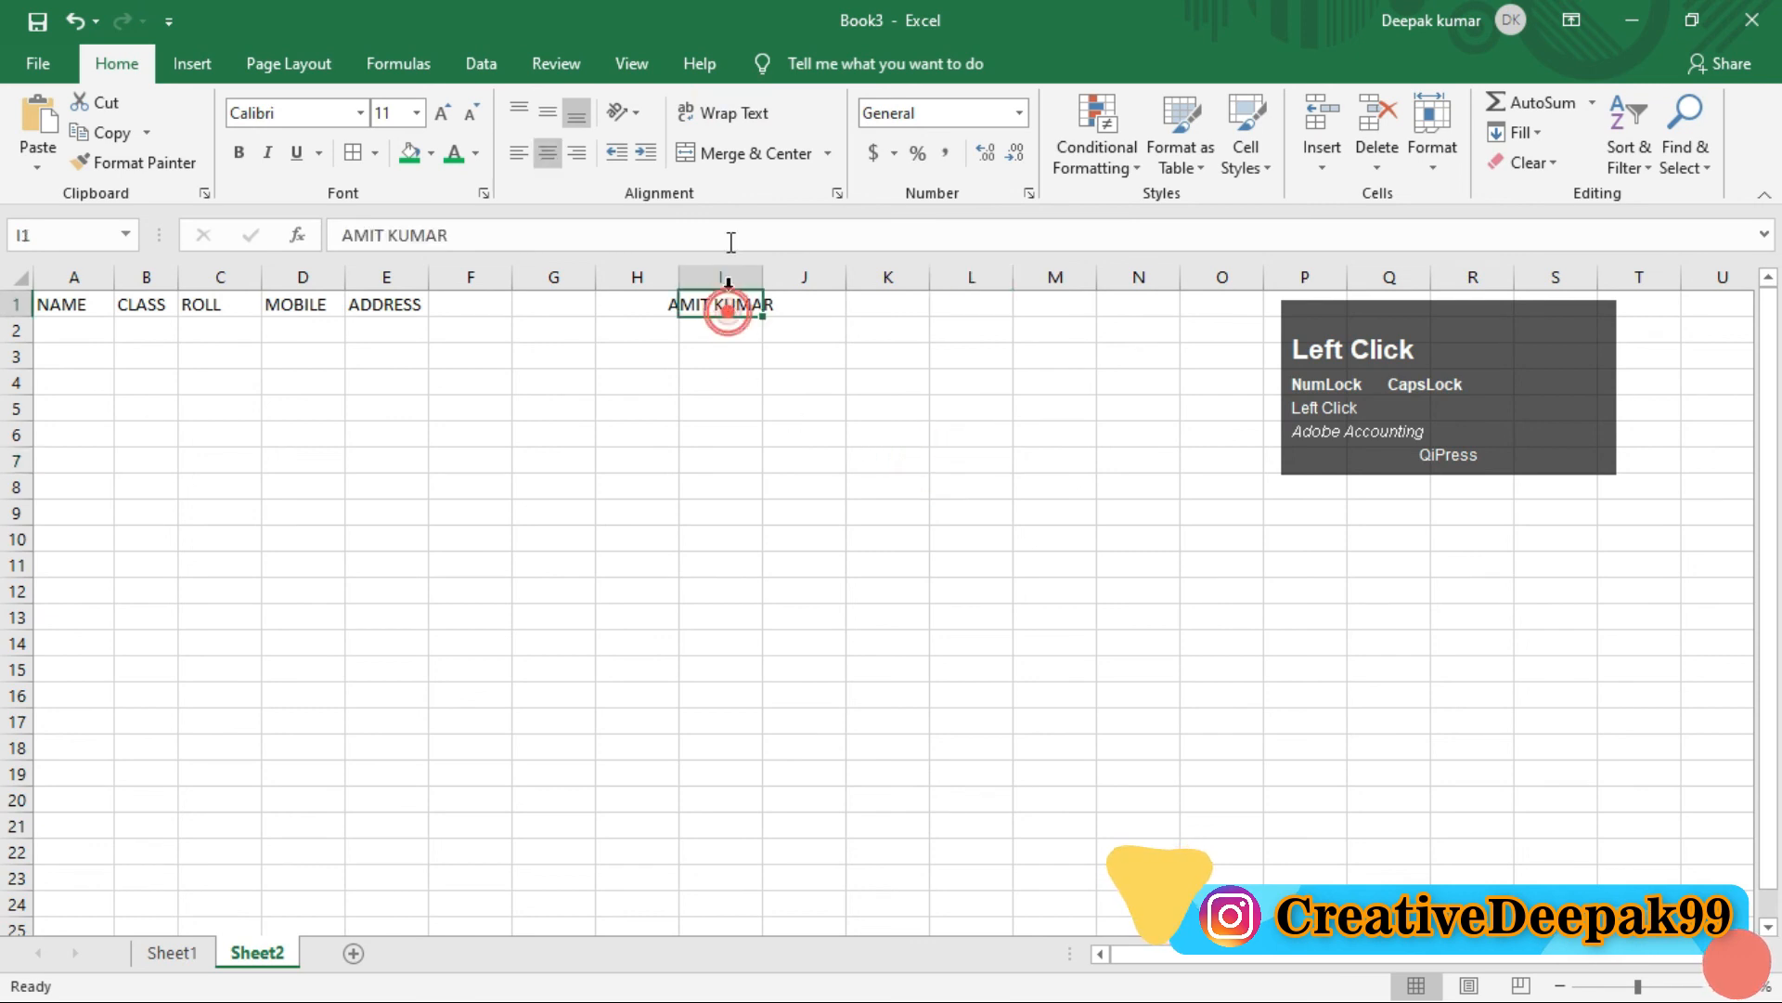
pyautogui.click(716, 115)
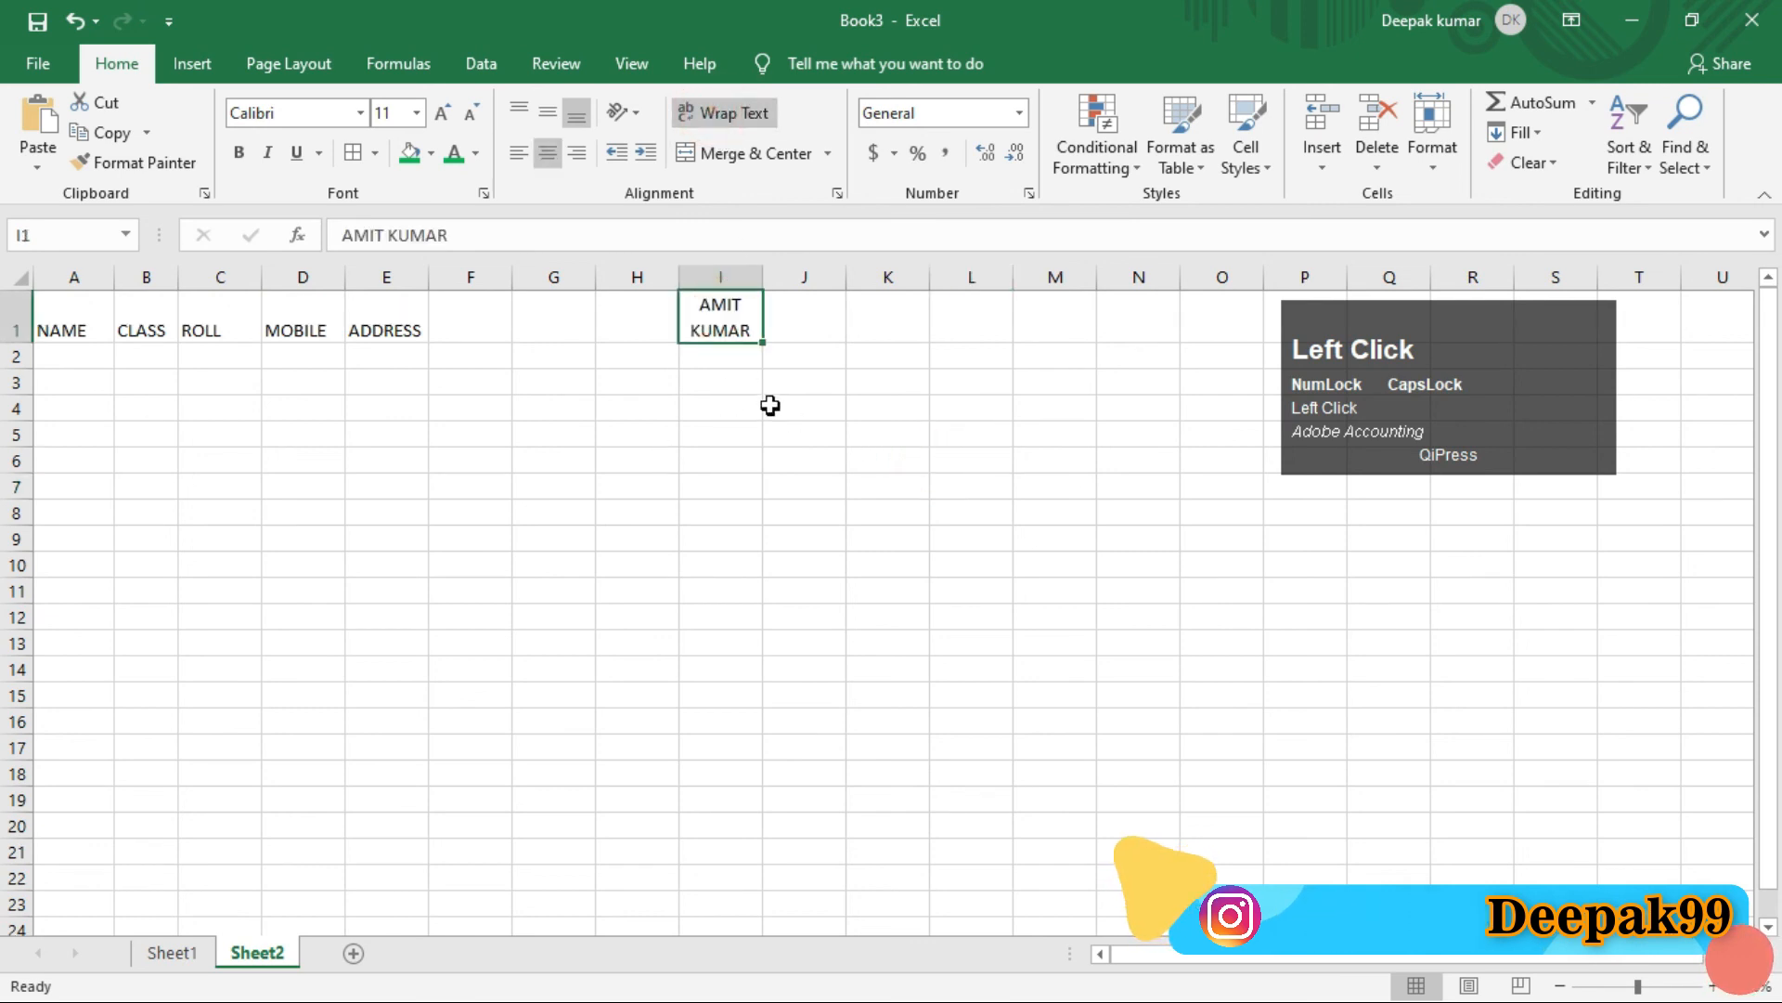
pyautogui.click(724, 112)
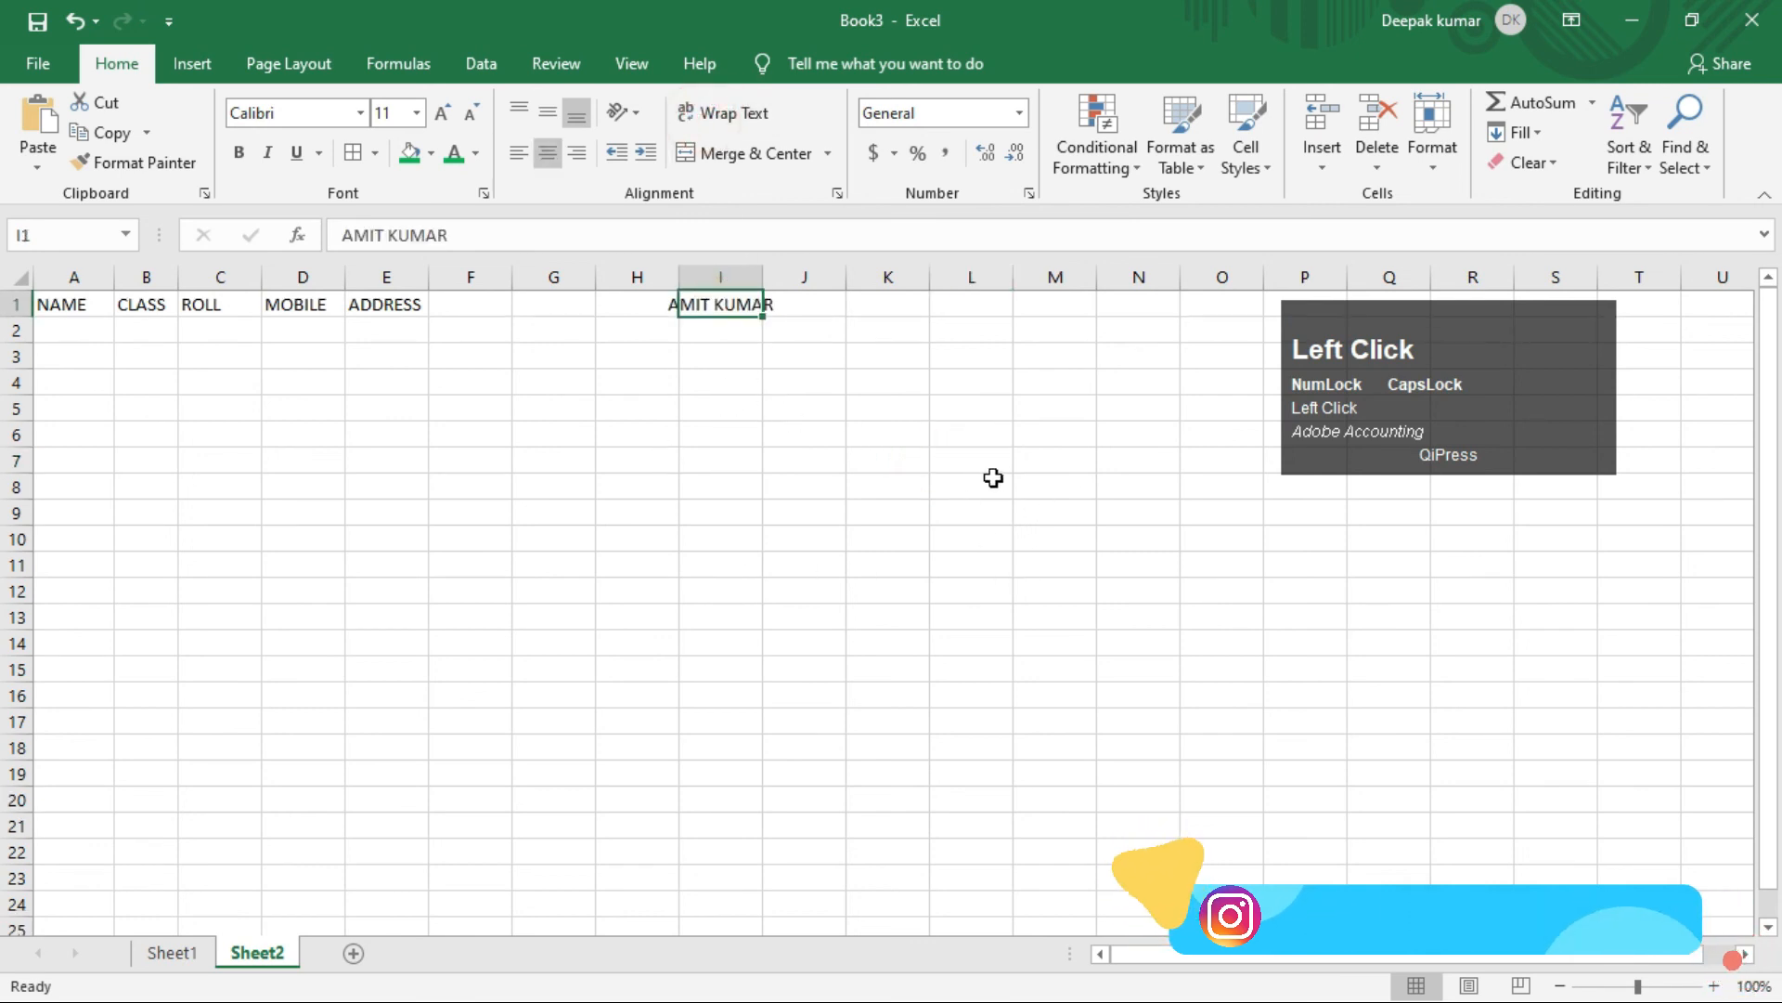
# - Enter another person's full name in cell L7 and turn on Wrap Text for it
pyautogui.click(972, 458)
pyautogui.write('RAM KU')
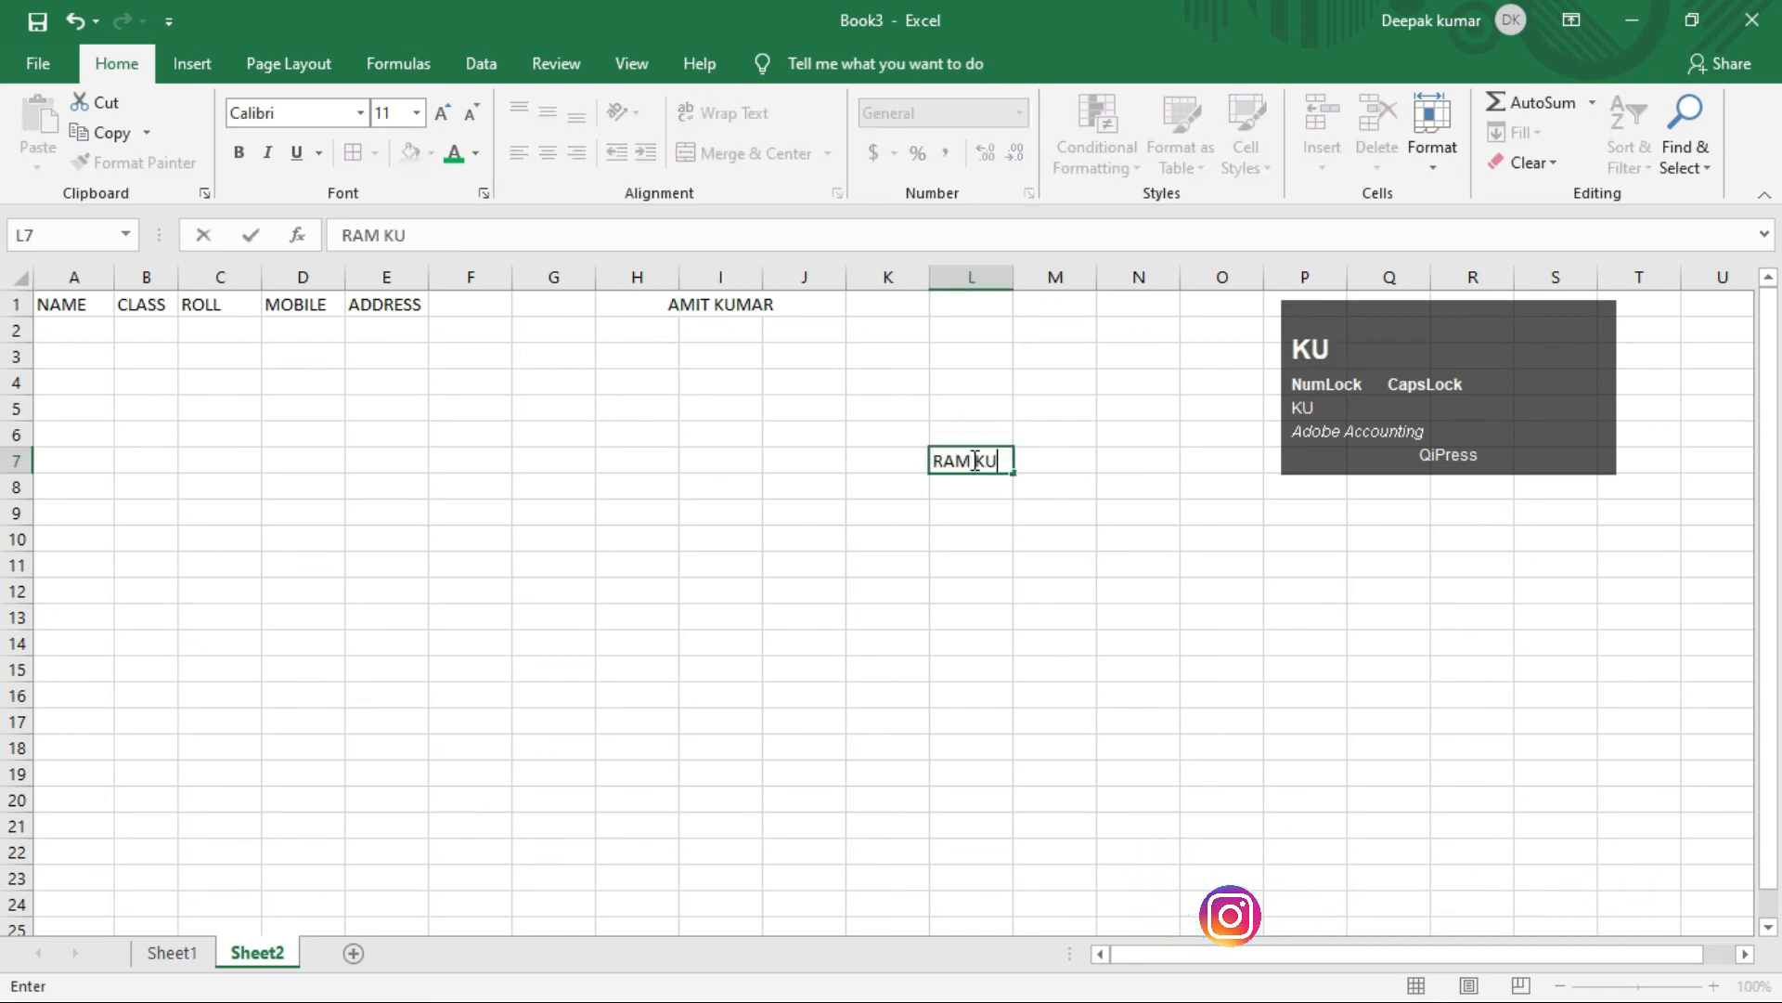
pyautogui.write('MAR')
pyautogui.press('Return')
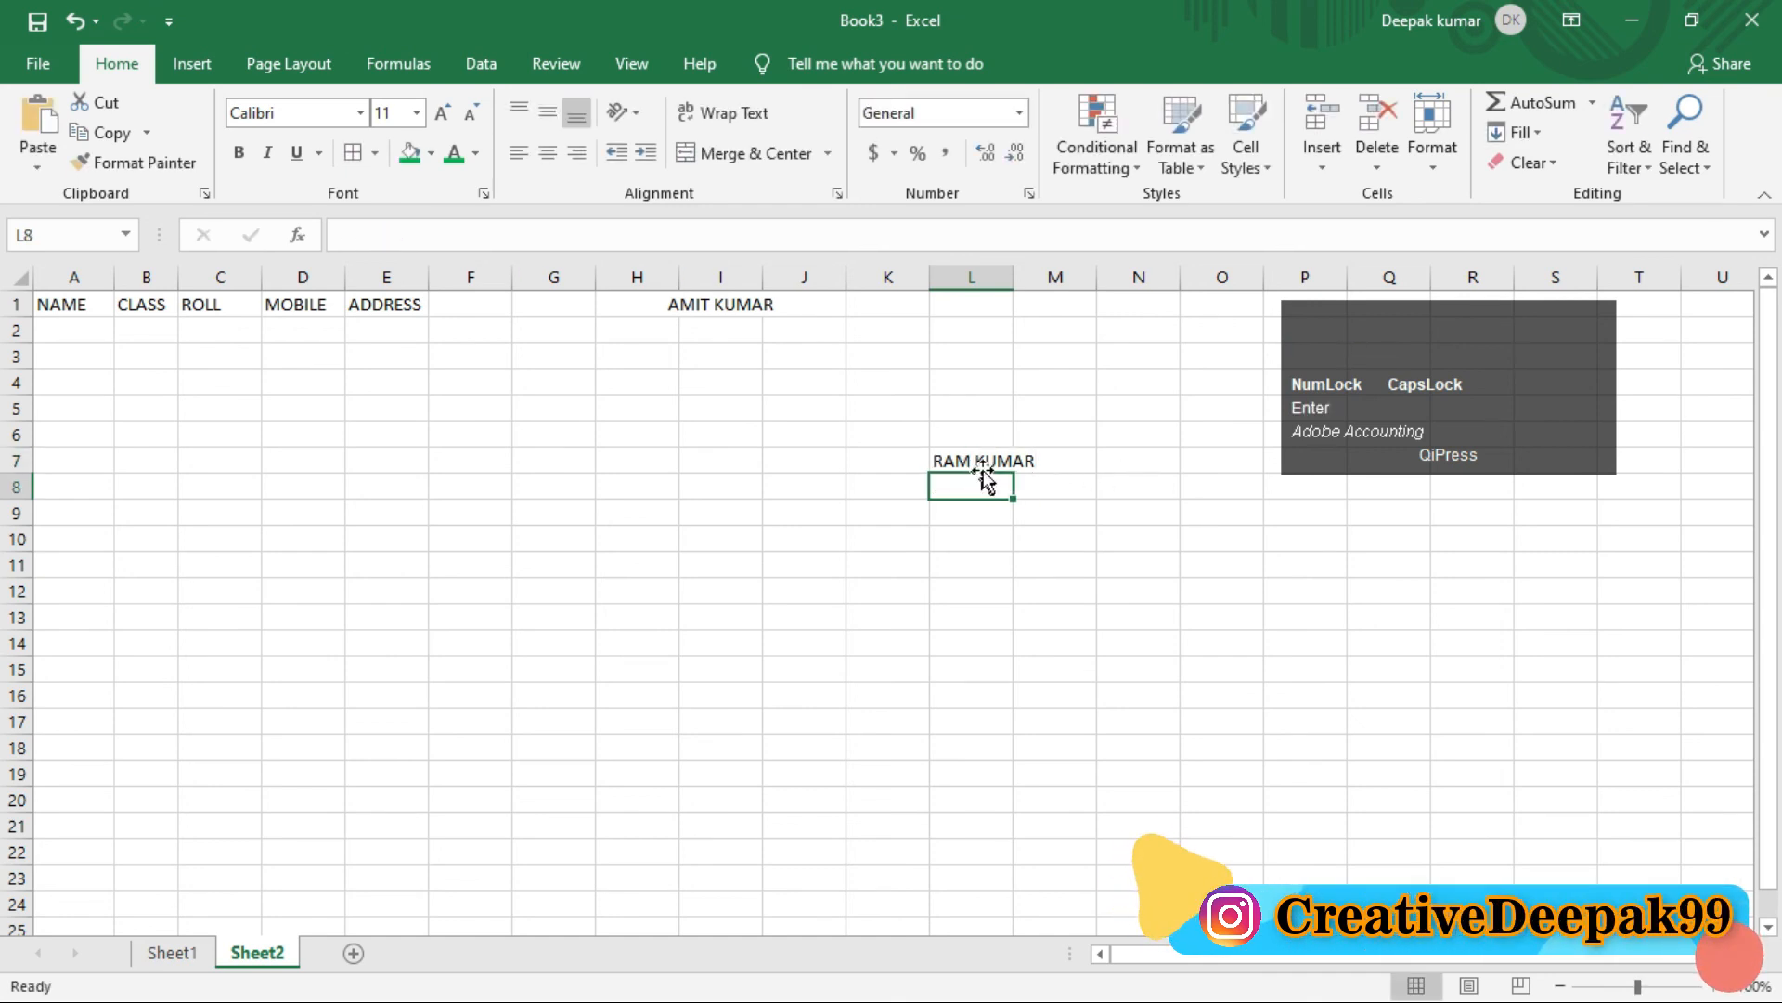
pyautogui.click(982, 462)
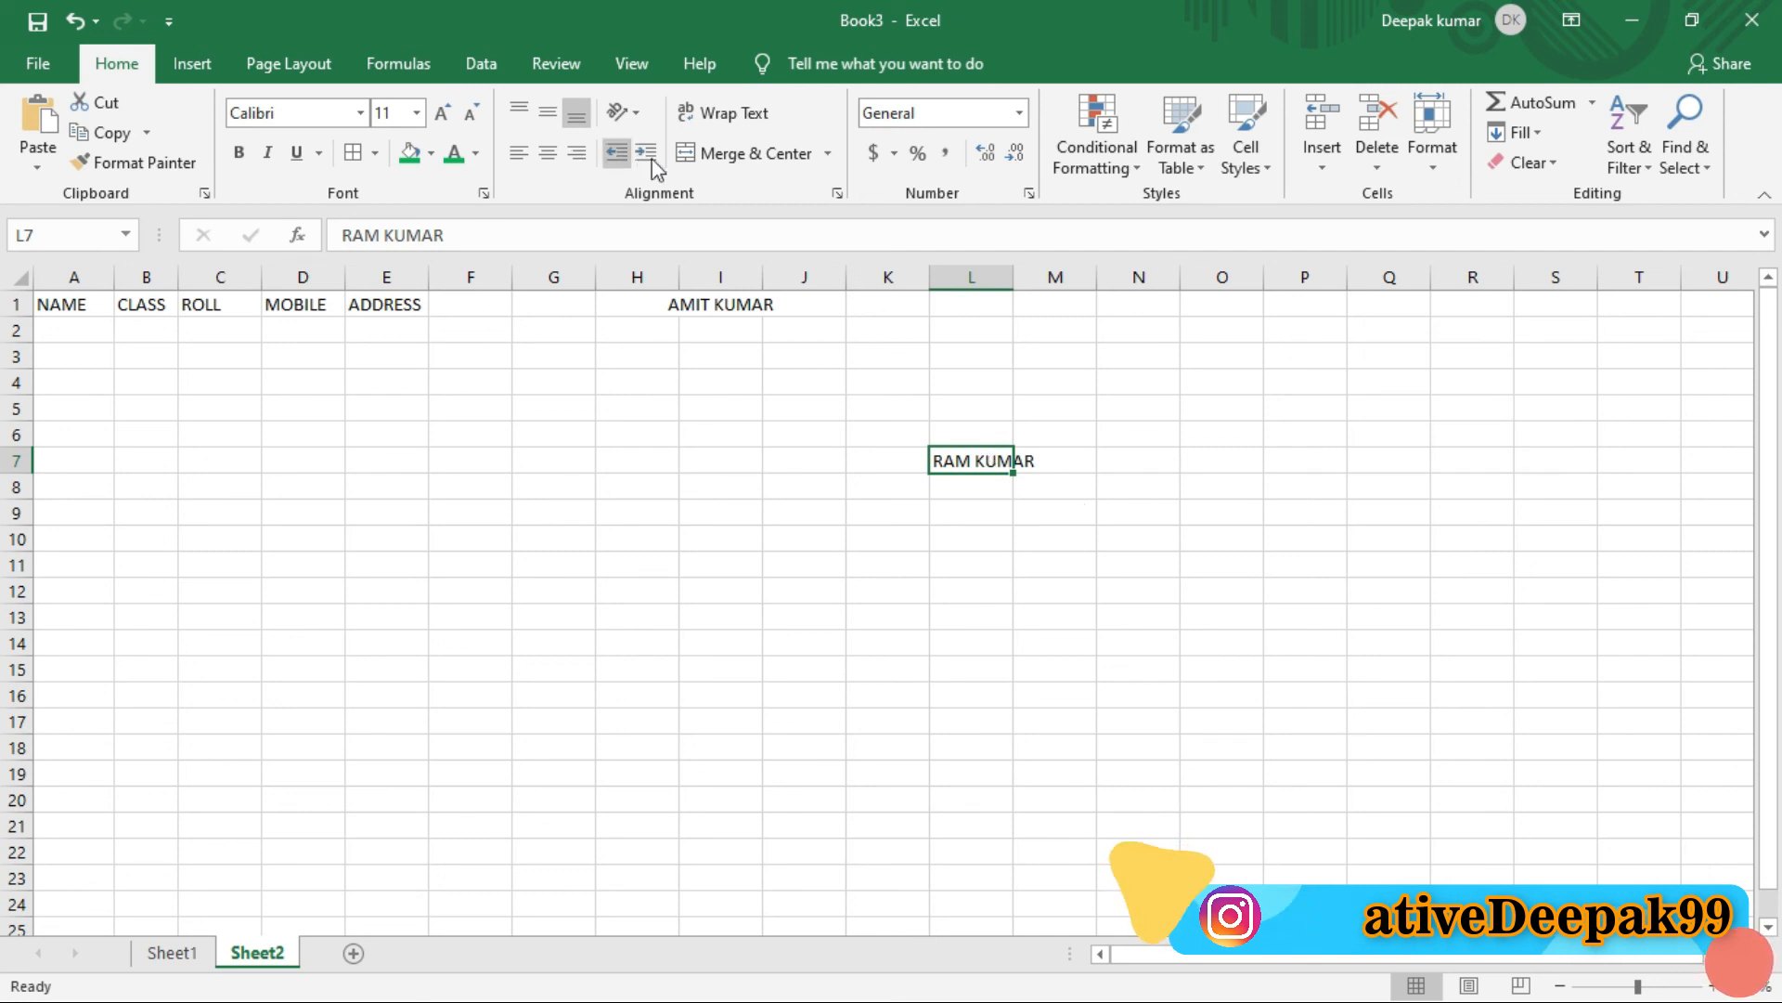
pyautogui.click(716, 120)
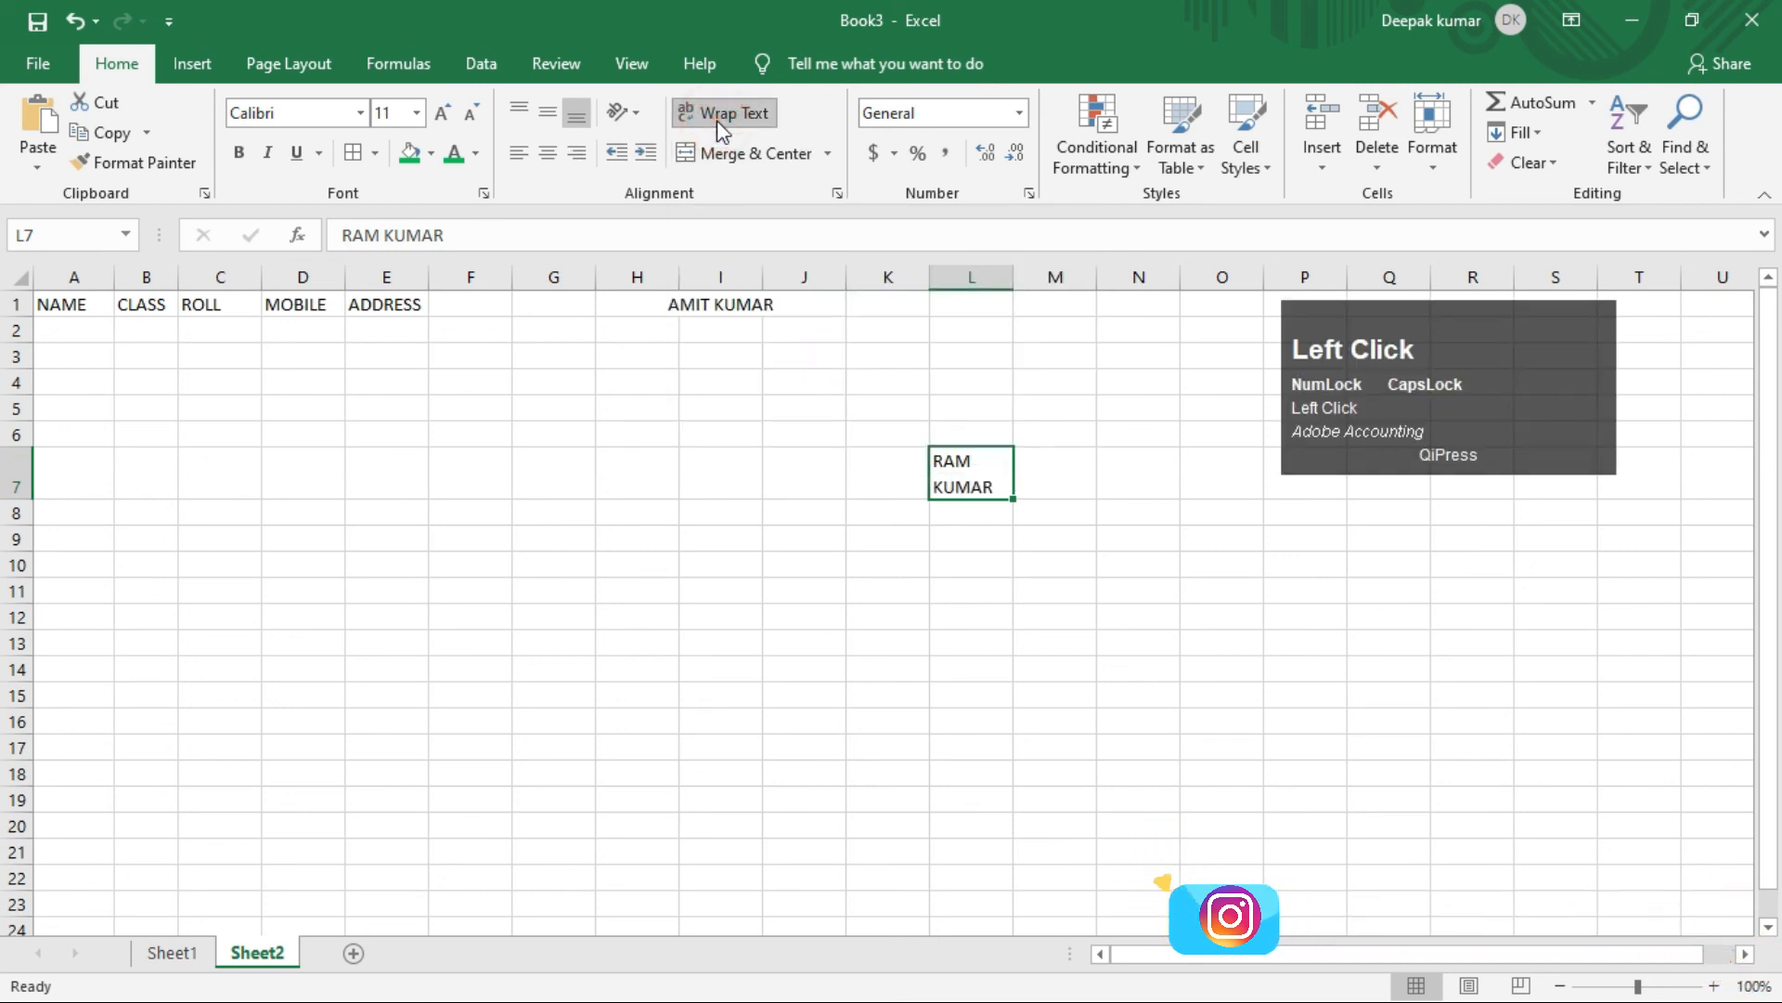